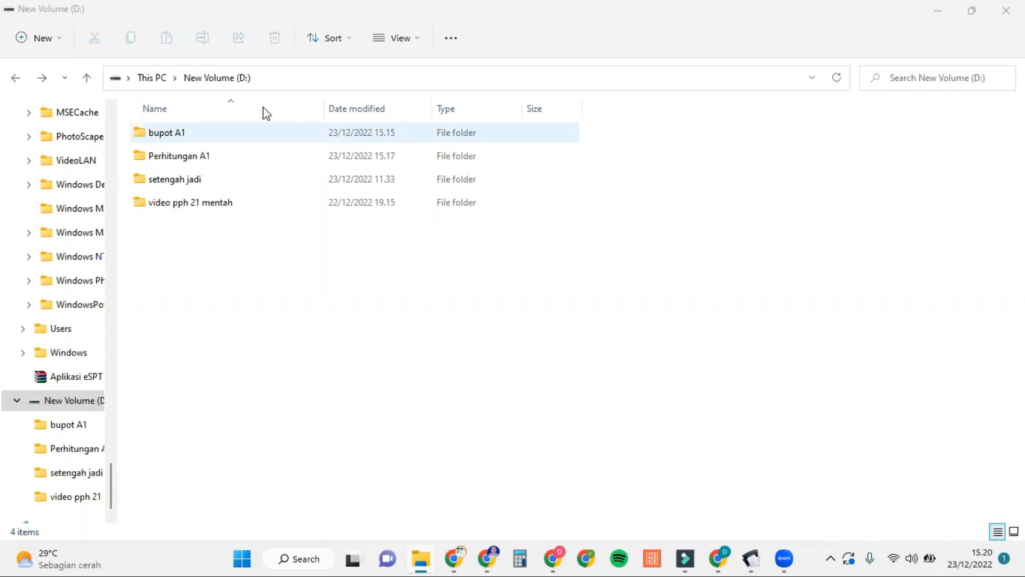
Step: Make a new folder on drive D: and name it 'impor BP A1'
click(56, 38)
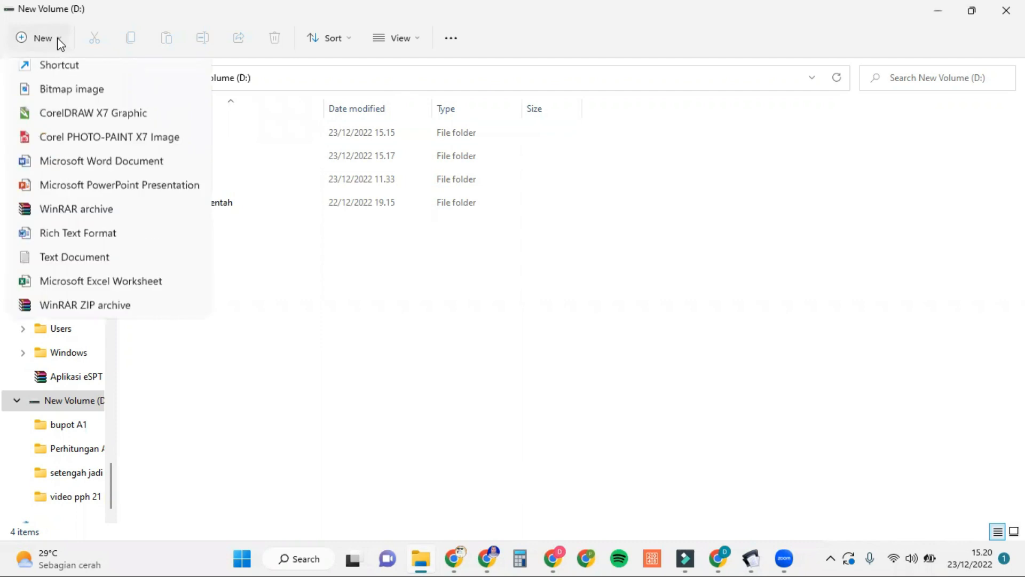
click(80, 81)
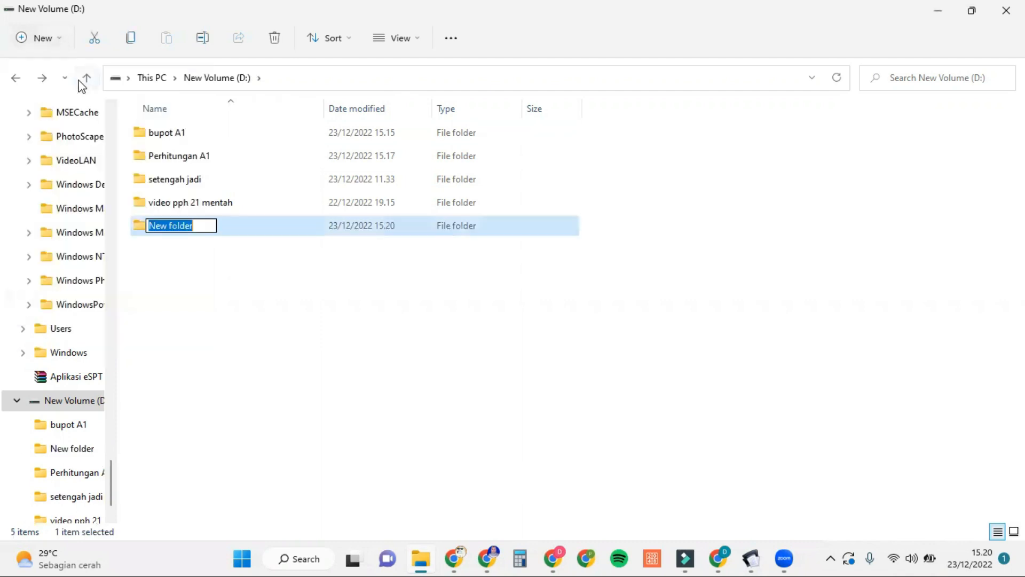
key(BackSpace)
text(impor)
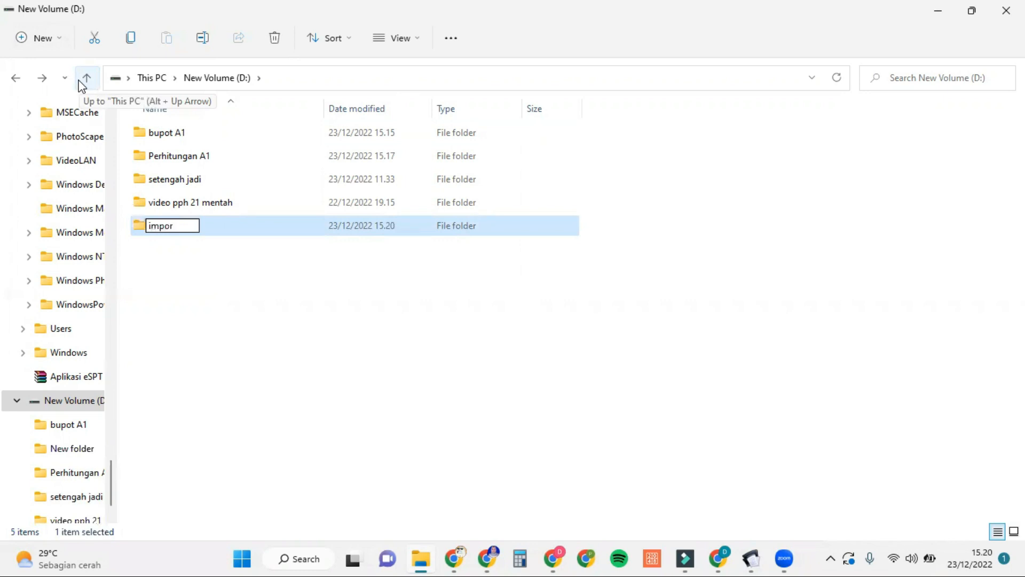
text( BP A1)
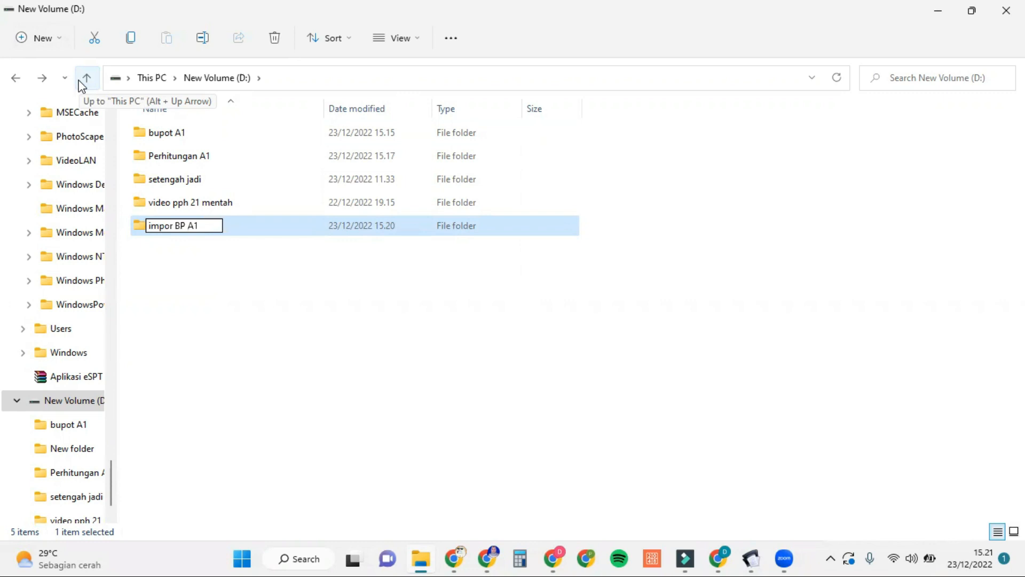
key(Return)
scroll(98, 184, up, 9)
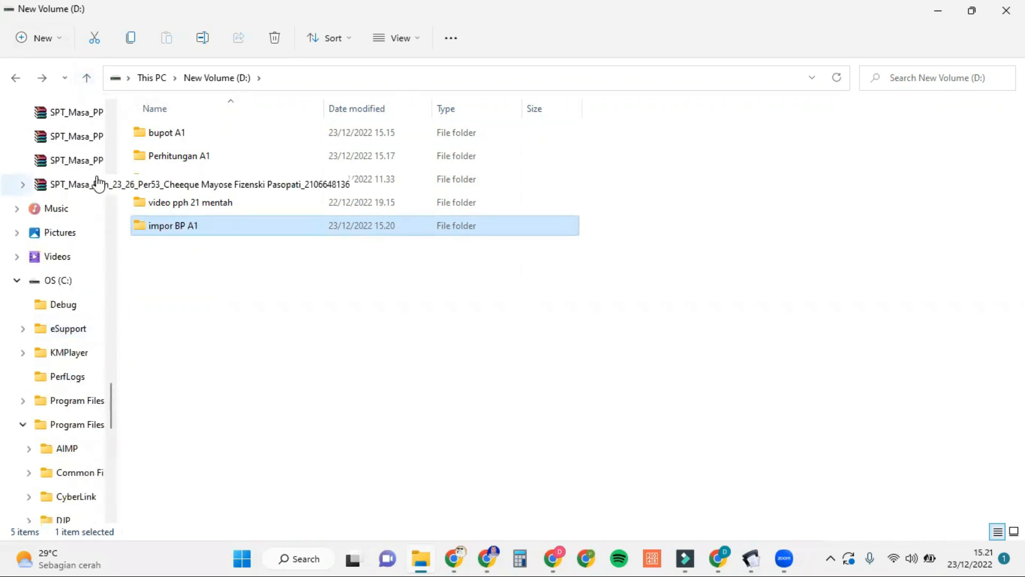
Step: Copy db2113.mdb from Program Files (x86)\DJP\e-SPT Masa 21-26 2014\db\db kosong
click(81, 426)
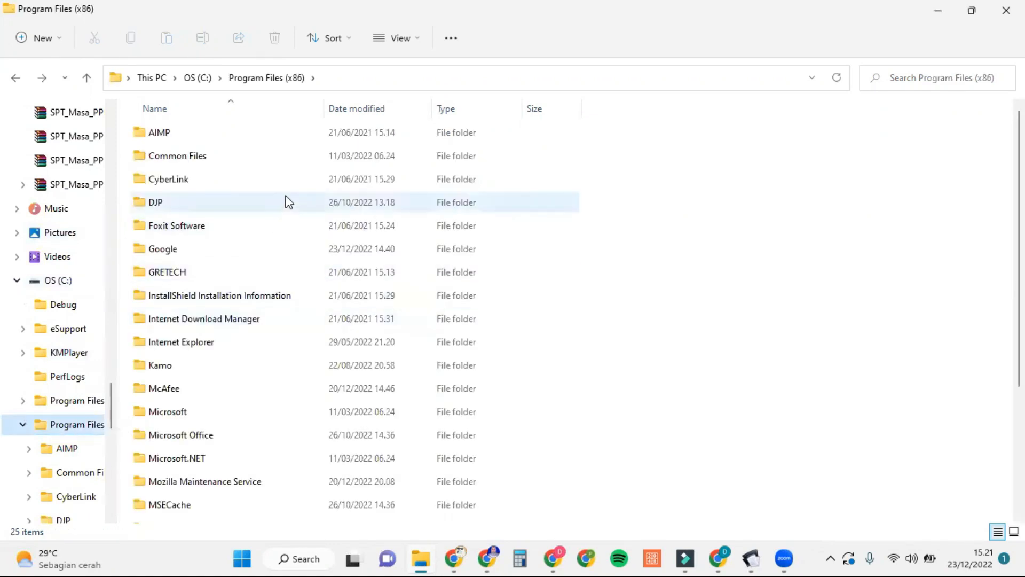
double_click(288, 202)
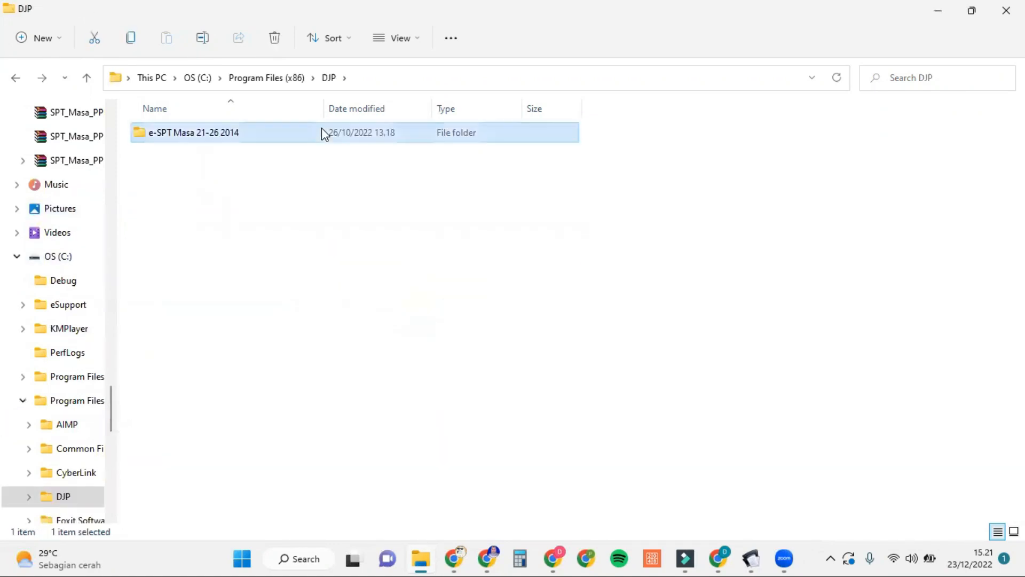
double_click(322, 132)
double_click(321, 132)
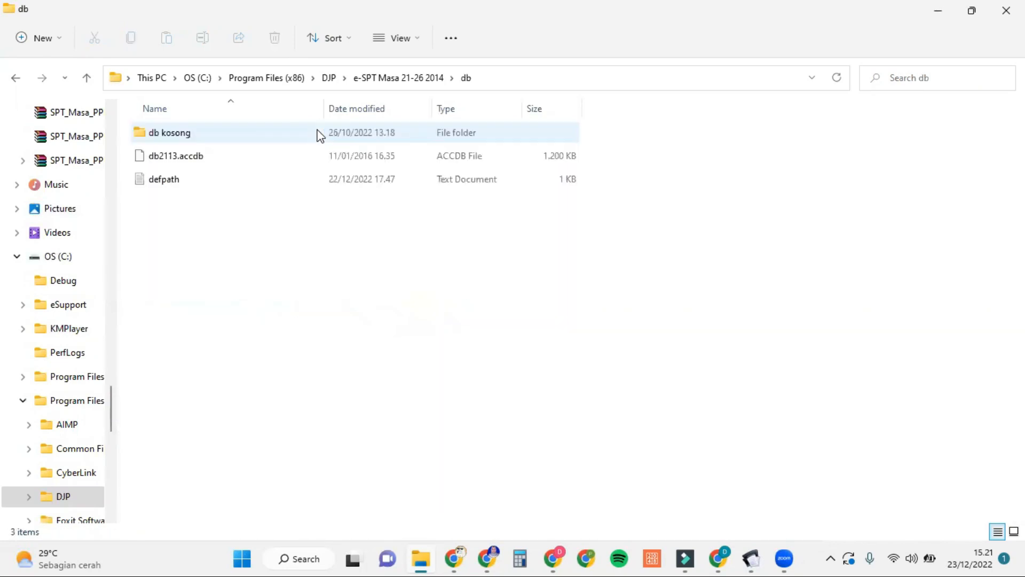
double_click(319, 133)
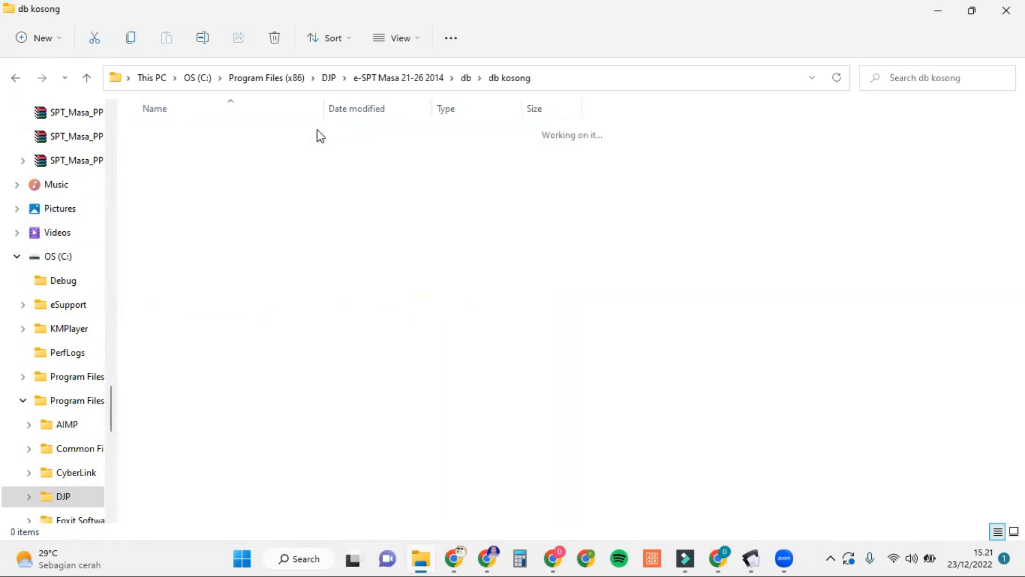
click(339, 160)
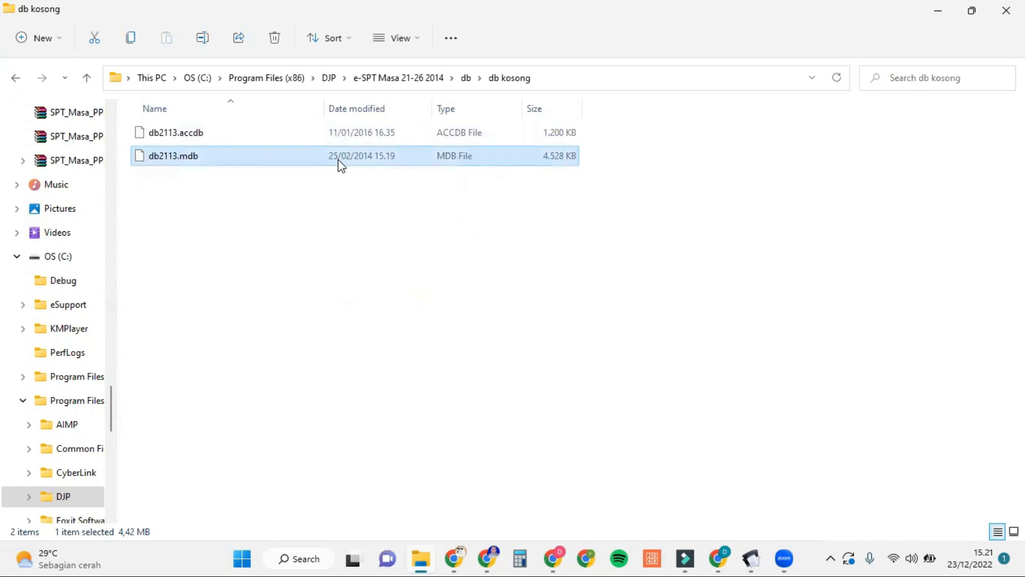
key(ctrl+c)
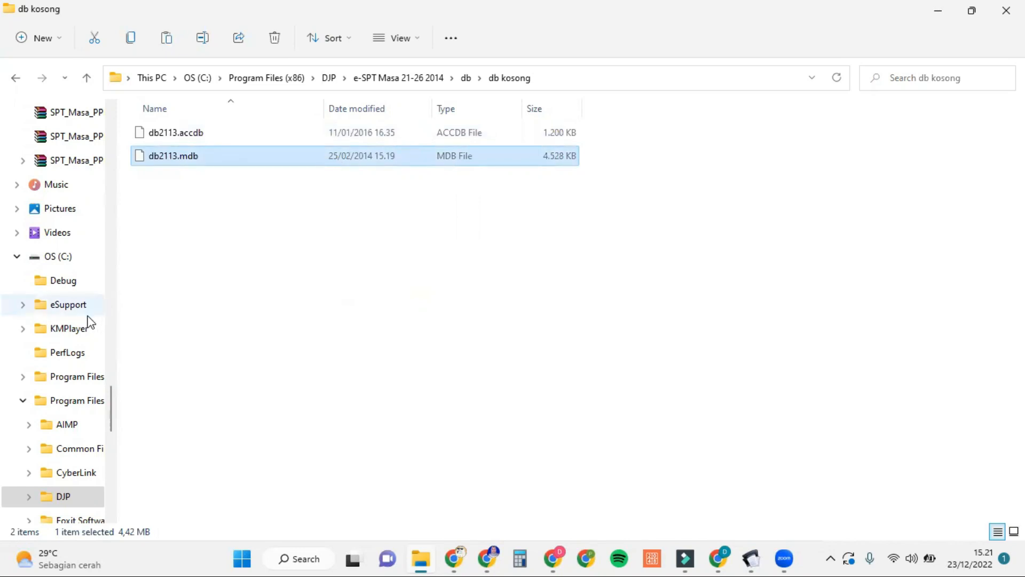
Step: Paste db2113.mdb into the impor BP A1 folder on D:
scroll(88, 320, down, 8)
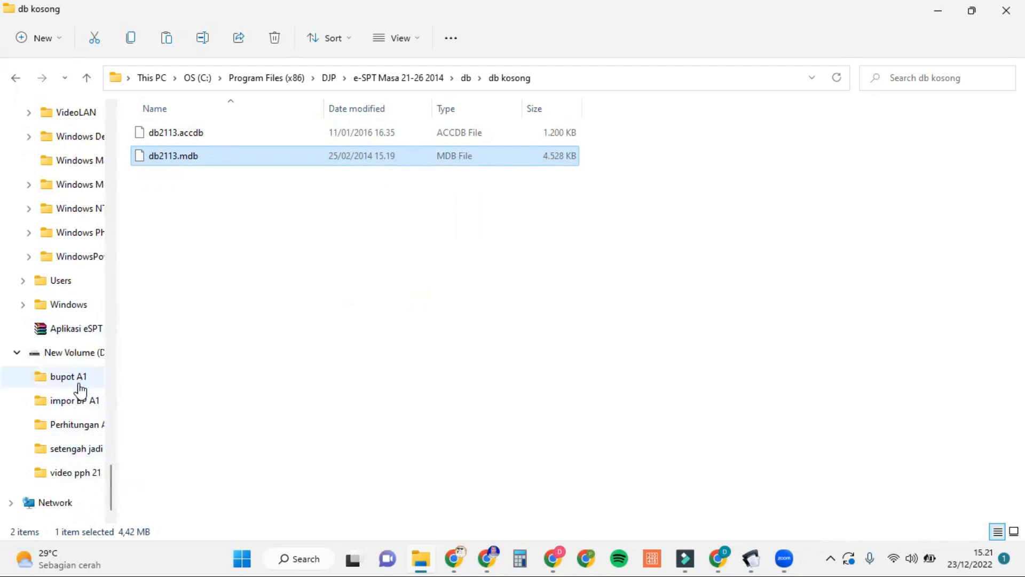
click(76, 400)
key(ctrl+v)
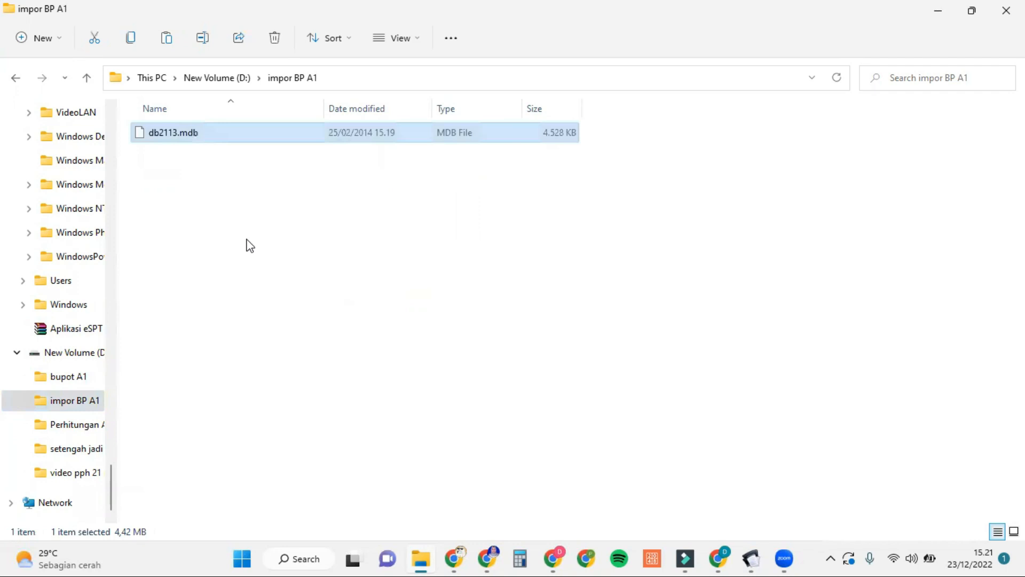
scroll(80, 146, up, 10)
scroll(82, 148, up, 1)
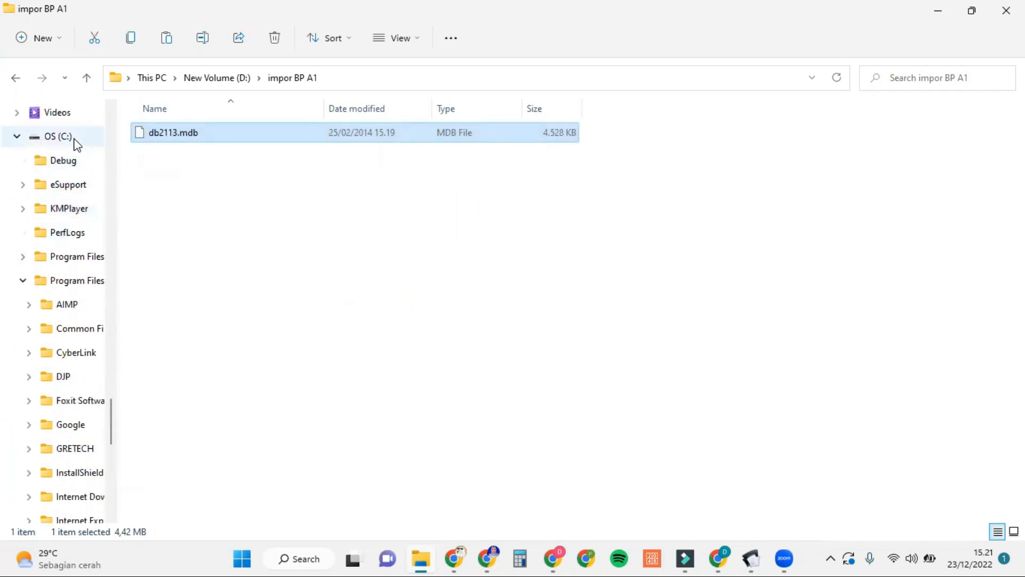
Step: Select the 1721_bp_A1 sample in e-SPT Masa 21-26 2014\dokumentasi\csv format\contoh csv
click(92, 286)
double_click(242, 209)
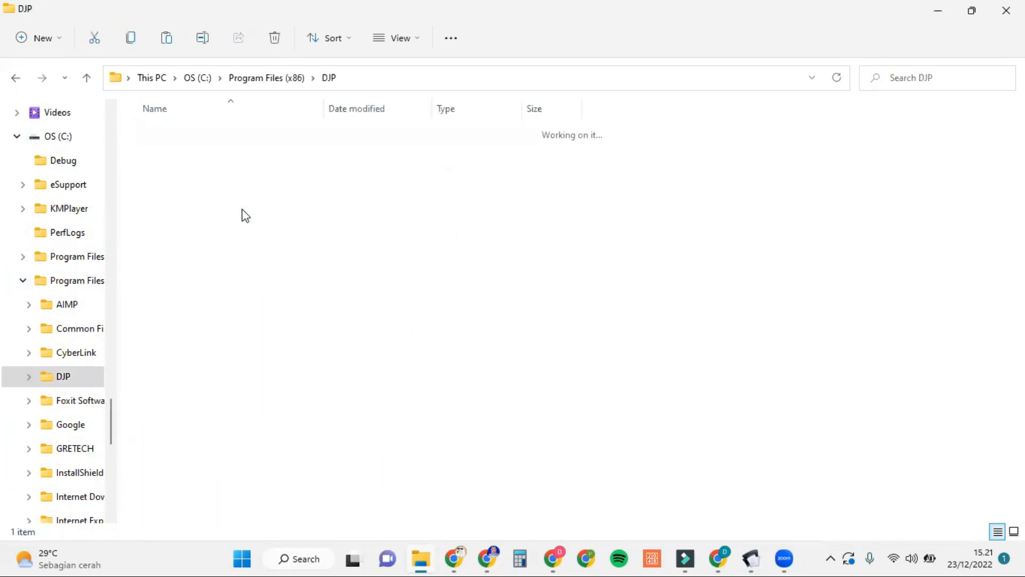
double_click(376, 137)
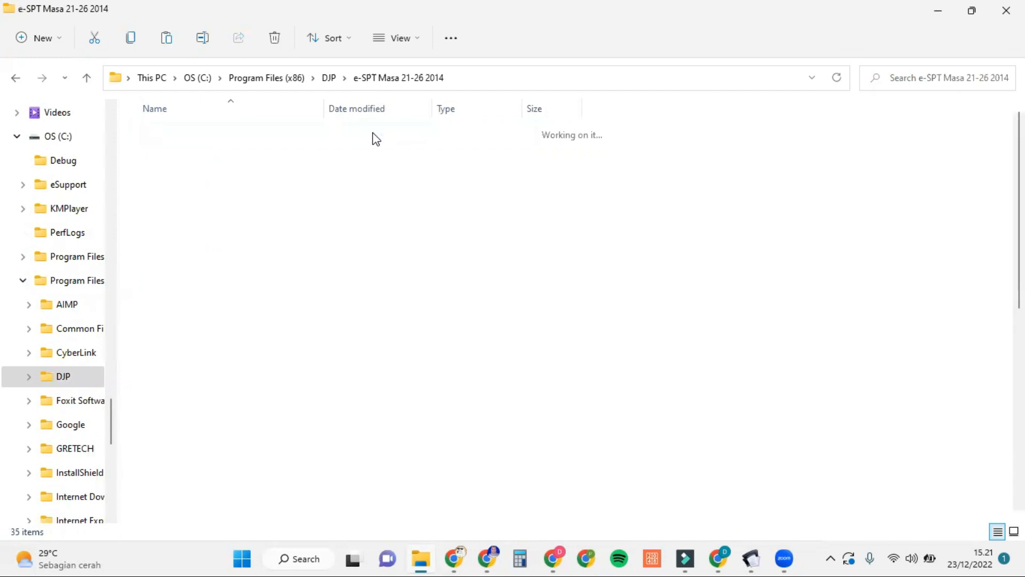
double_click(307, 155)
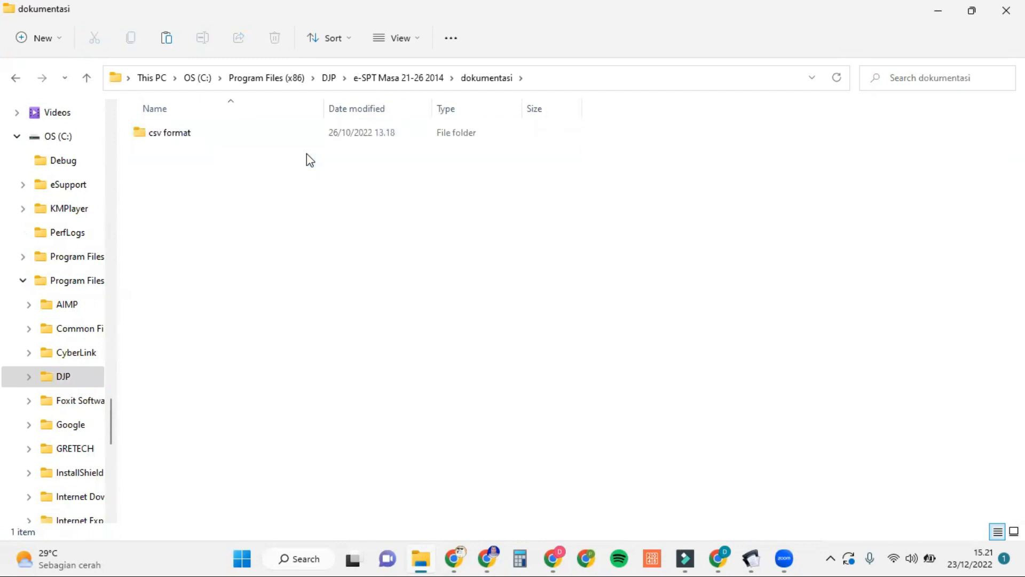
double_click(296, 138)
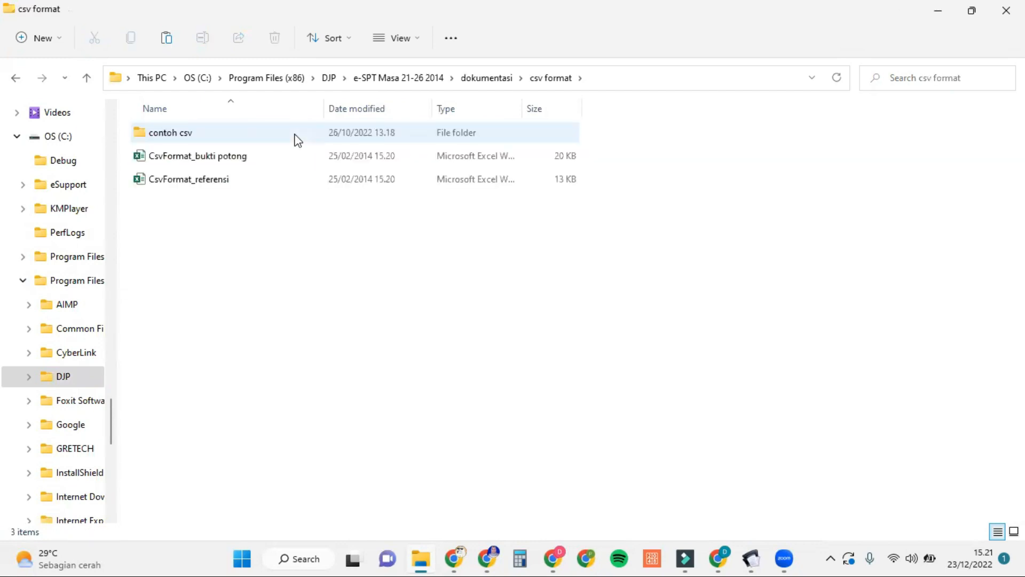
double_click(298, 140)
click(285, 136)
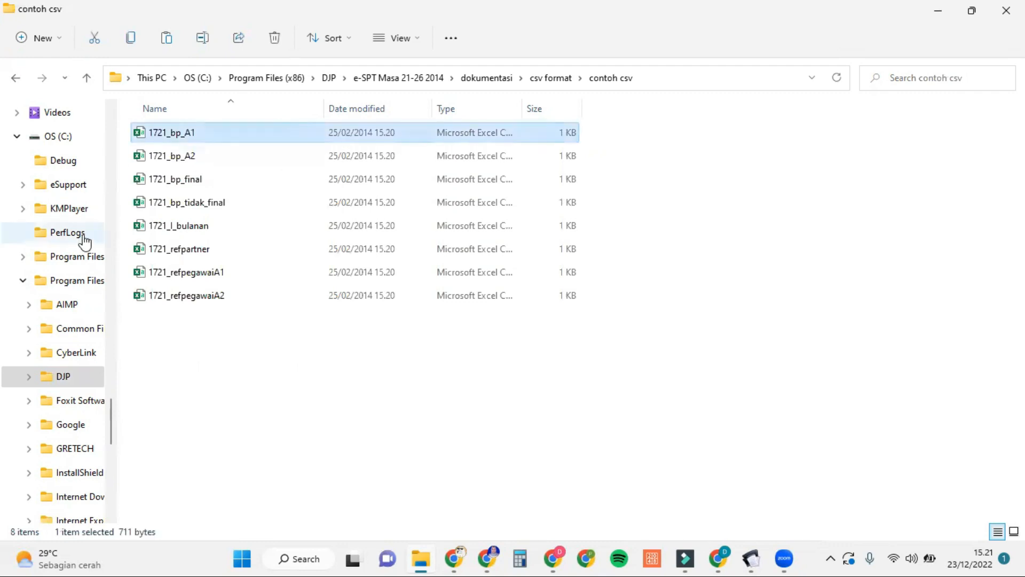
Step: Paste 1721_bp_A1 into the impor BP A1 folder next to db2113.mdb
scroll(47, 315, down, 10)
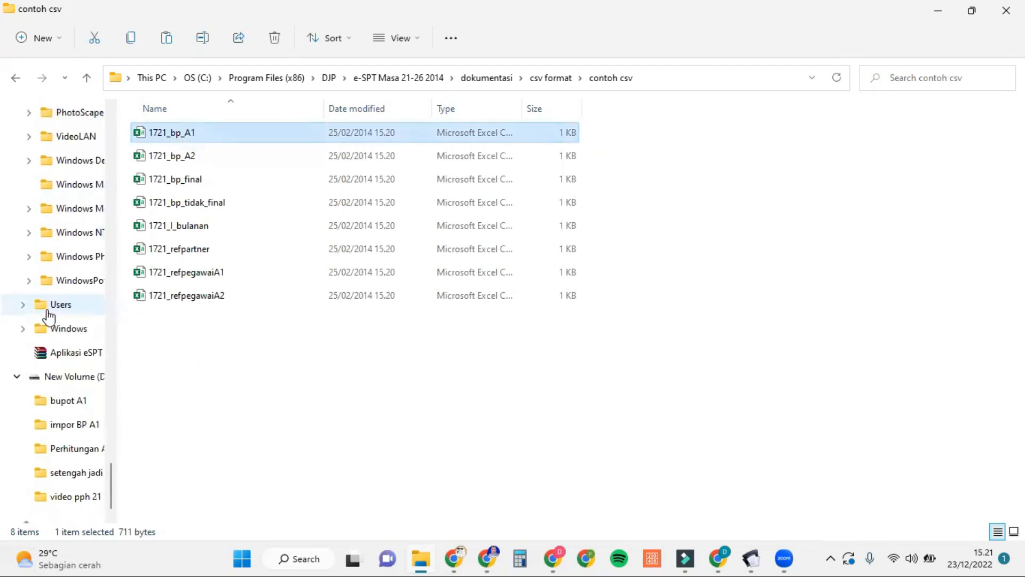
click(74, 425)
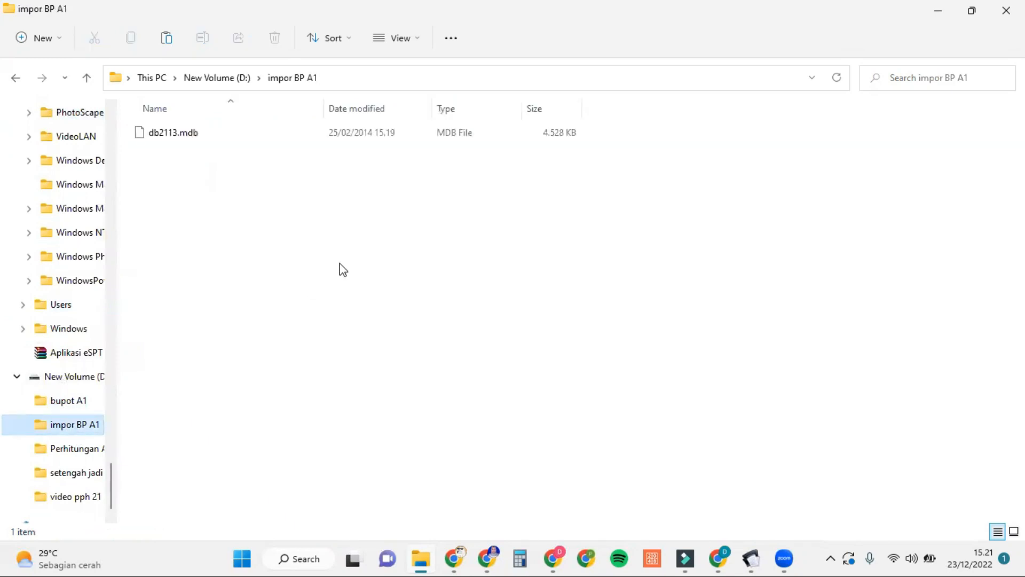
key(ctrl+v)
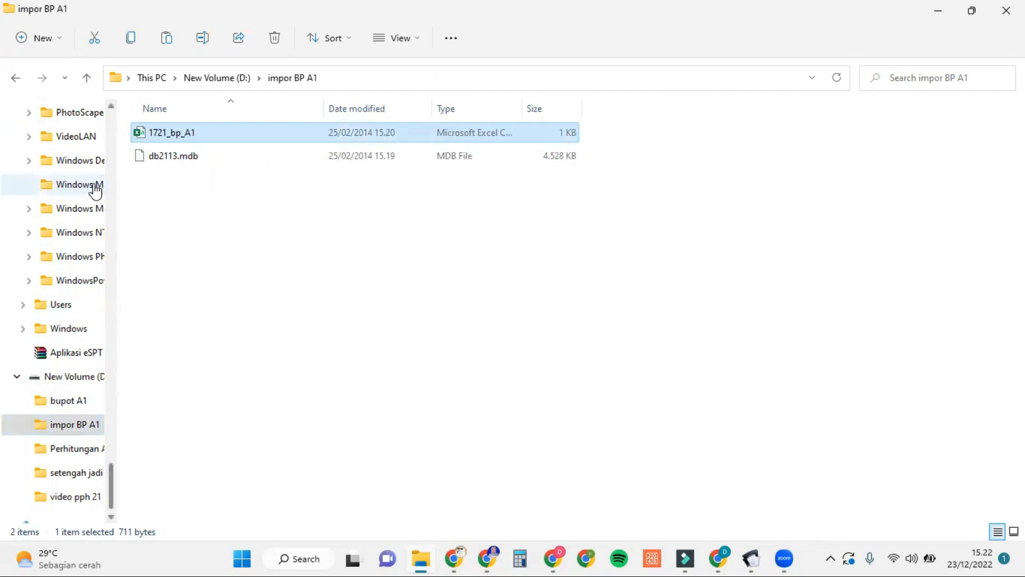
scroll(95, 190, up, 3)
scroll(95, 190, up, 4)
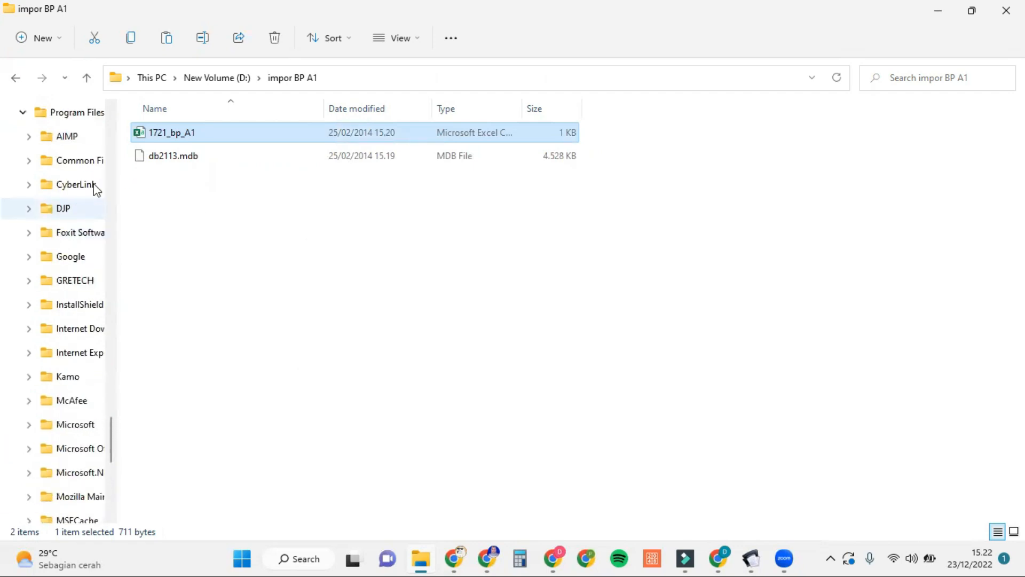
scroll(95, 189, up, 3)
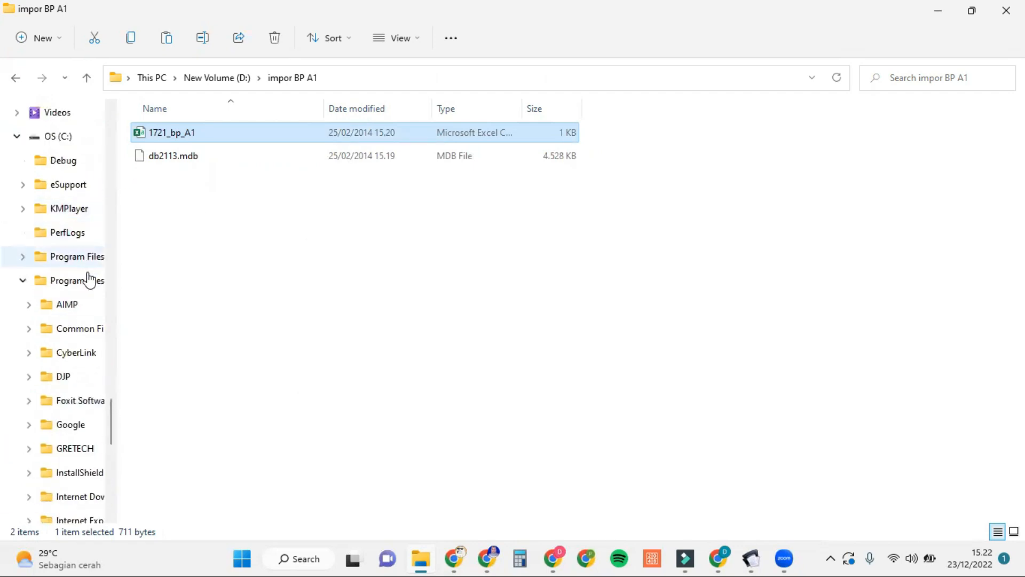
Step: Run espt2114 from Program Files (x86)\DJP\e-SPT Masa 21-26 2014 as administrator
click(90, 284)
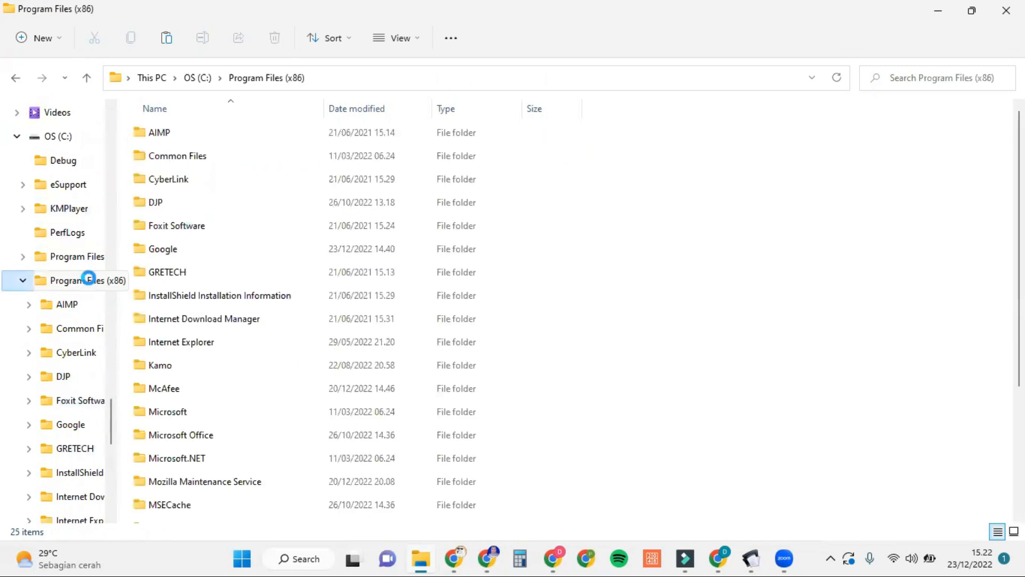
double_click(218, 202)
click(298, 136)
double_click(297, 135)
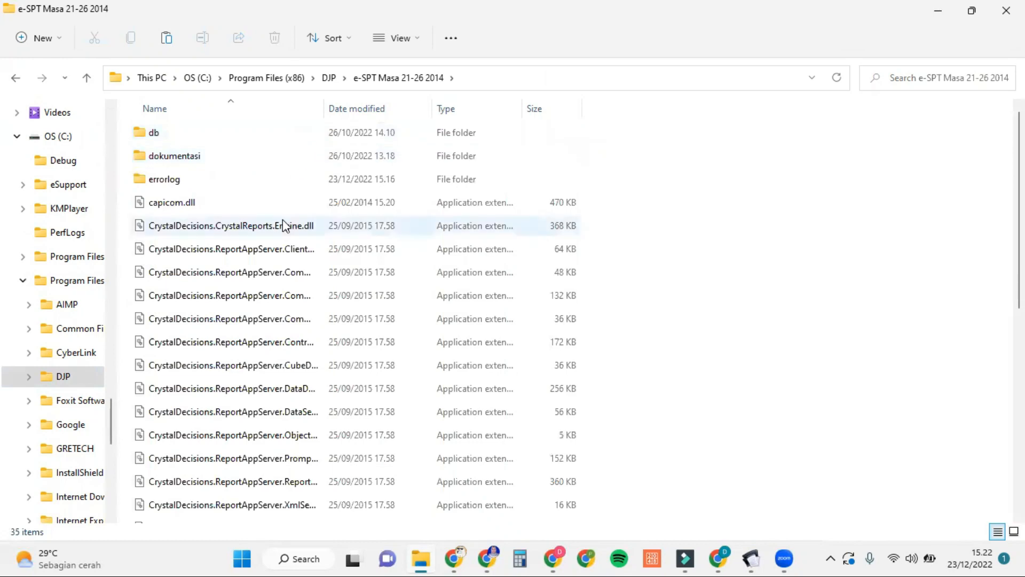
scroll(291, 221, down, 3)
scroll(283, 220, down, 2)
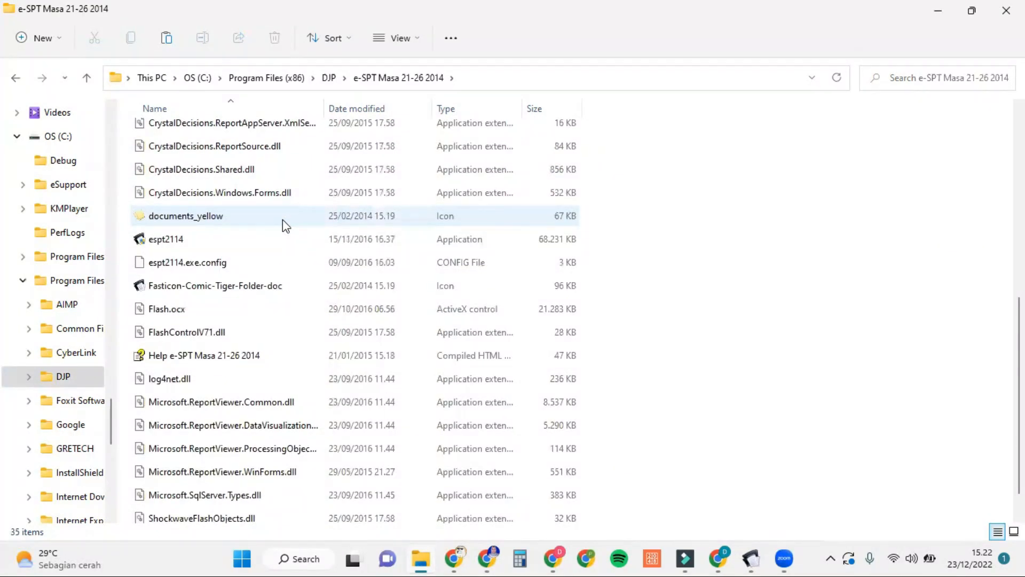
click(282, 243)
double_click(278, 241)
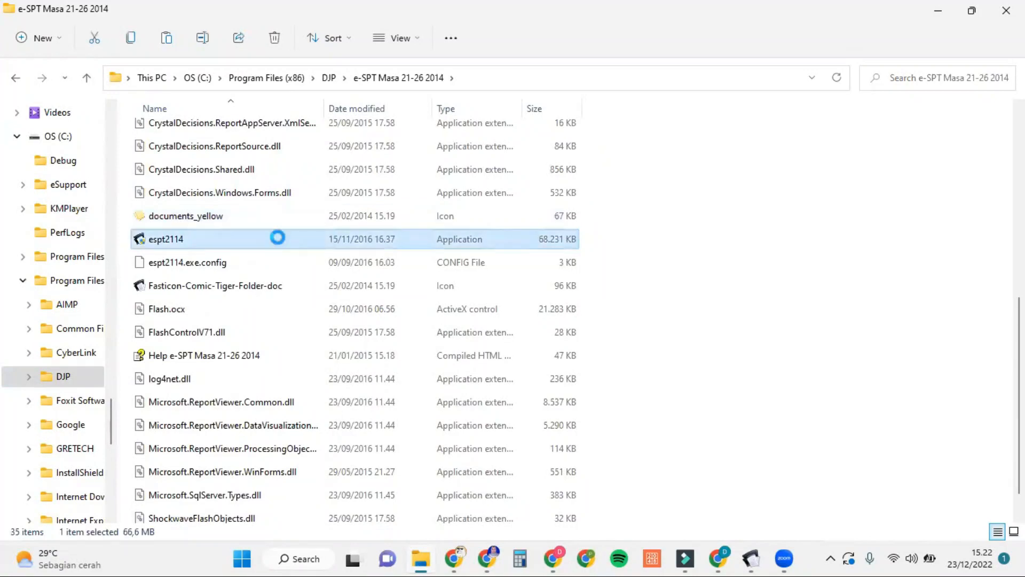
right_click(279, 242)
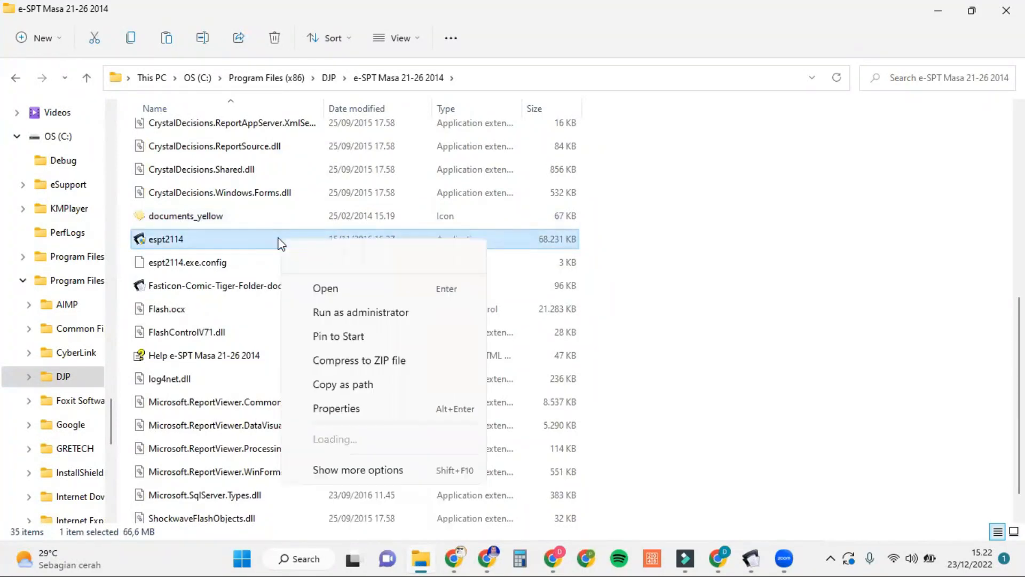
click(395, 317)
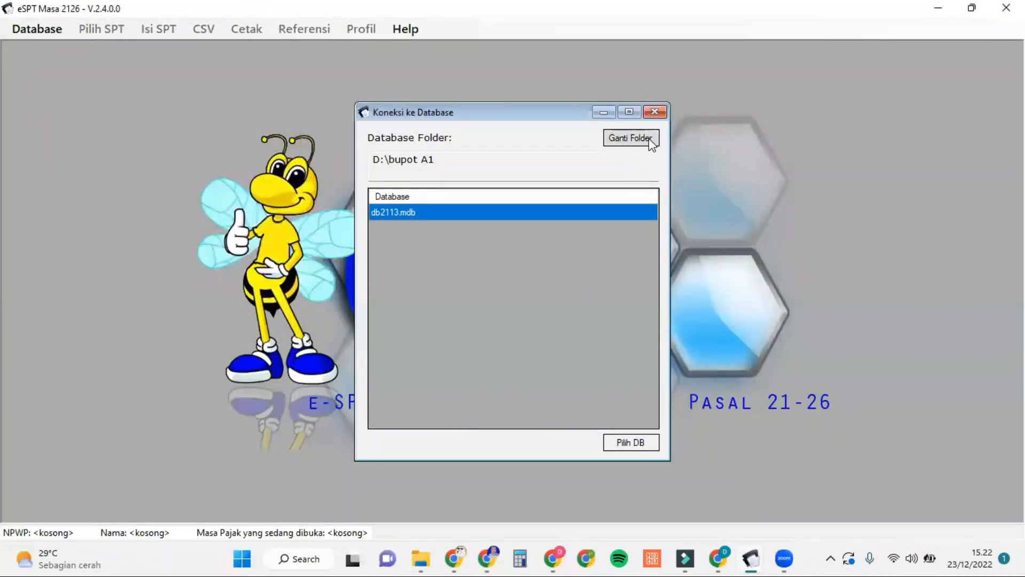
Step: Change the database folder to D:\impor BP A1 and select its db2113.mdb
click(651, 140)
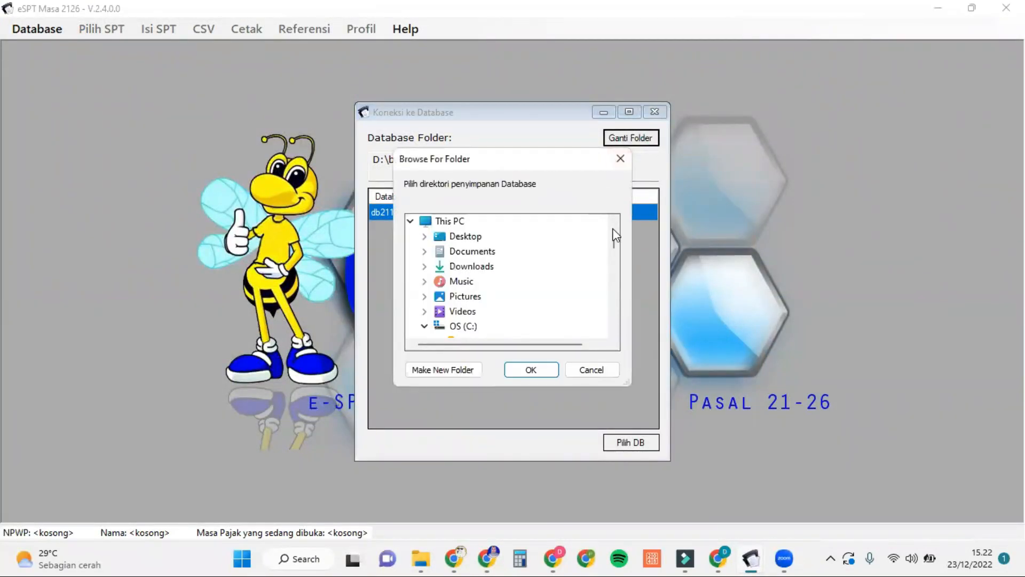
drag(614, 236, 608, 313)
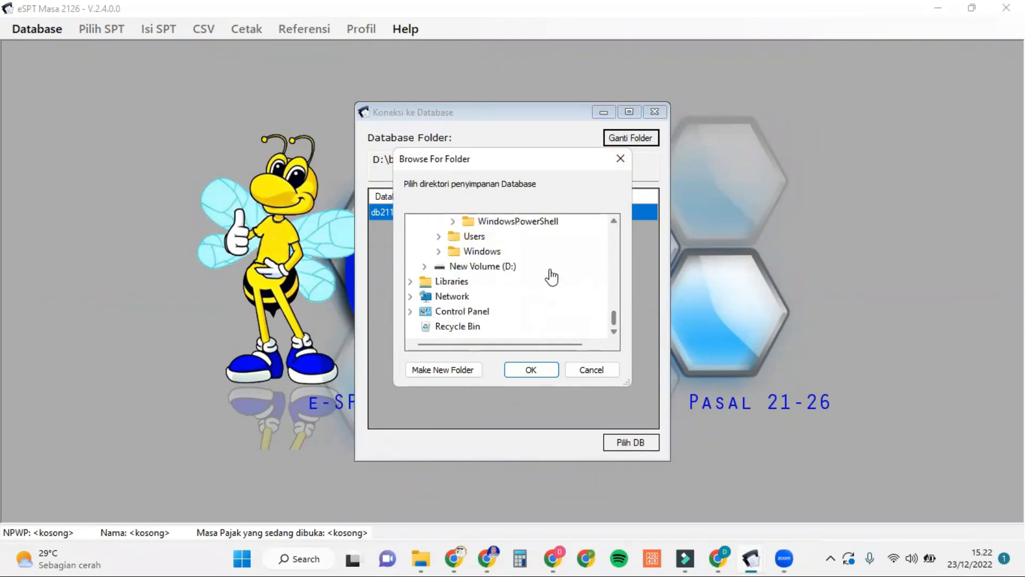
click(425, 265)
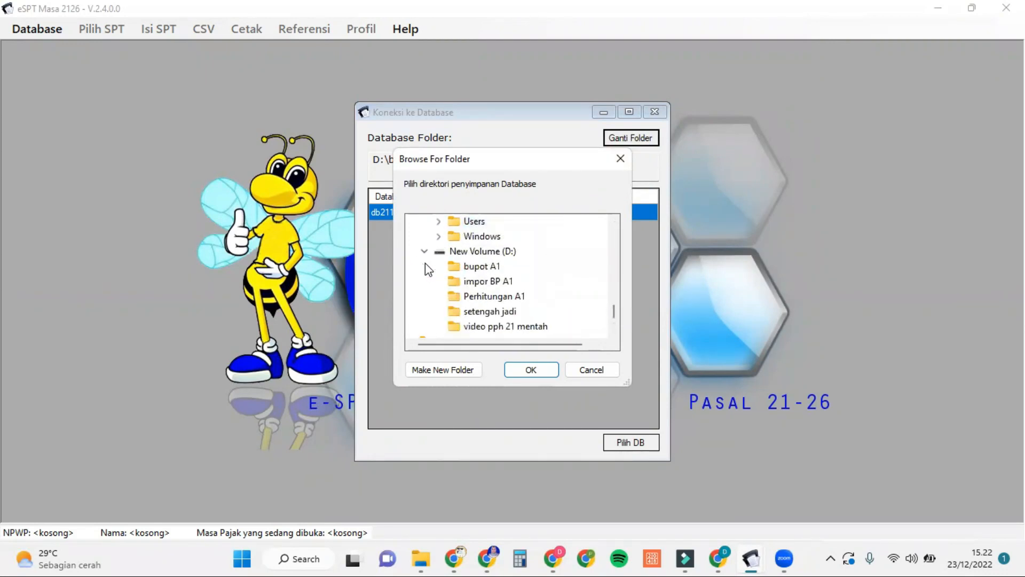
click(468, 283)
click(536, 366)
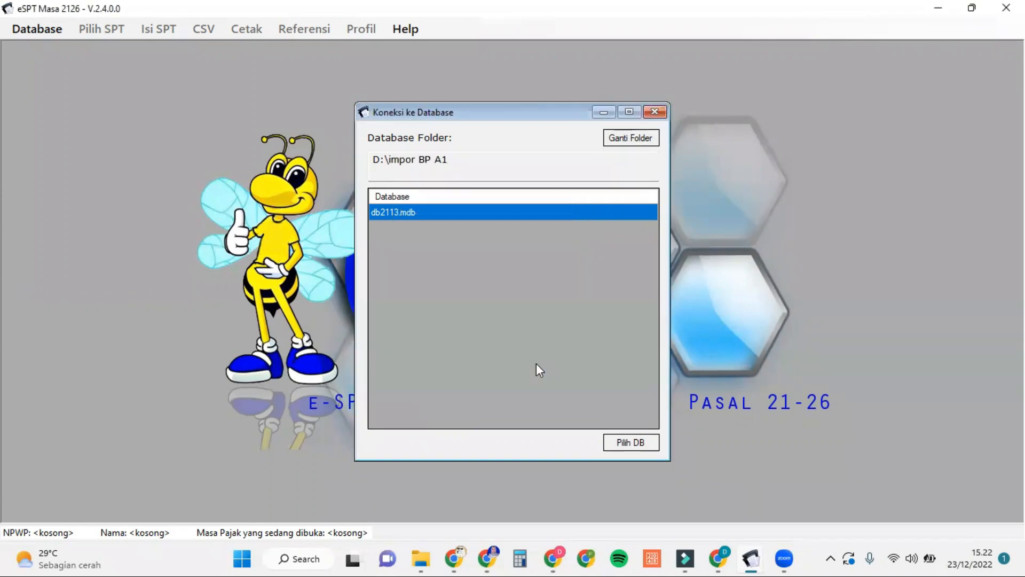
click(639, 442)
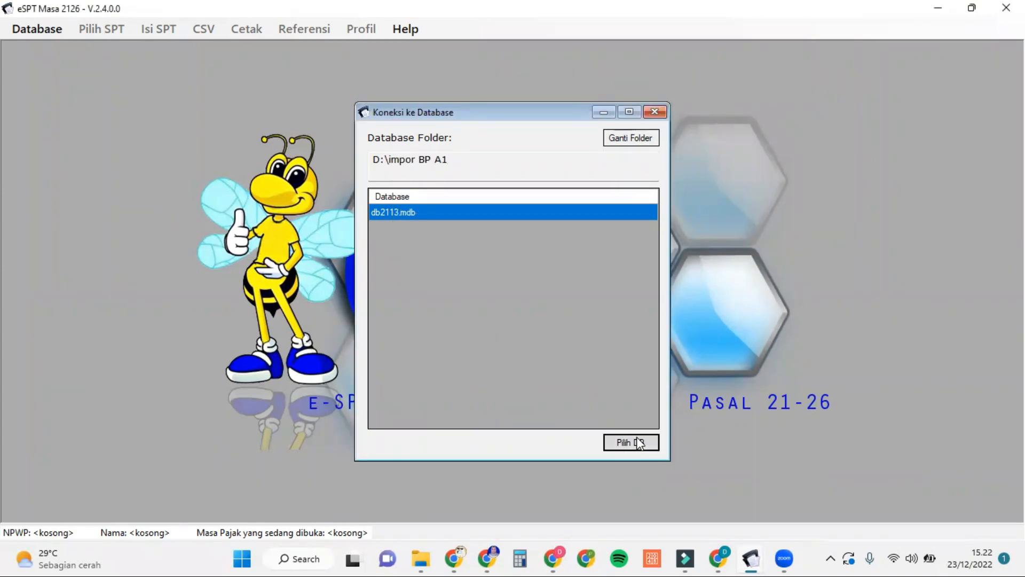
Step: Log into db2113.mdb with the database password and save the taxpayer's NPWP
click(529, 291)
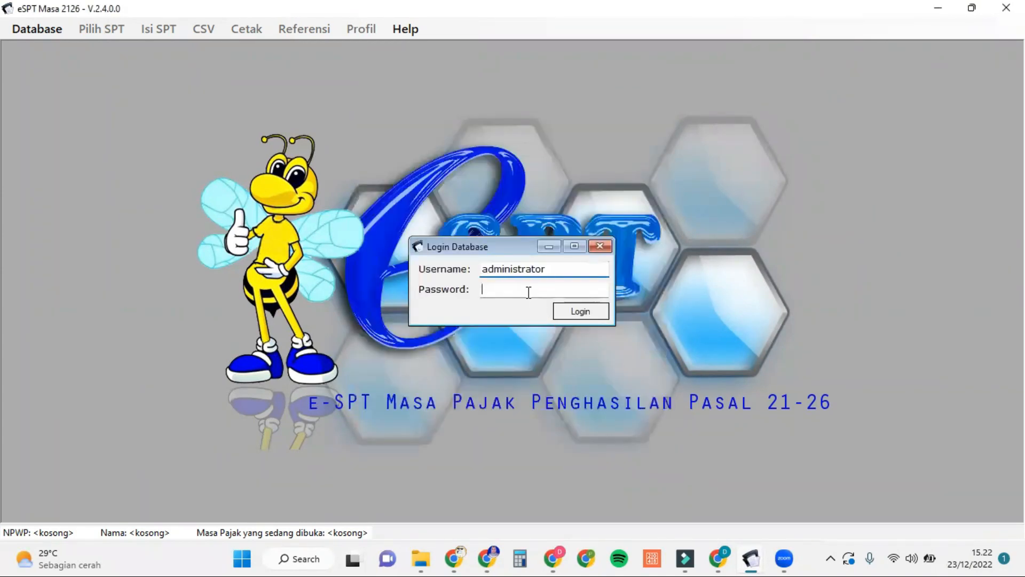
text(123)
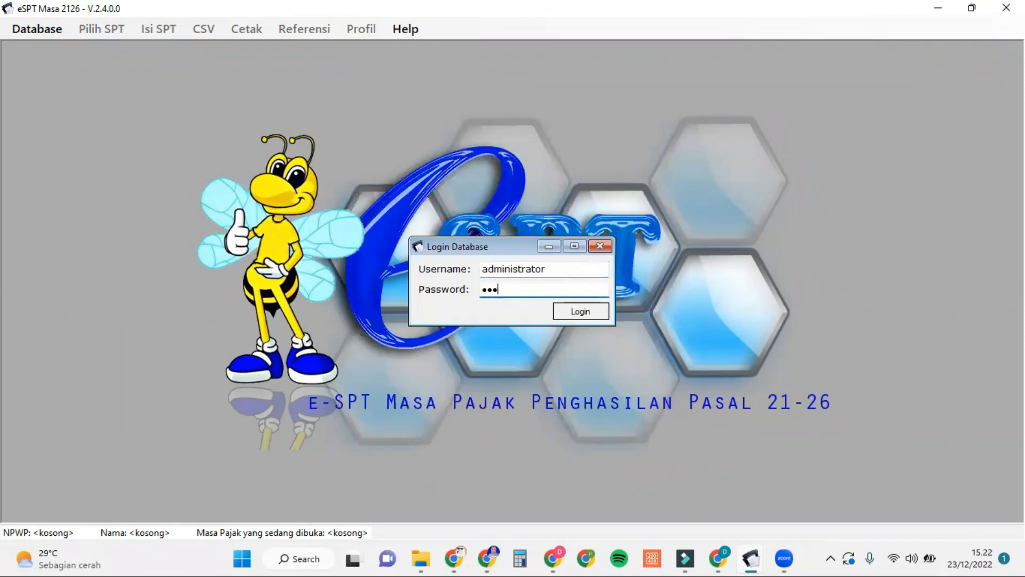
click(599, 312)
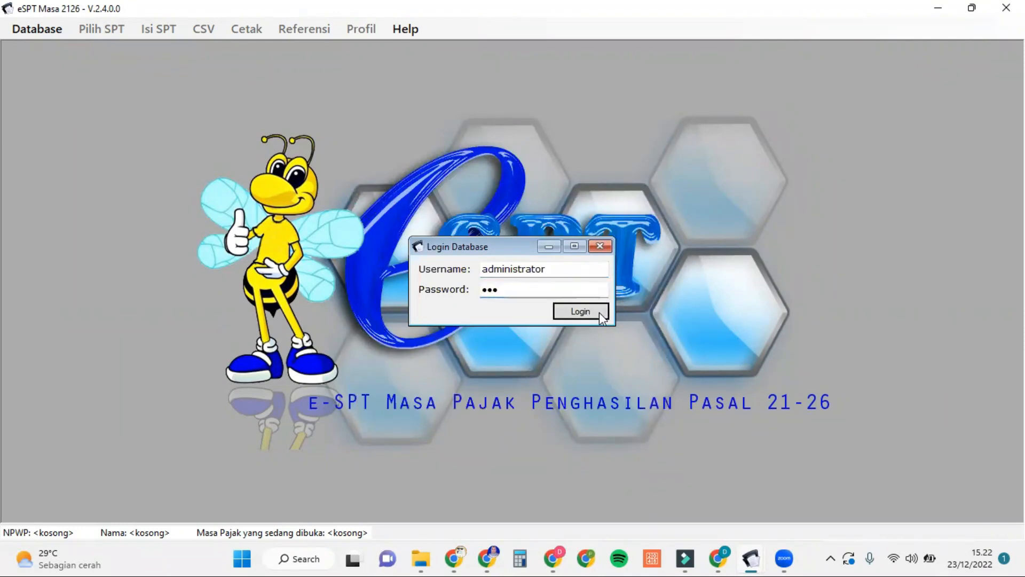
click(599, 327)
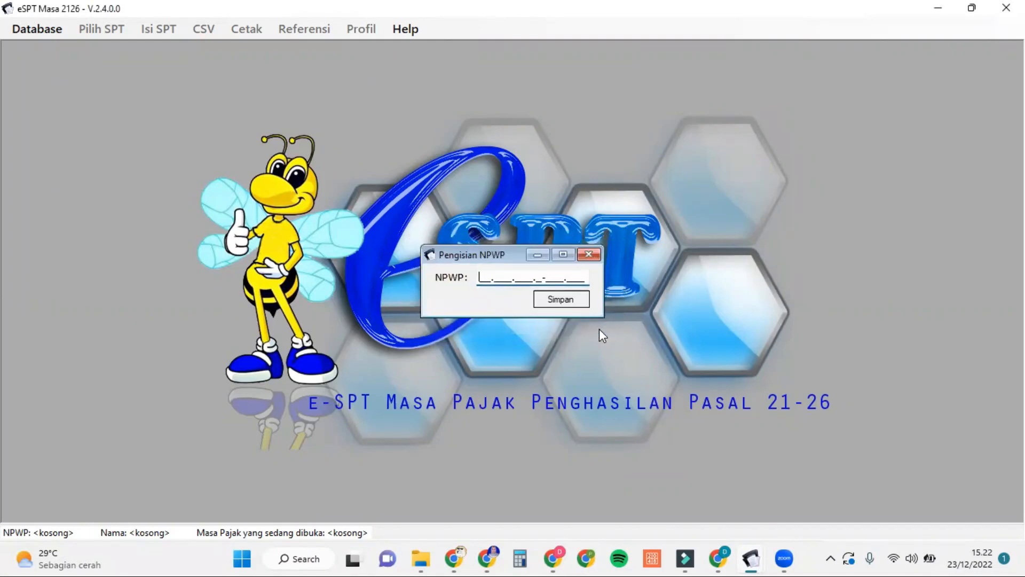
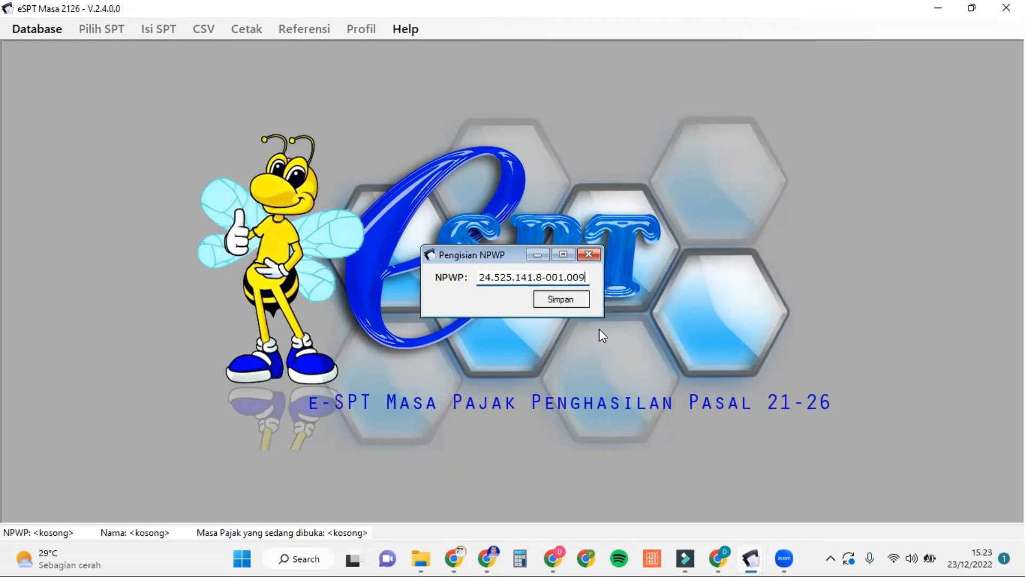
click(581, 301)
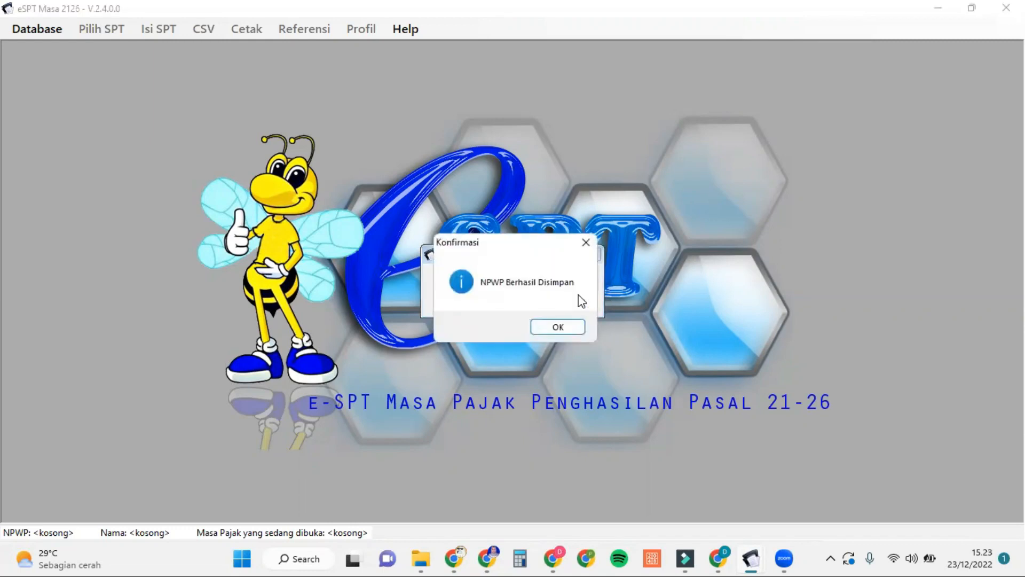
Step: Enter the taxpayer's name, Jakarta address, phone number and e-mail in Profil Wajib Pajak
click(576, 328)
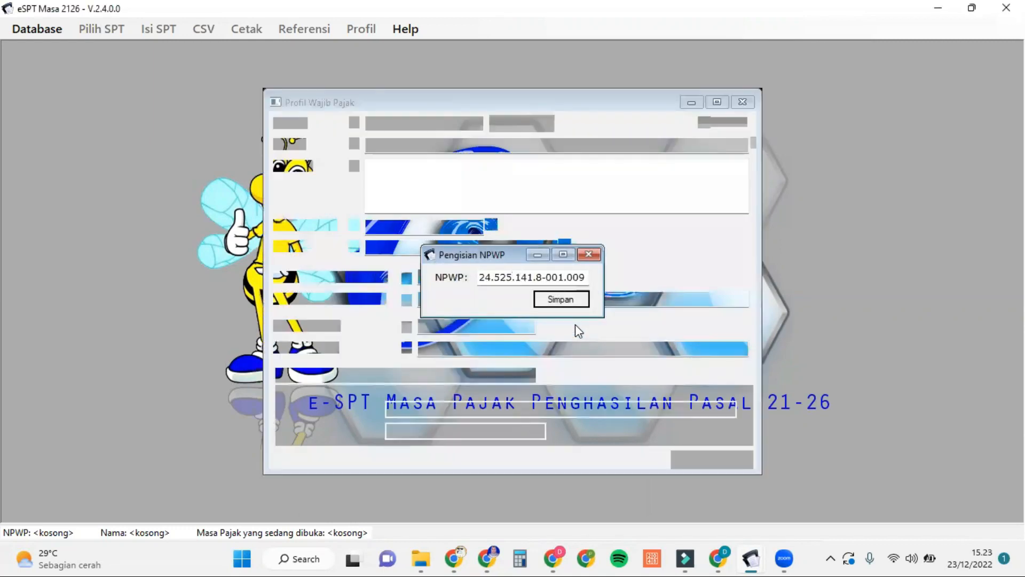
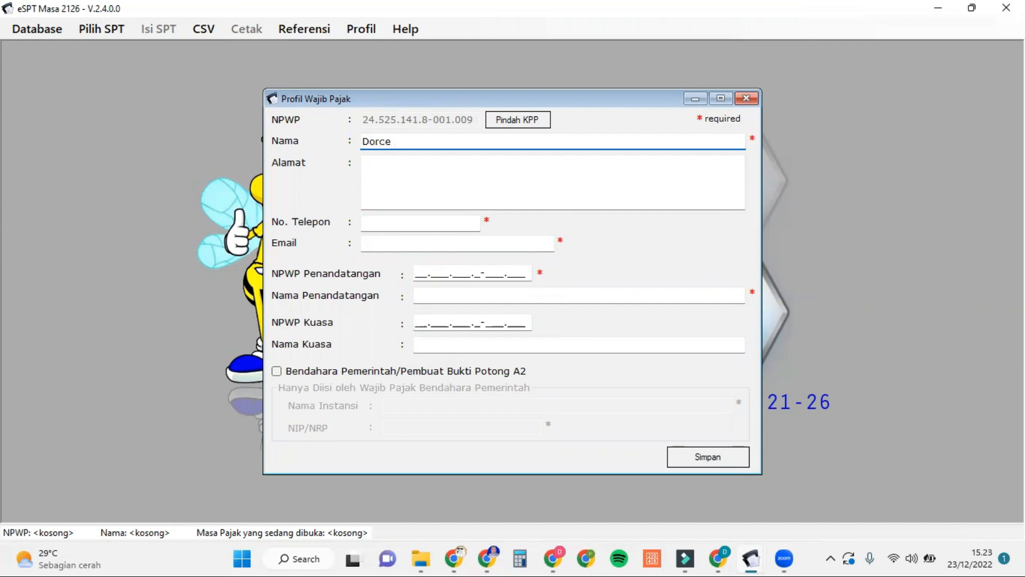
click(421, 176)
text(J)
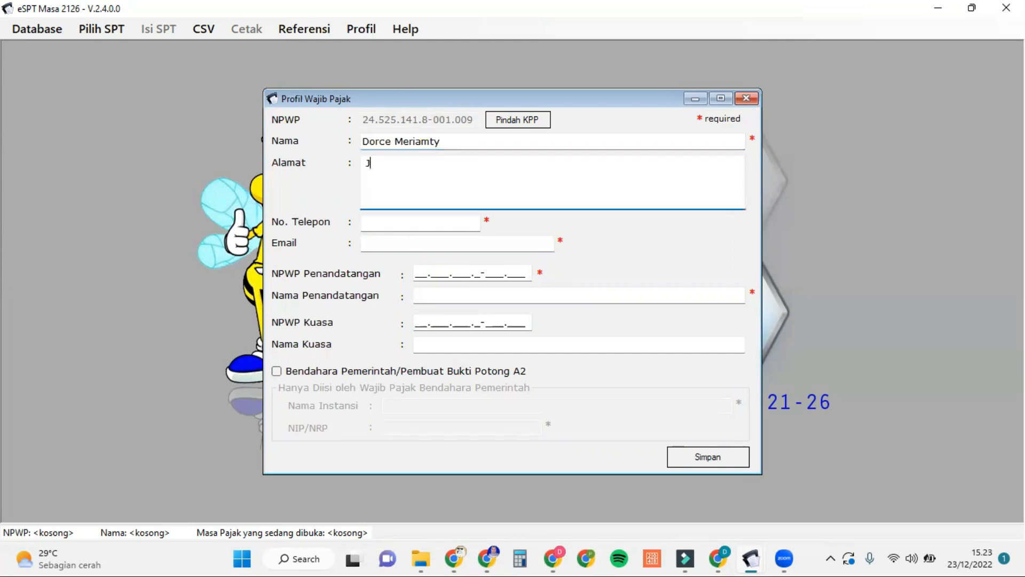
text(akarta)
click(401, 228)
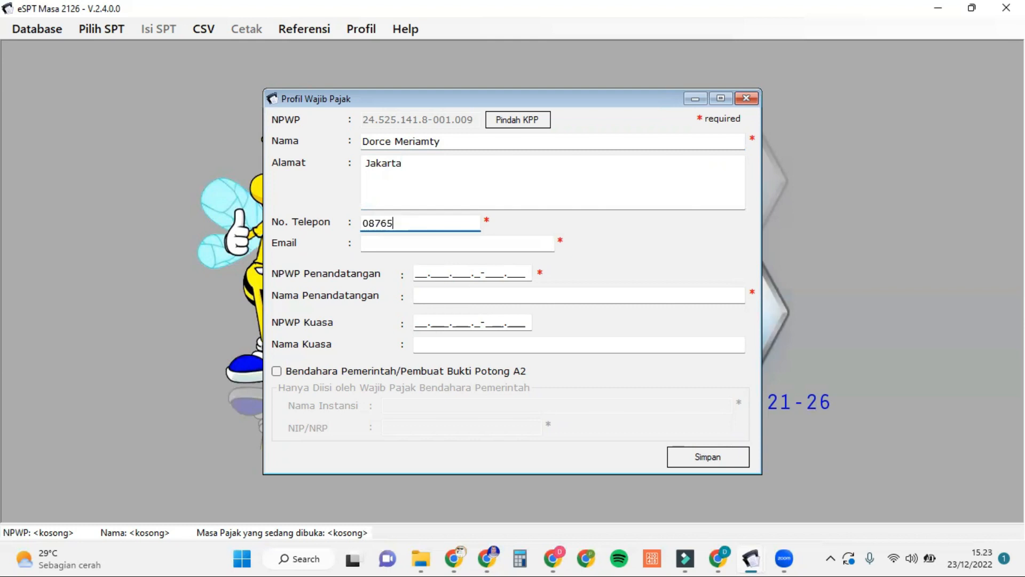
click(388, 243)
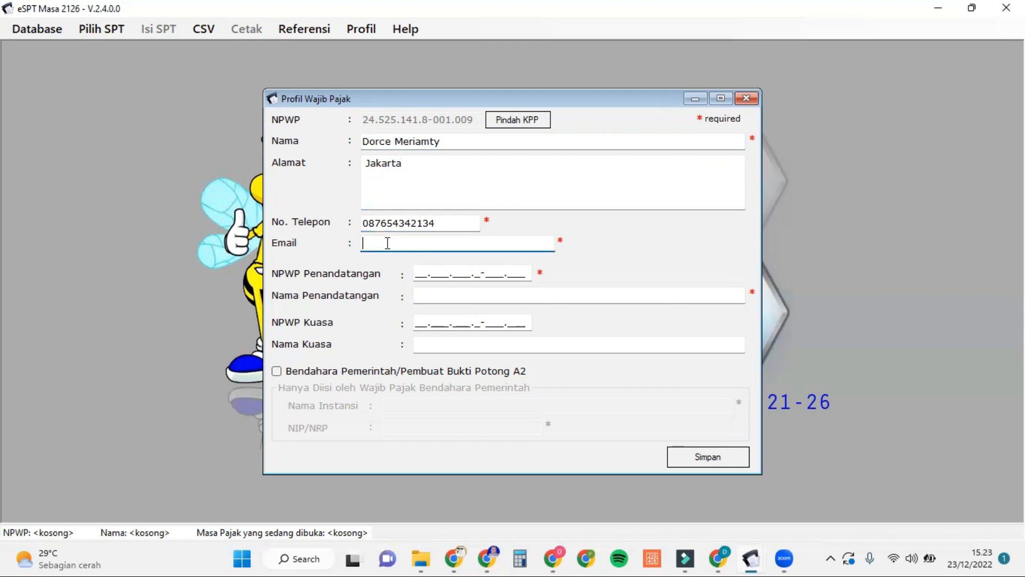
Step: Add the signer's NPWP and name, then save the profile
click(418, 273)
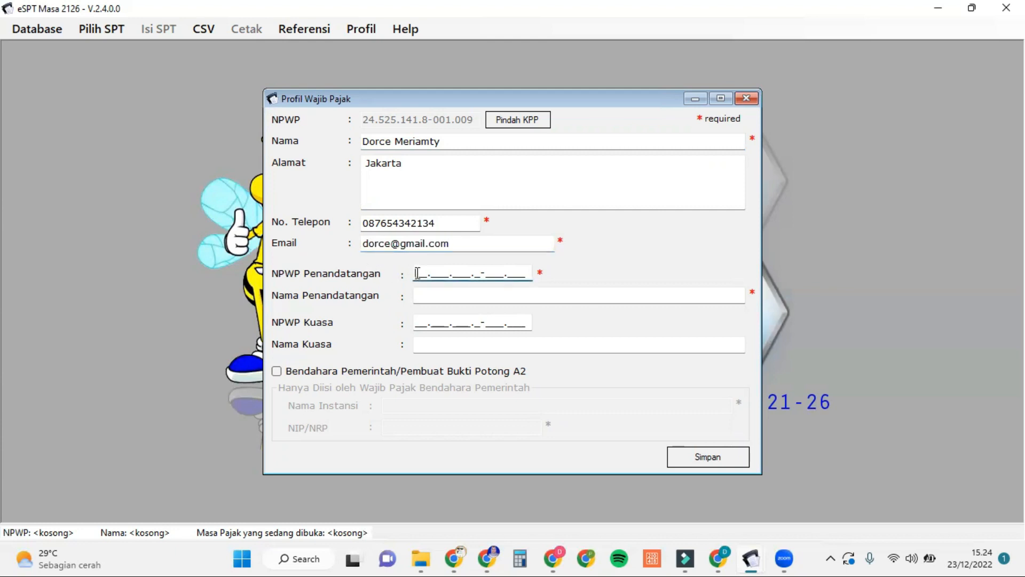
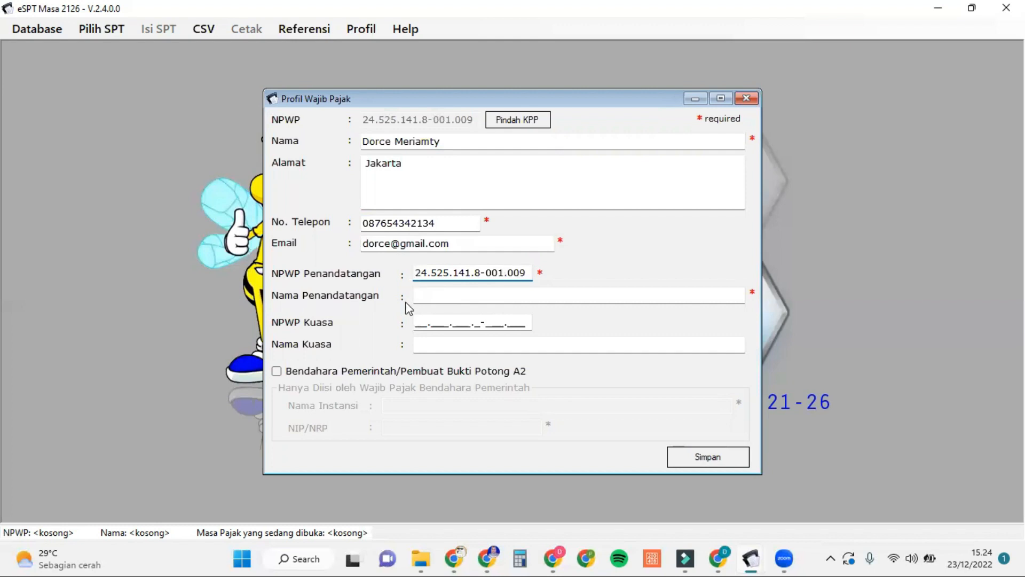
click(431, 292)
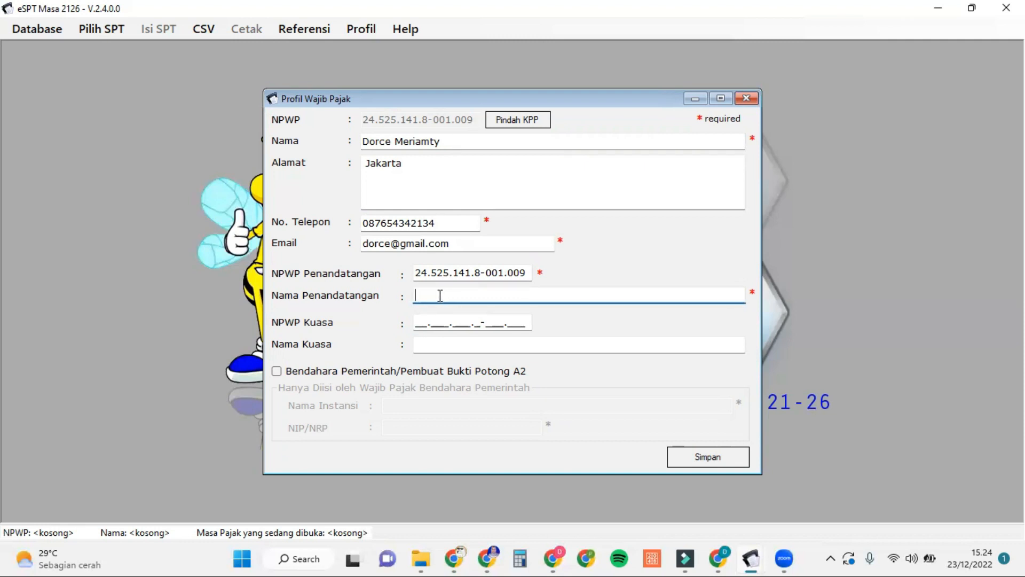
click(704, 460)
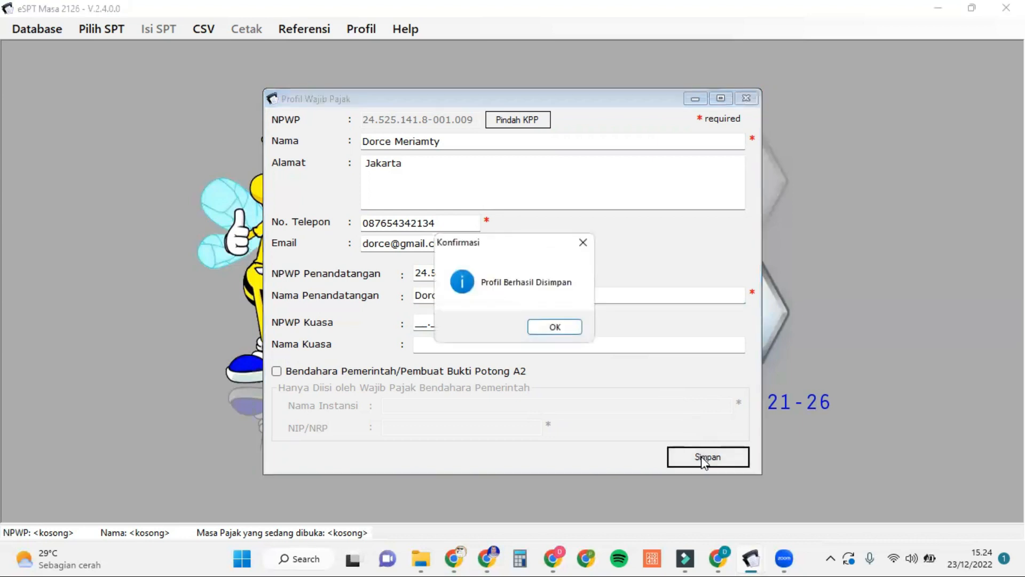
Step: Dismiss the profile-saved confirmation and switch to the 1721_bp_A1_fix Excel workbook
click(555, 327)
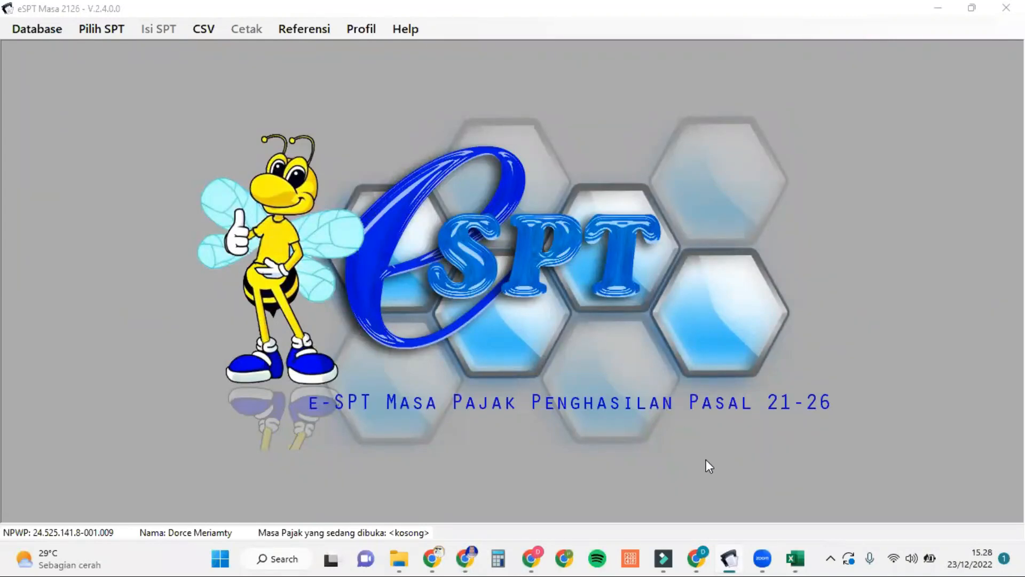
mouse_move(769, 558)
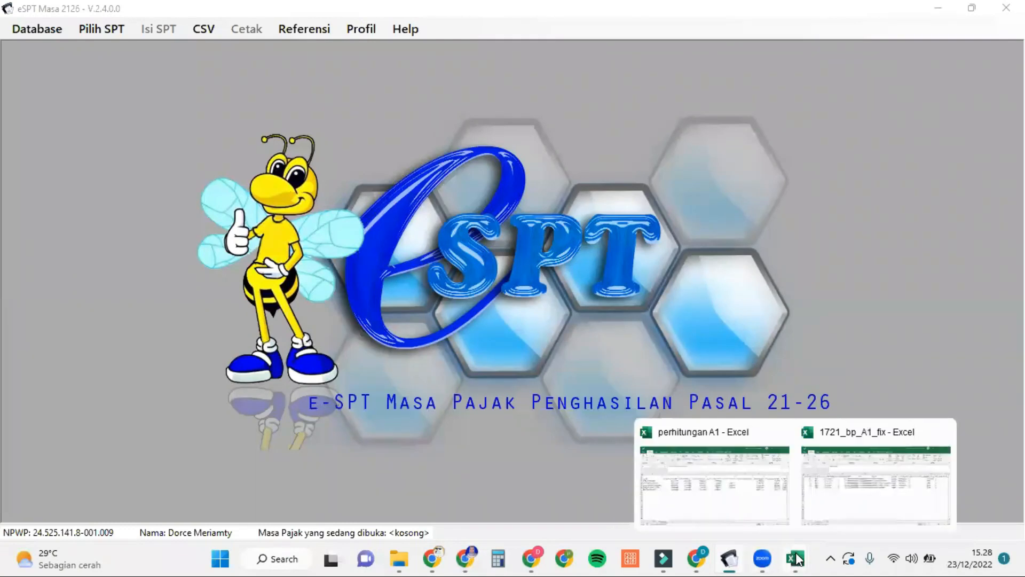
click(839, 495)
scroll(592, 360, right, 2)
scroll(592, 359, left, 2)
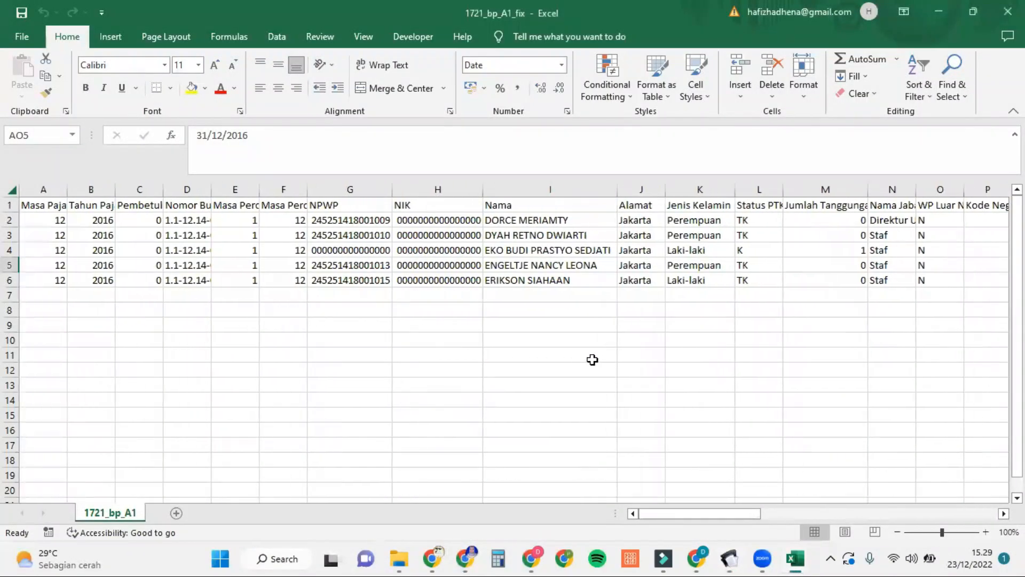
scroll(592, 359, right, 3)
scroll(592, 359, left, 3)
scroll(424, 252, right, 1)
scroll(424, 252, right, 2)
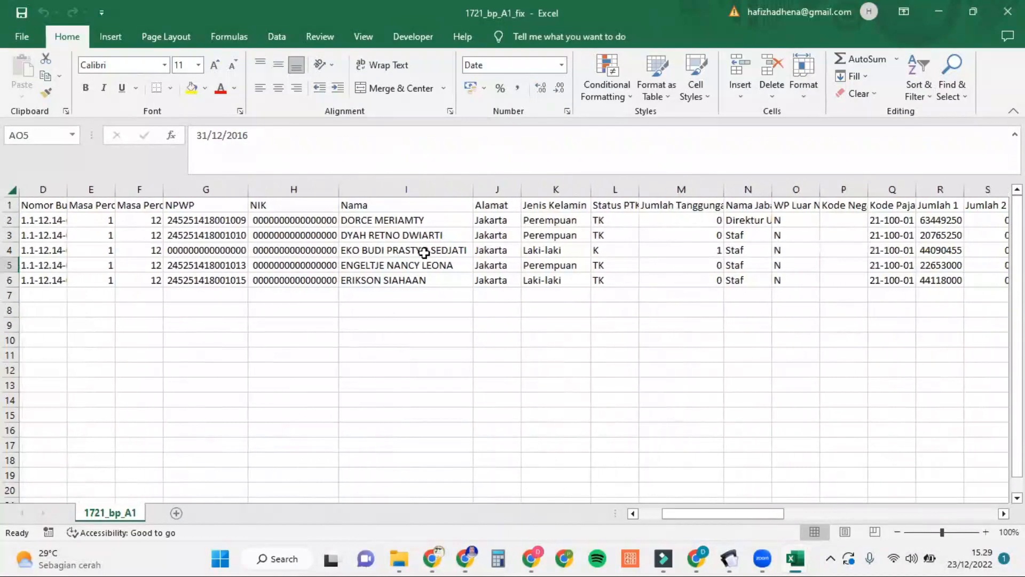
scroll(424, 252, left, 3)
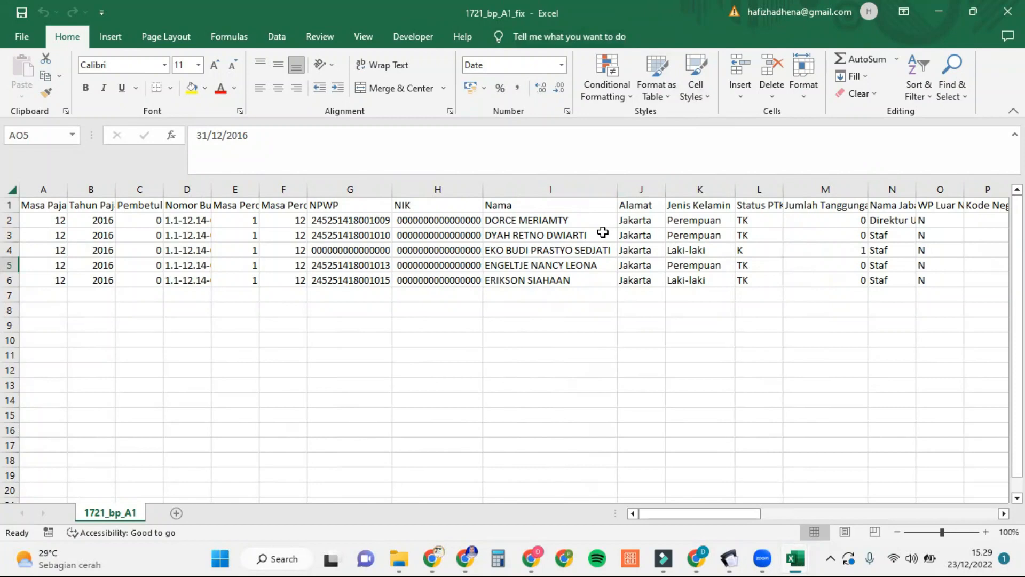
Step: Start saving a copy into impor BP A1, review the formats, then cancel
click(22, 37)
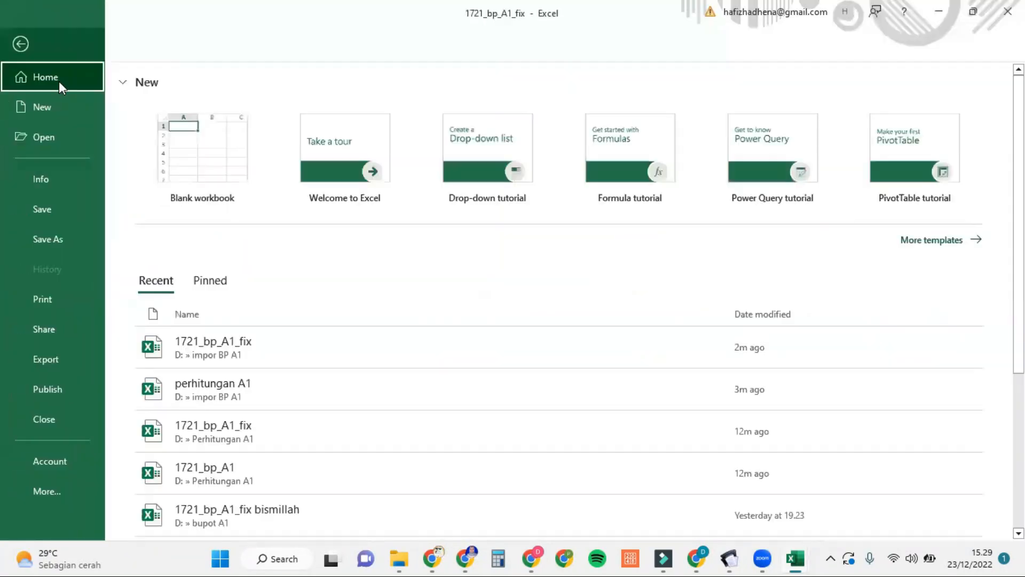
click(60, 241)
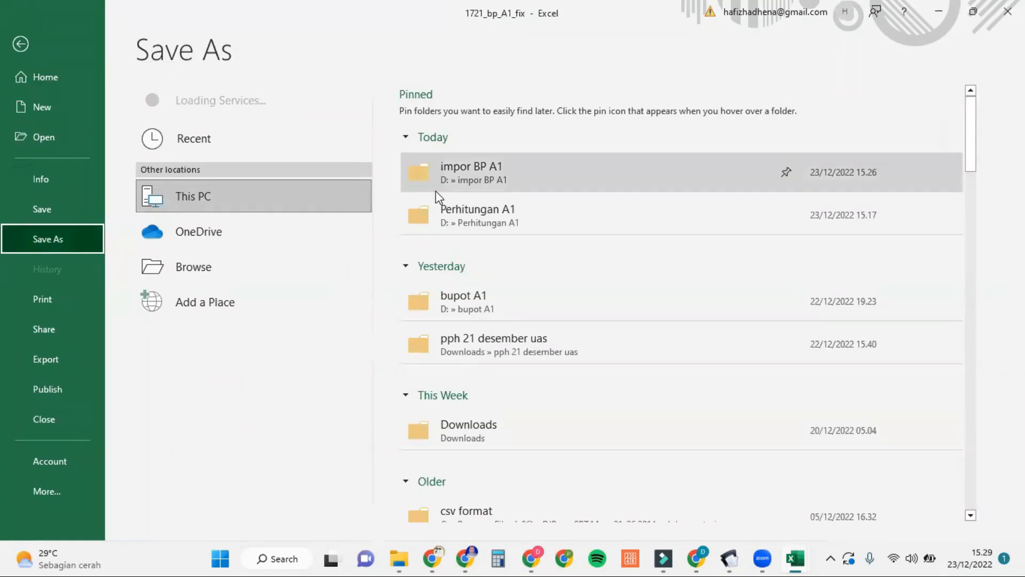
click(463, 170)
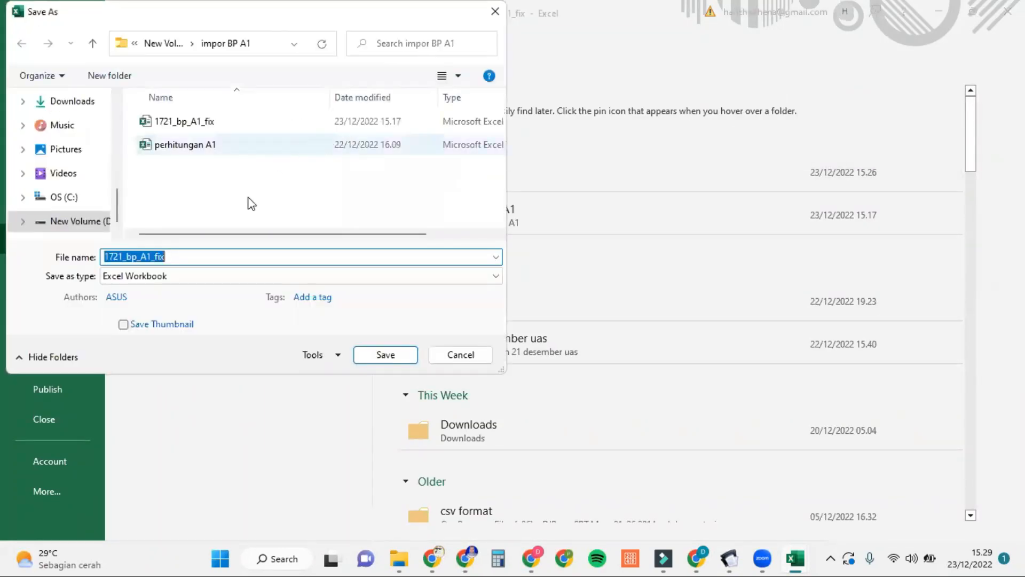
click(314, 282)
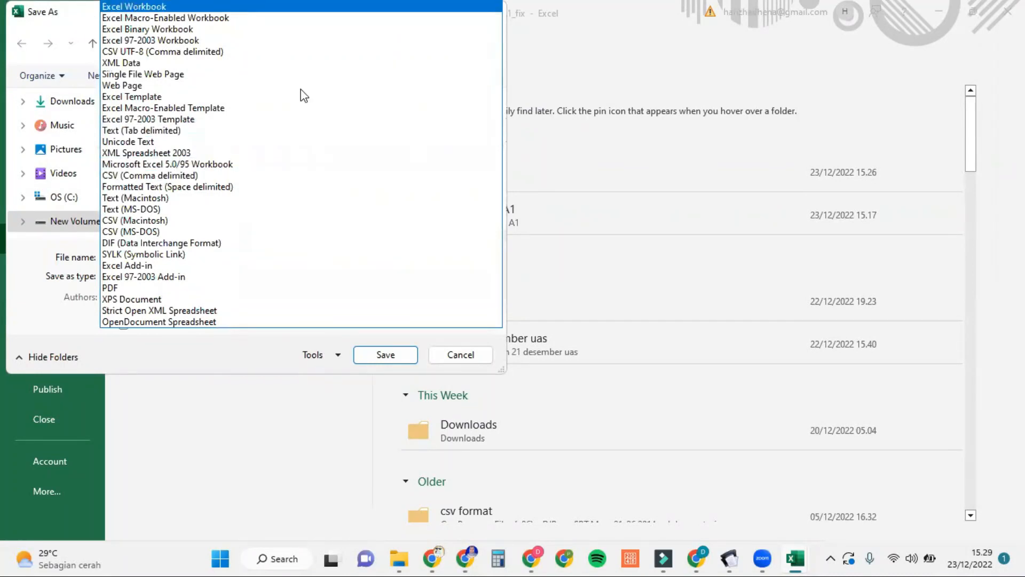
click(462, 365)
click(462, 365)
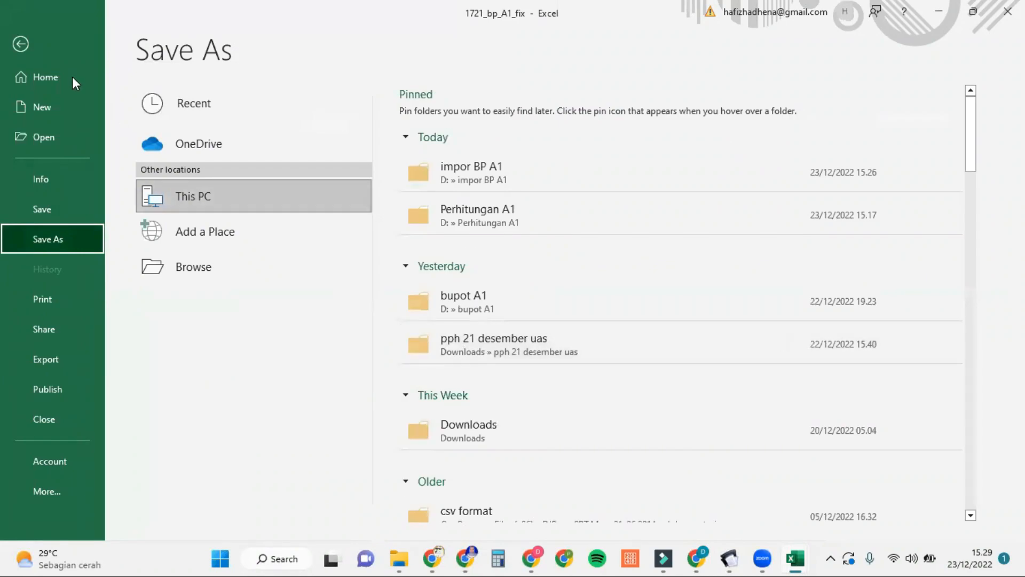
click(34, 44)
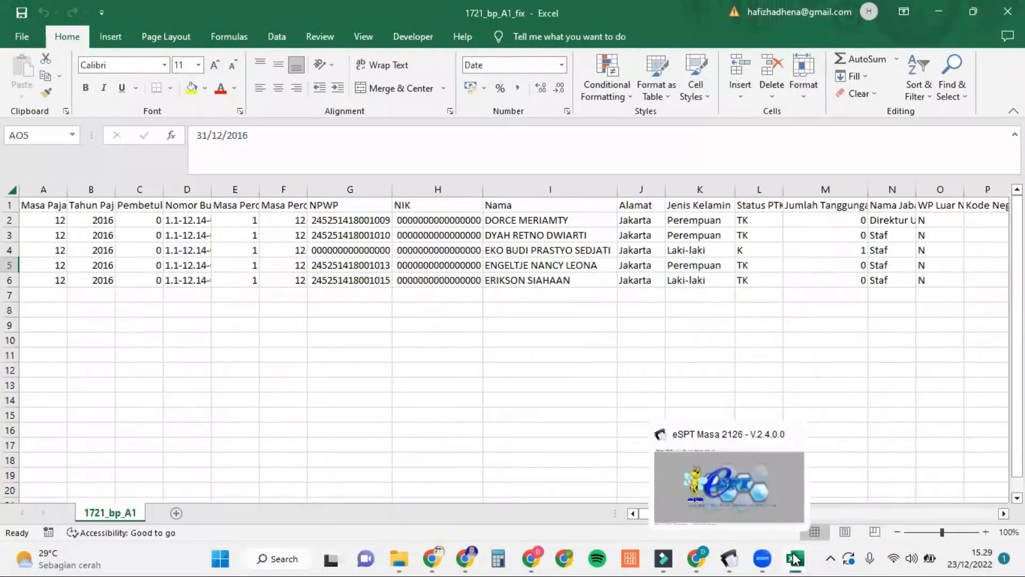
Step: Switch to the perhitungan A1 workbook and open its Kertas Kerjaa sheet
mouse_move(799, 558)
click(770, 514)
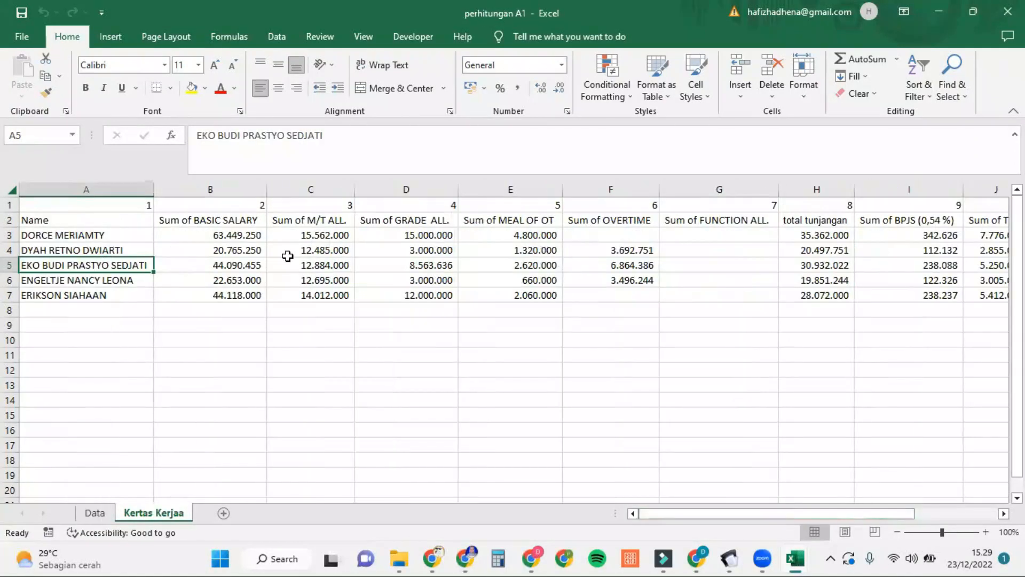
click(95, 512)
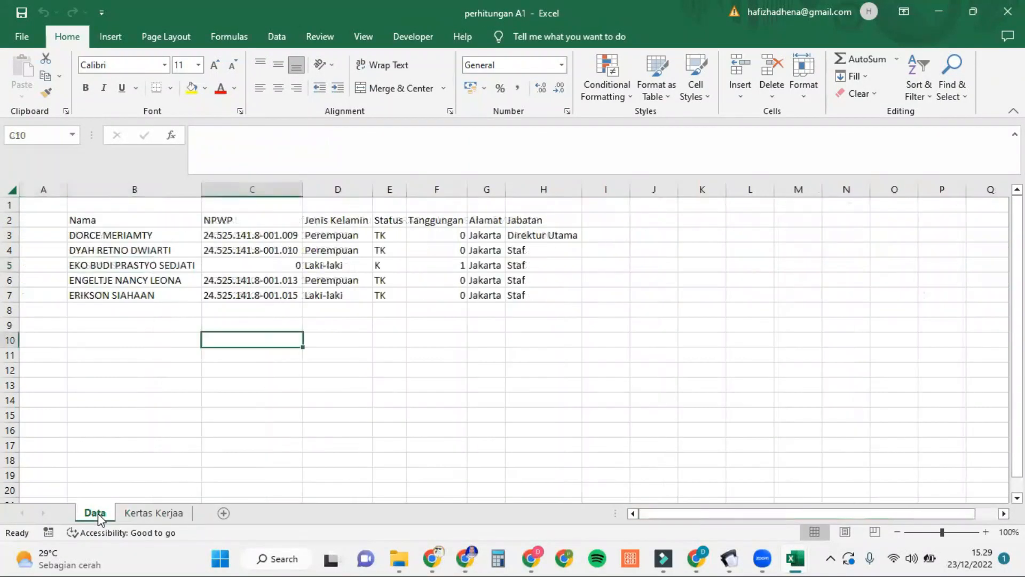
click(162, 514)
Step: Check the Sum of TAX (-) column and the first employee's tax total
scroll(361, 365, right, 3)
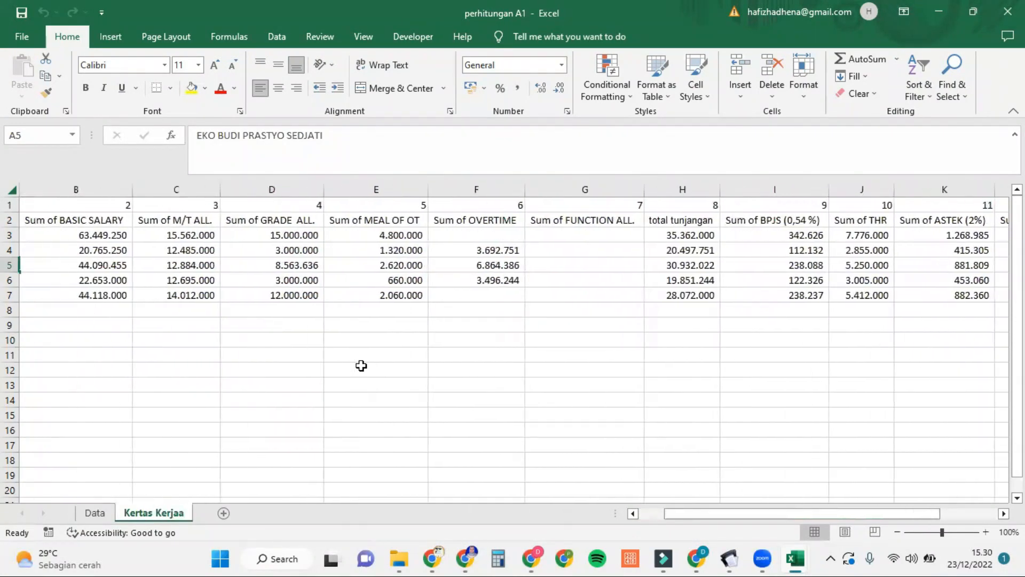
scroll(361, 365, right, 2)
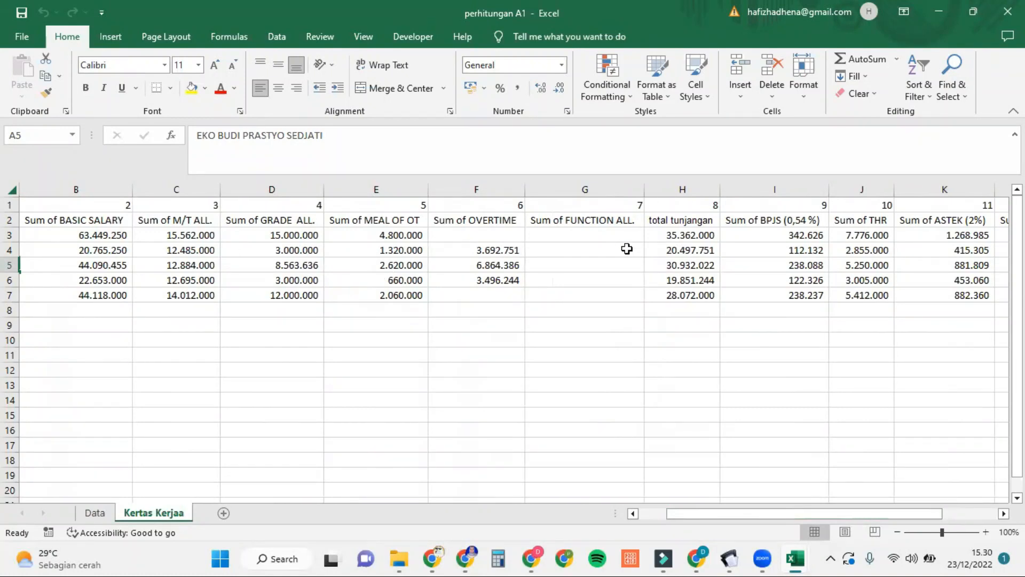
scroll(627, 248, right, 2)
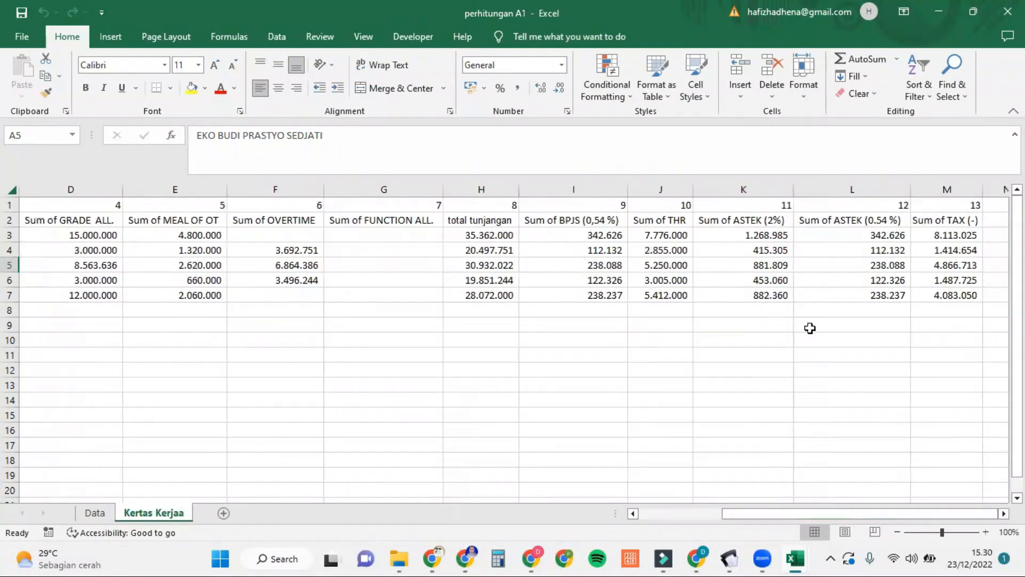
scroll(809, 327, right, 1)
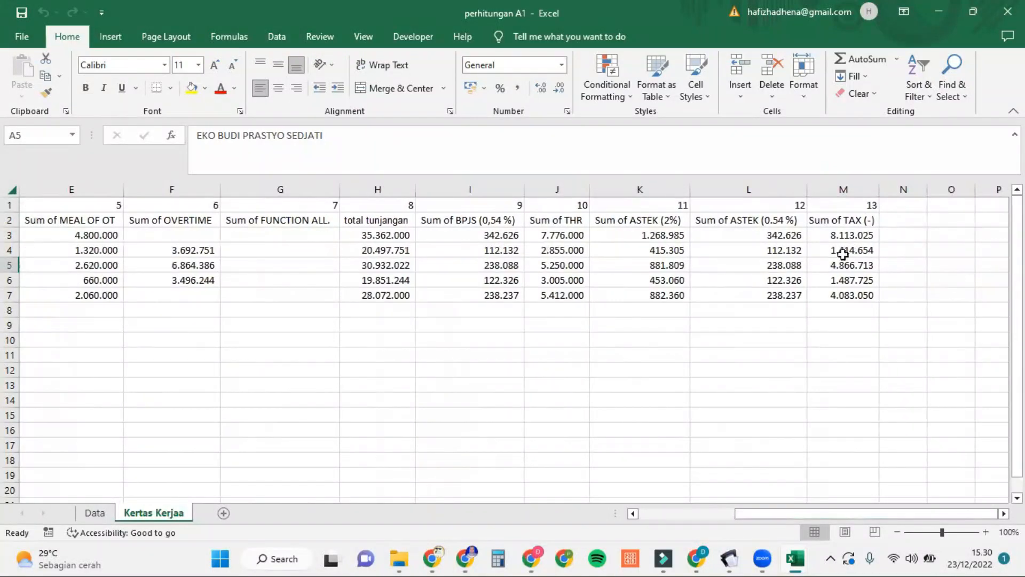
click(863, 219)
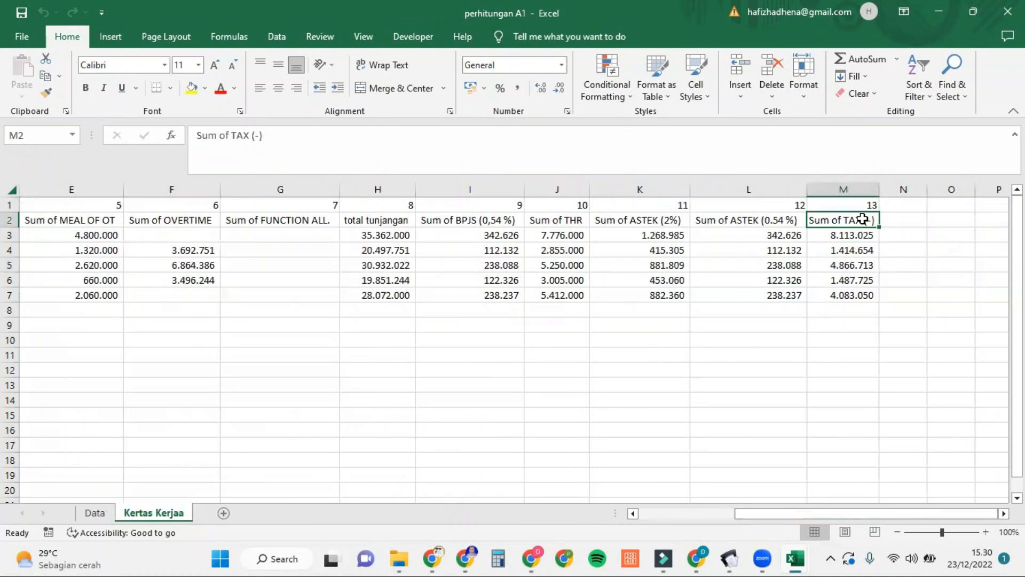
click(871, 238)
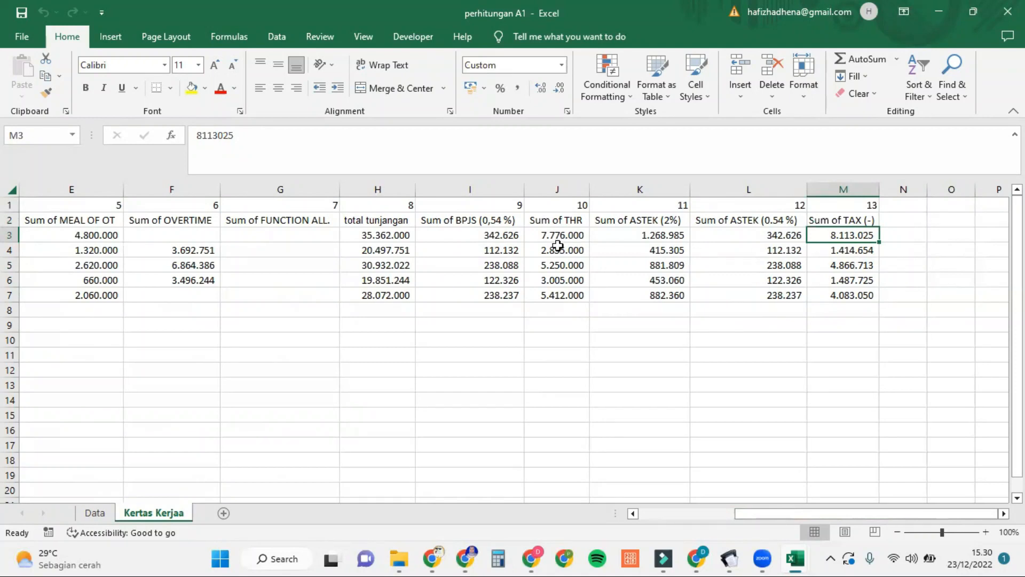
scroll(558, 246, left, 4)
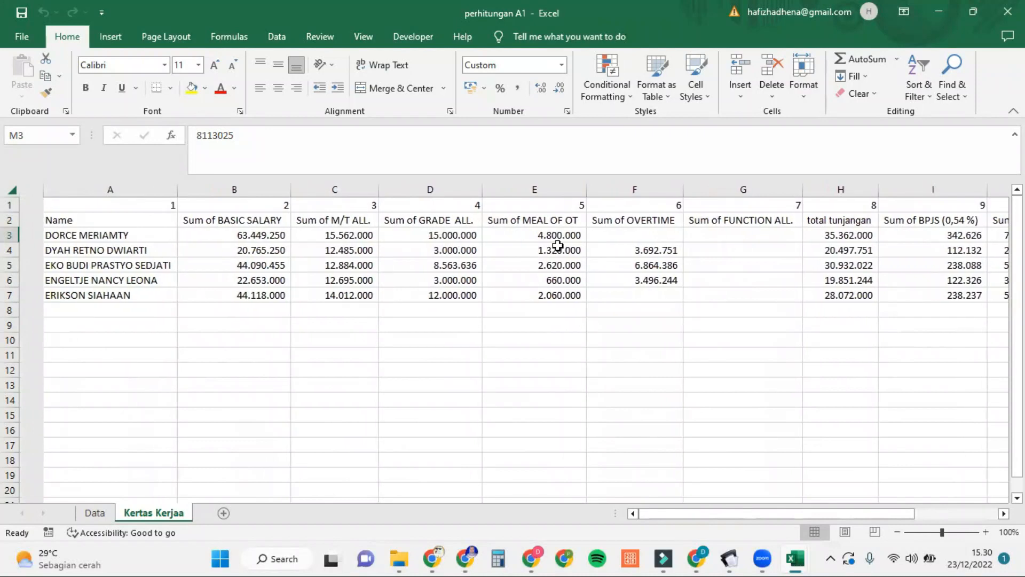
mouse_move(800, 558)
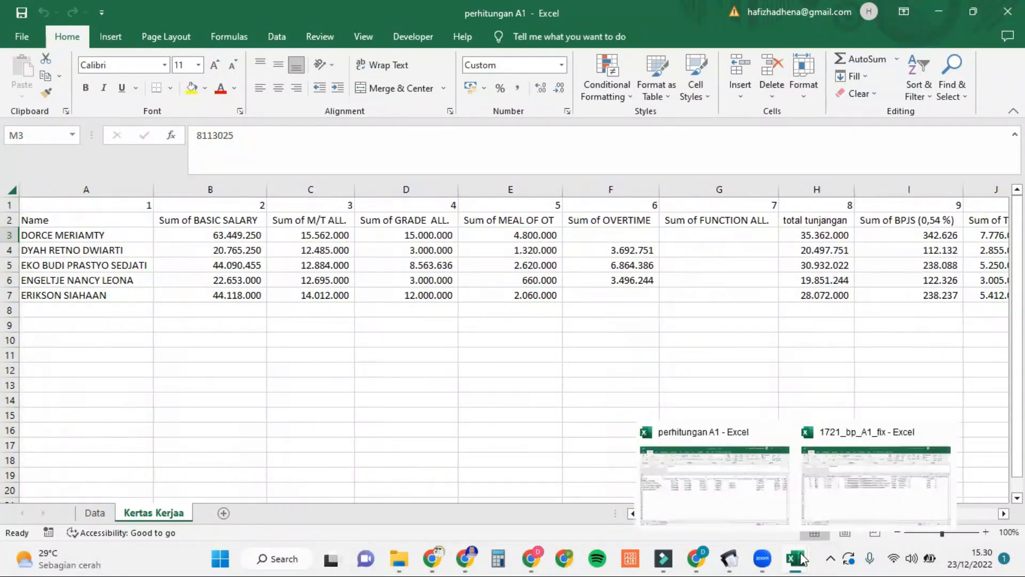
click(844, 492)
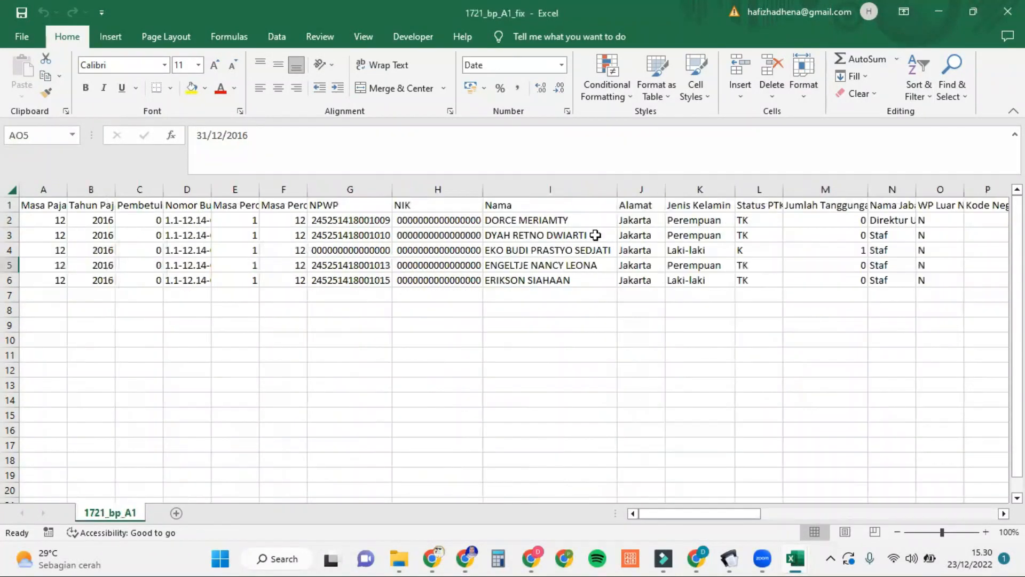
click(63, 204)
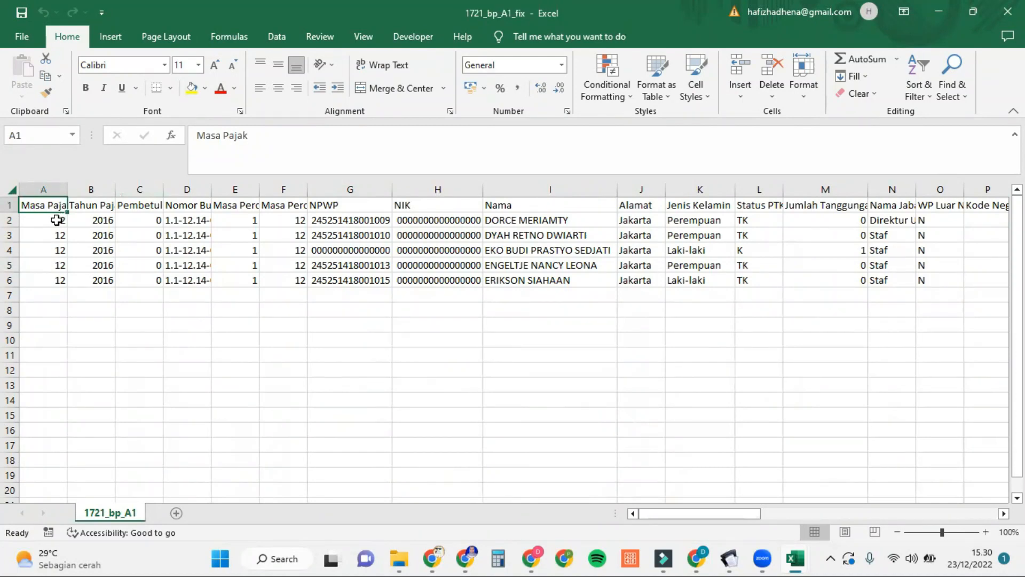
click(57, 220)
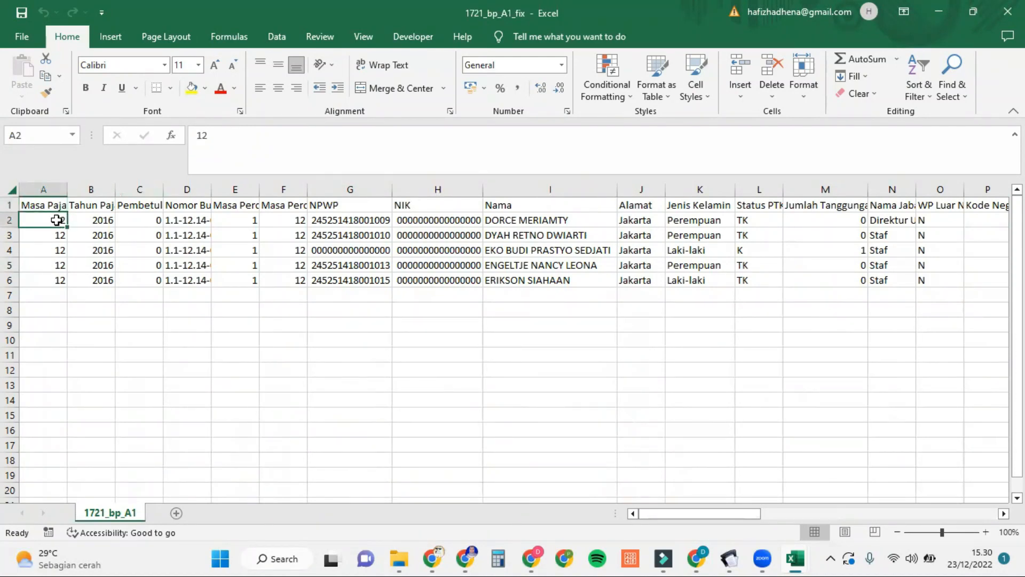
click(102, 207)
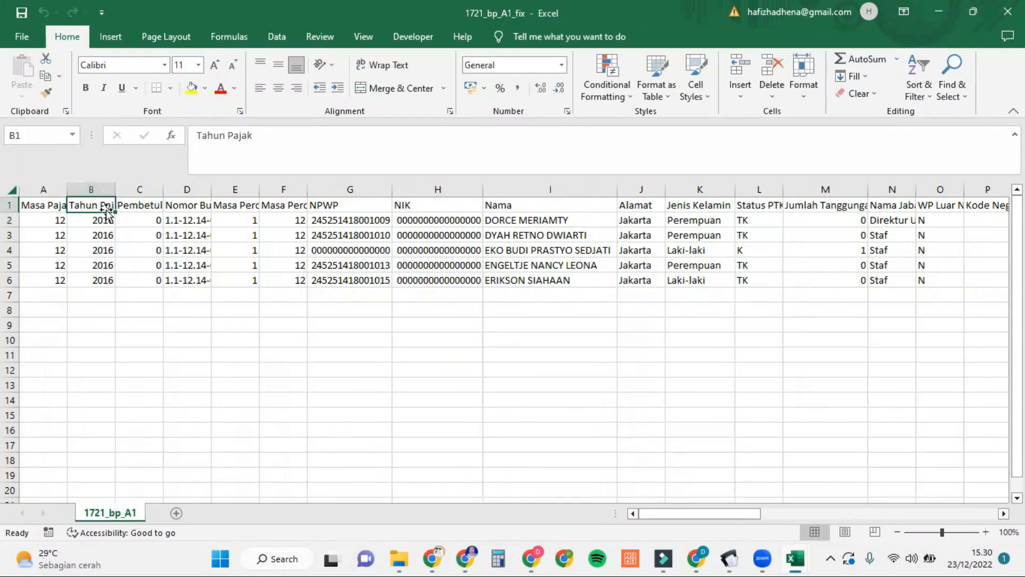
click(108, 219)
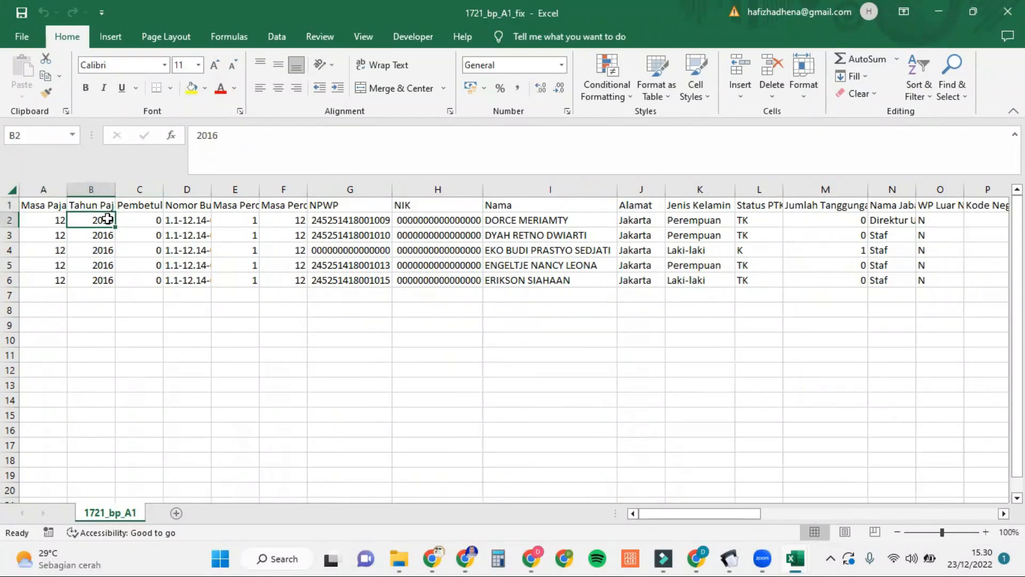
click(157, 201)
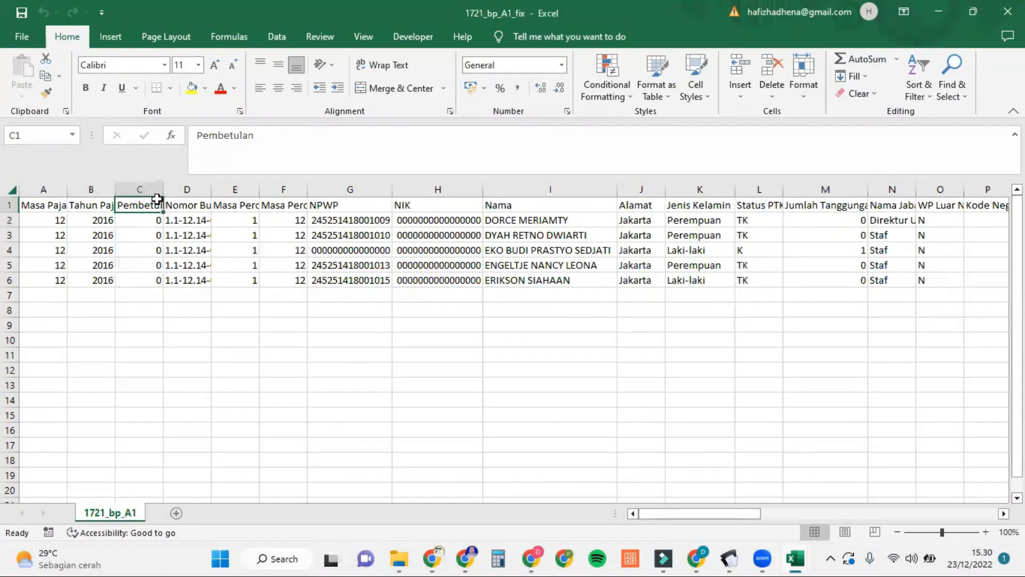
click(156, 218)
click(186, 216)
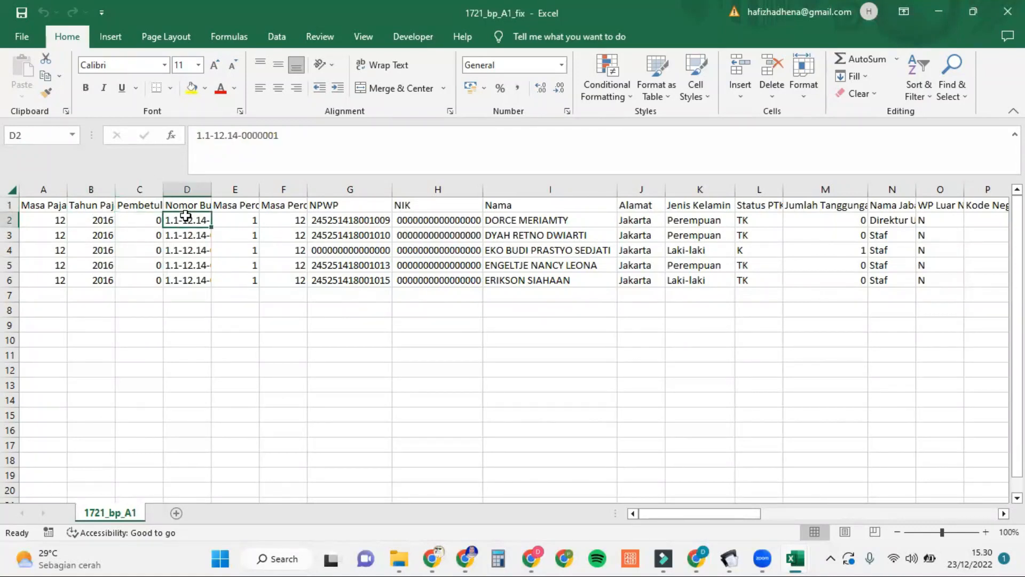
click(238, 136)
key(BackSpace)
text(6)
key(Return)
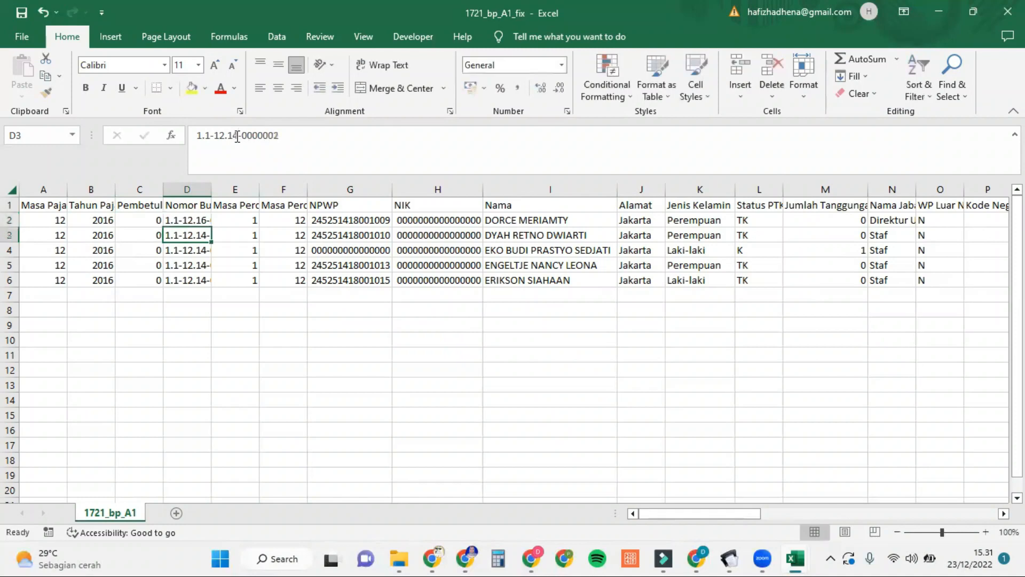
drag(198, 220, 209, 221)
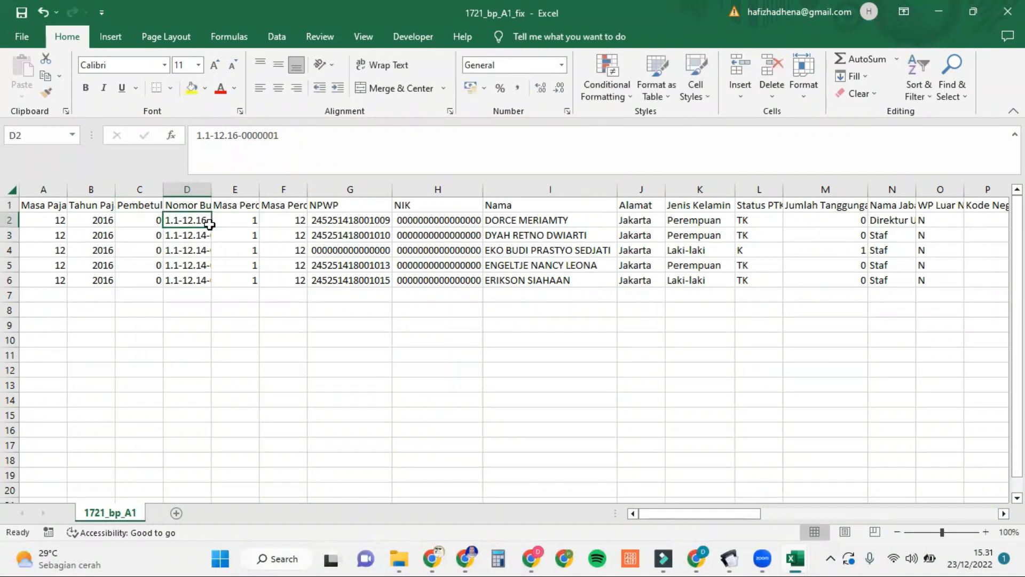
double_click(211, 227)
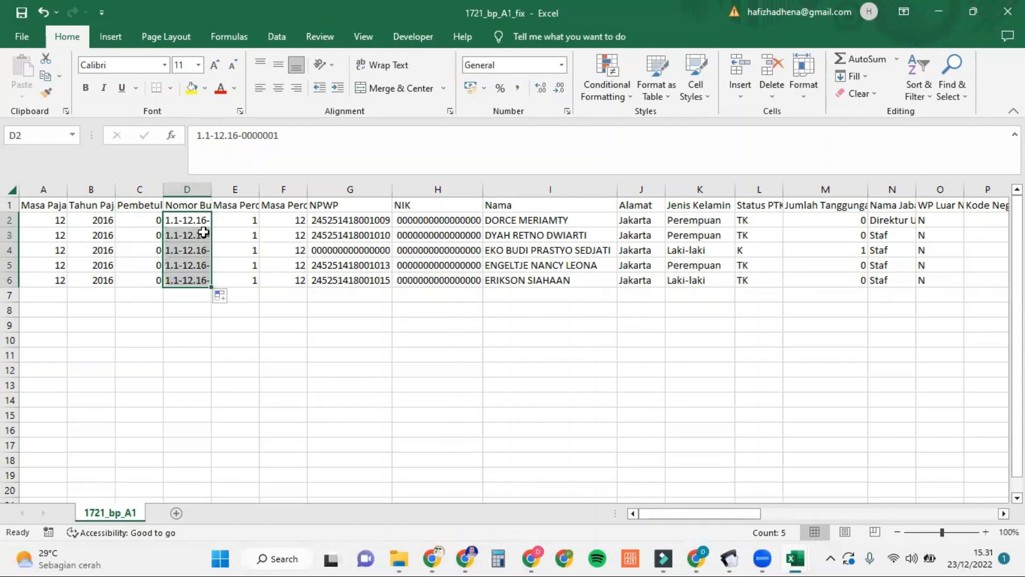
click(204, 232)
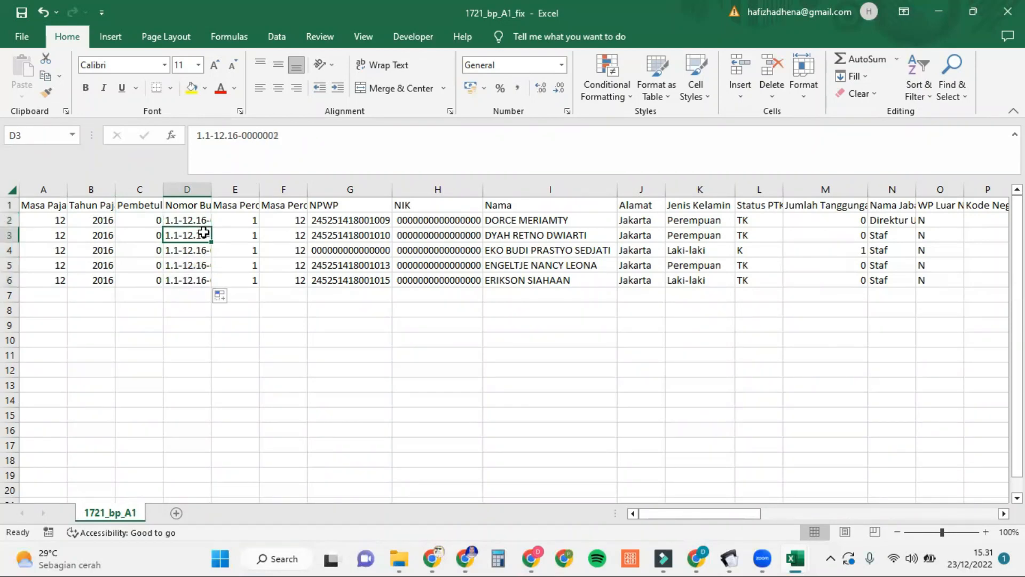
click(195, 222)
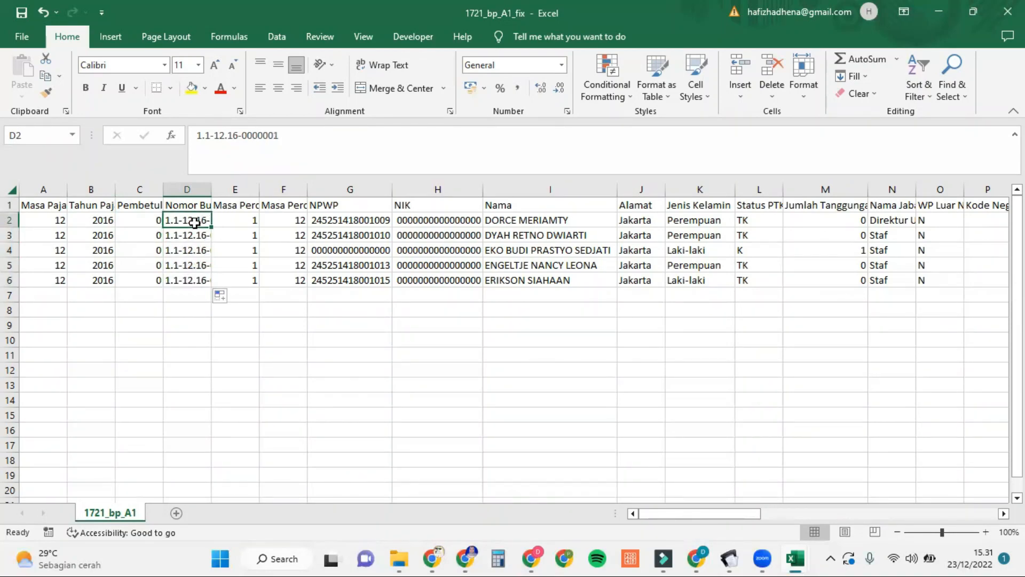
click(235, 217)
click(240, 204)
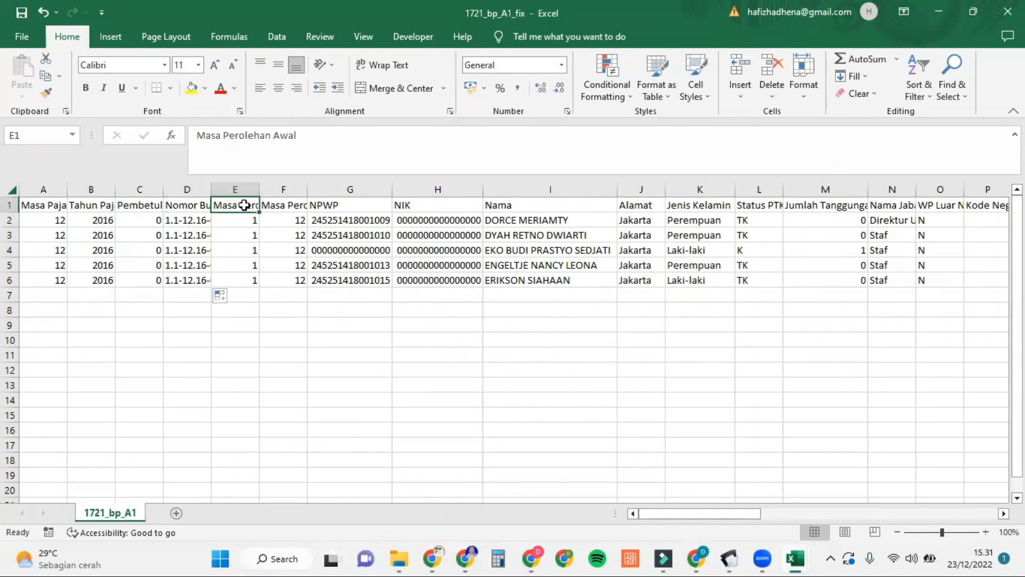
double_click(260, 192)
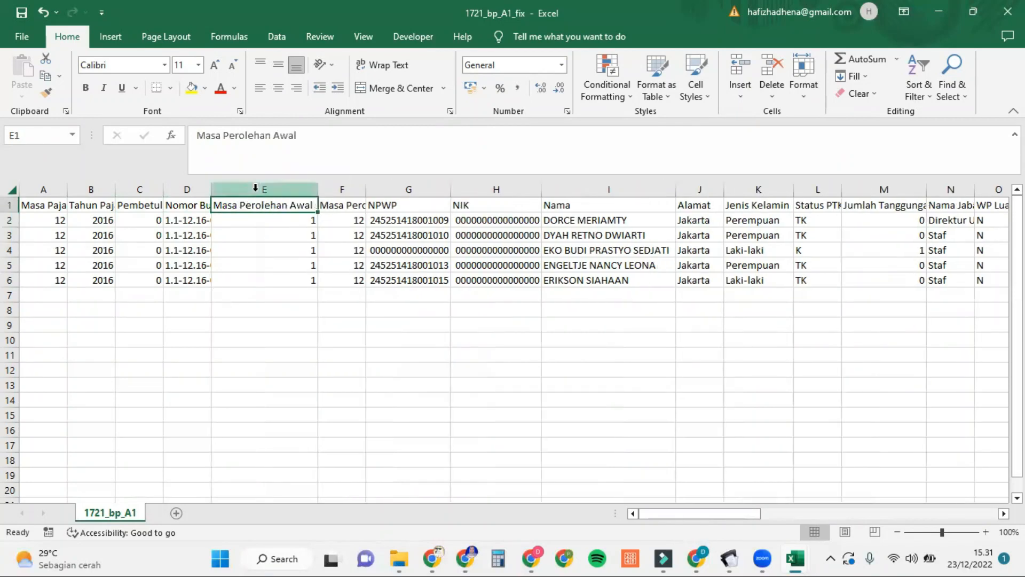
double_click(365, 189)
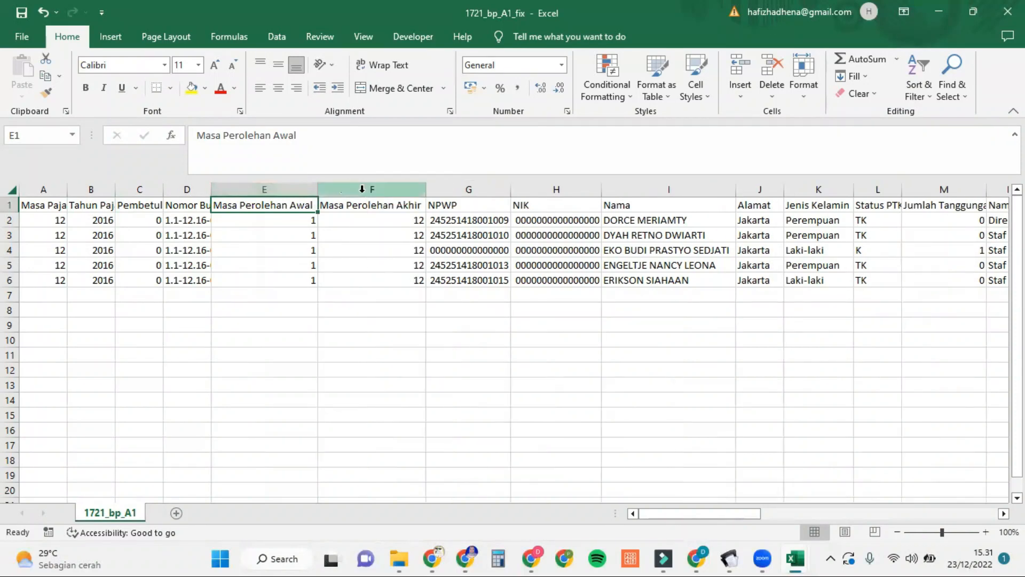
click(376, 221)
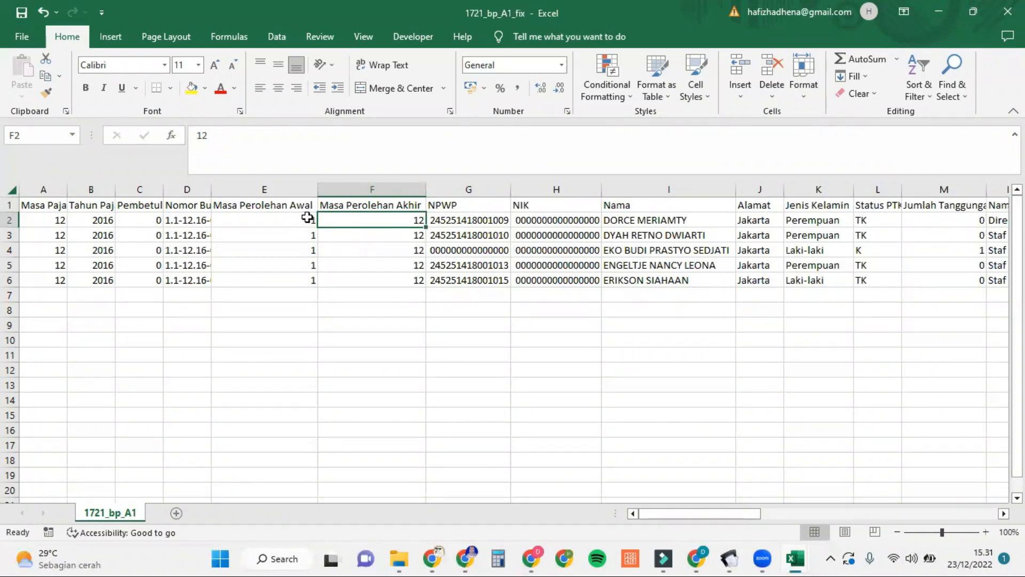
click(308, 218)
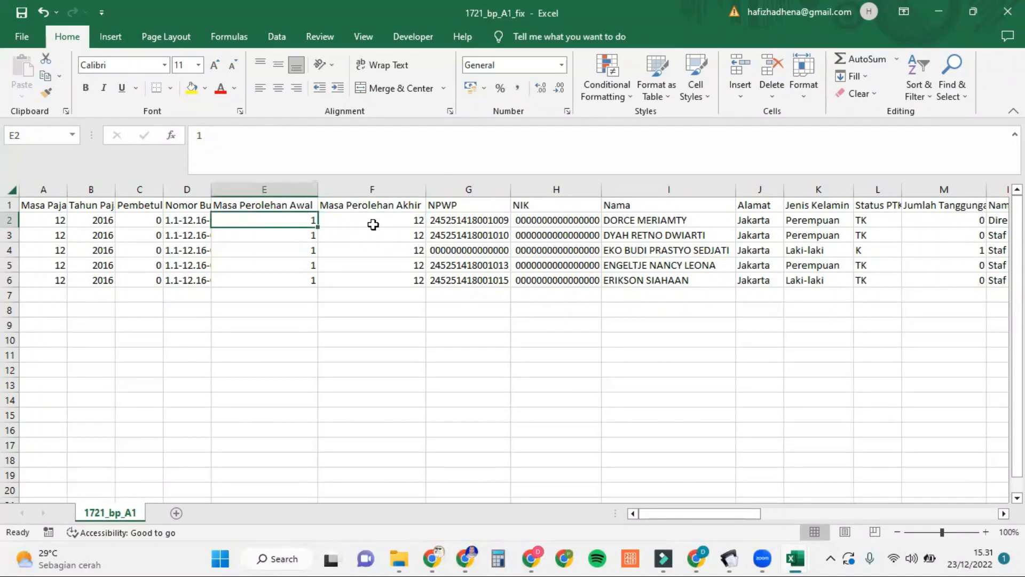
click(385, 223)
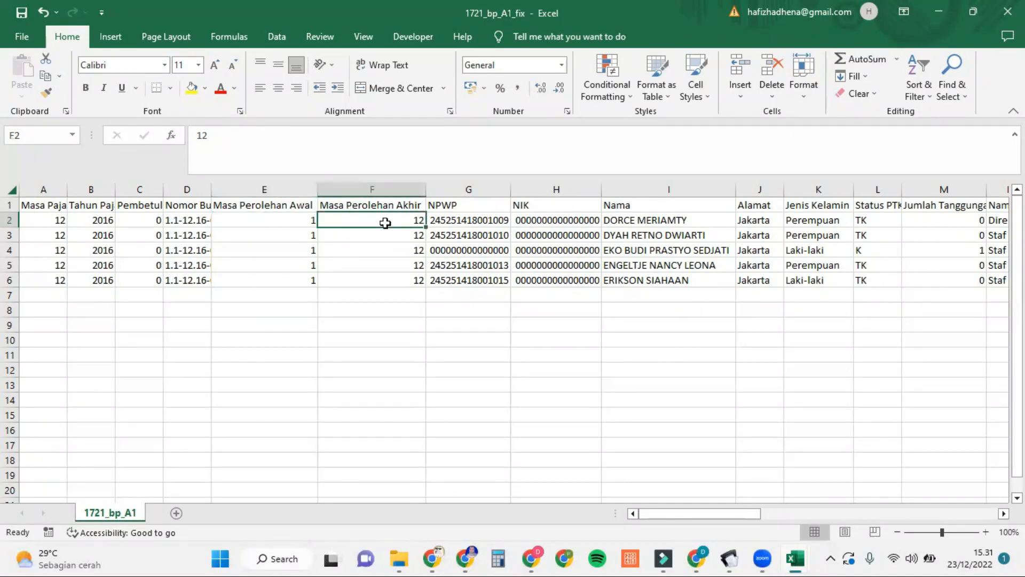
scroll(408, 241, right, 3)
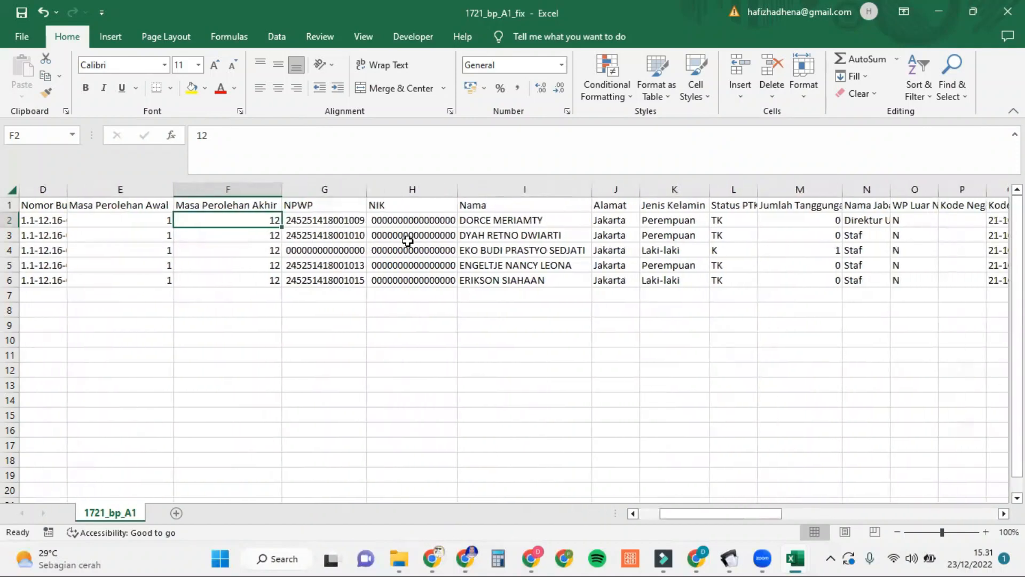
click(349, 219)
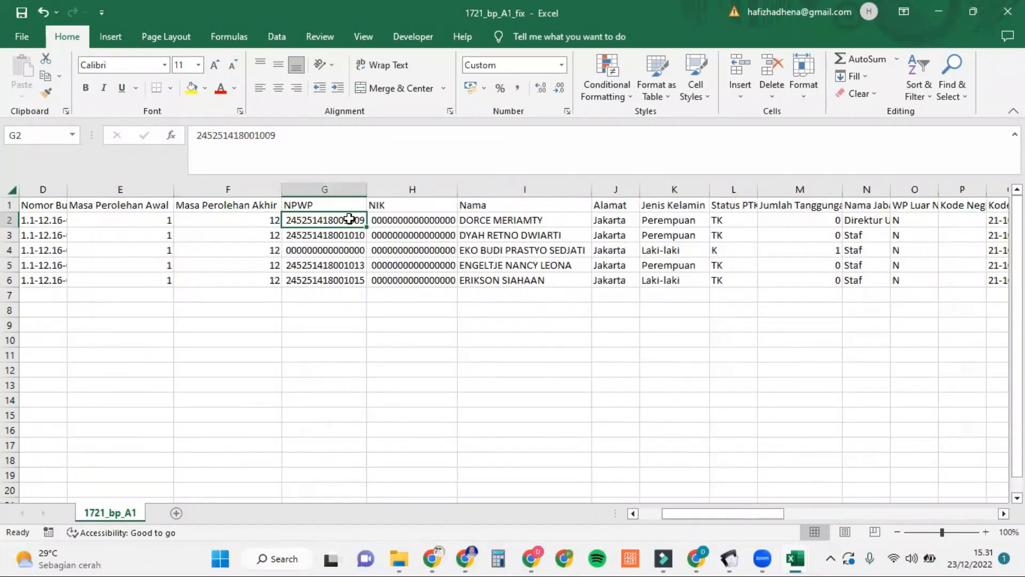
key(Right)
key(Right)
key(Right)
key(Right)
key(Right)
key(Right)
key(Right)
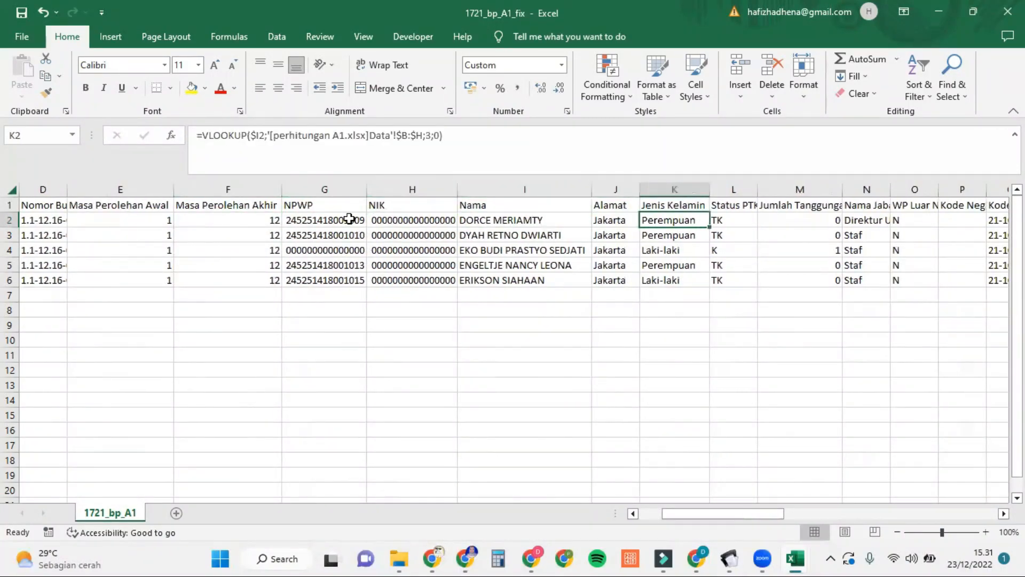
click(350, 219)
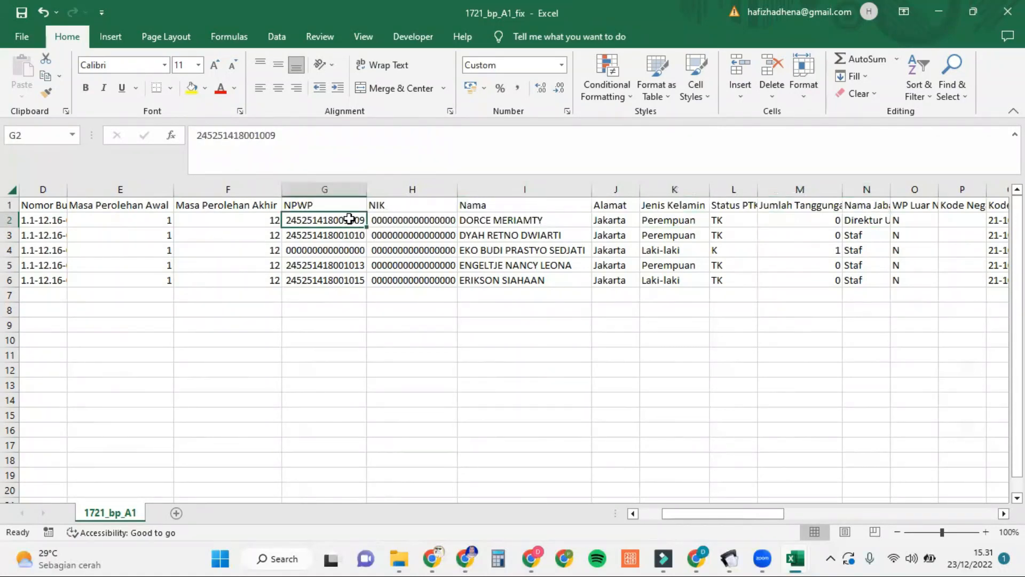
mouse_move(795, 559)
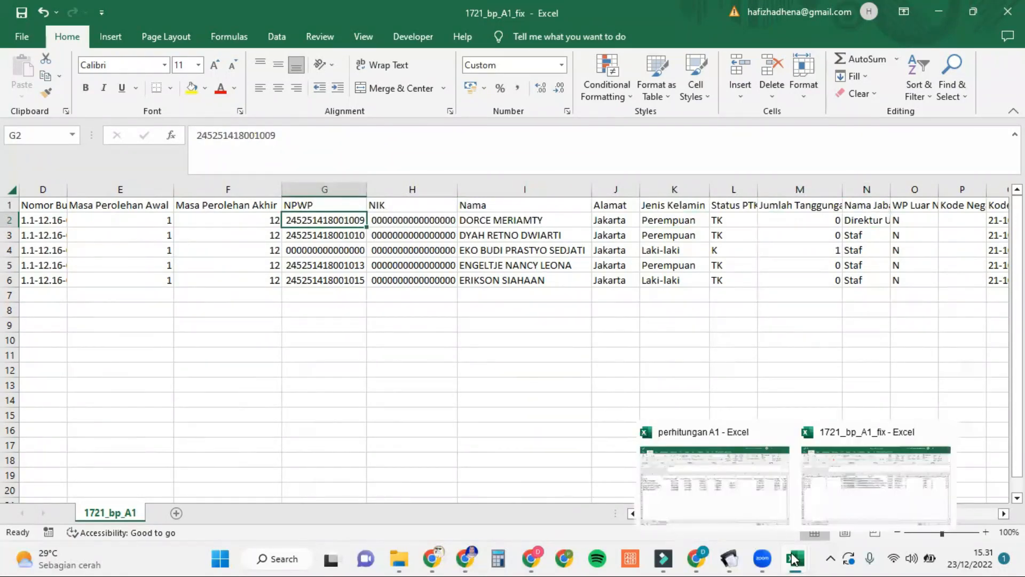
Step: View the perhitungan A1 Data sheet, then inspect the Alamat lookup formulas in J2 and J3
click(740, 477)
click(96, 512)
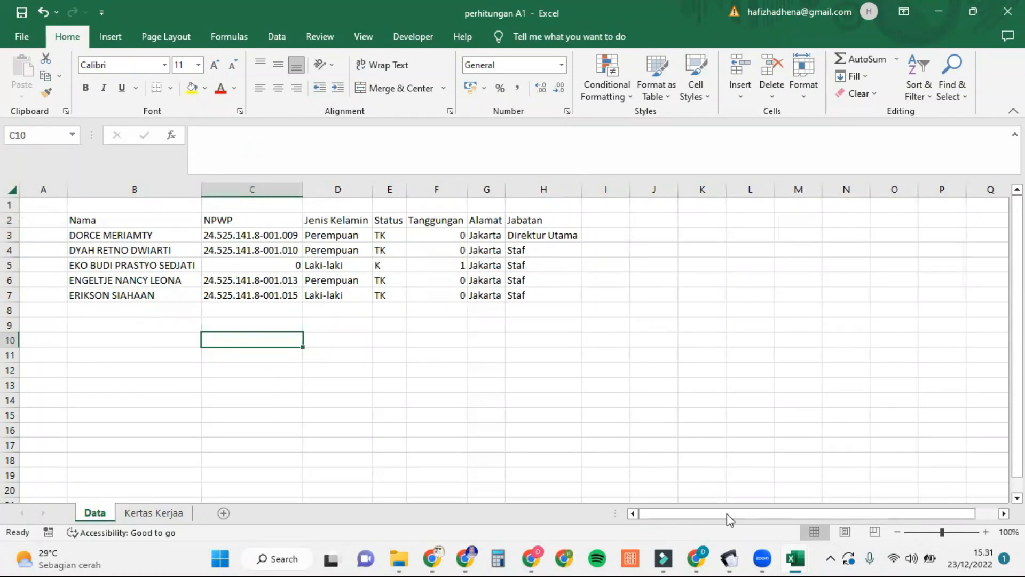
mouse_move(796, 558)
click(850, 511)
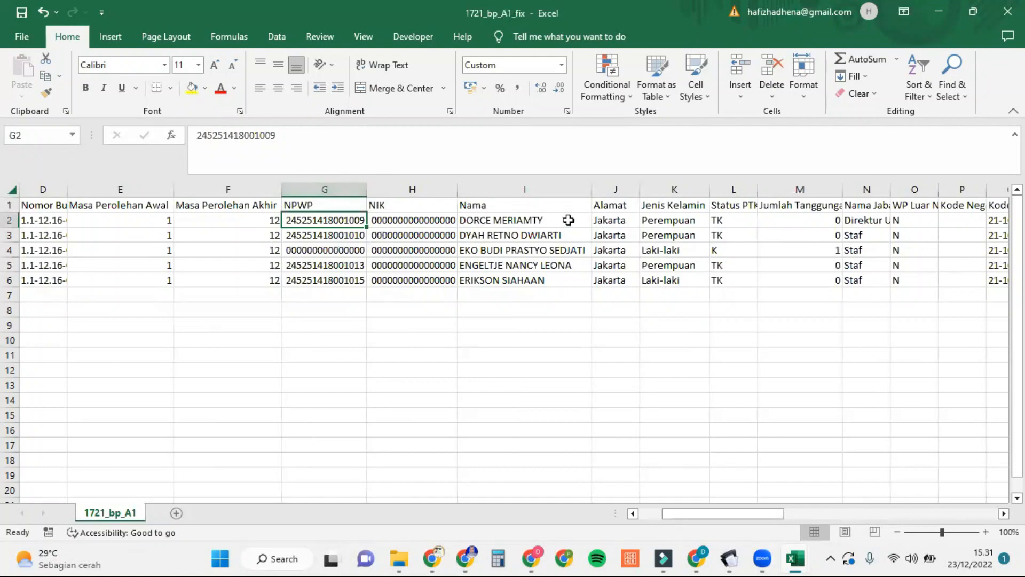
click(619, 222)
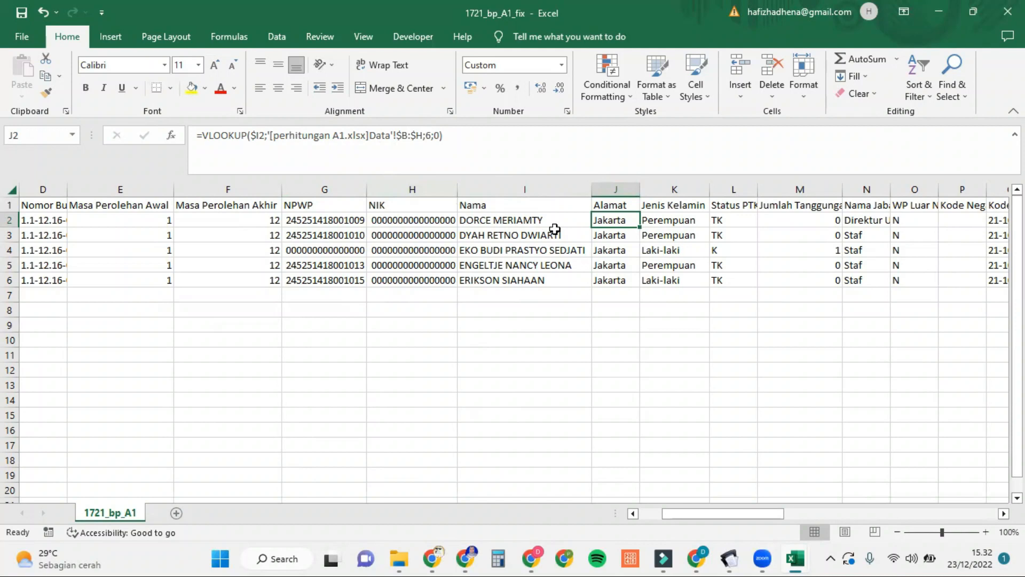
drag(553, 220, 551, 279)
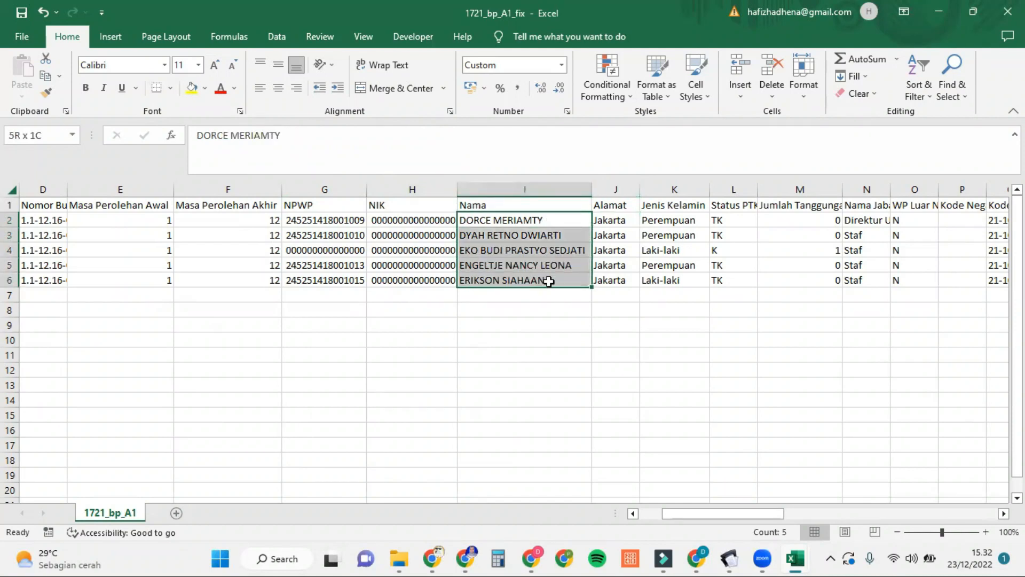
click(597, 236)
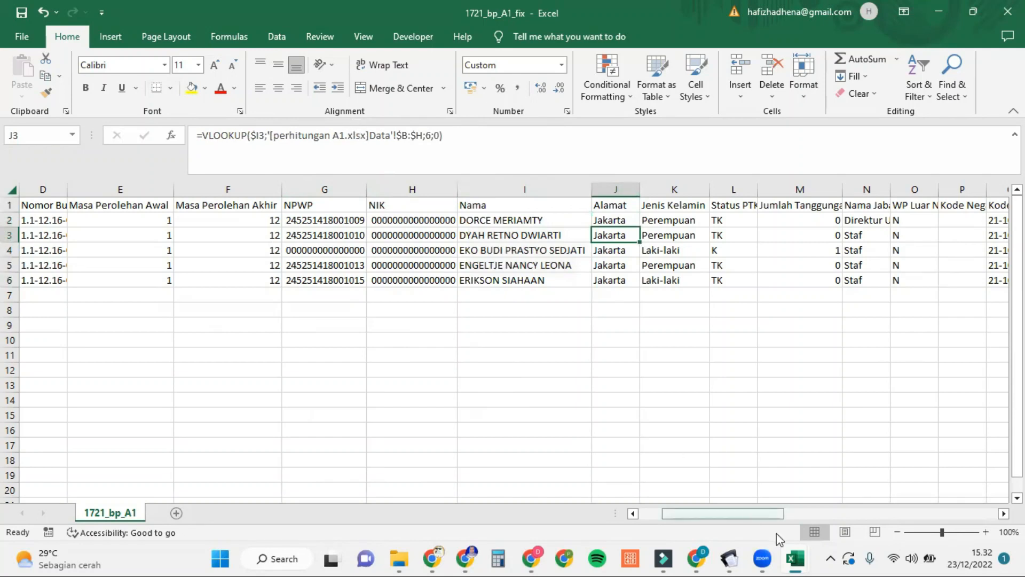
Step: Compare Data table columns B–H against the J3 Alamat VLOOKUP formula
mouse_move(789, 556)
click(745, 479)
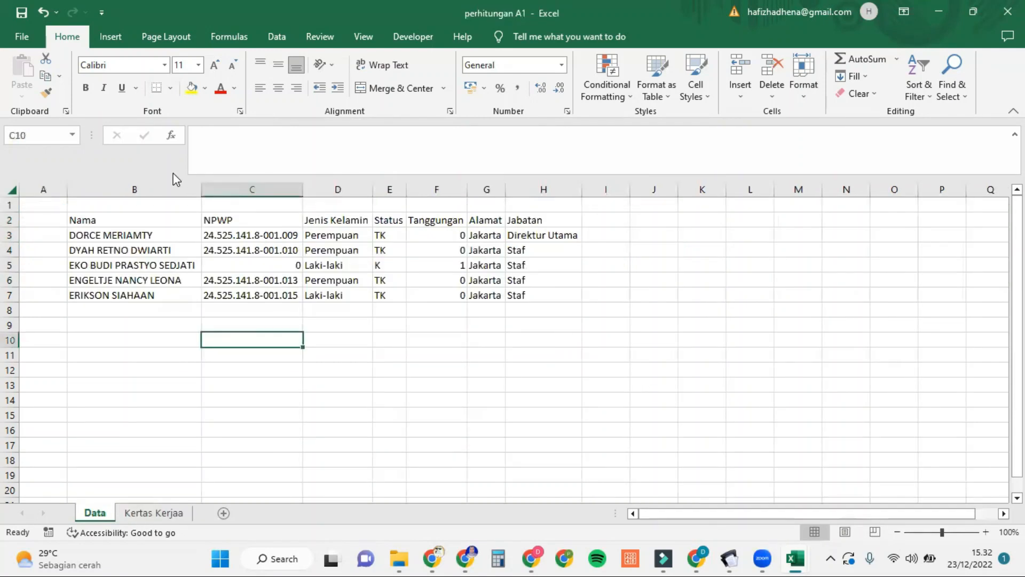
drag(192, 184, 565, 207)
click(556, 230)
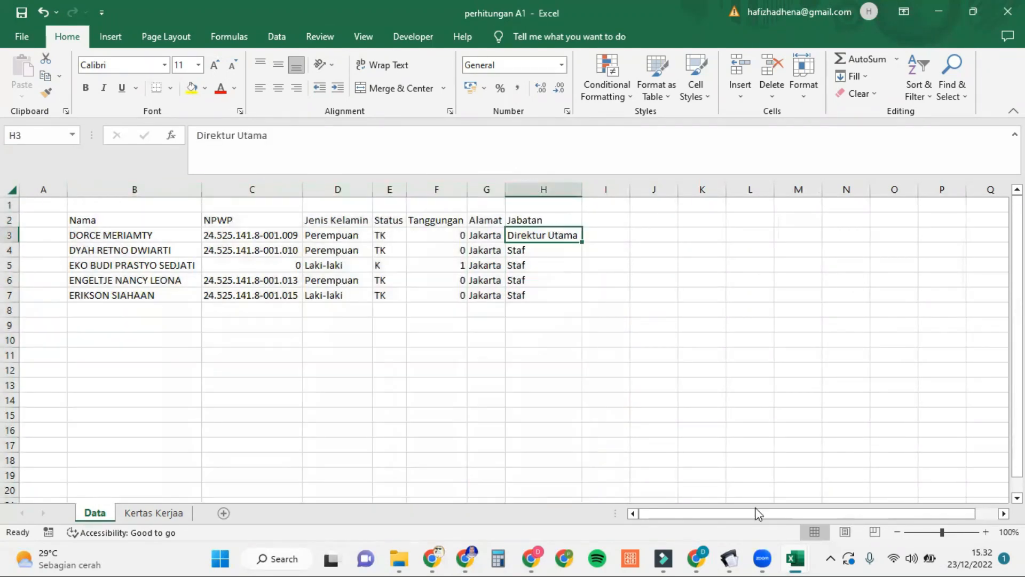
mouse_move(796, 558)
click(866, 480)
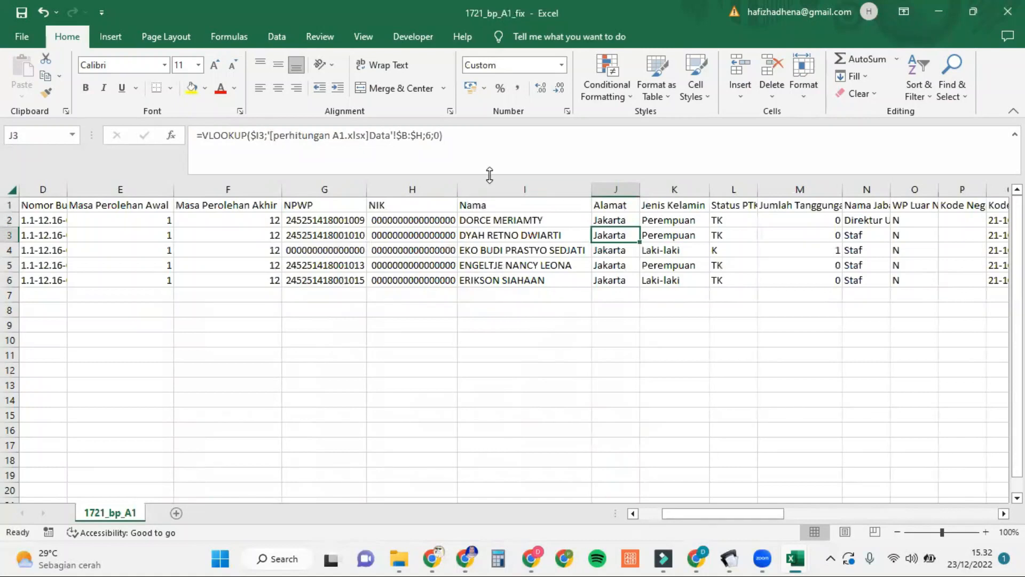
click(425, 135)
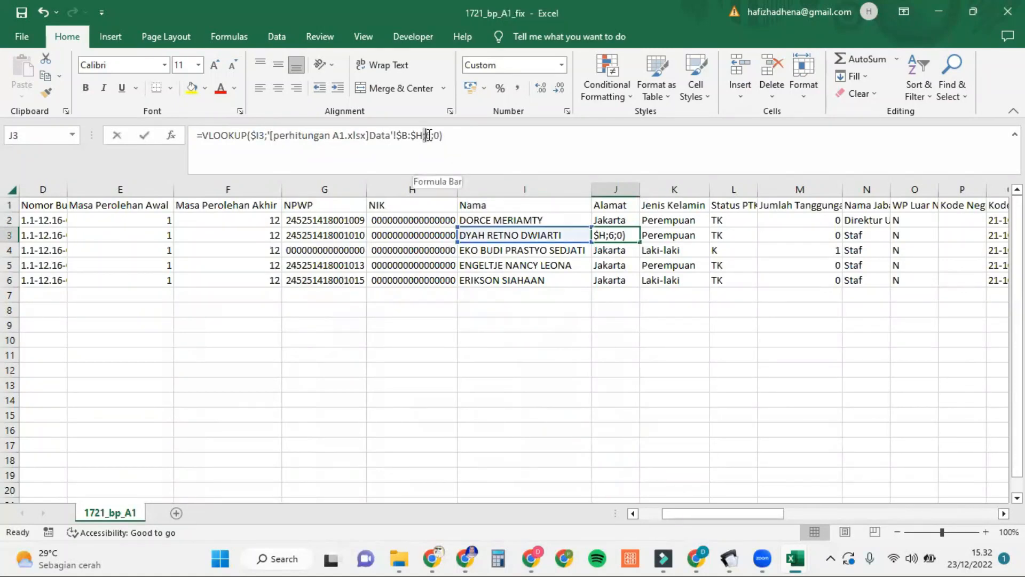
click(633, 433)
Step: Match the Data sheet Alamat column to J2, check the K2/K3 Jenis Kelamin formulas, and select column K
mouse_move(796, 558)
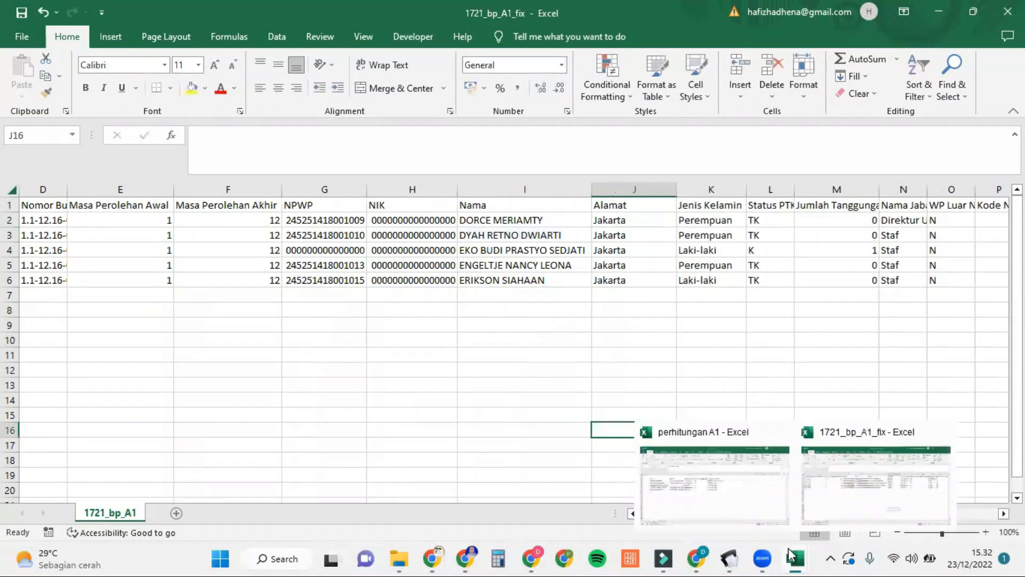
click(733, 480)
drag(491, 220, 489, 295)
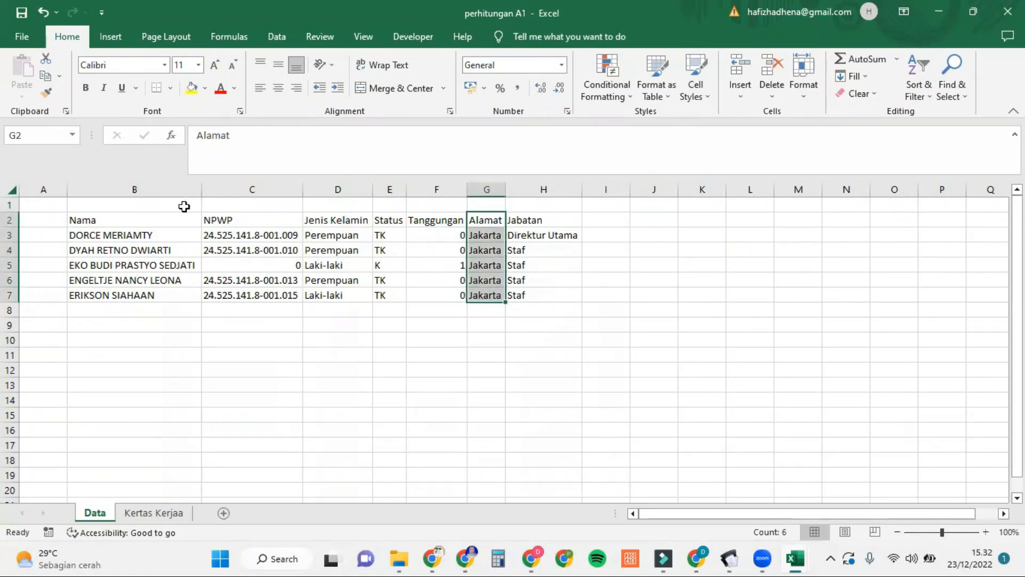
click(484, 249)
mouse_move(791, 558)
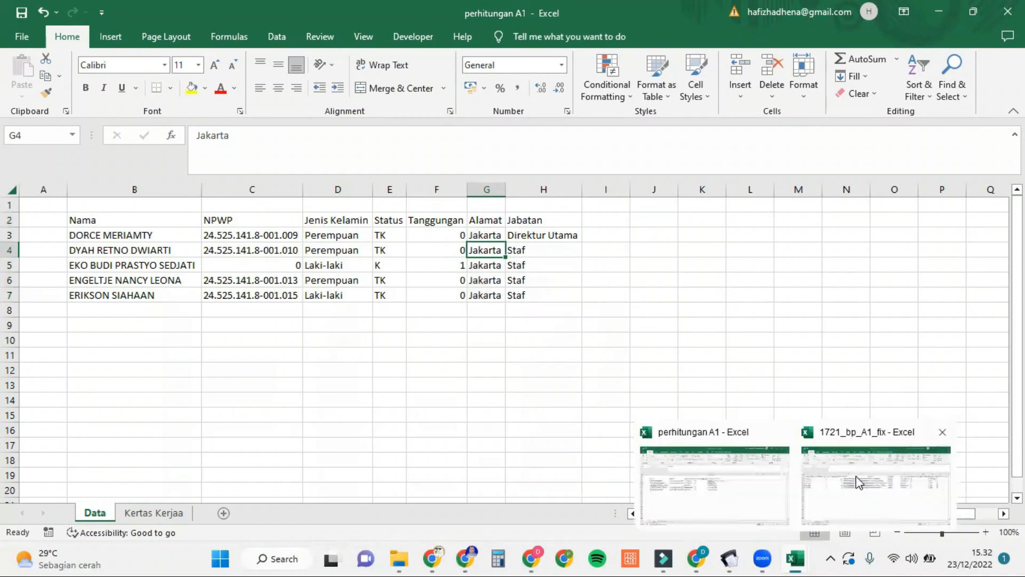
click(840, 474)
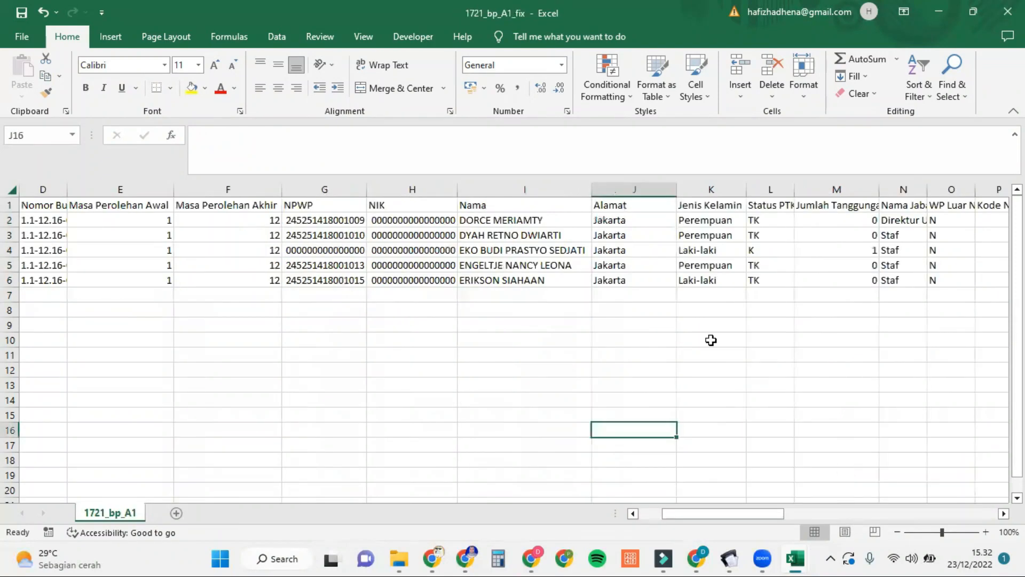
click(625, 219)
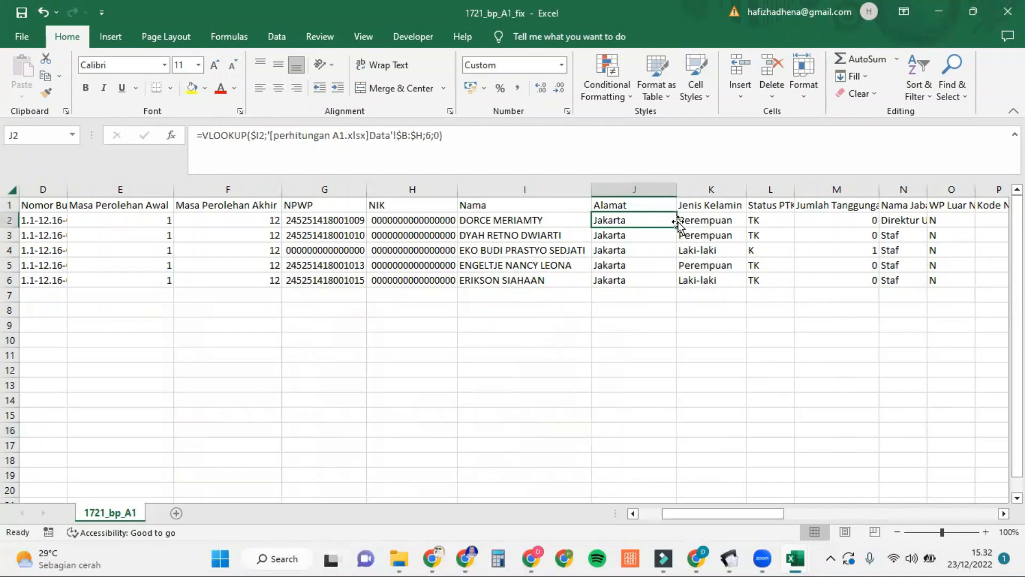
click(698, 231)
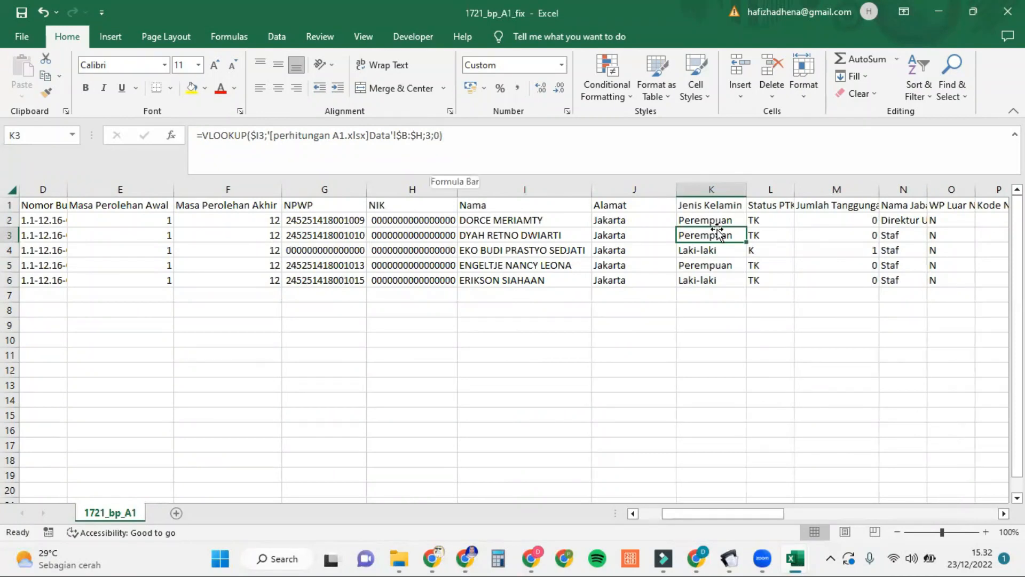
click(723, 214)
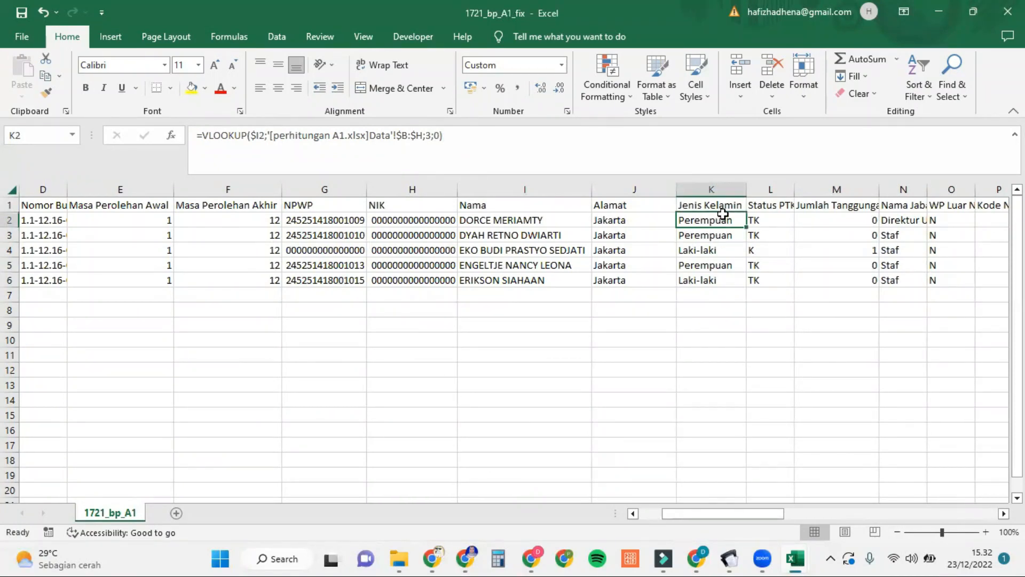
click(724, 187)
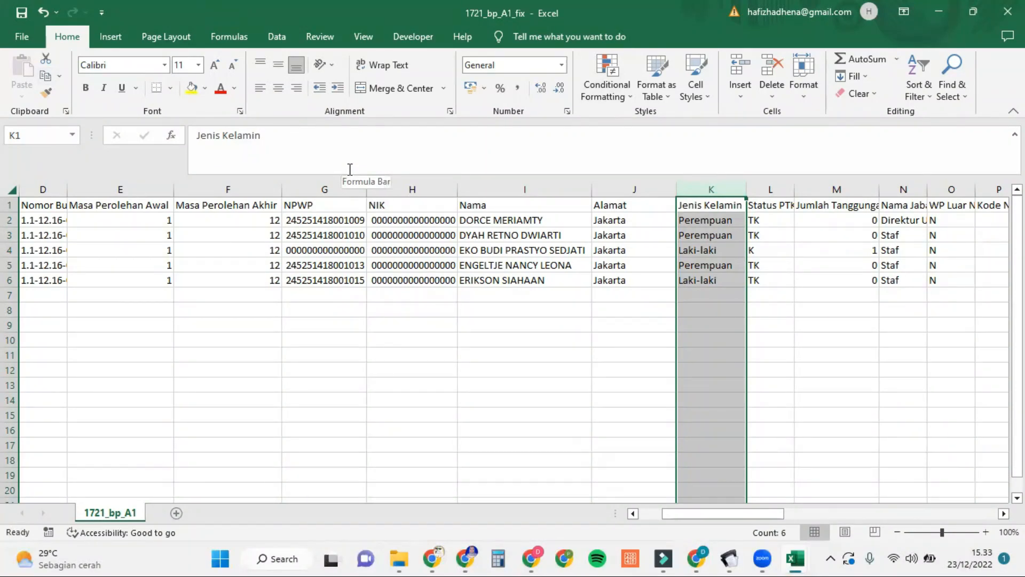
Step: Copy the Jenis Kelamin column and paste it back as plain values
key(ctrl+c)
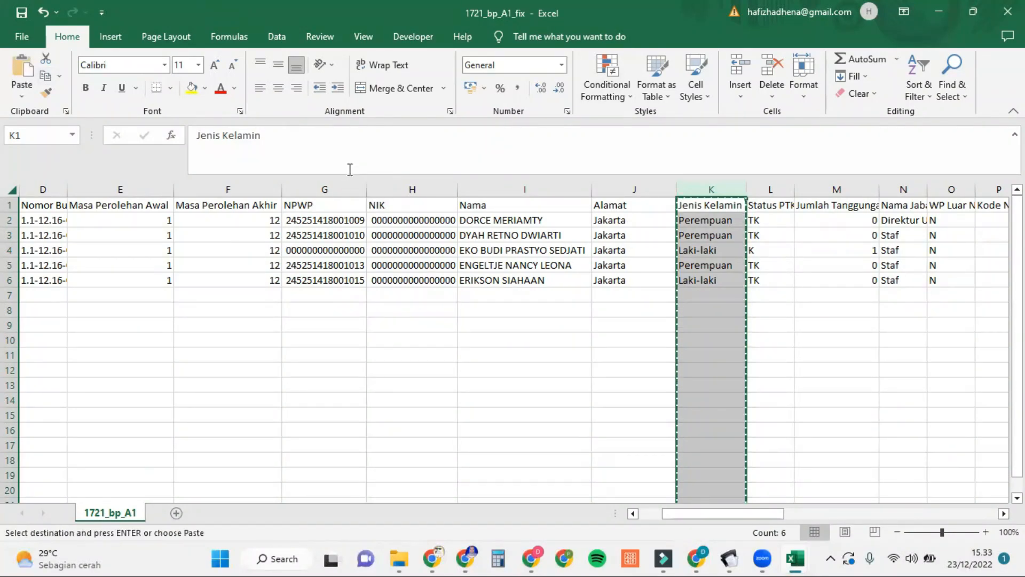
click(22, 95)
click(20, 198)
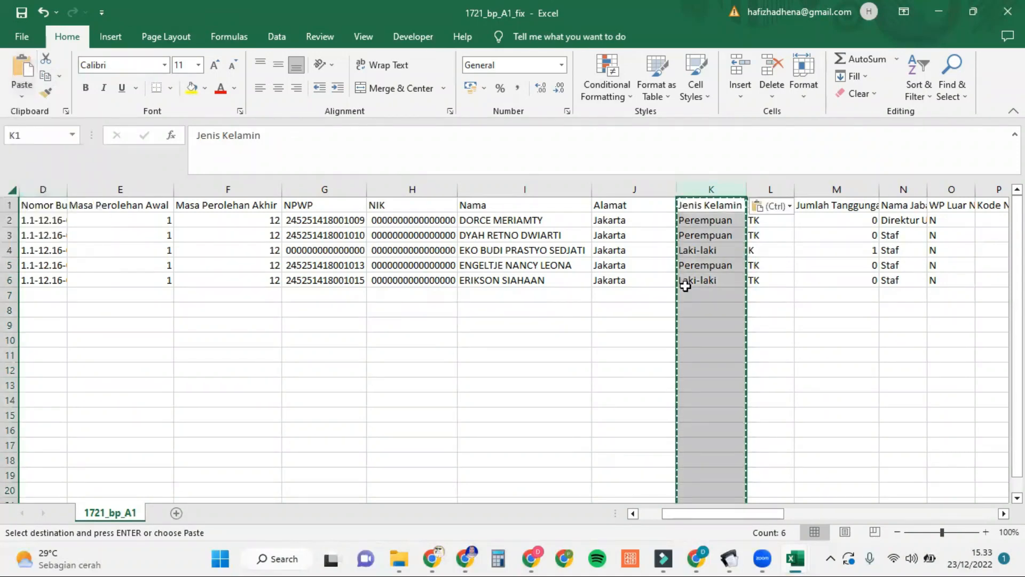
key(Escape)
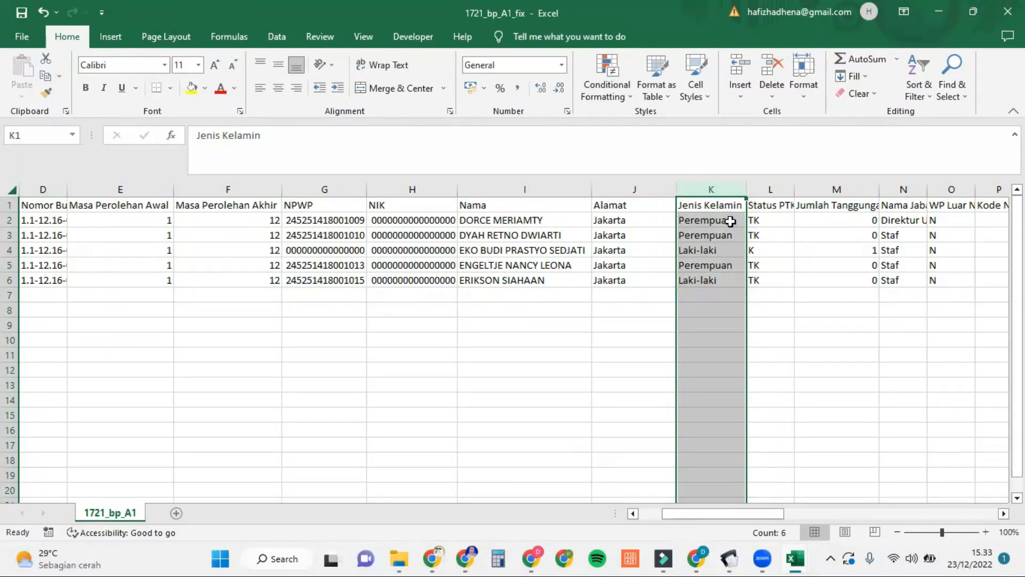
Step: Replace every Perempuan in the column with F
key(ctrl+f)
click(325, 173)
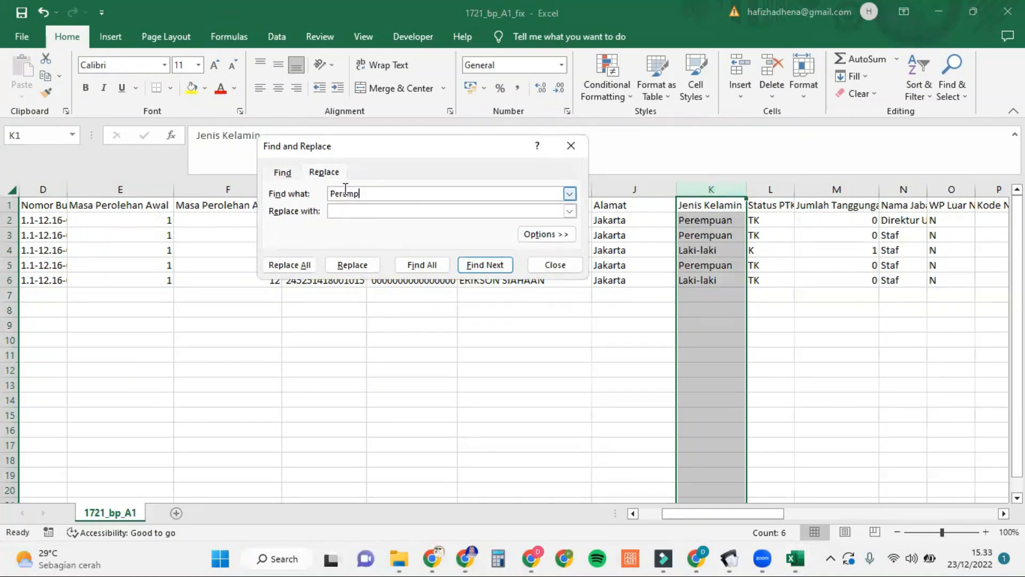
click(347, 211)
click(309, 264)
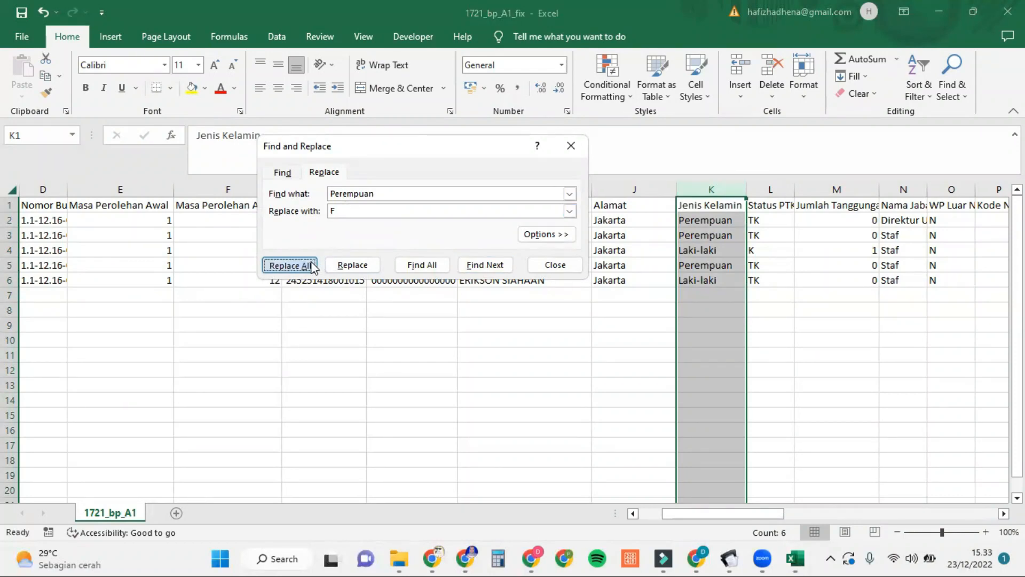
click(521, 319)
Step: Replace every Laki-laki with M, then verify the converted value in K3
click(413, 192)
key(BackSpace)
key(BackSpace)
key(BackSpace)
key(BackSpace)
key(BackSpace)
key(BackSpace)
key(BackSpace)
key(BackSpace)
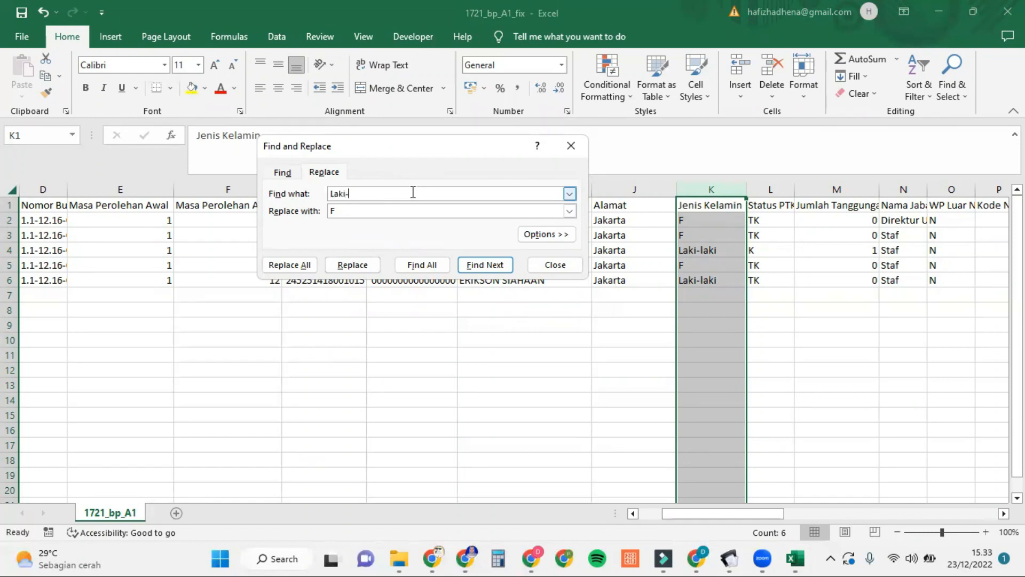
text(Laki-laki)
click(373, 212)
click(308, 267)
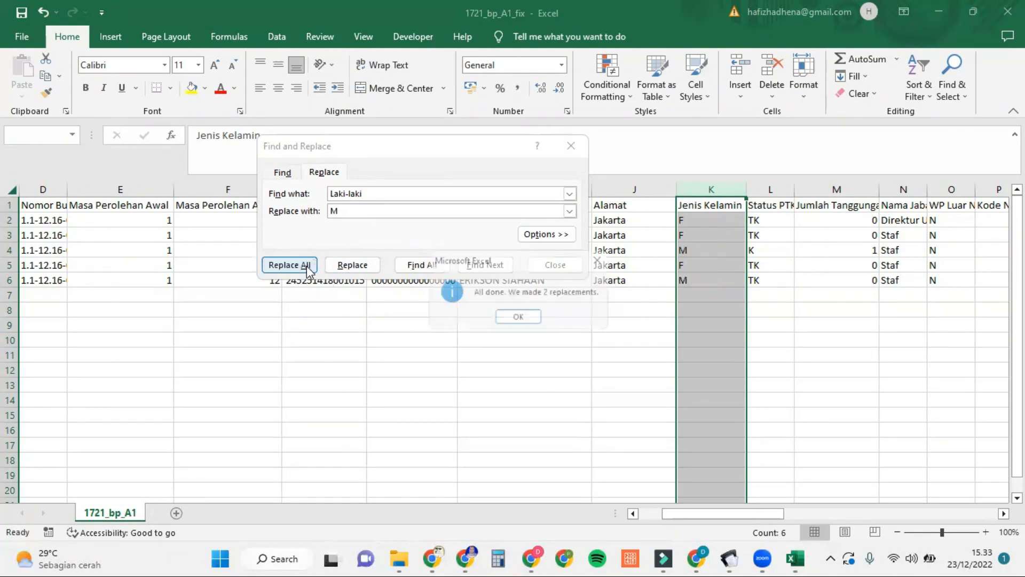
click(536, 322)
click(570, 146)
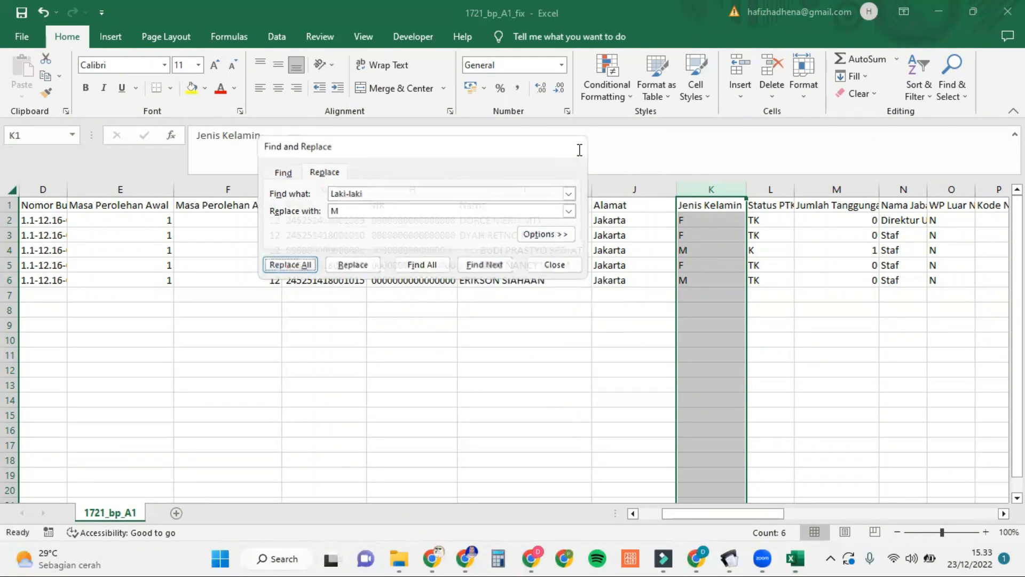
click(717, 231)
Step: Inspect the Status PTKP lookup in L2 and the dependants VLOOKUP formula in M2
click(777, 210)
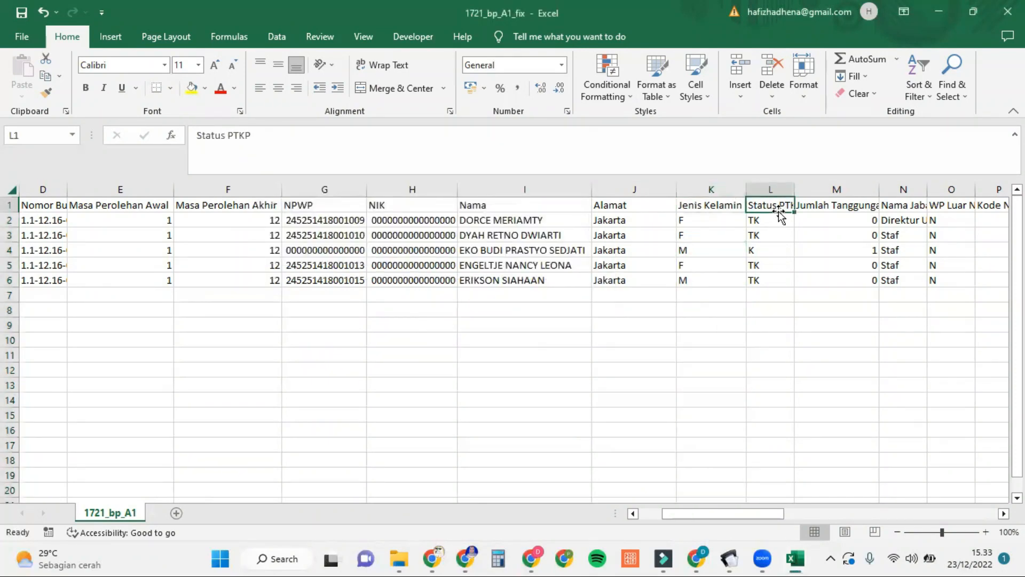
scroll(779, 214, right, 2)
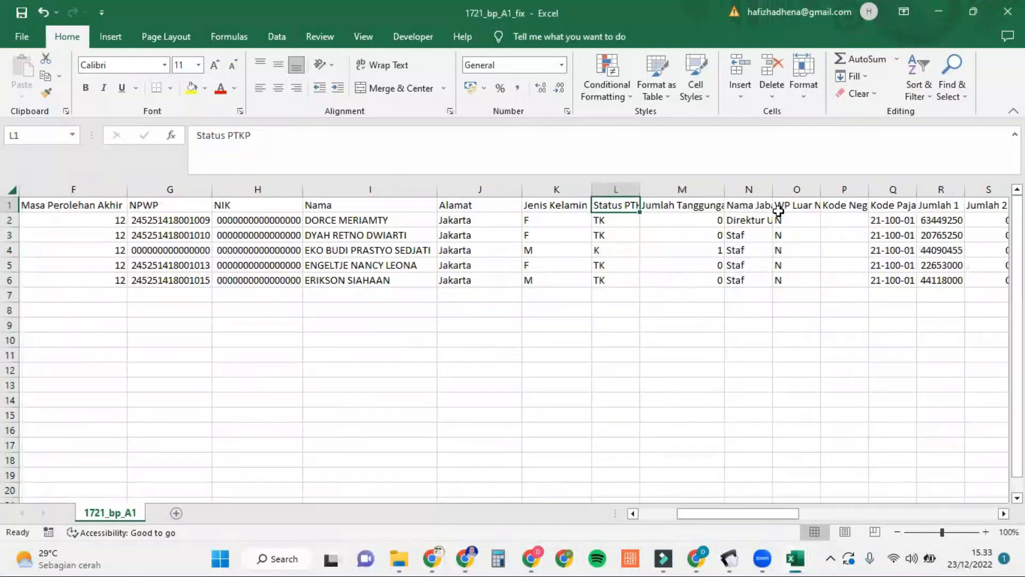
click(619, 220)
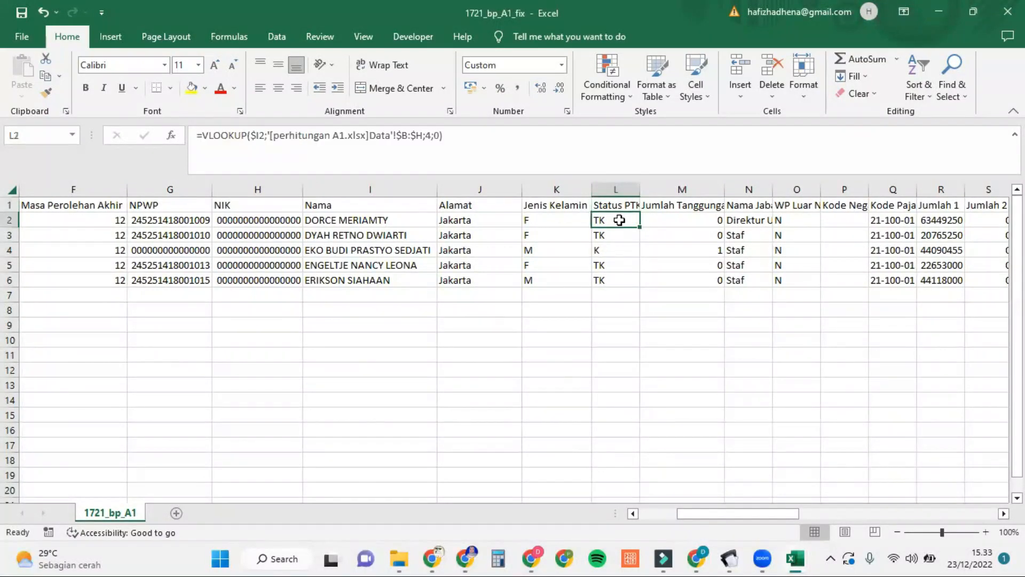
key(Right)
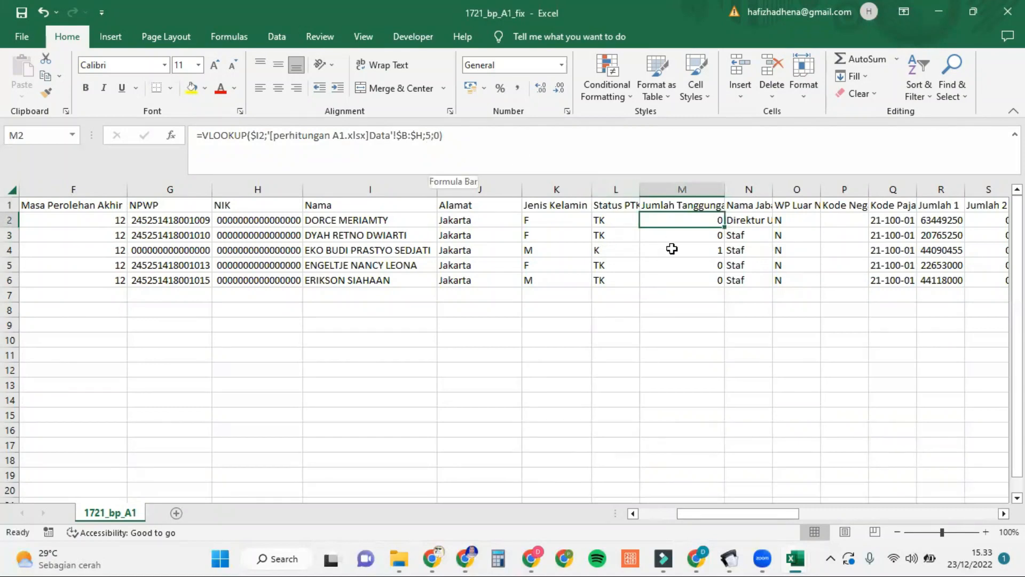
click(623, 220)
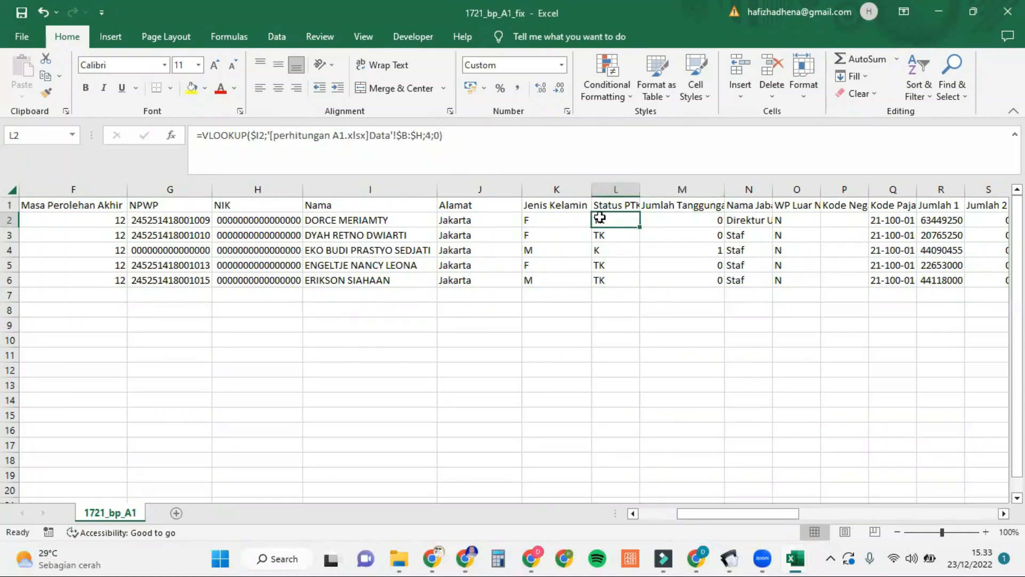
click(576, 219)
click(624, 219)
click(665, 219)
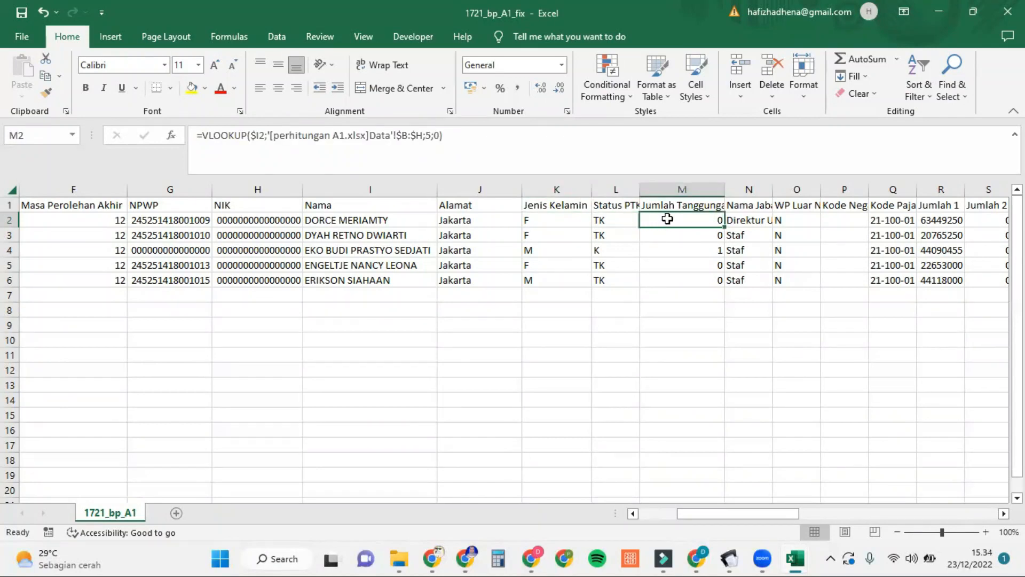
click(259, 135)
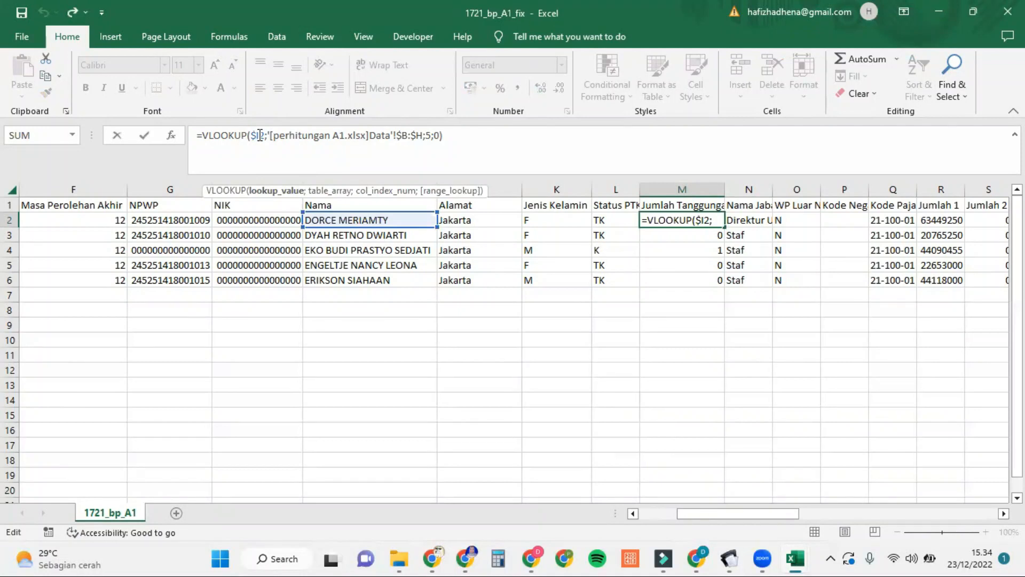
click(683, 293)
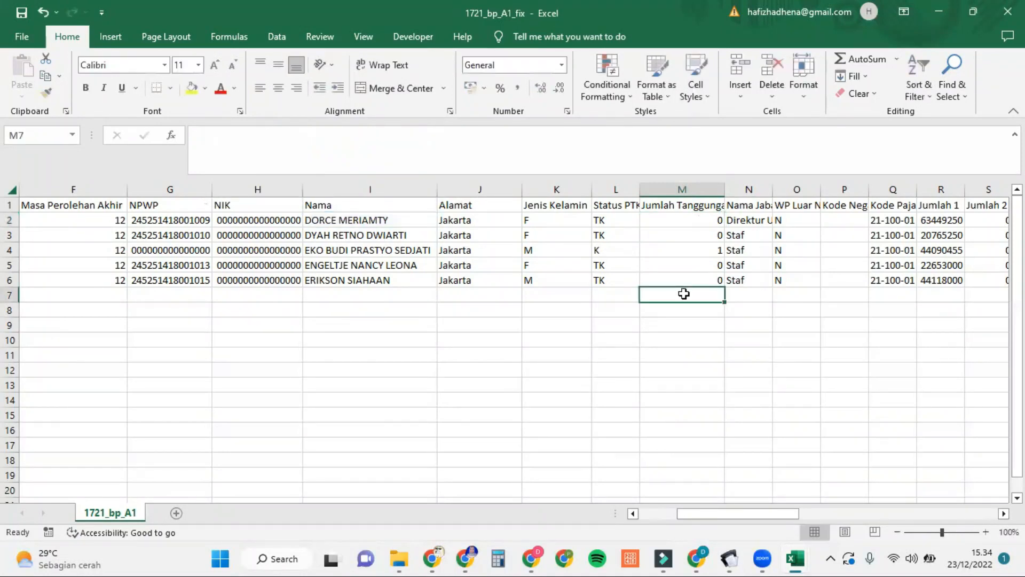
Step: Check the job title, WP Luar Negeri, country code and Kode Pajak 21-100-01 values, reaching the Jumlah columns
click(755, 222)
scroll(754, 222, right, 2)
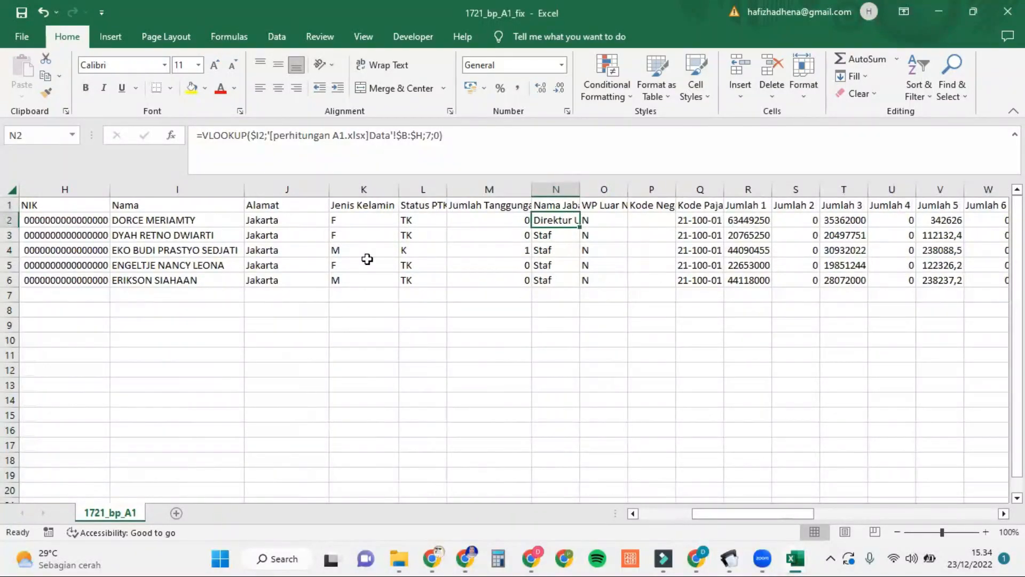
click(615, 205)
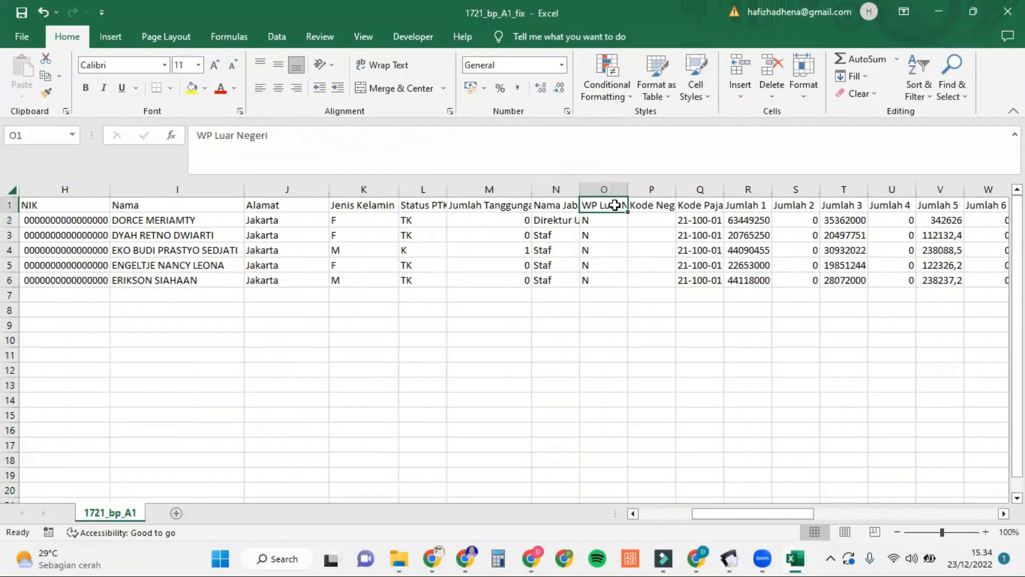
click(608, 221)
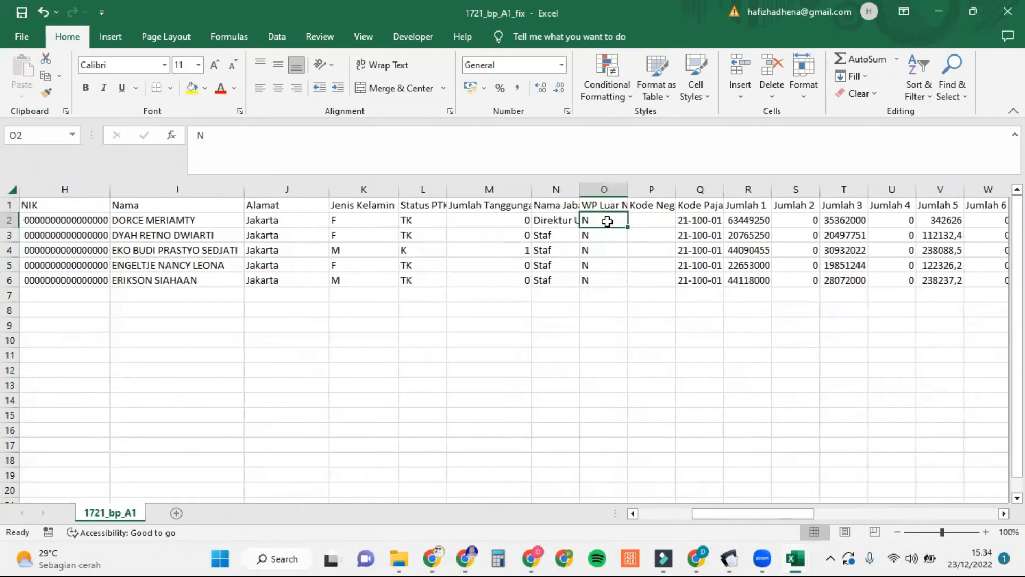
click(671, 217)
scroll(670, 217, right, 2)
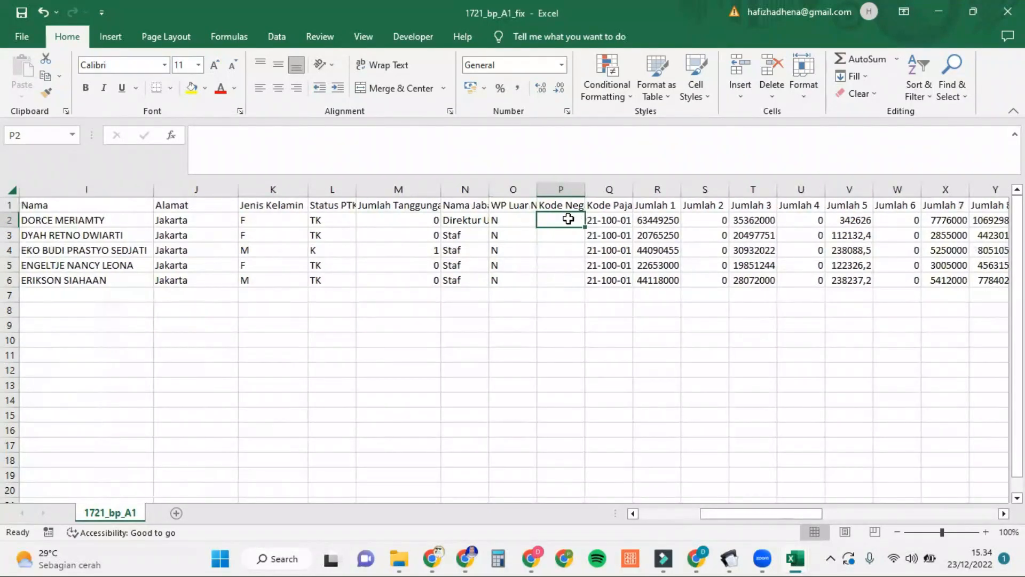
click(620, 205)
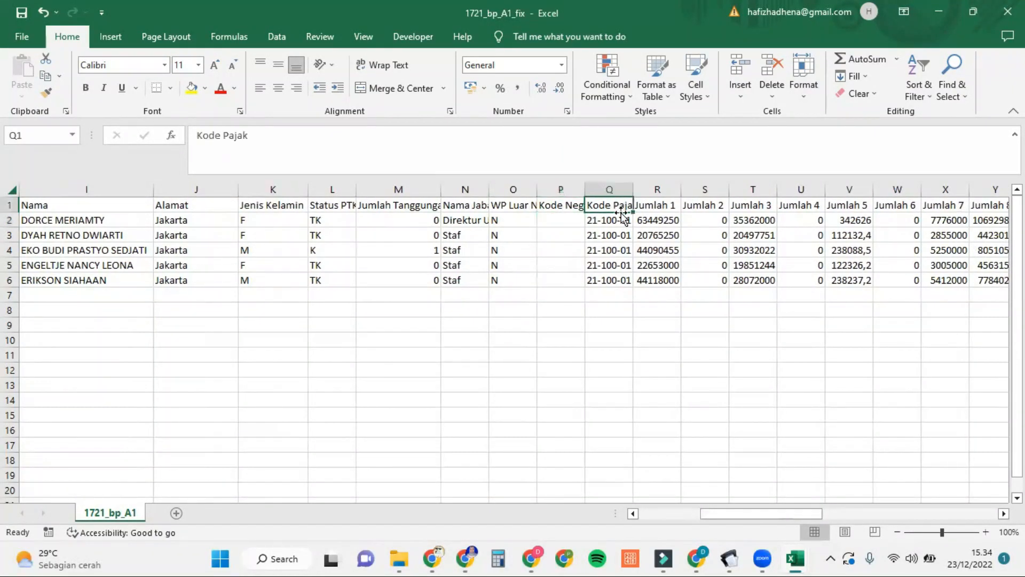
click(621, 215)
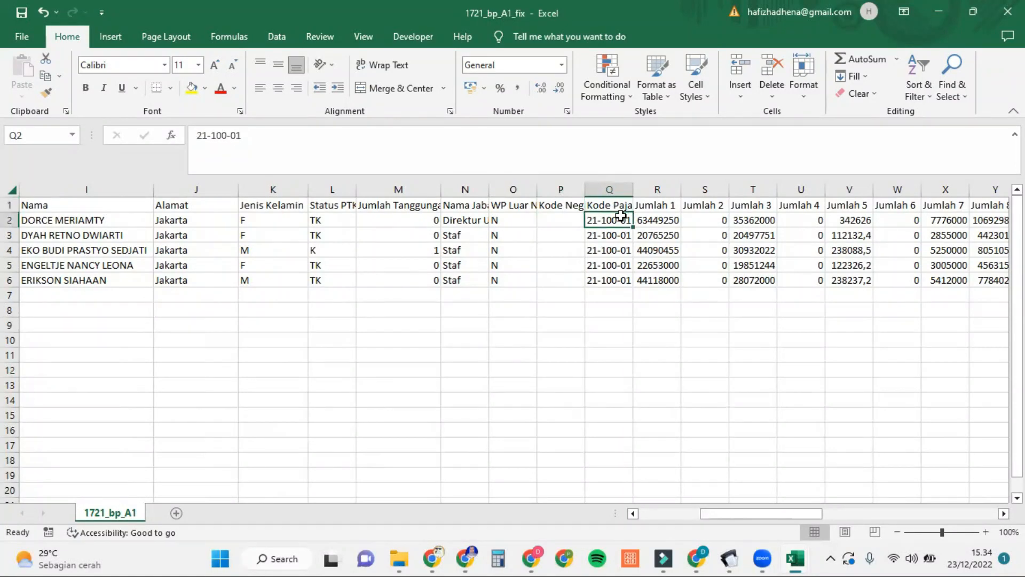
scroll(619, 219, left, 1)
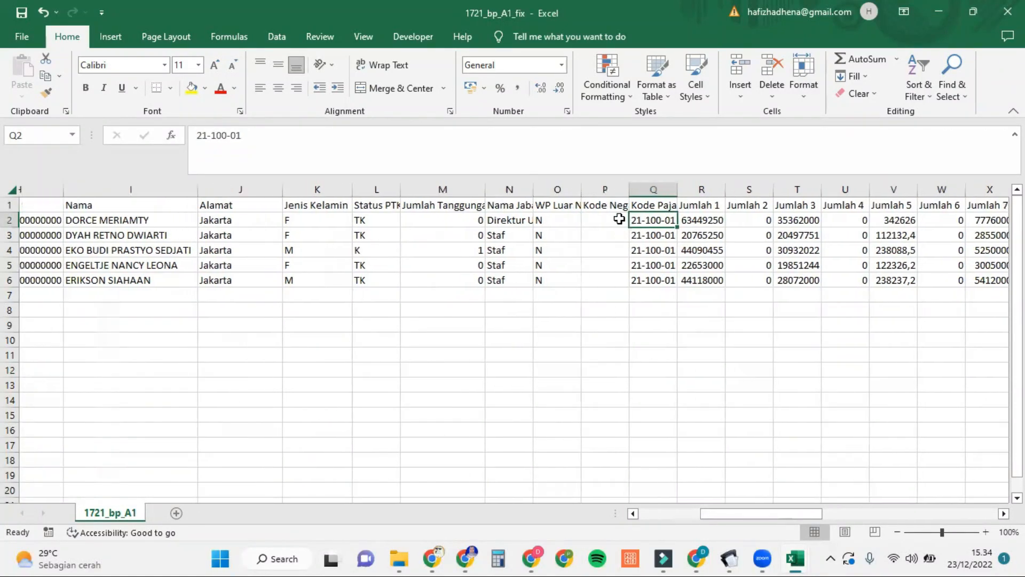
scroll(619, 219, left, 1)
scroll(619, 219, left, 2)
scroll(614, 177, right, 2)
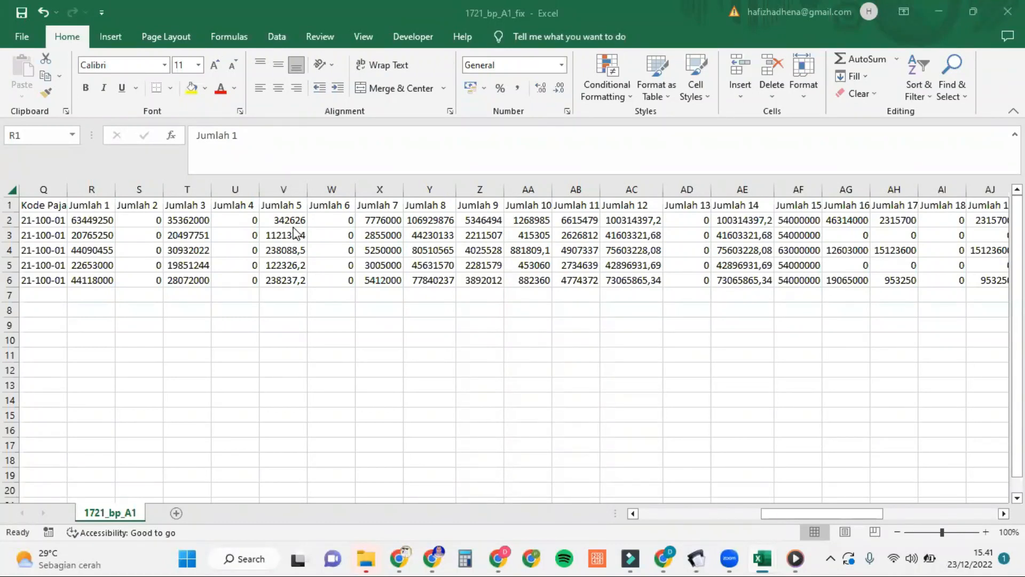
click(107, 207)
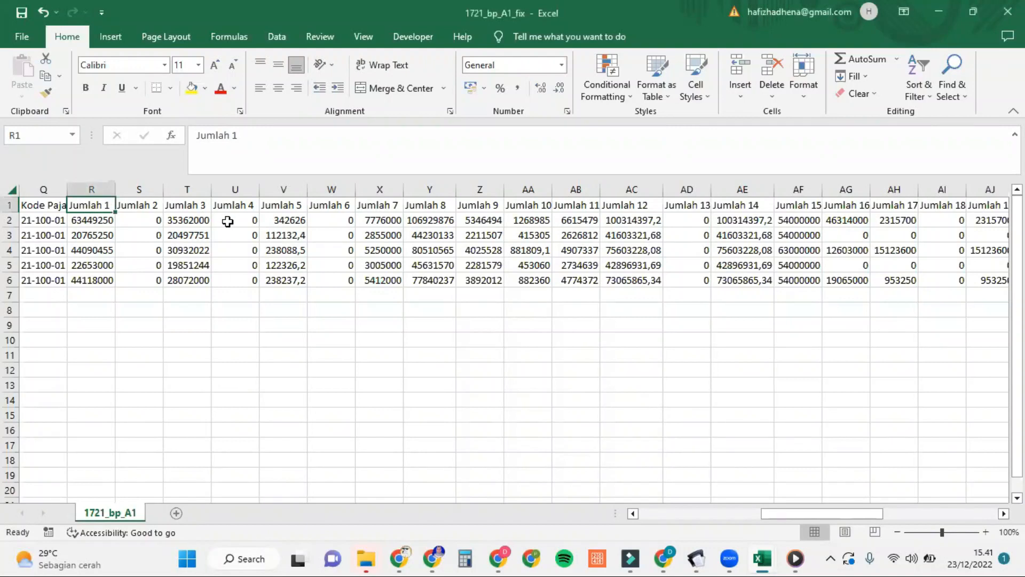
scroll(402, 251, right, 1)
scroll(401, 251, left, 3)
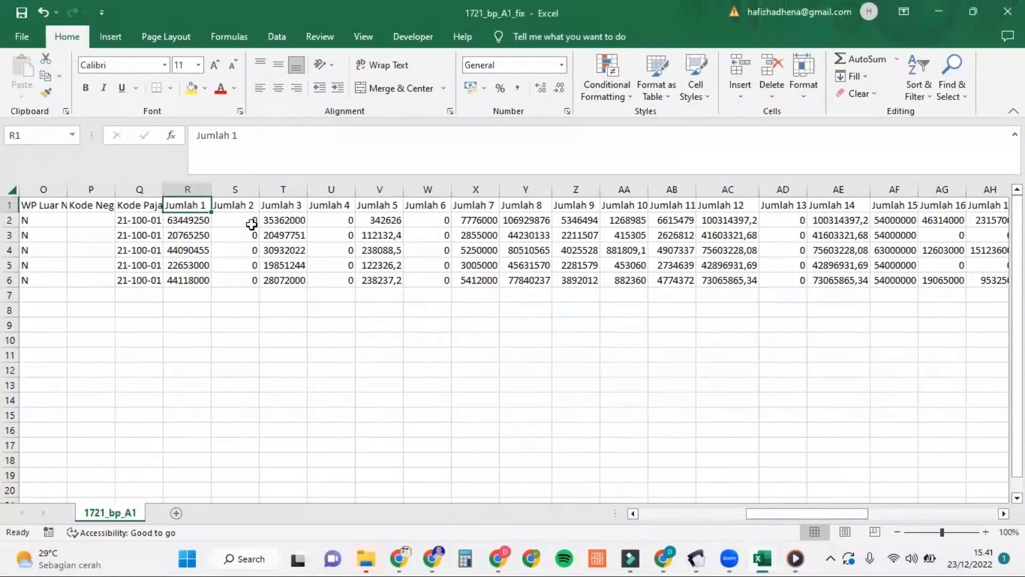
click(202, 220)
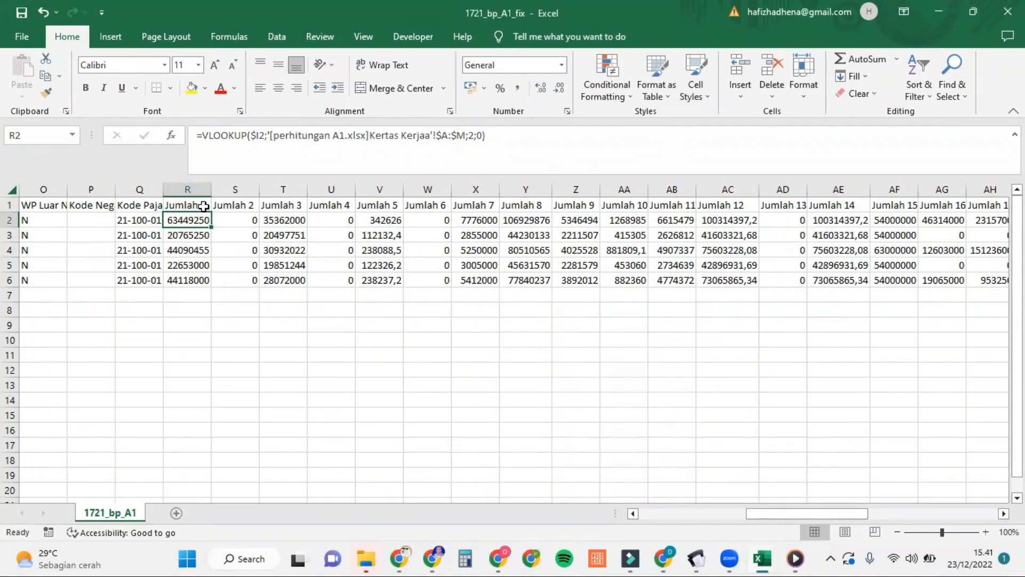
click(204, 207)
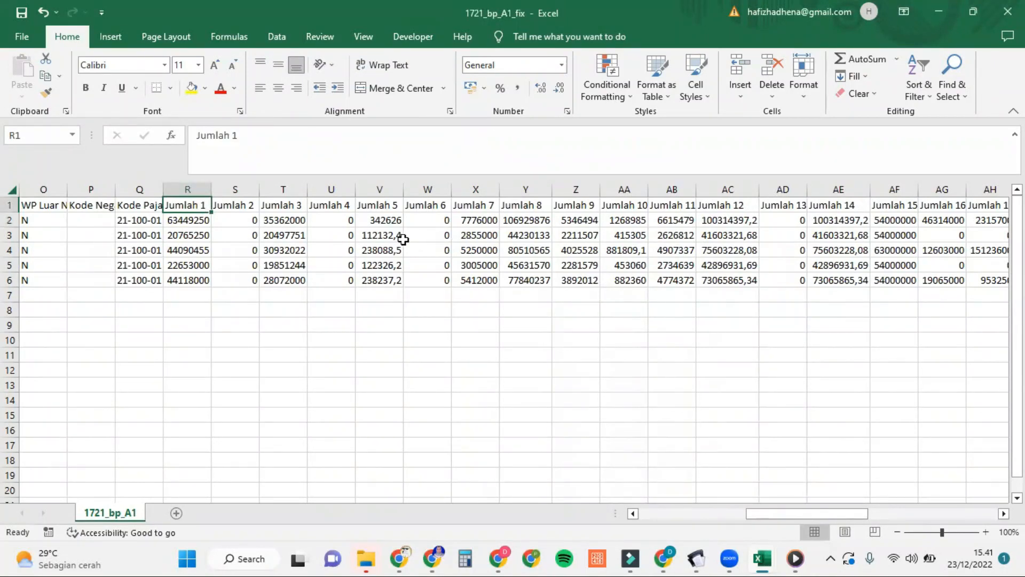
mouse_move(701, 558)
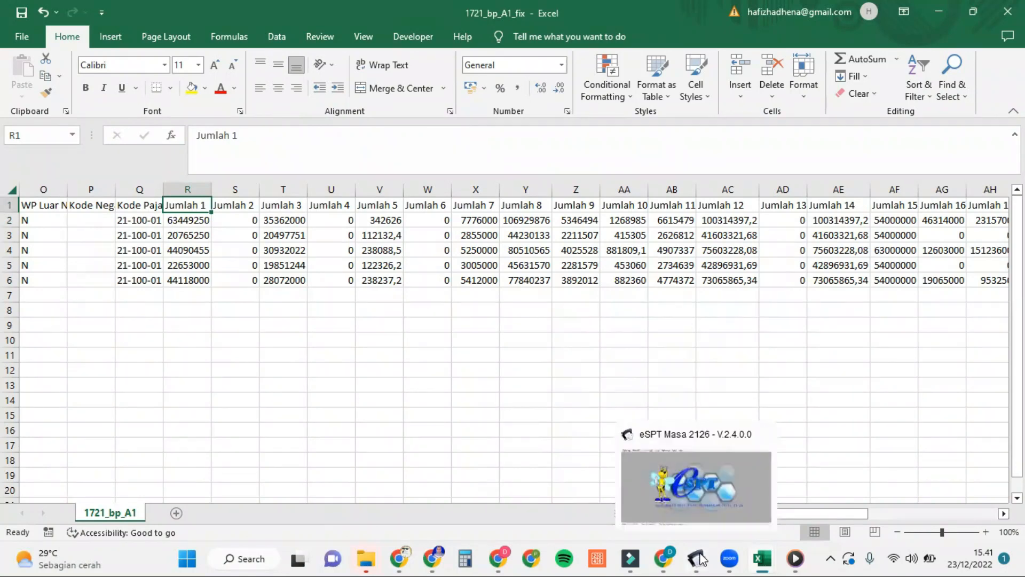
Step: Create the new Desember 2022 SPT in e-SPT
click(709, 494)
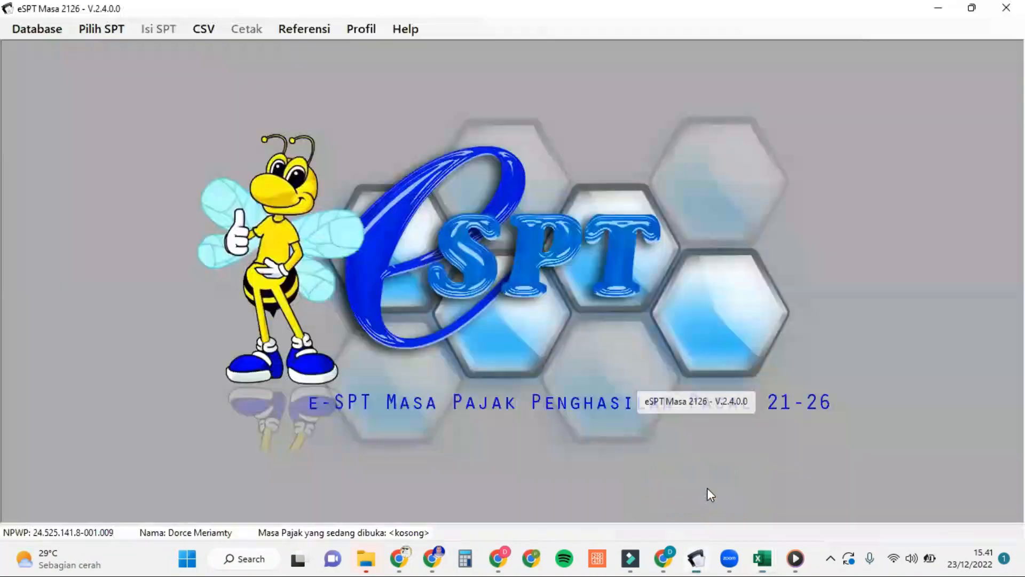
click(104, 28)
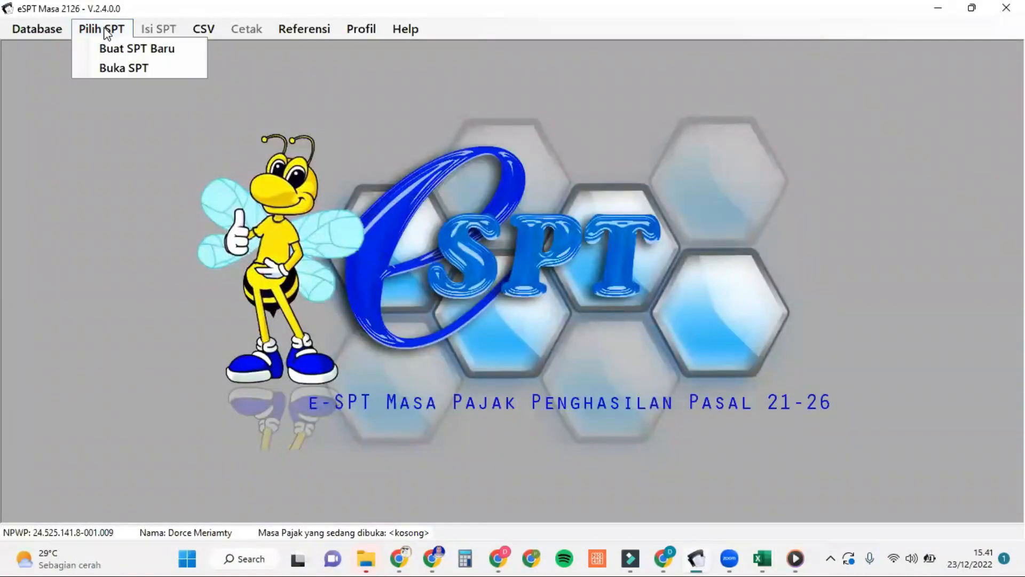
click(126, 49)
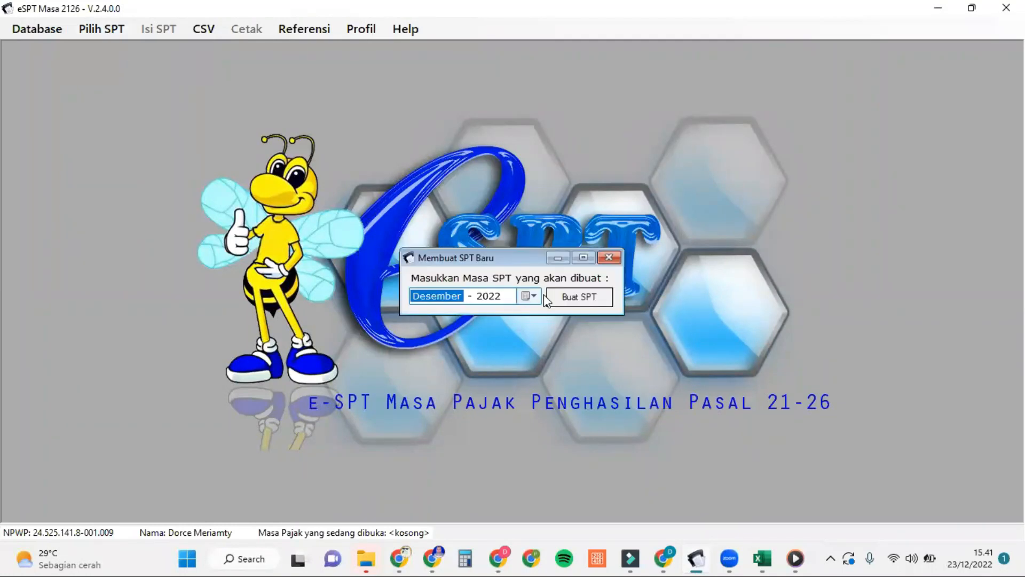
click(573, 298)
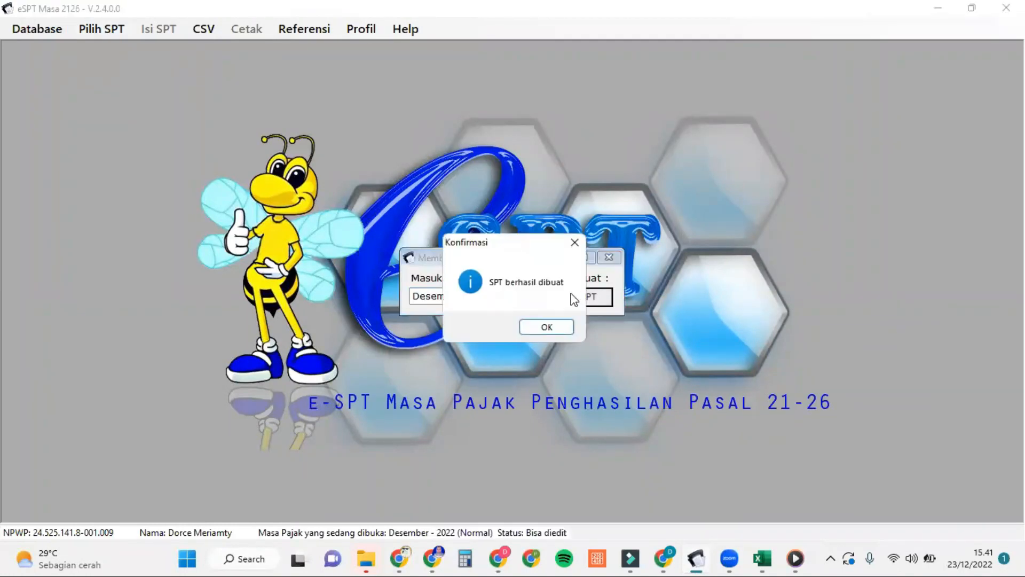
click(547, 327)
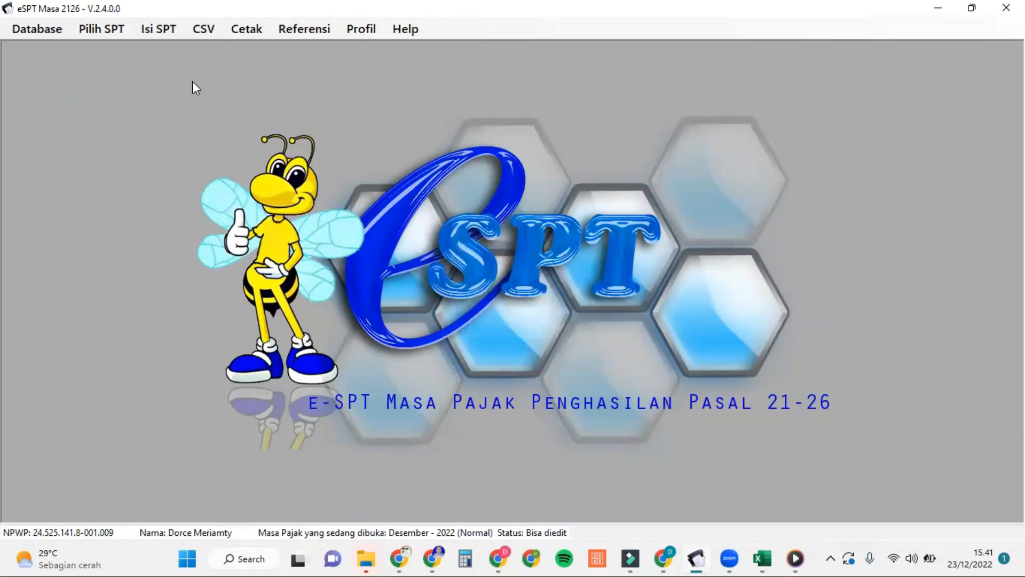
Step: Start a new Bukti Potong A1 entry and show its B.1 Rincian Penghasilan section
click(164, 30)
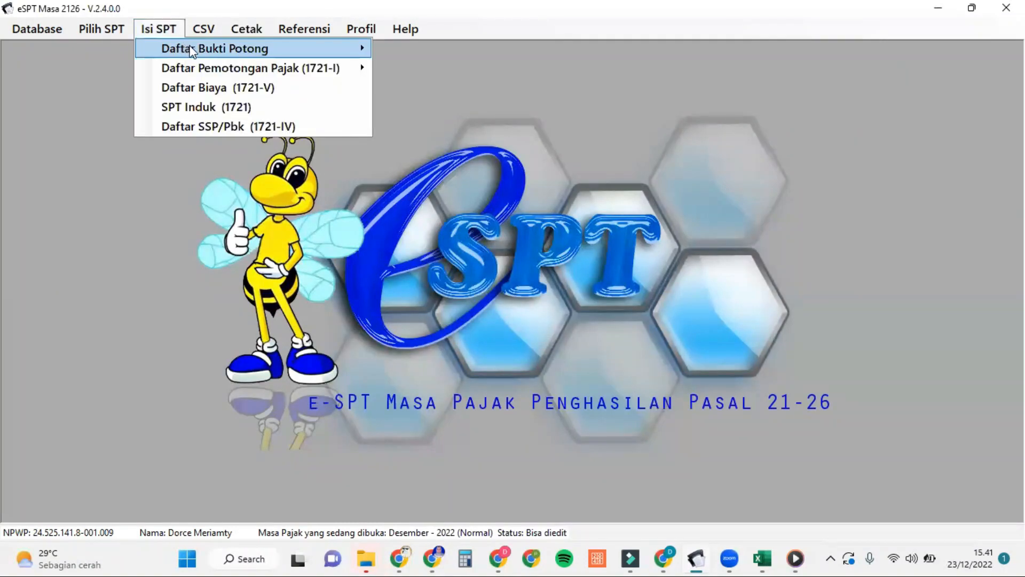
mouse_move(193, 49)
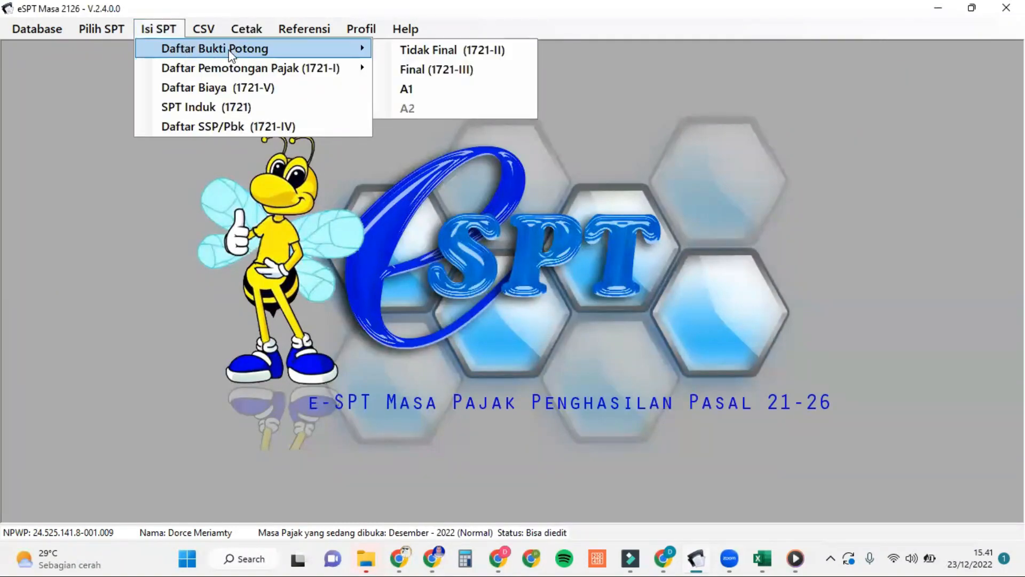
click(424, 91)
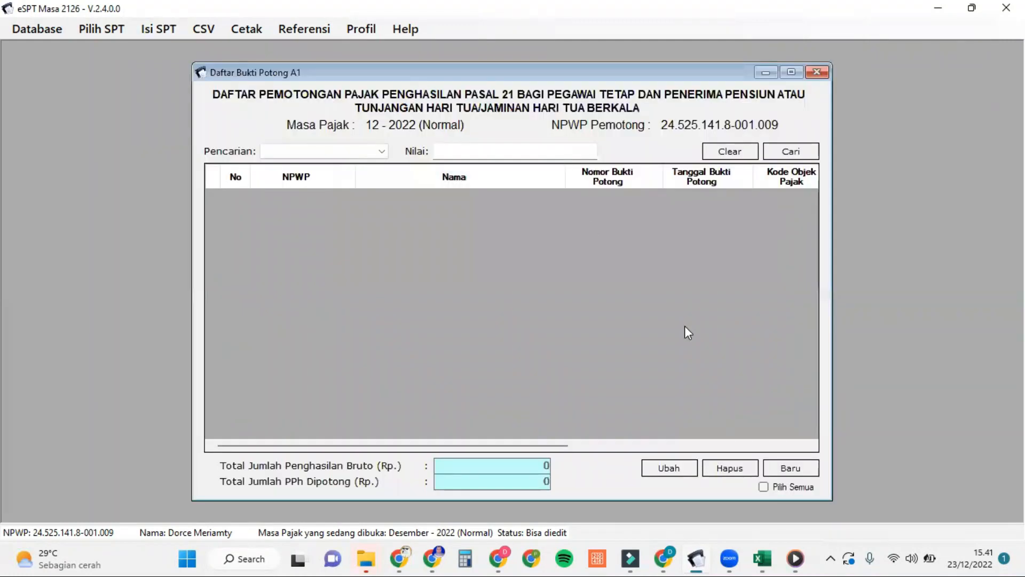
click(791, 469)
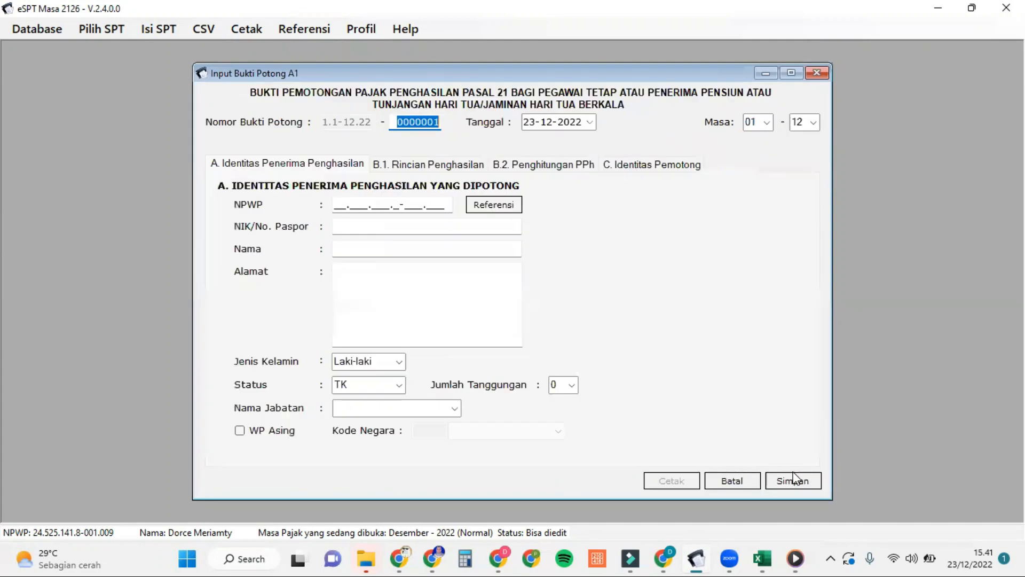
click(462, 169)
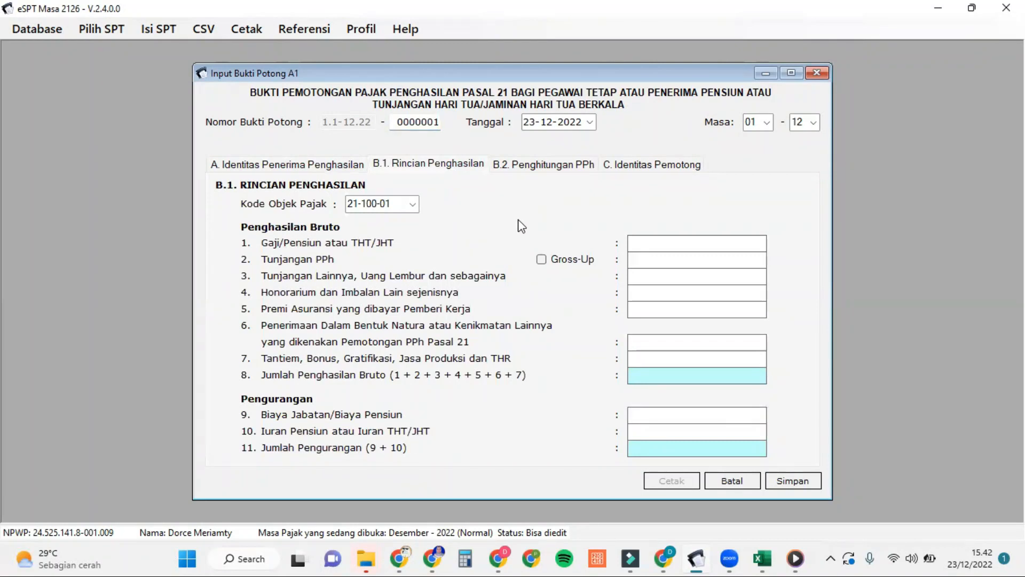
click(558, 170)
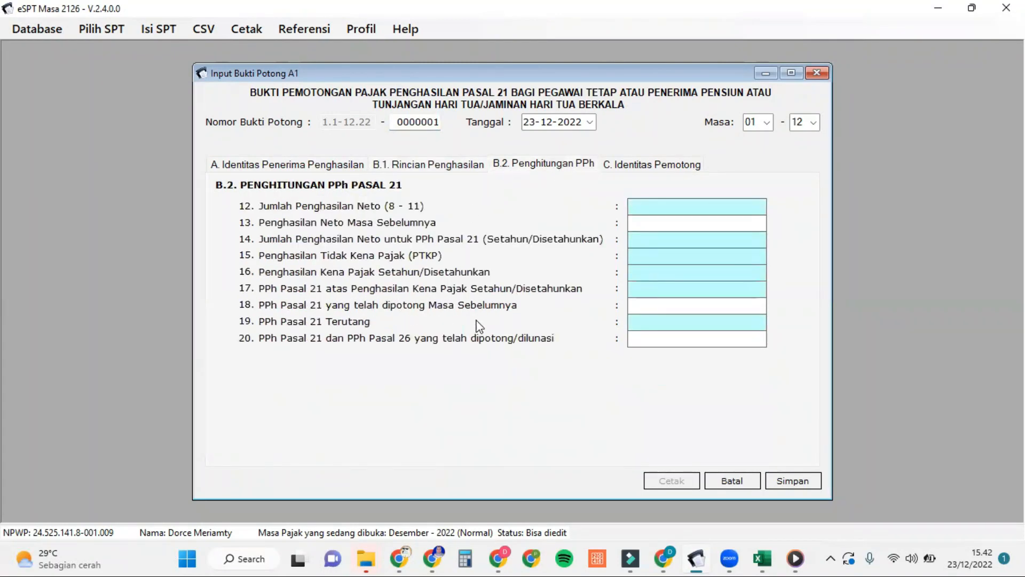
click(463, 170)
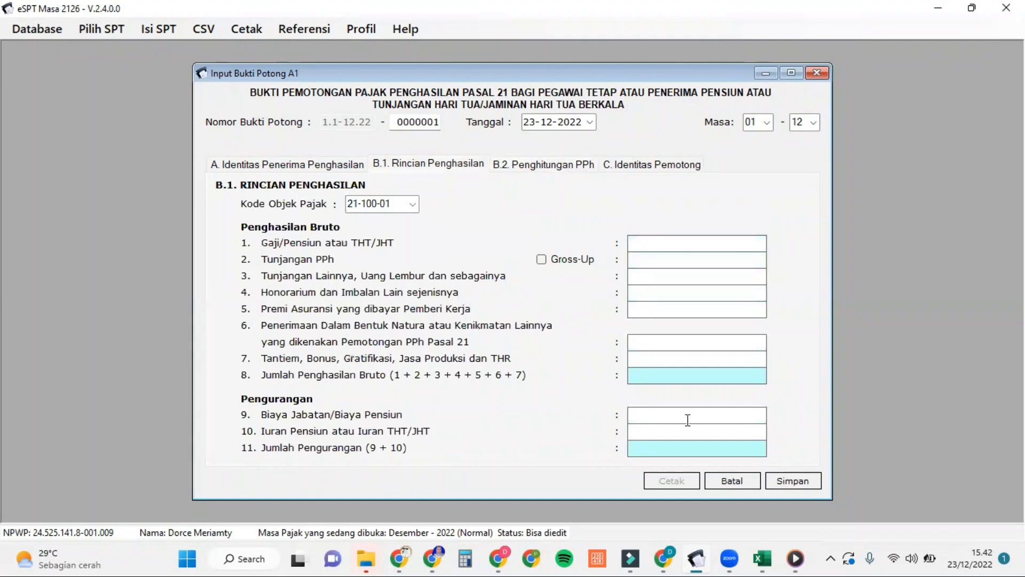
mouse_move(763, 558)
click(806, 526)
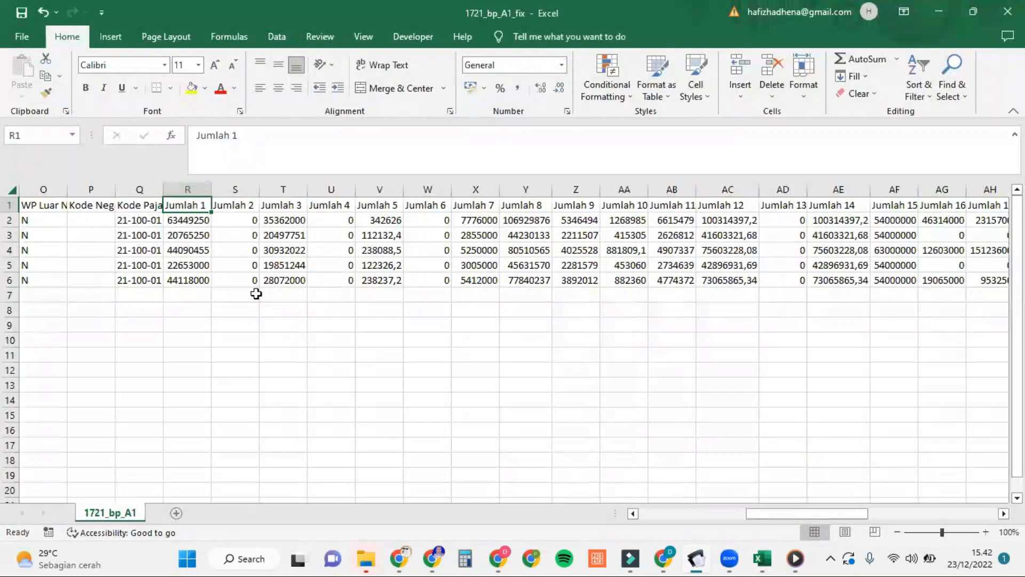
click(204, 220)
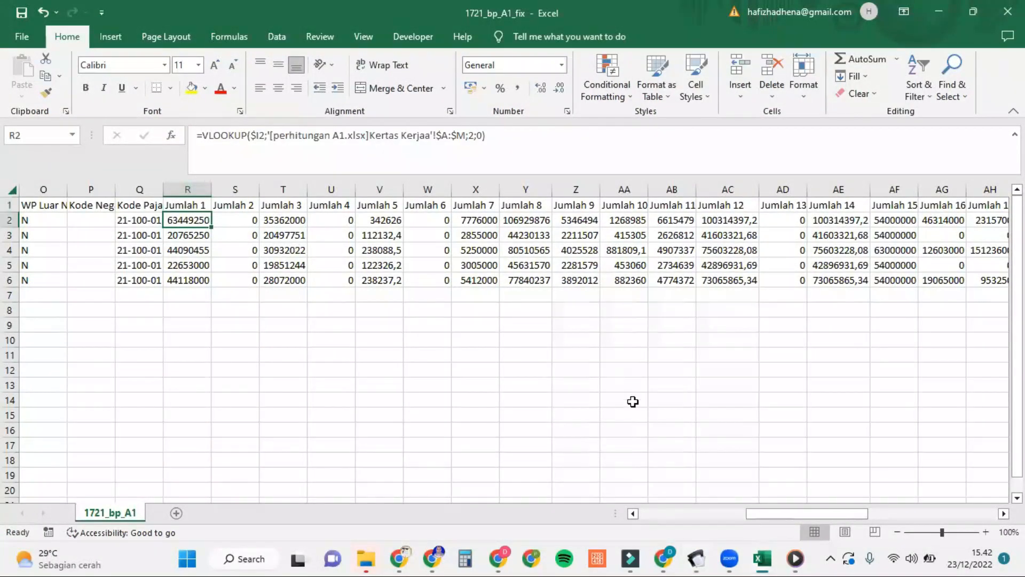
mouse_move(697, 558)
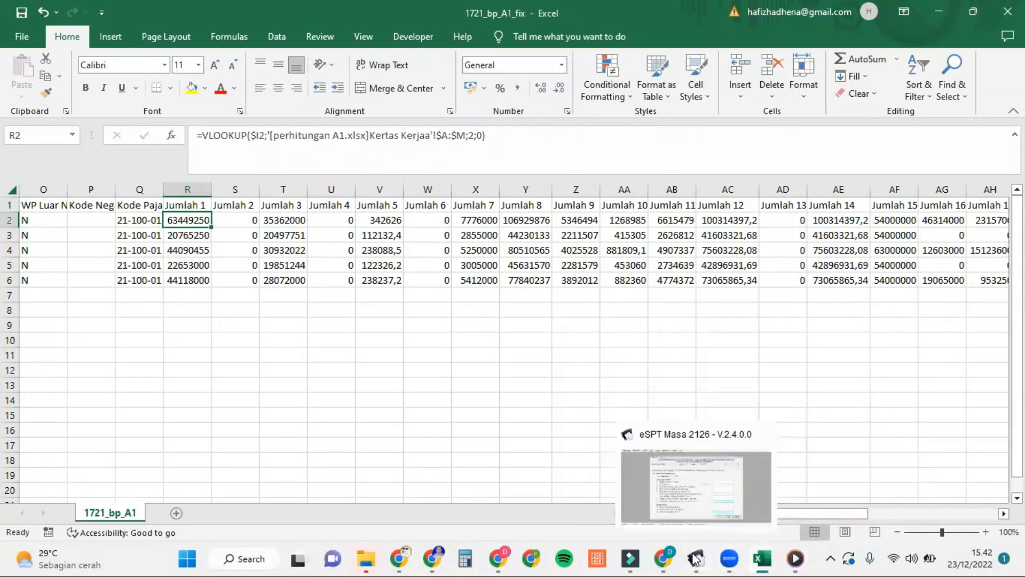
click(738, 502)
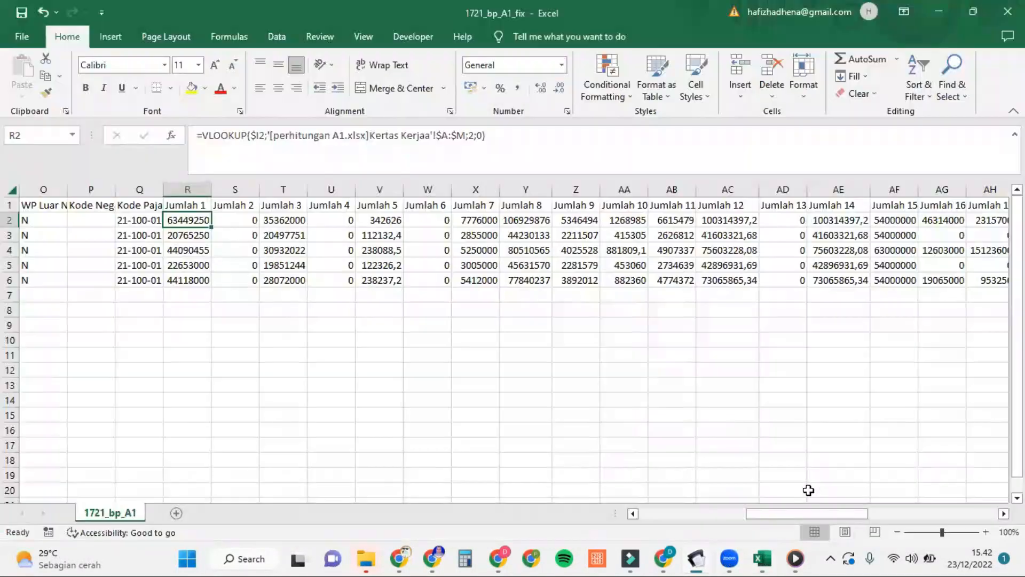
click(808, 494)
mouse_move(776, 559)
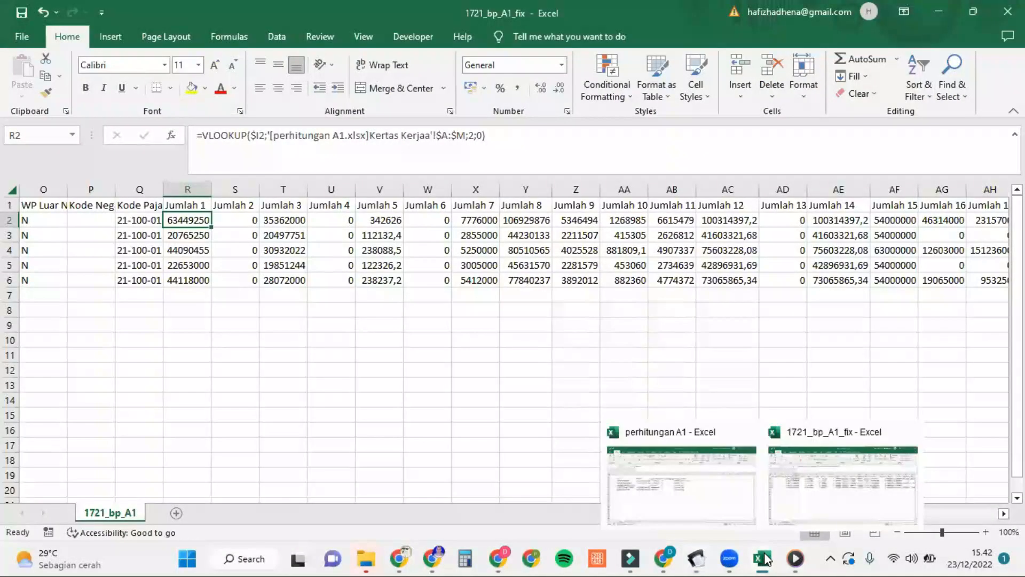
click(719, 503)
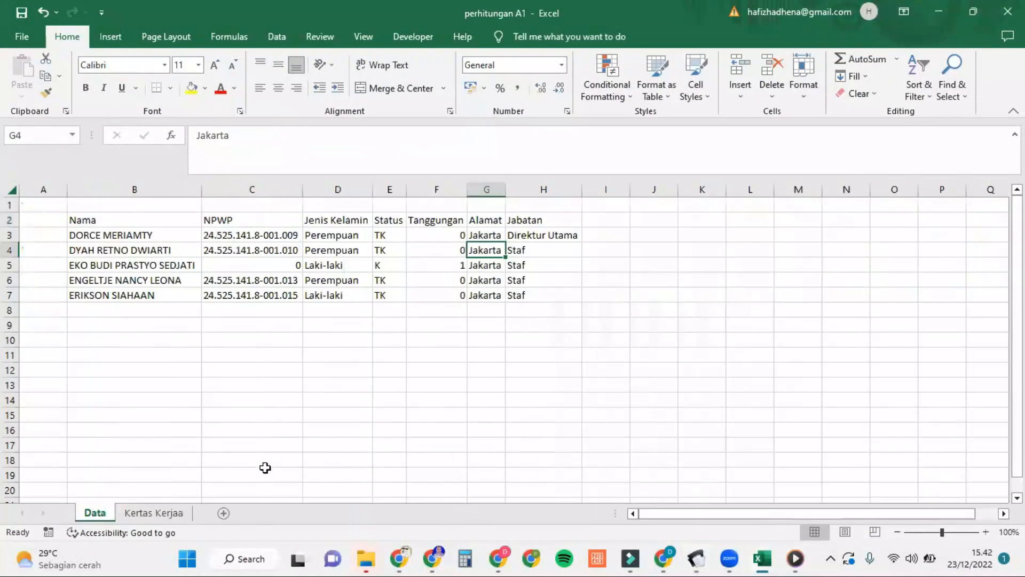
click(179, 514)
scroll(400, 284, right, 2)
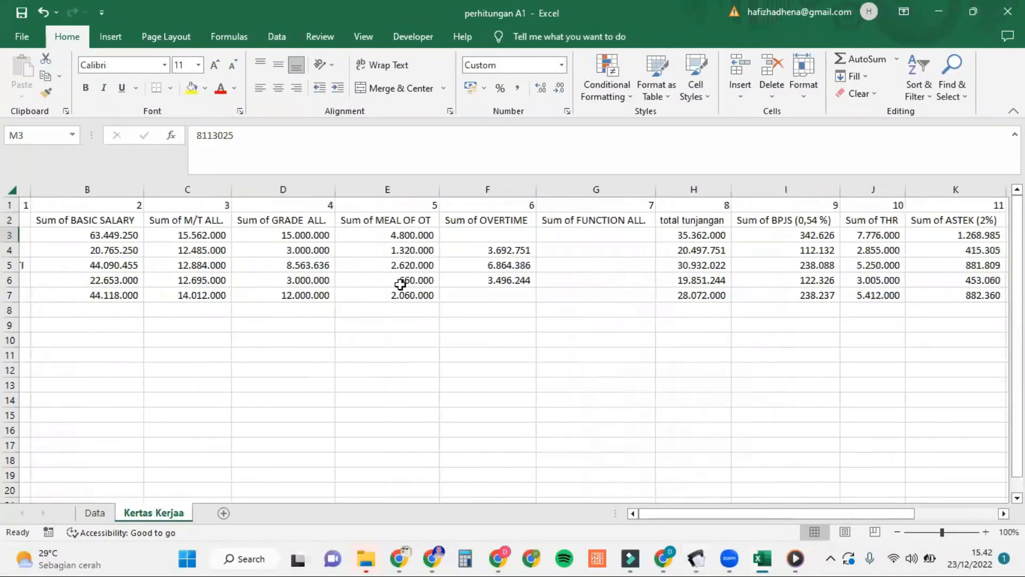
scroll(401, 284, right, 1)
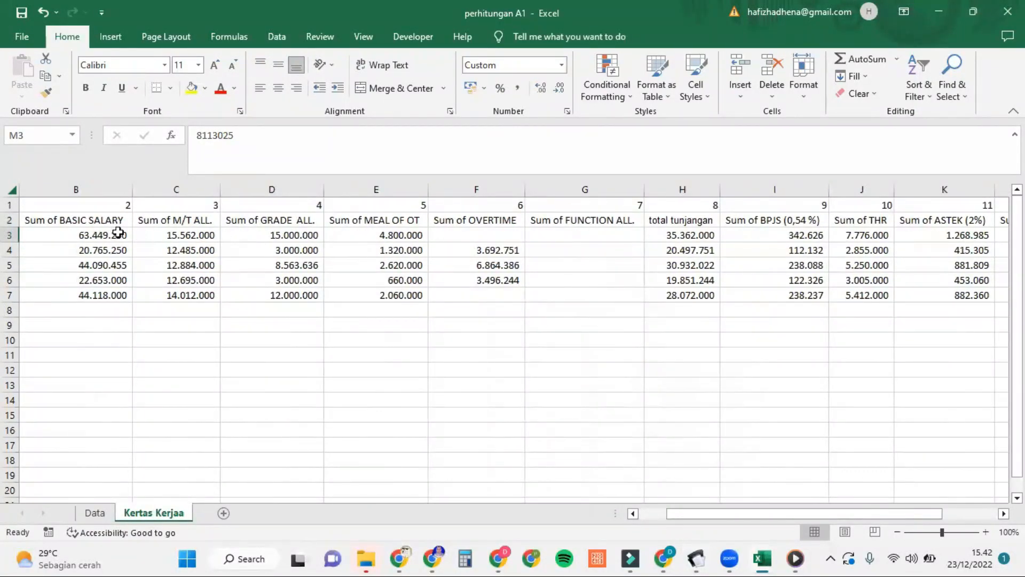
mouse_move(737, 558)
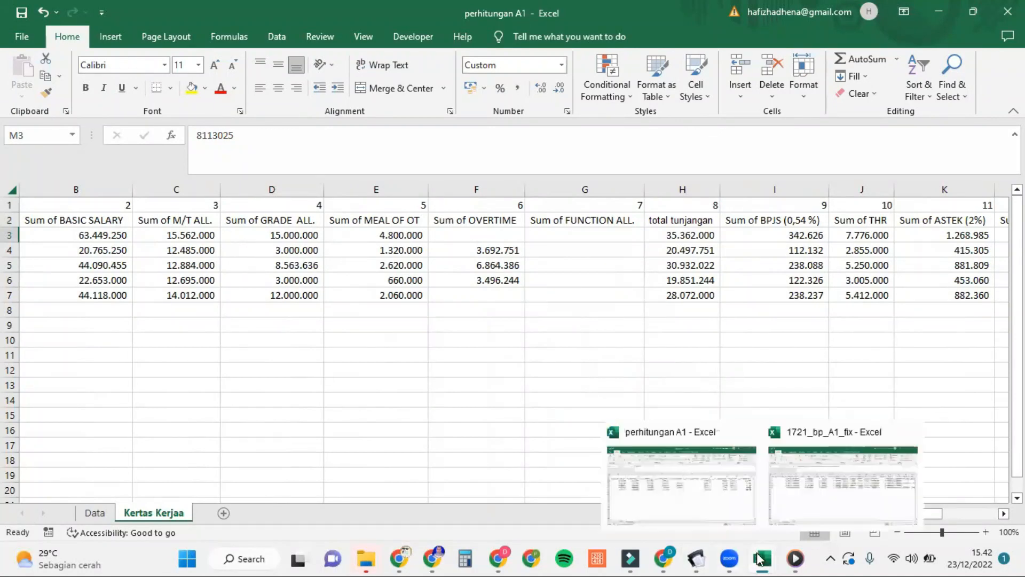
click(801, 489)
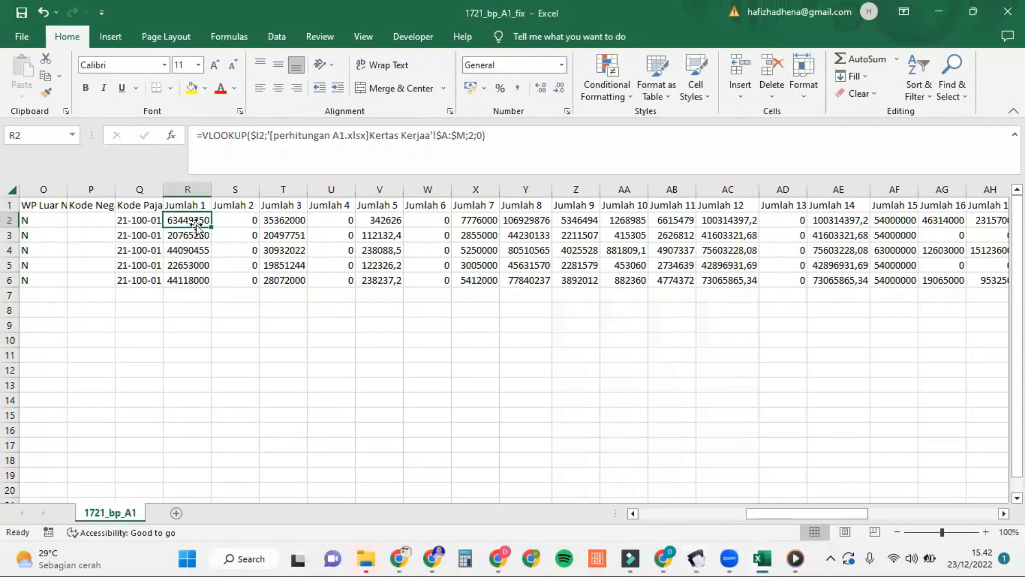
double_click(470, 136)
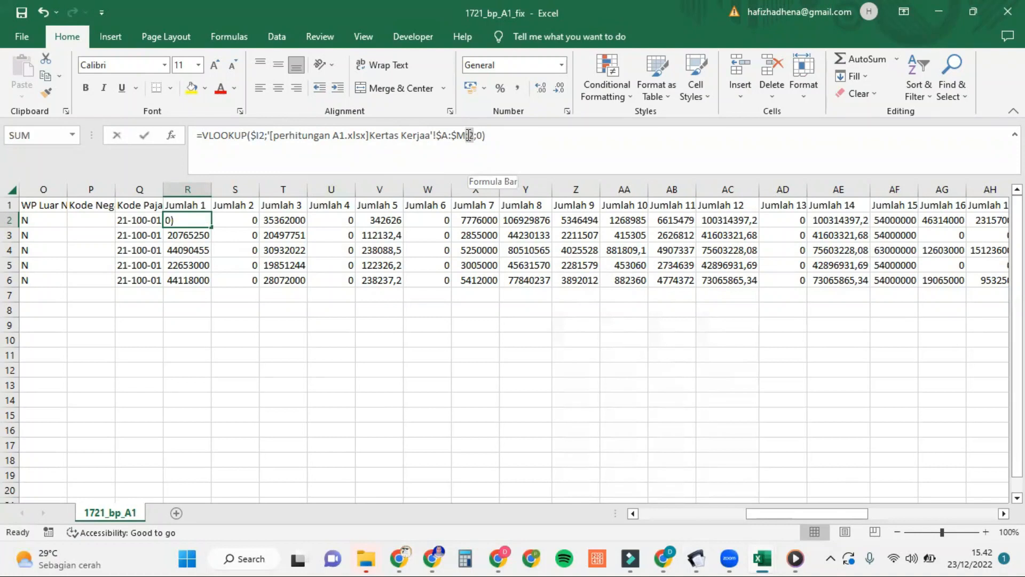
click(249, 220)
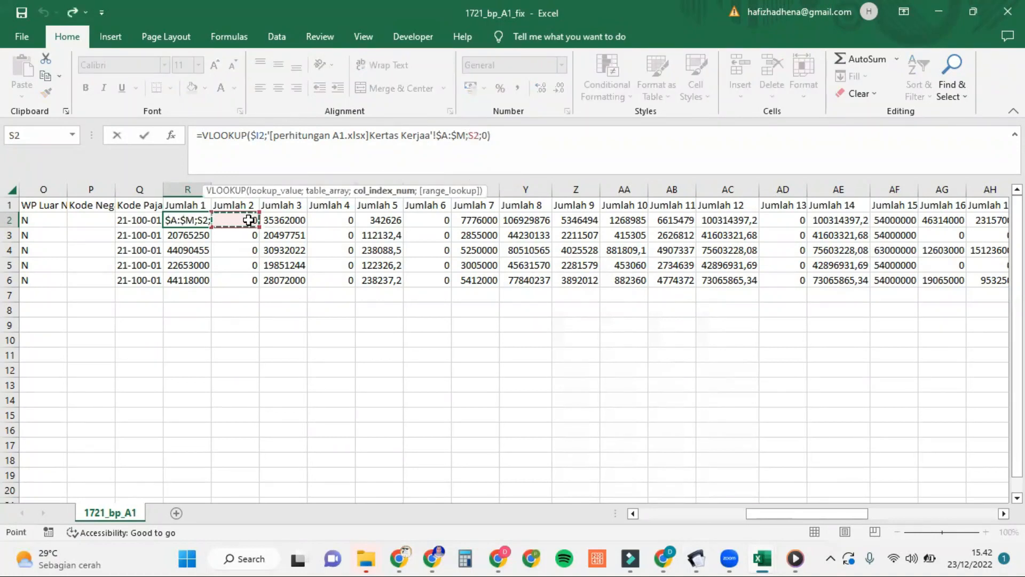
click(188, 220)
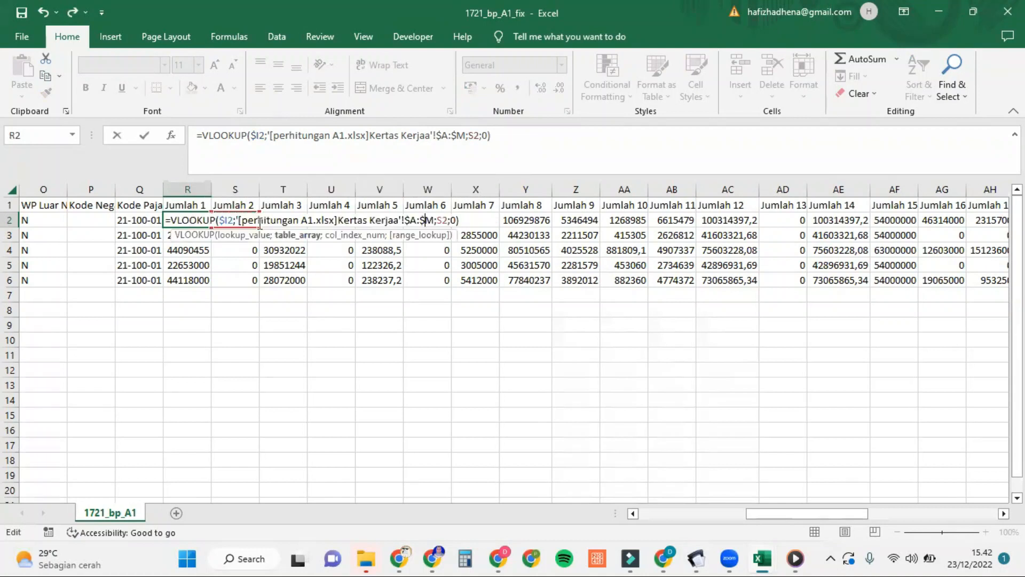
key(Return)
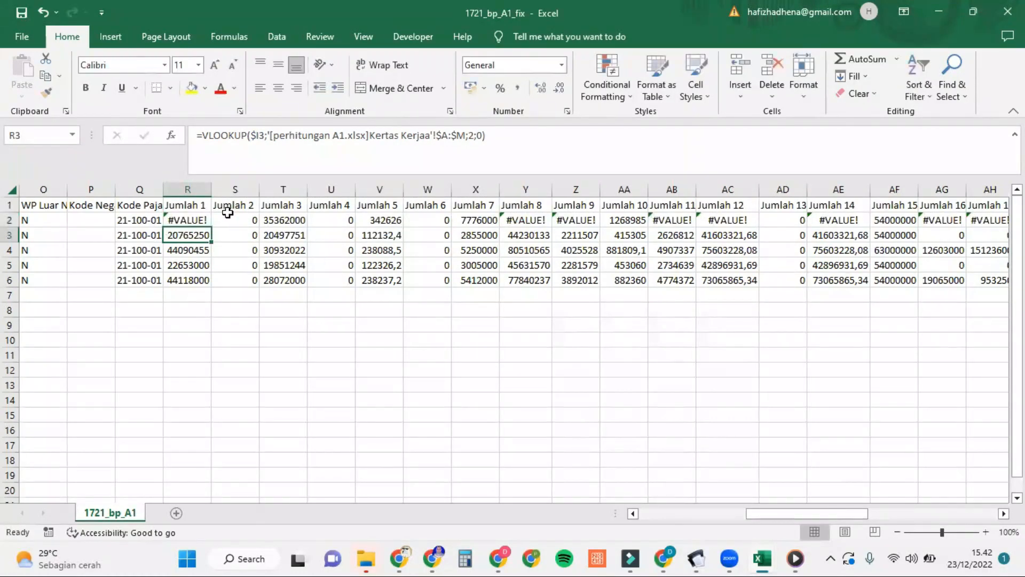
key(ctrl+z)
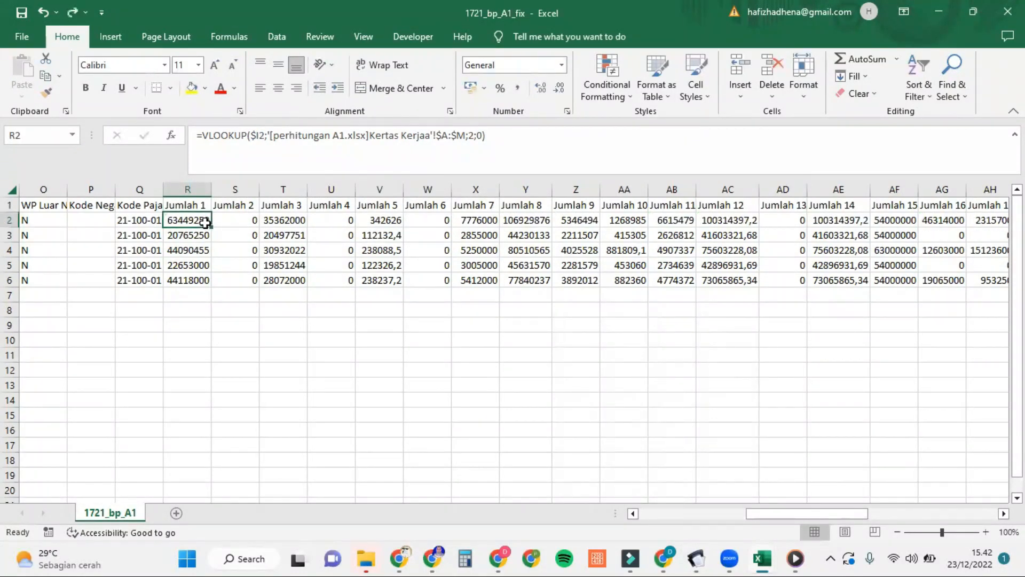
click(241, 203)
mouse_move(703, 558)
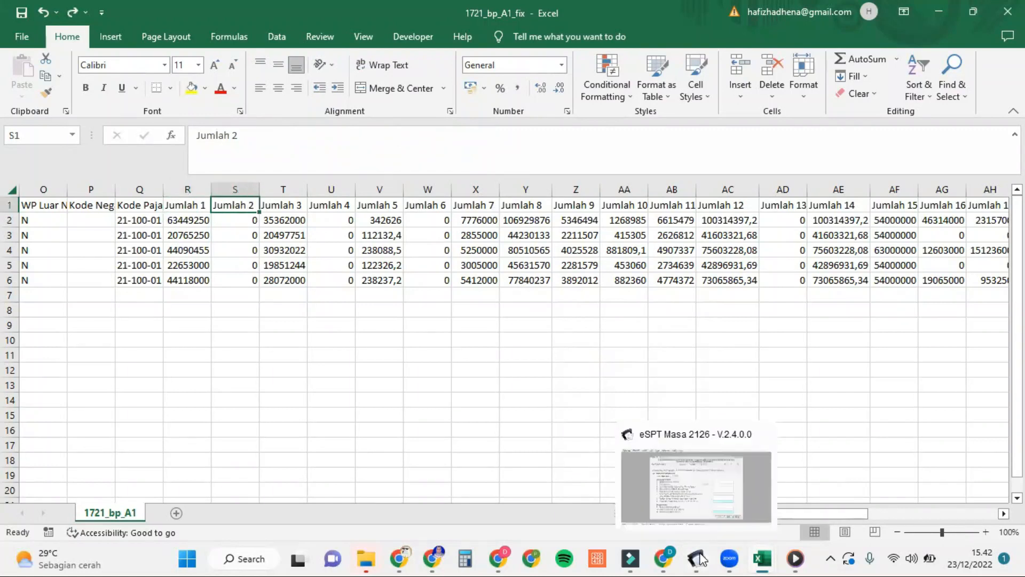
click(719, 482)
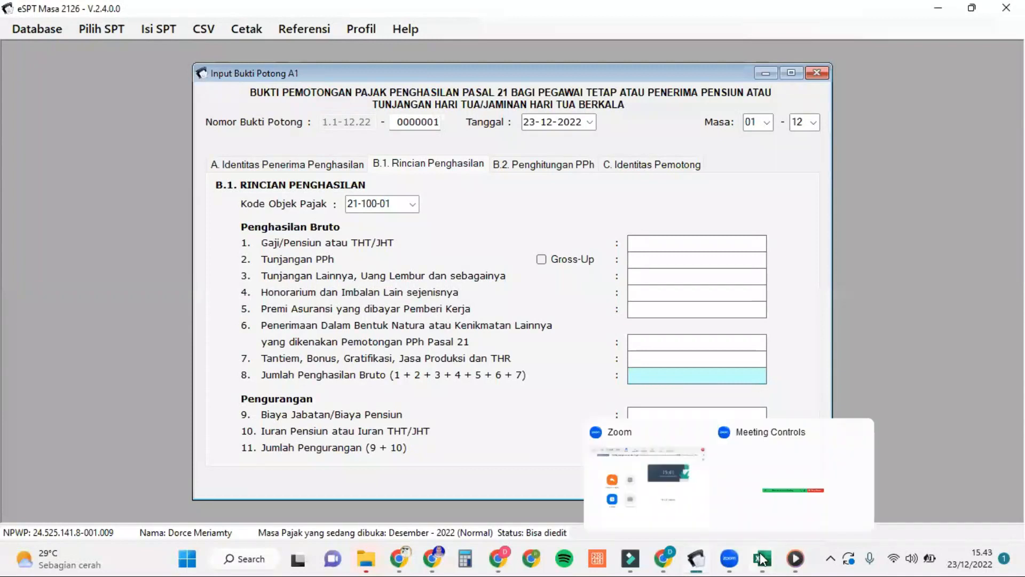
mouse_move(764, 559)
click(809, 503)
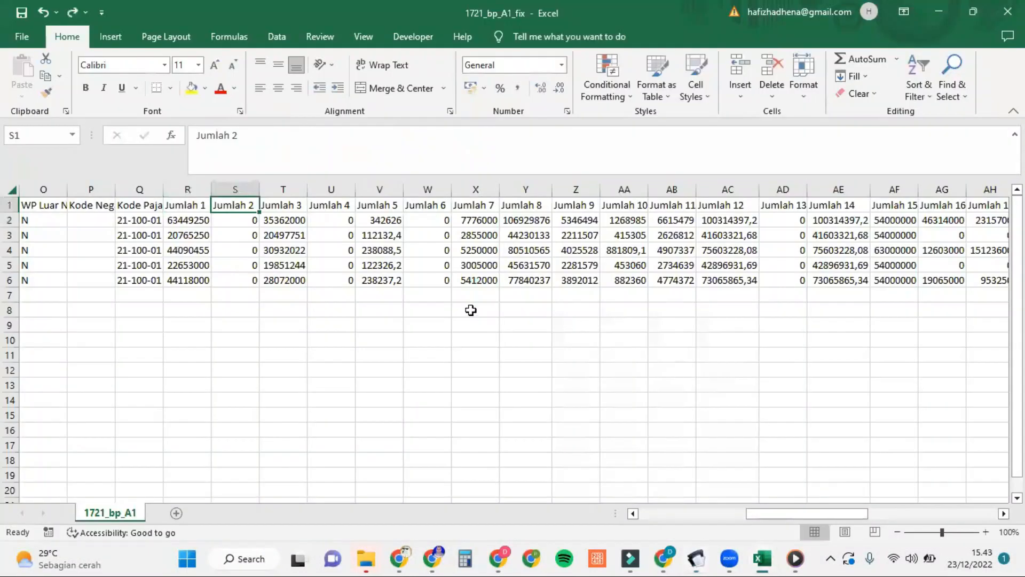
click(250, 220)
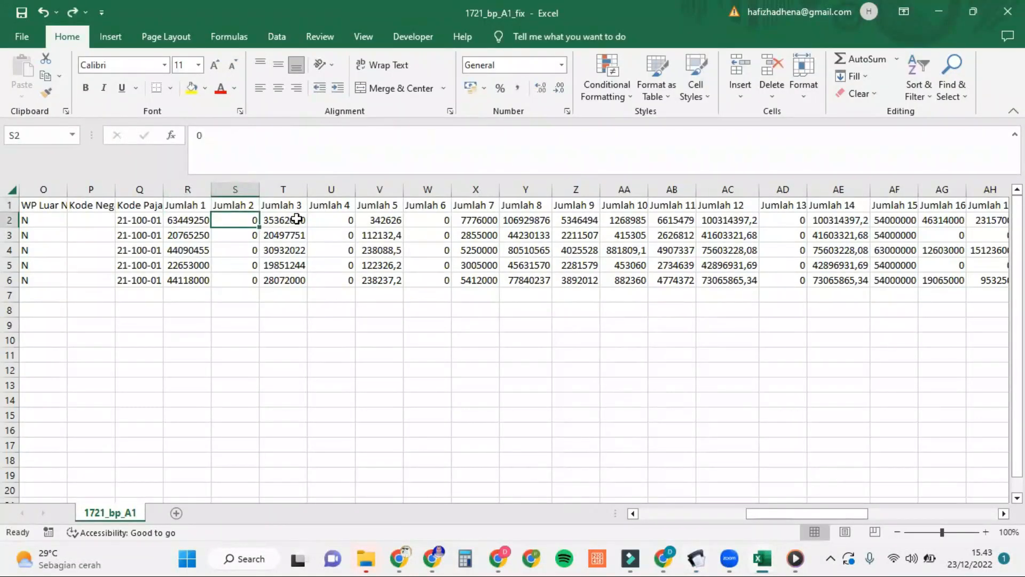
click(299, 205)
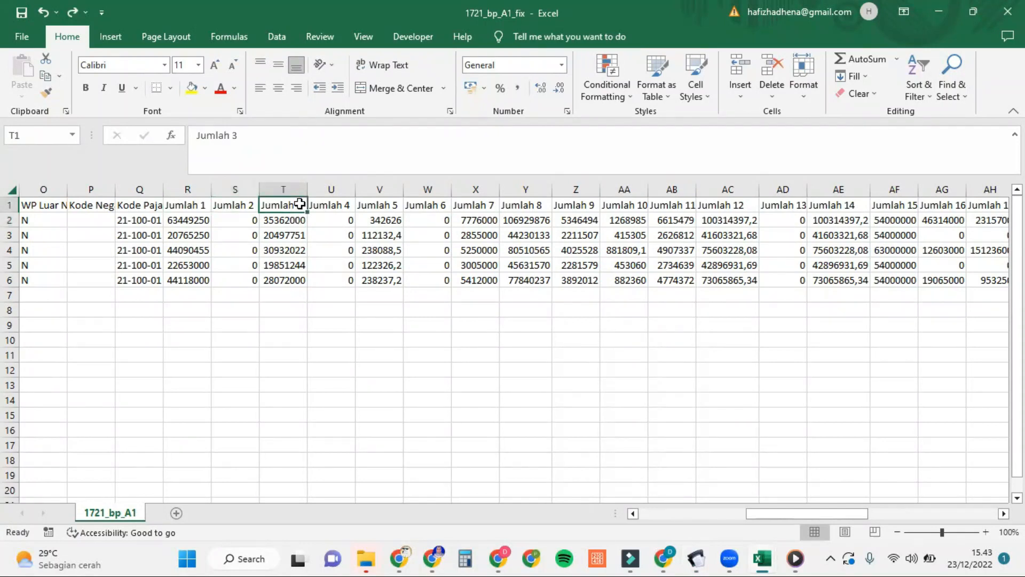
mouse_move(696, 558)
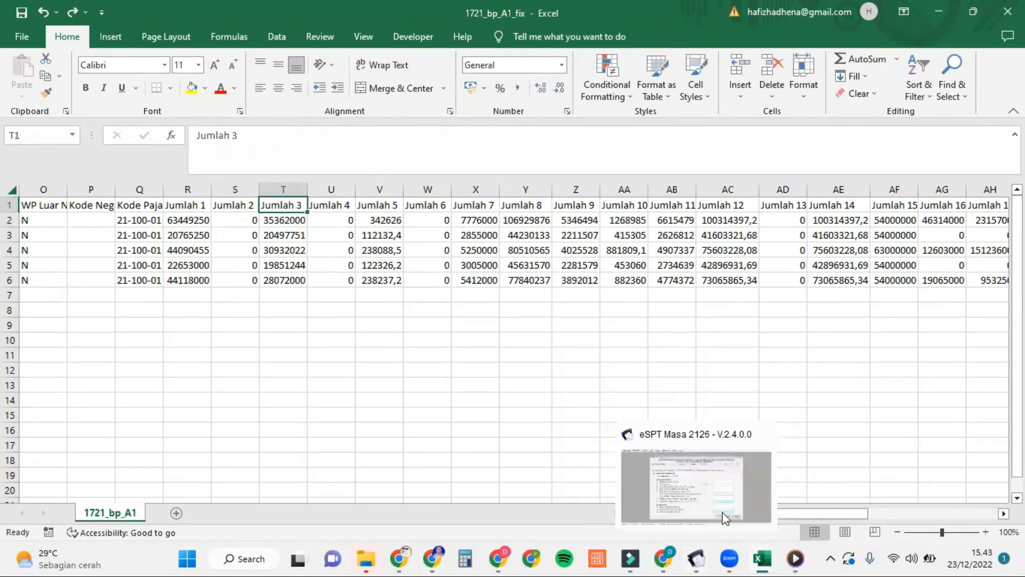
click(734, 481)
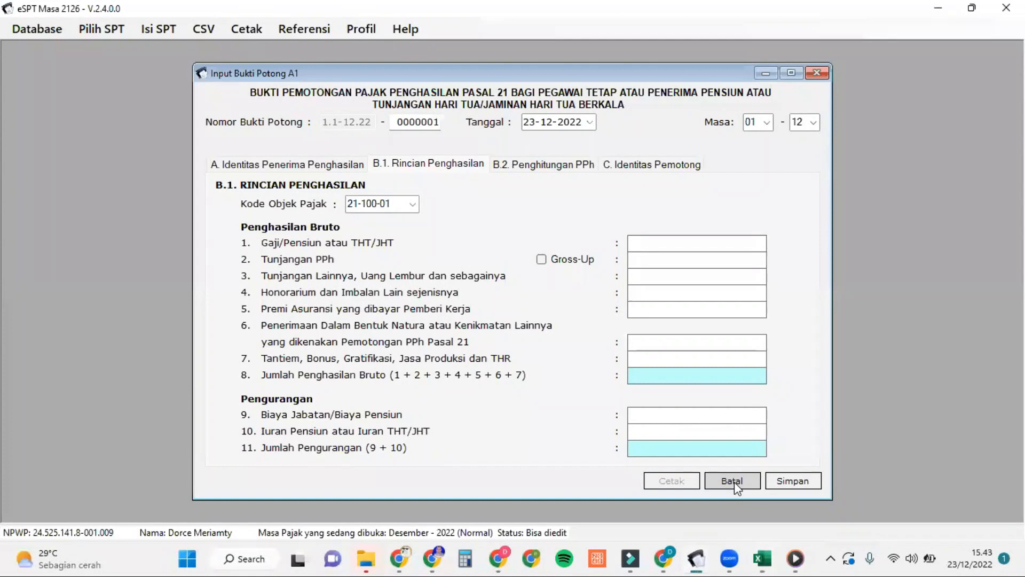
mouse_move(767, 556)
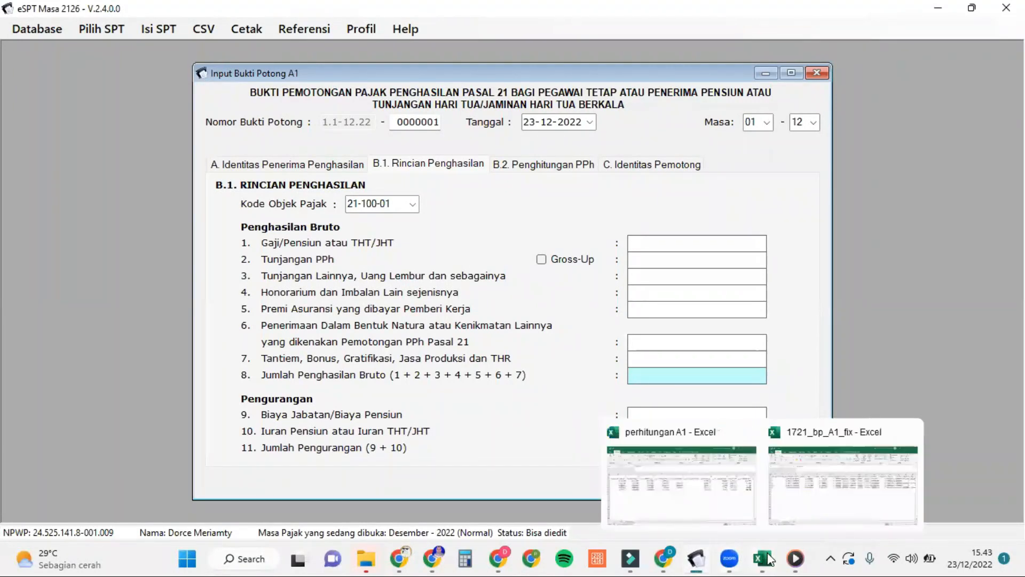
click(790, 481)
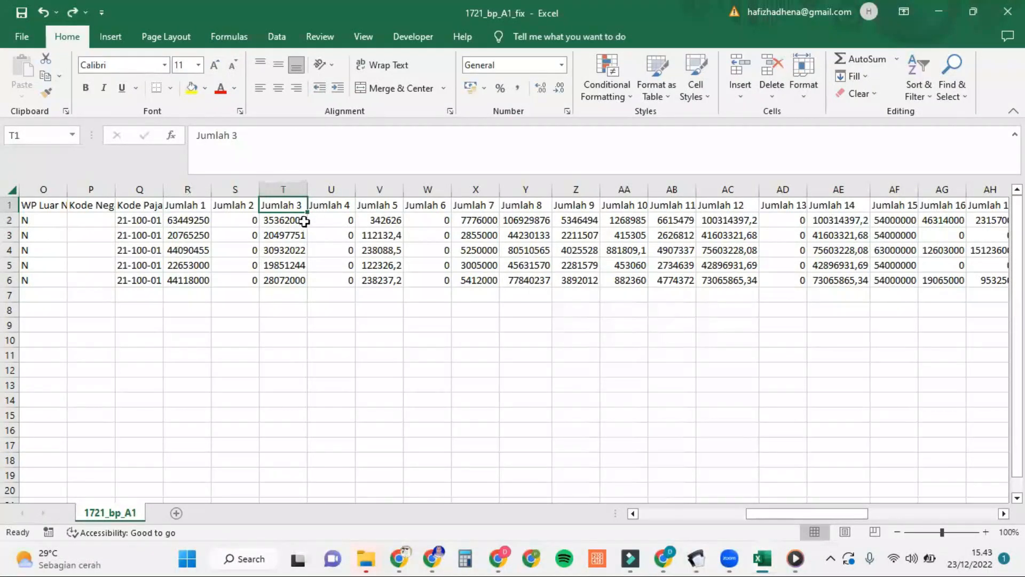
click(301, 221)
mouse_move(772, 558)
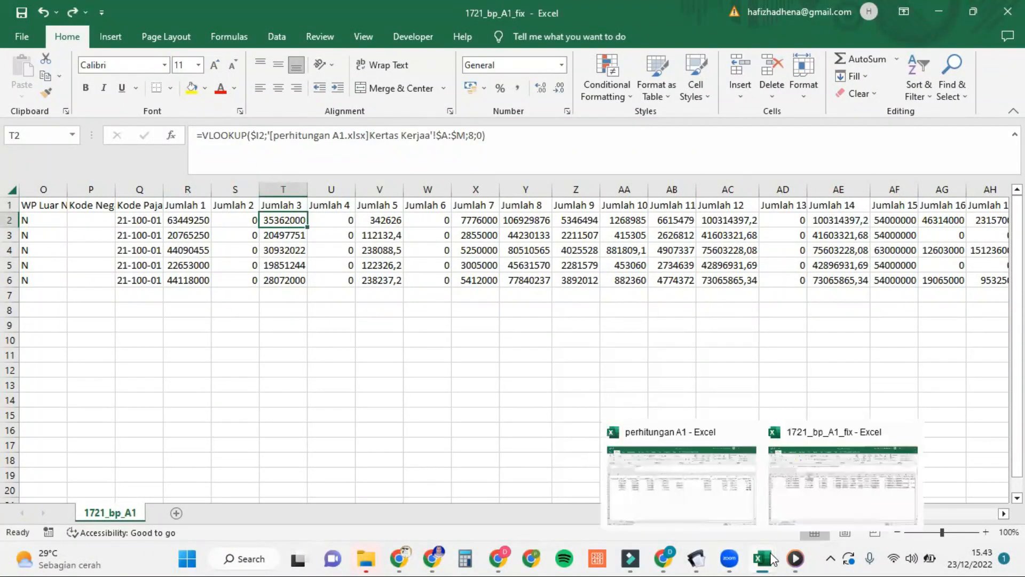
click(736, 506)
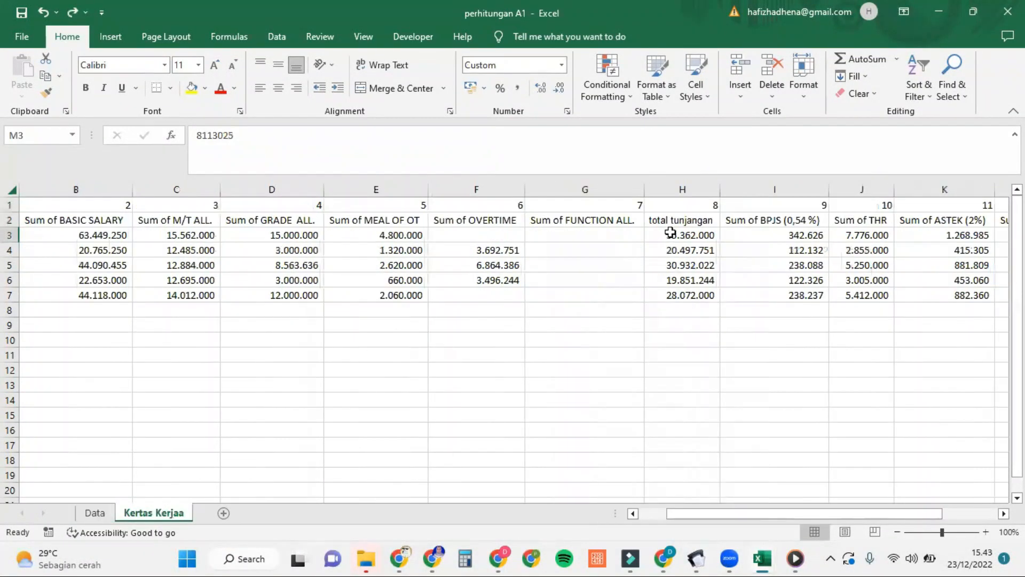
mouse_move(765, 558)
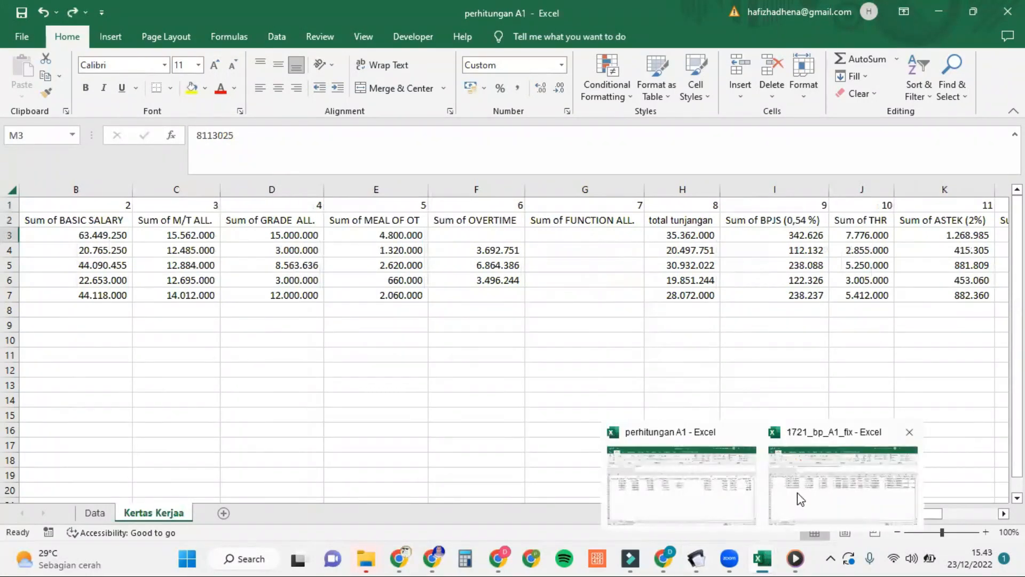
click(795, 499)
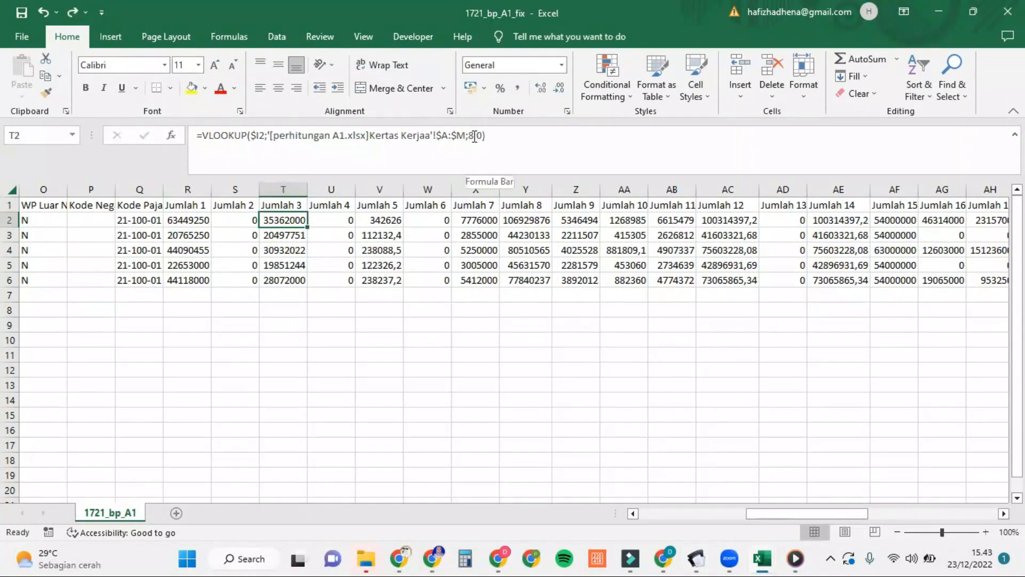
drag(332, 220, 609, 393)
click(335, 220)
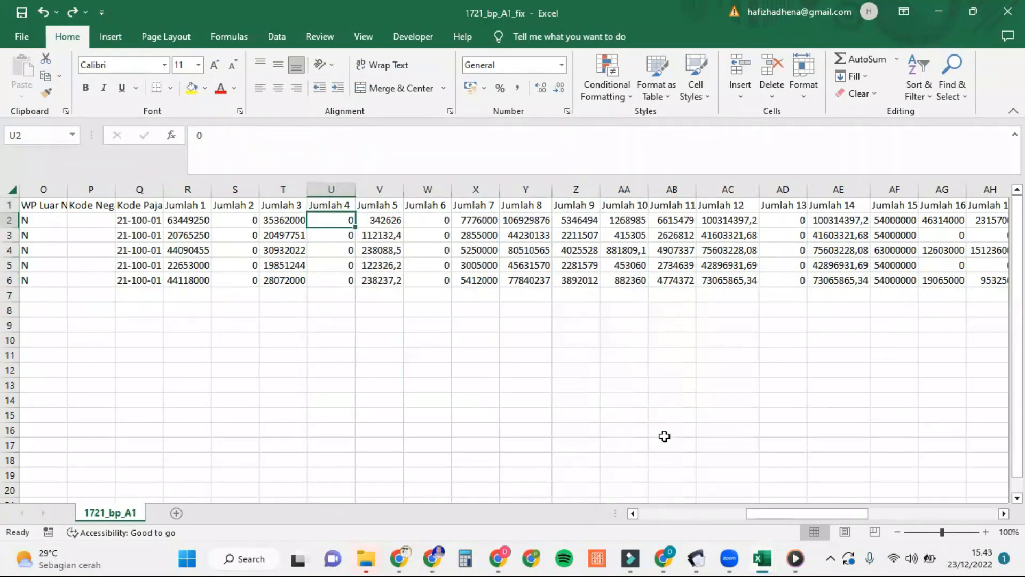
click(740, 485)
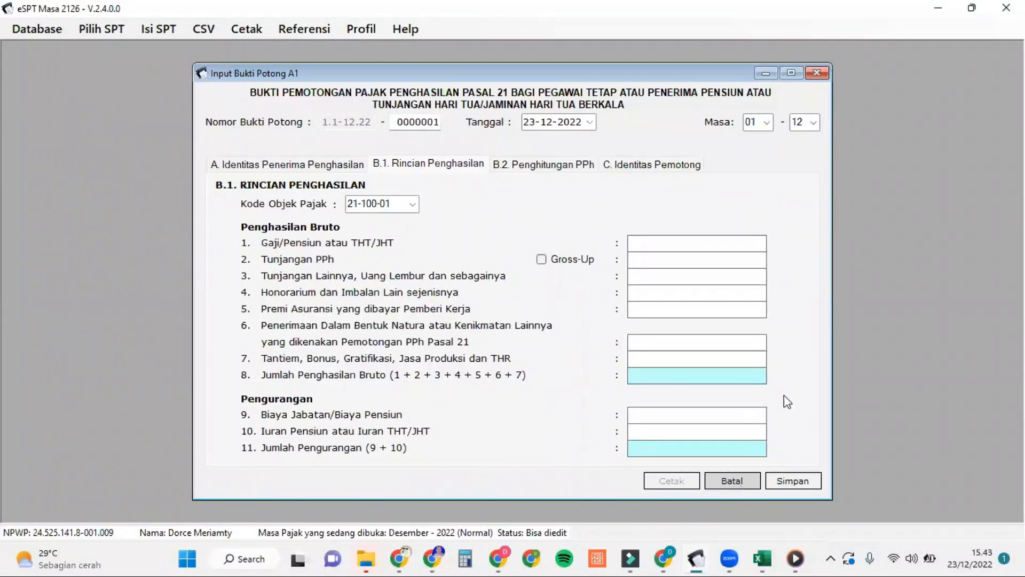
mouse_move(763, 558)
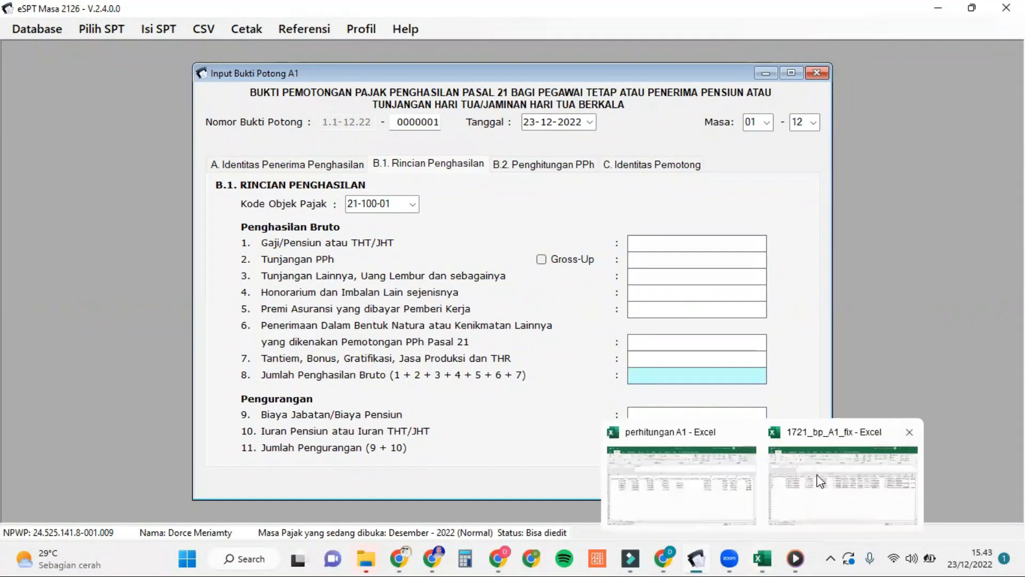
click(814, 478)
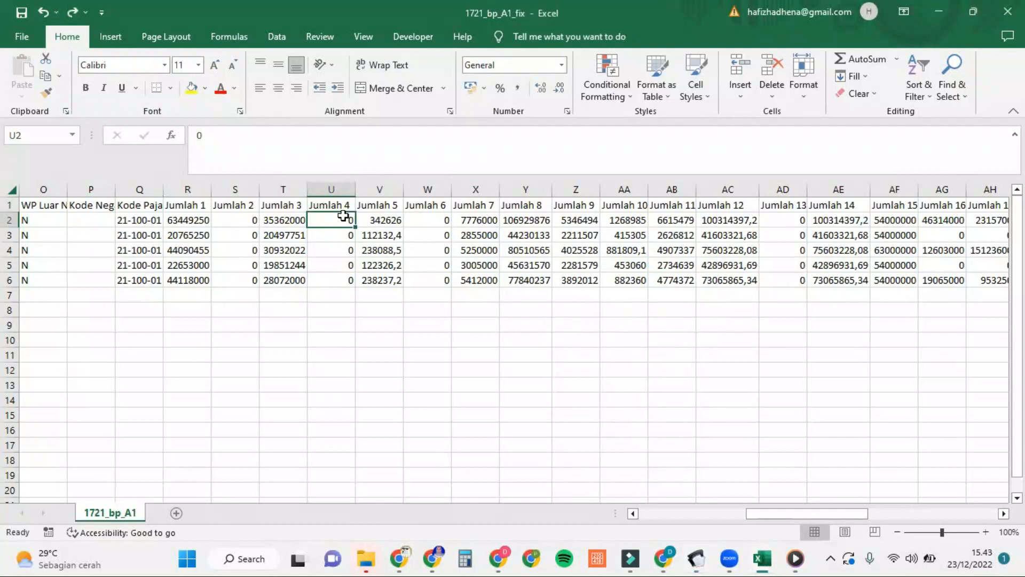
click(389, 220)
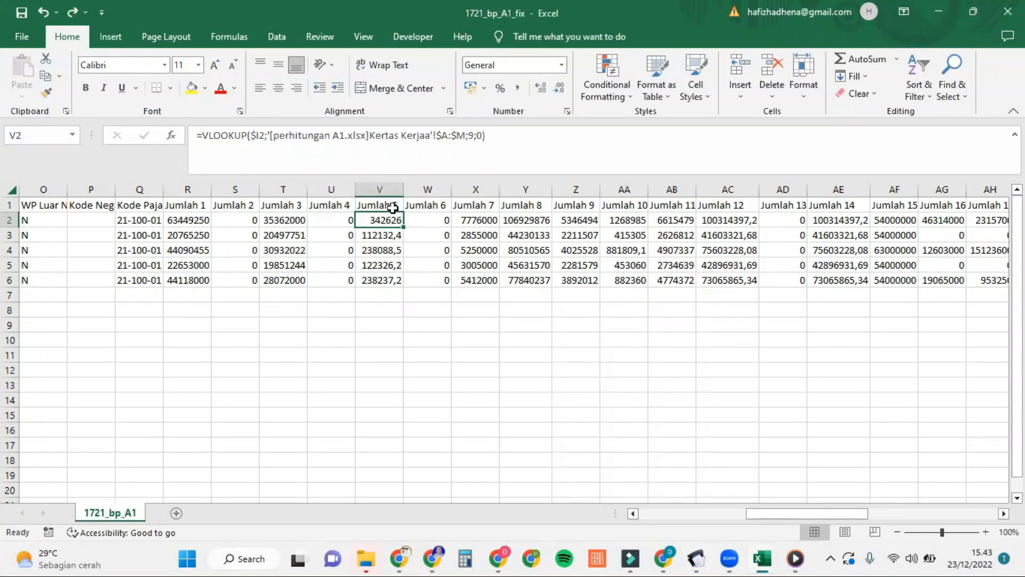
mouse_move(740, 558)
mouse_move(696, 558)
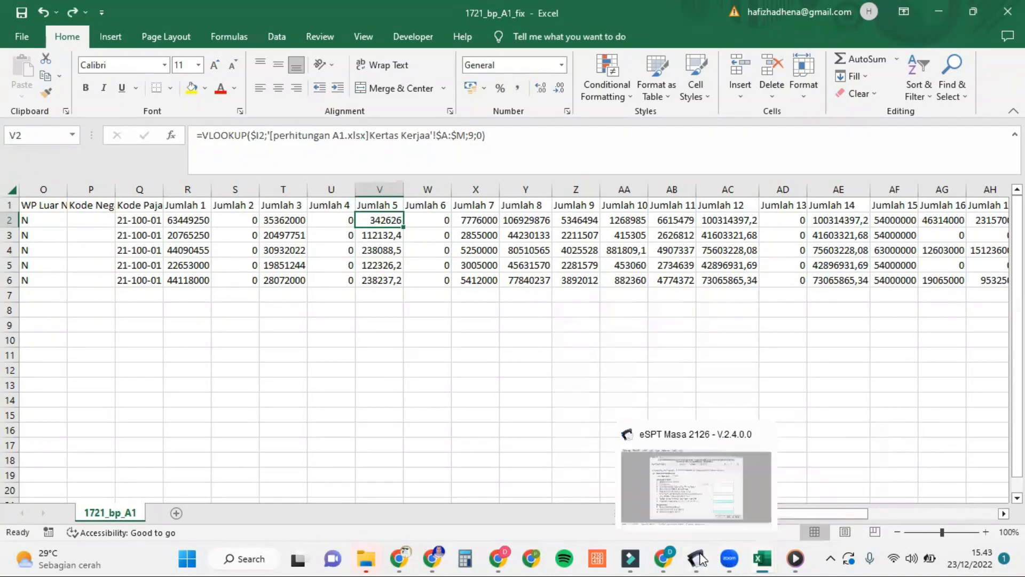
click(736, 492)
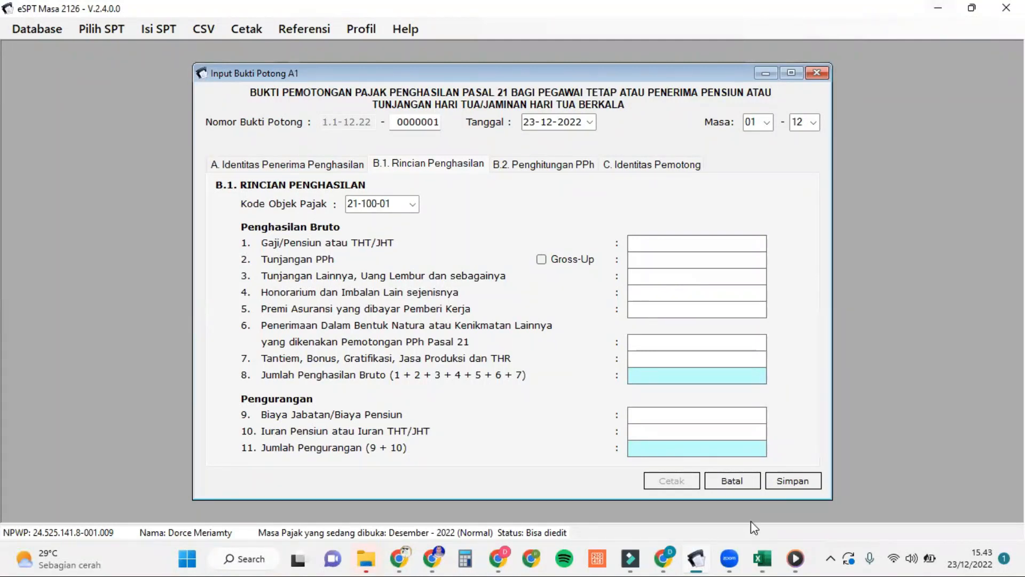
mouse_move(763, 558)
click(830, 450)
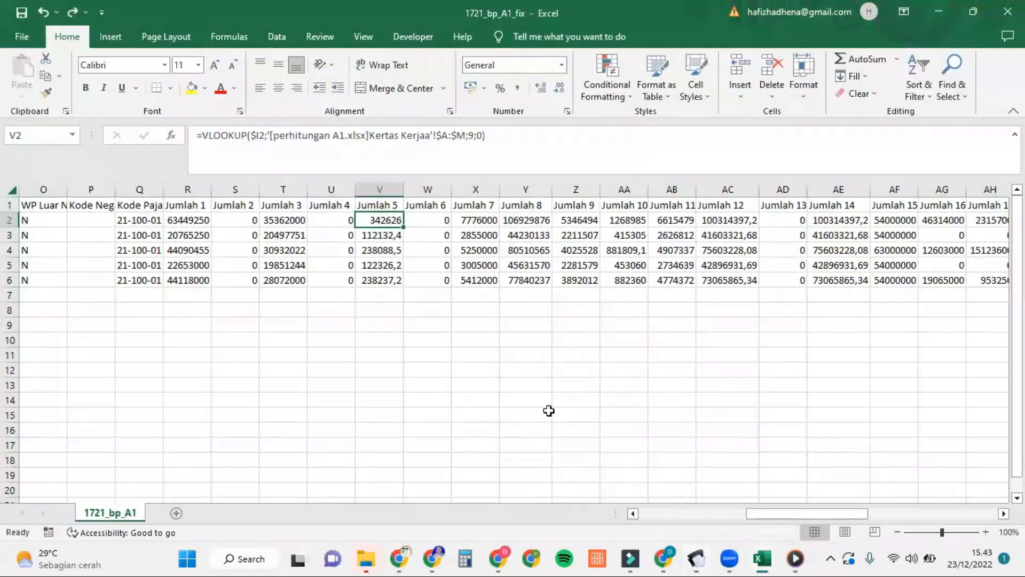
click(715, 485)
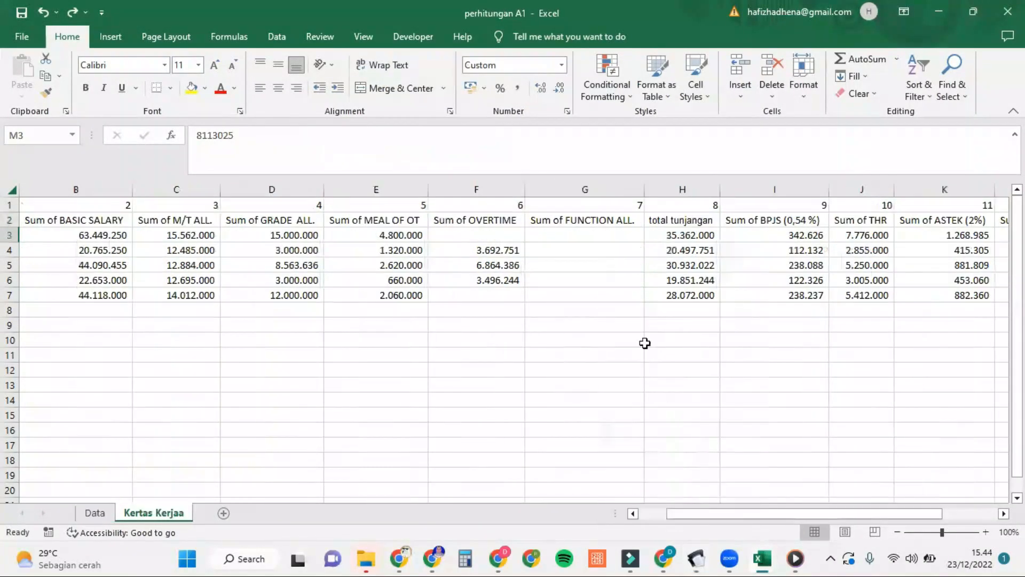
scroll(657, 277, right, 2)
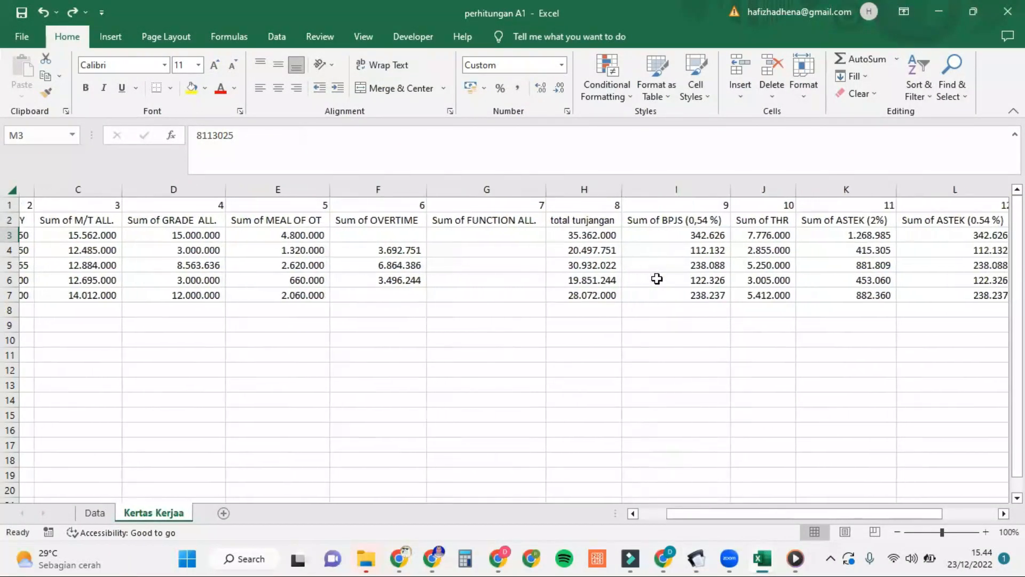
click(683, 235)
mouse_move(774, 555)
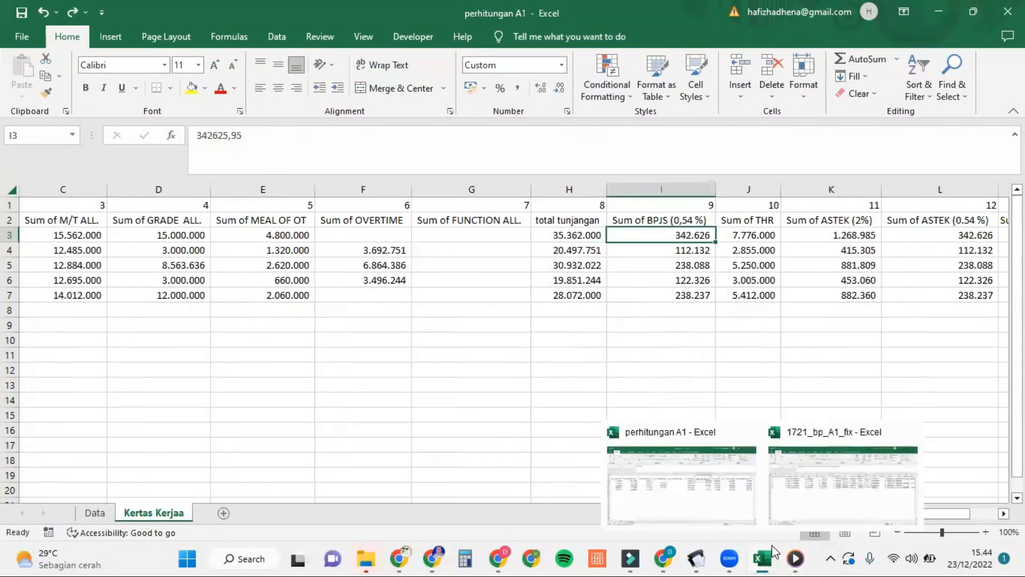
click(814, 491)
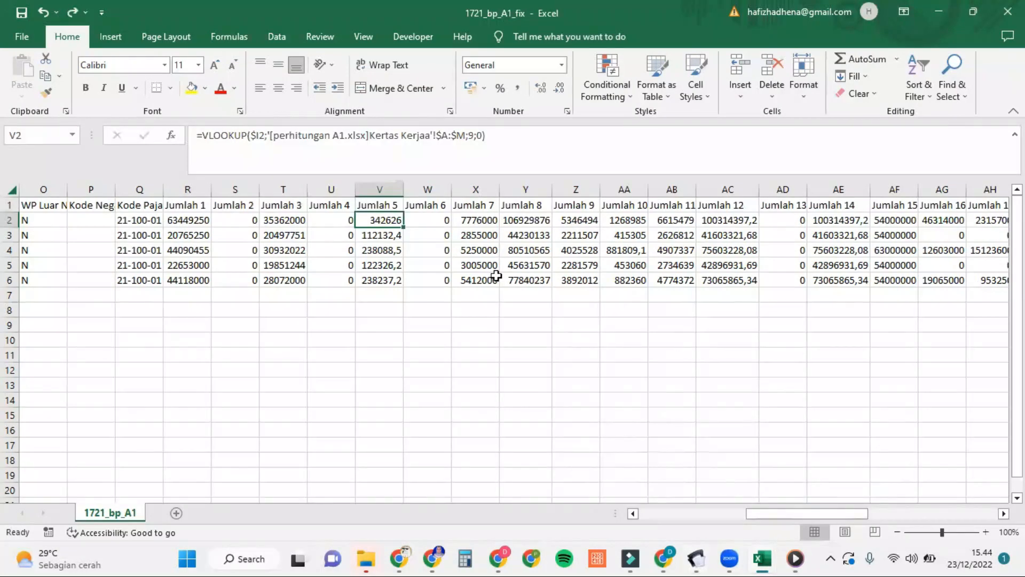
scroll(496, 276, right, 1)
click(393, 214)
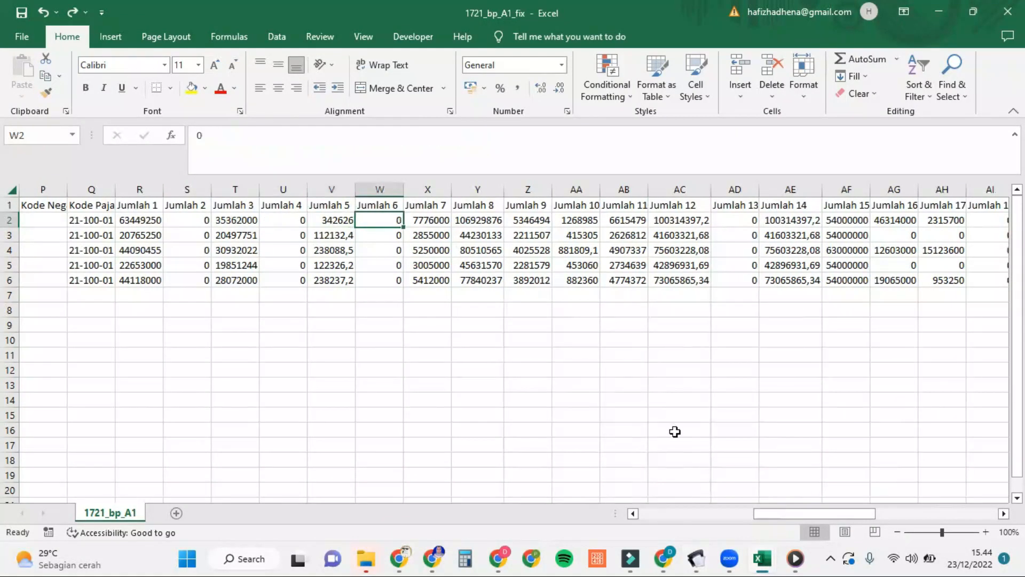
mouse_move(699, 557)
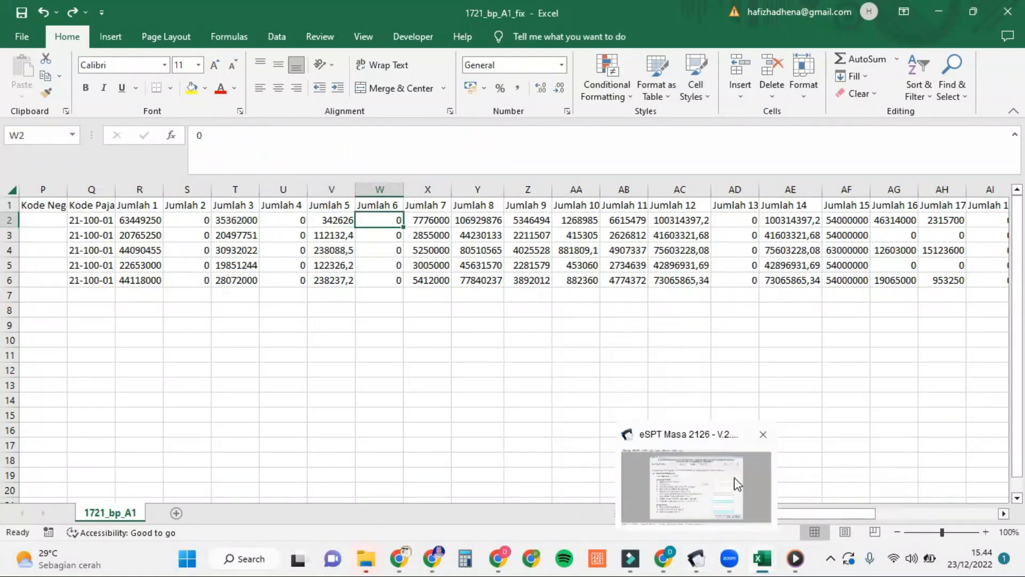
click(735, 477)
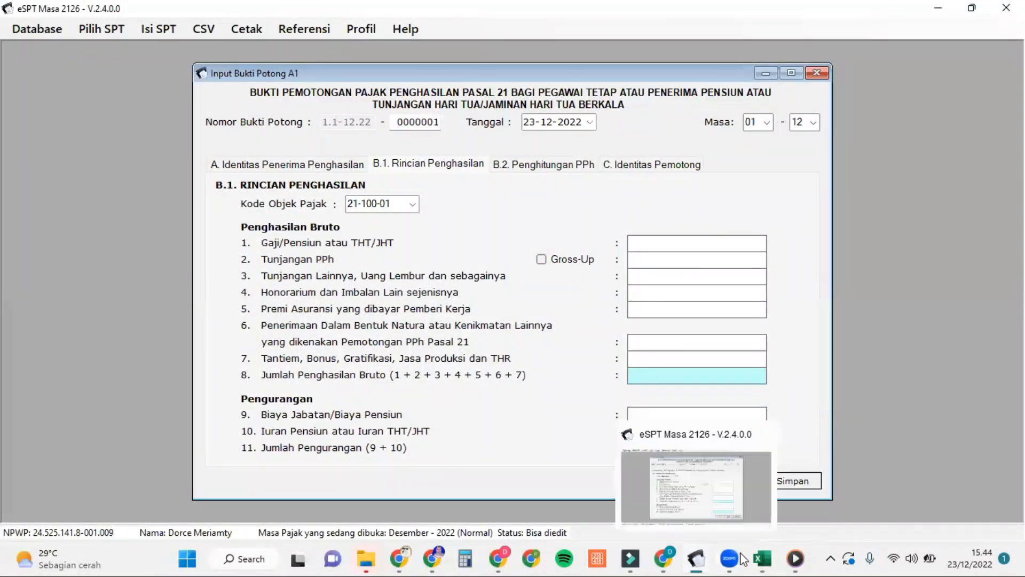
mouse_move(762, 558)
click(807, 499)
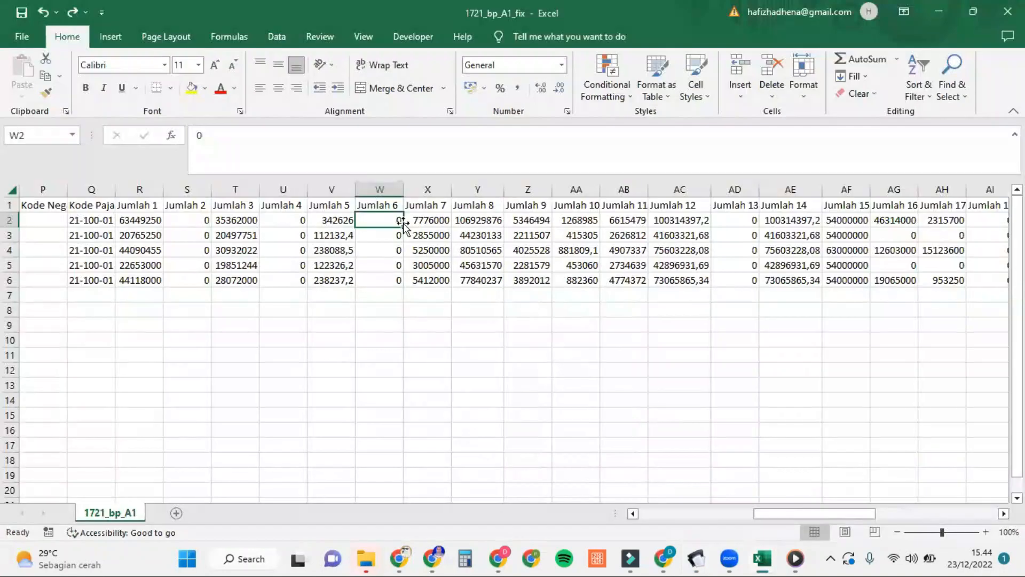
click(425, 223)
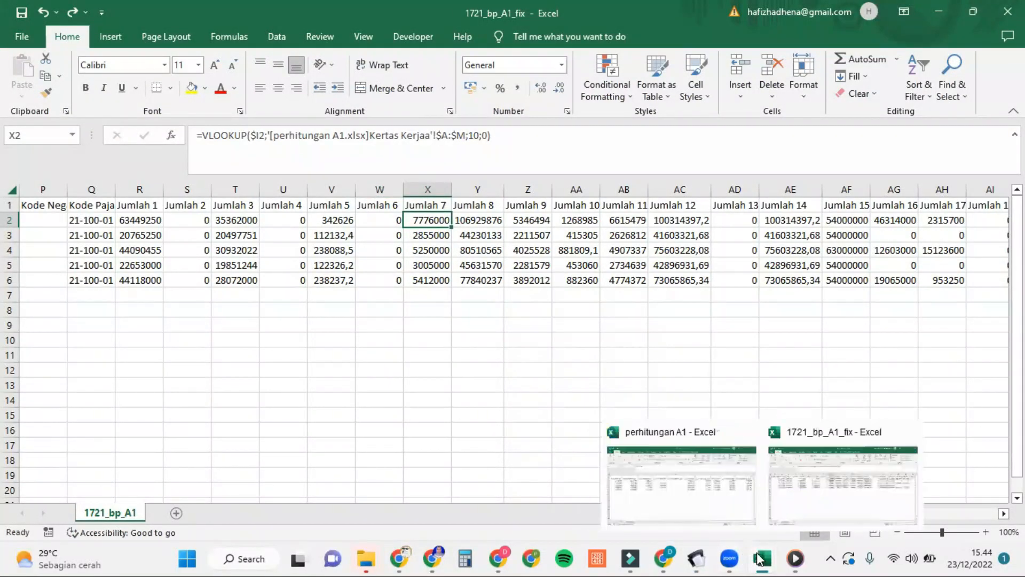
mouse_move(694, 559)
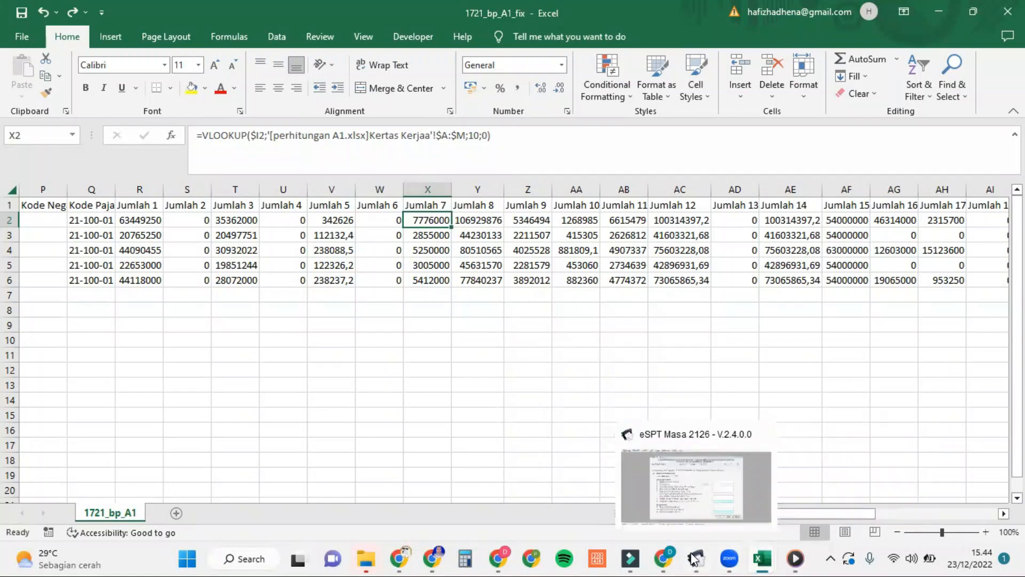
click(736, 485)
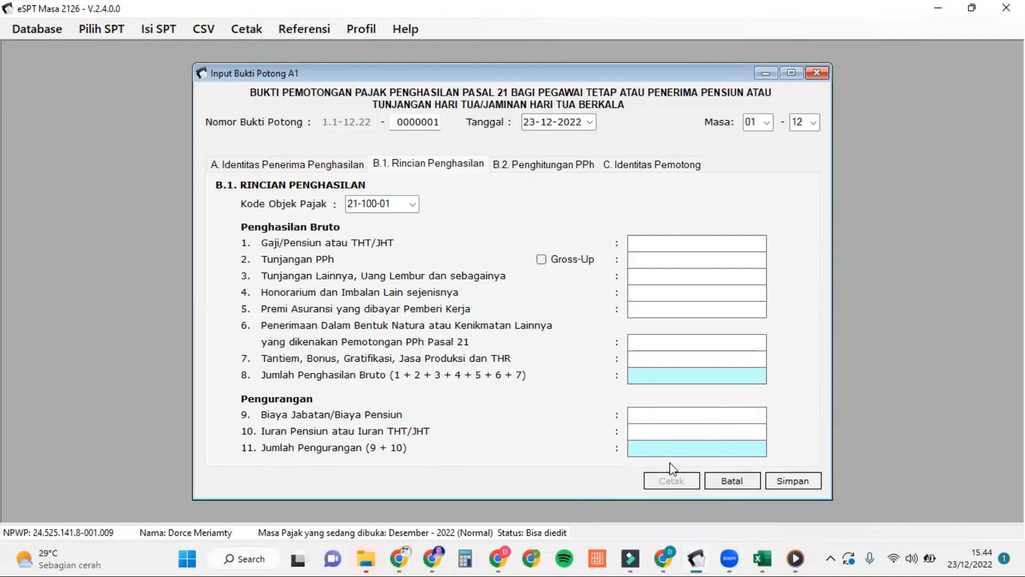
mouse_move(763, 558)
click(808, 498)
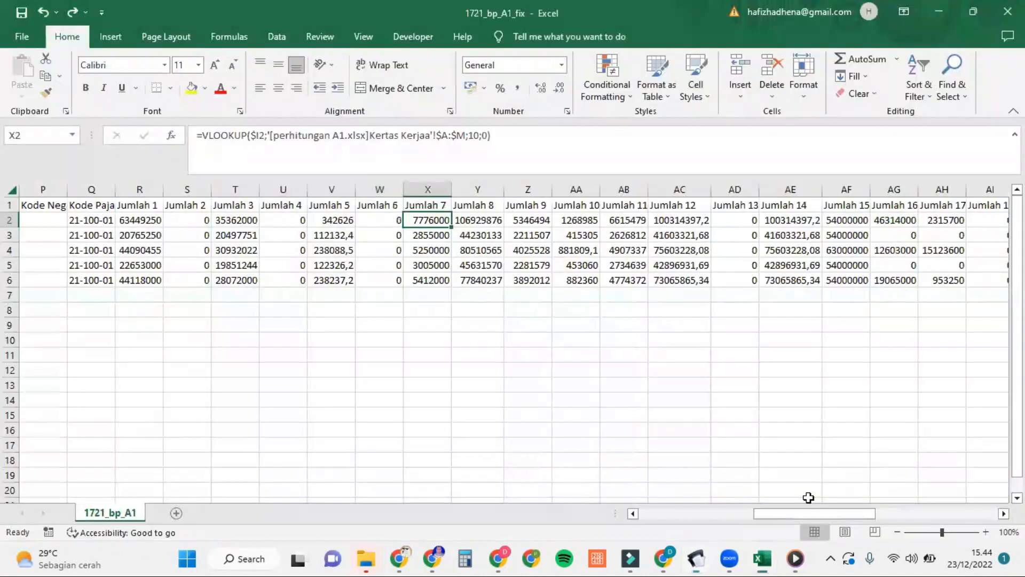
click(695, 465)
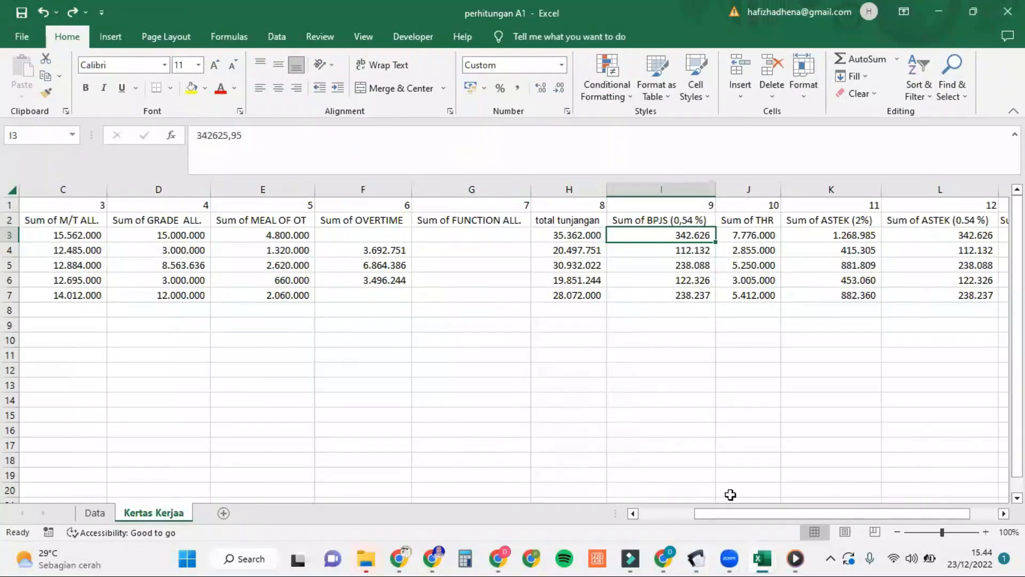
mouse_move(769, 558)
click(823, 508)
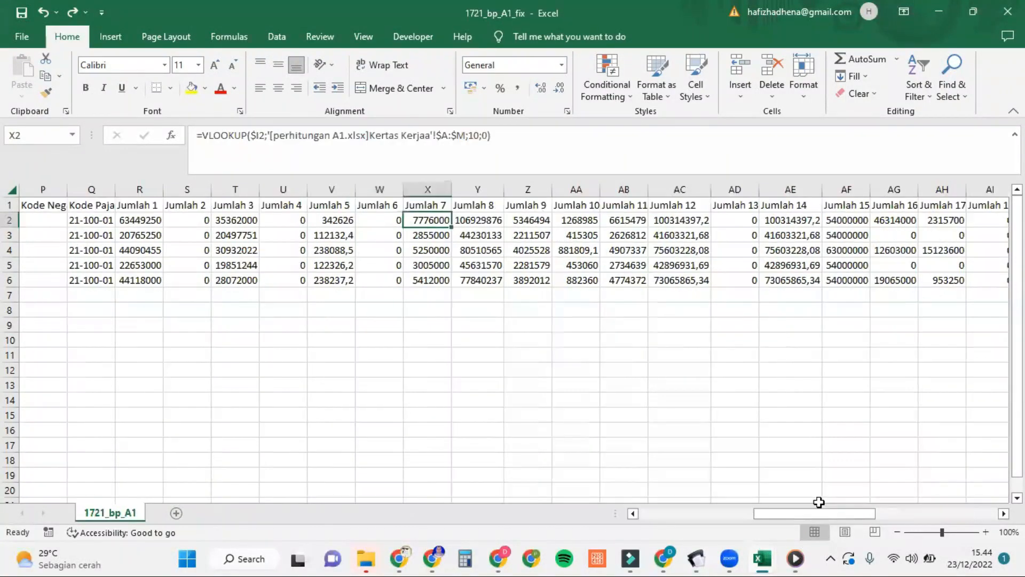
scroll(475, 265, right, 1)
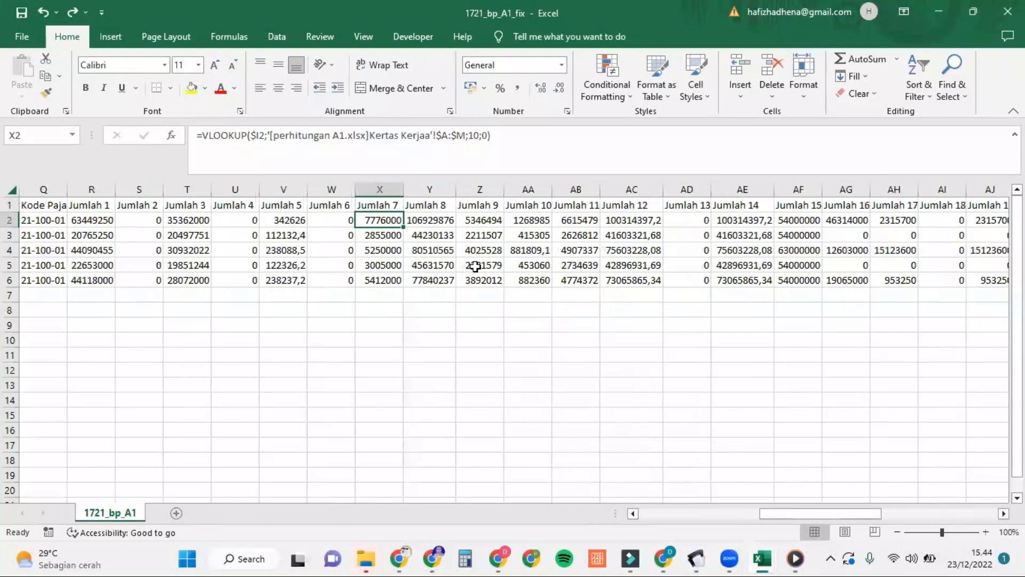
click(436, 220)
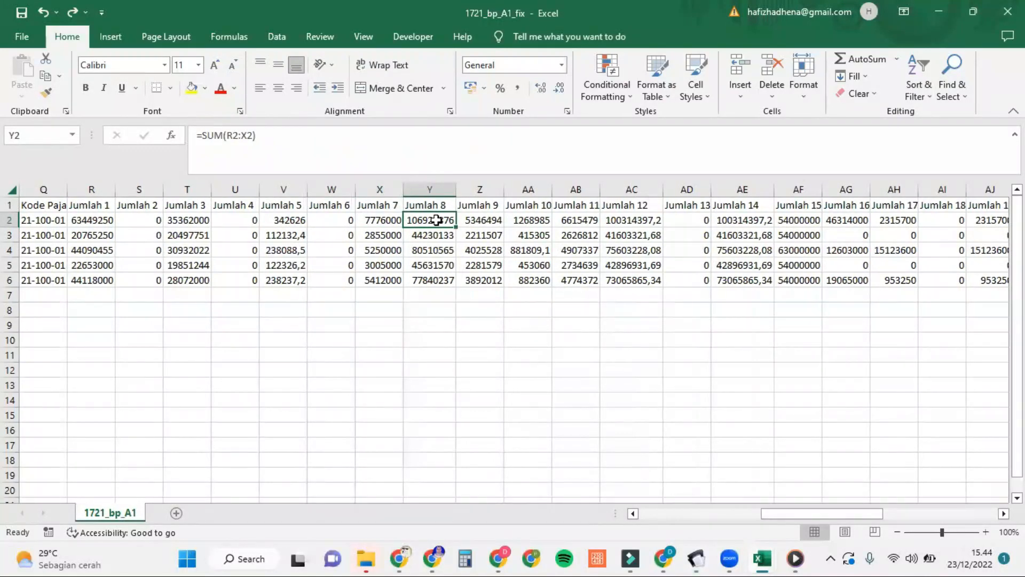
mouse_move(697, 558)
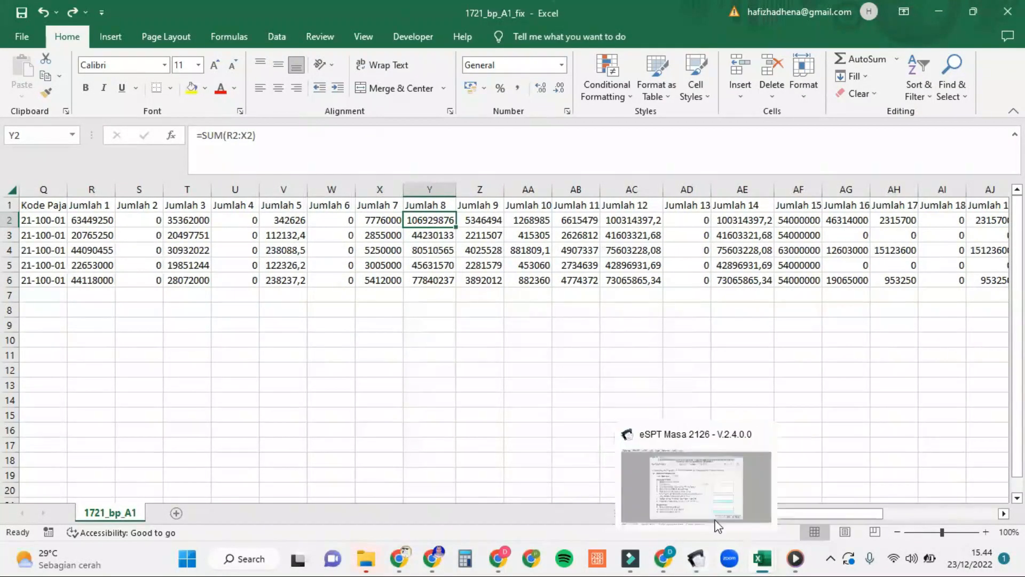
click(728, 499)
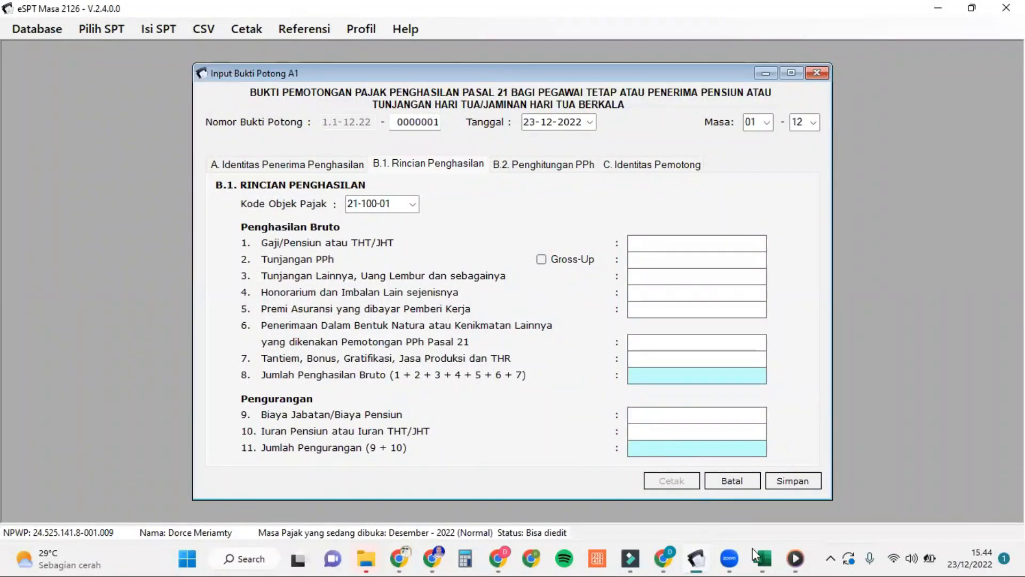
mouse_move(762, 559)
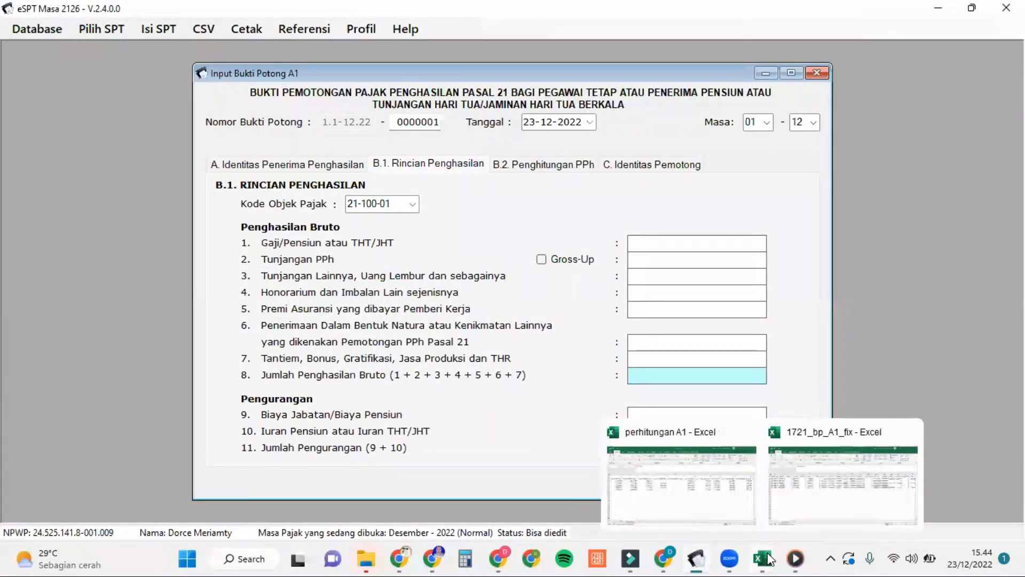
click(822, 500)
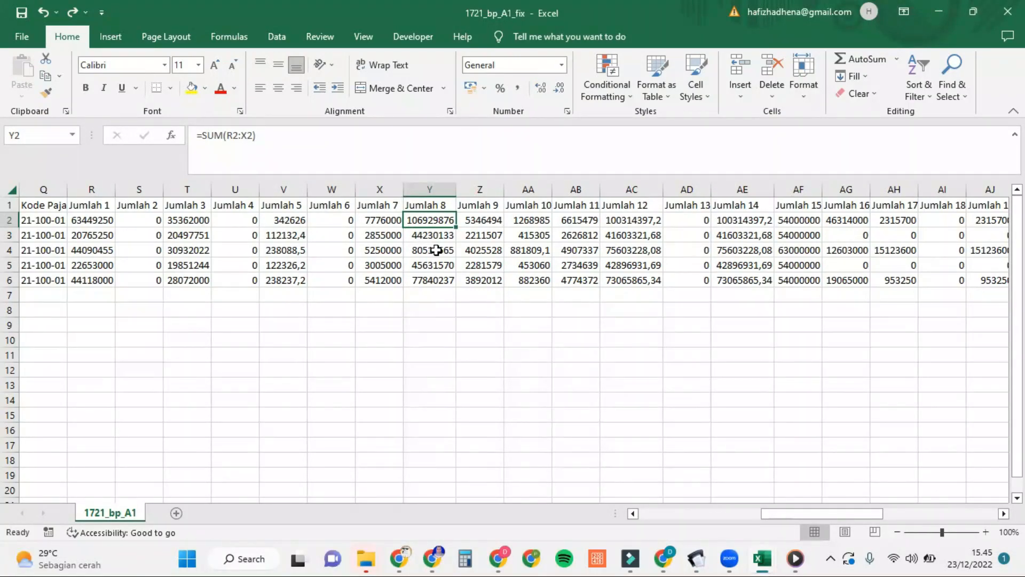
click(492, 222)
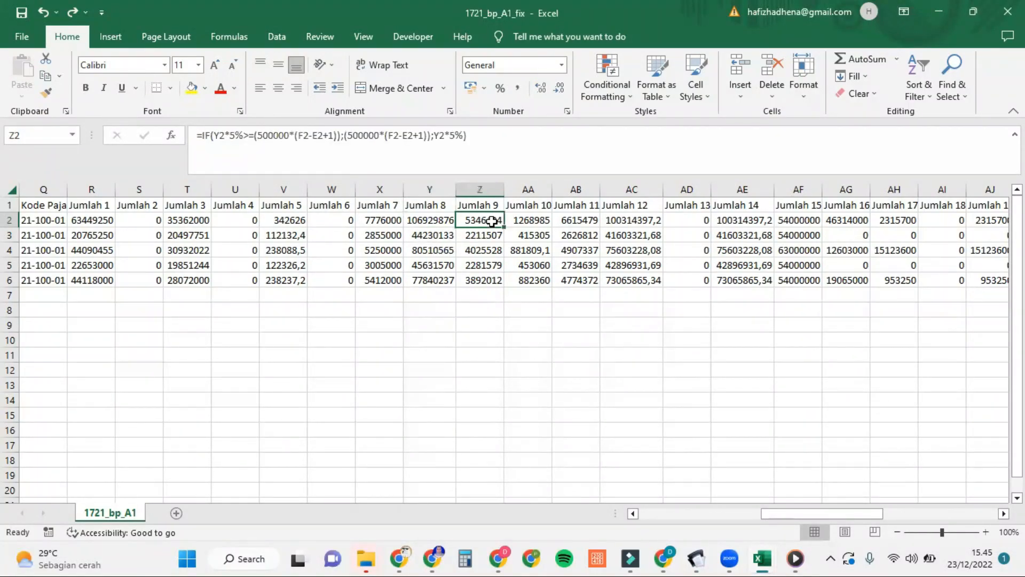
mouse_move(696, 559)
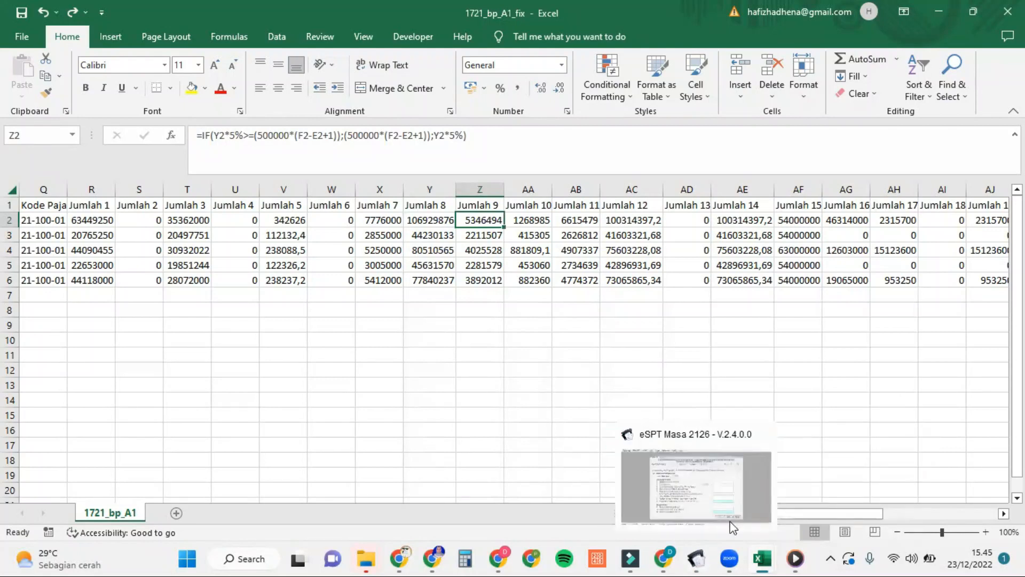
click(741, 492)
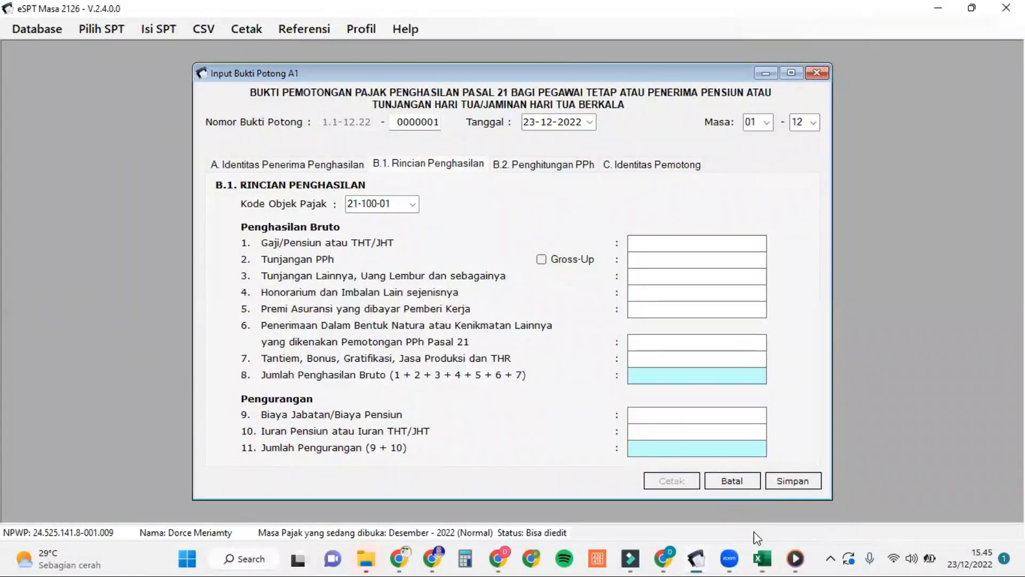
mouse_move(762, 555)
click(825, 486)
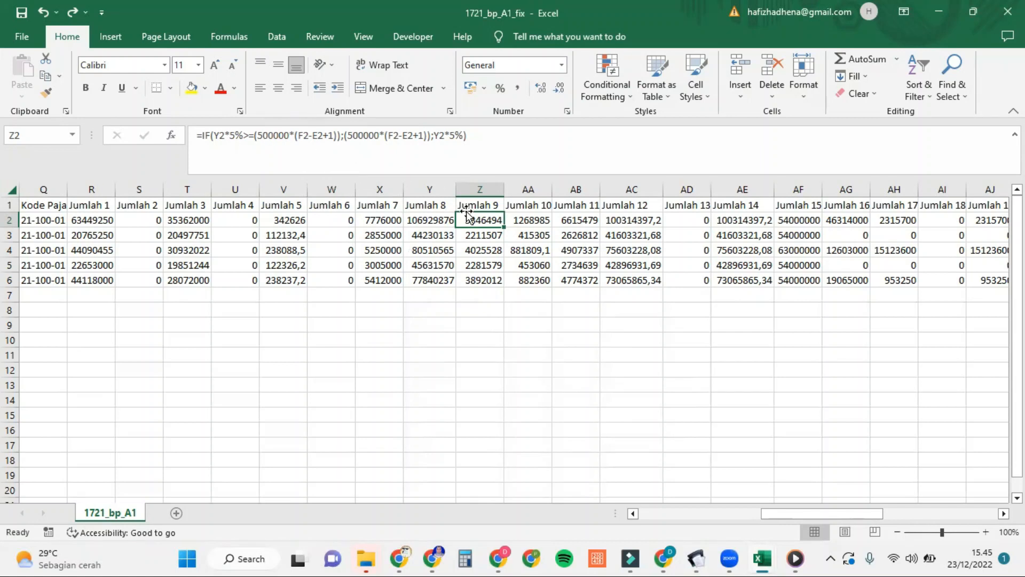
Step: Compare Jumlah 10 with the eSPT form and the ASTEK (2%) sum in the perhitungan A1 workbook
click(540, 208)
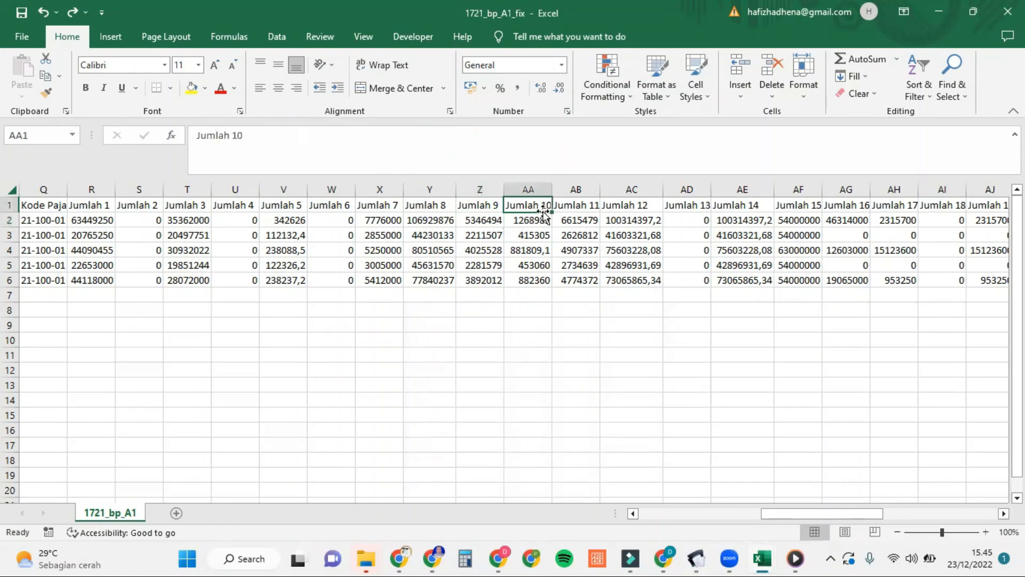
mouse_move(696, 550)
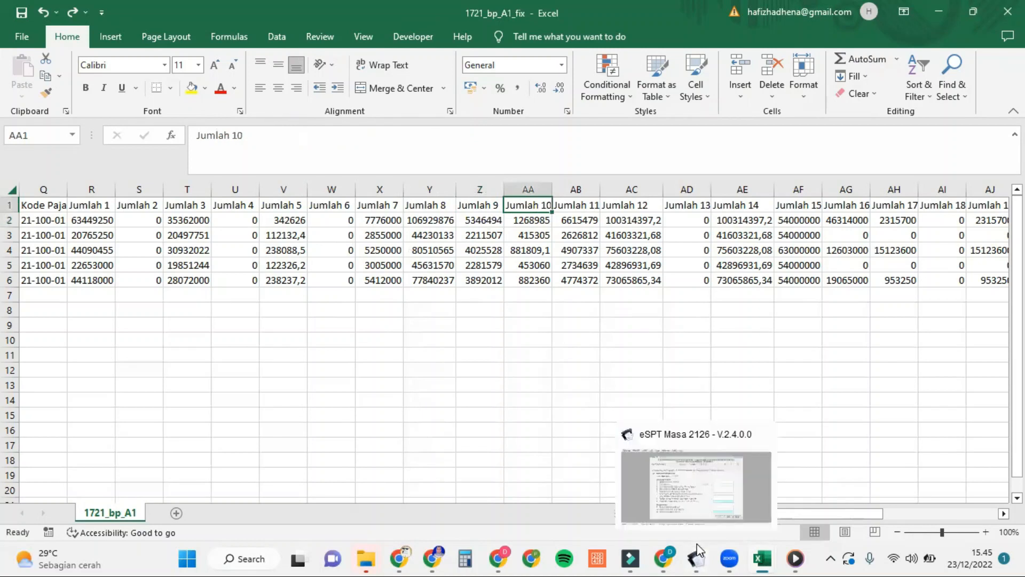
click(701, 499)
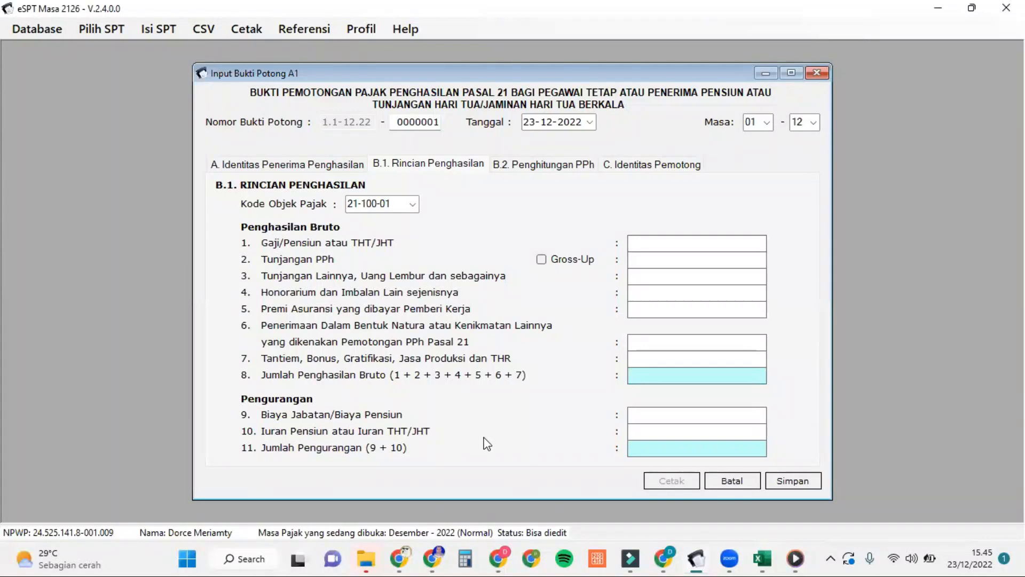
mouse_move(770, 559)
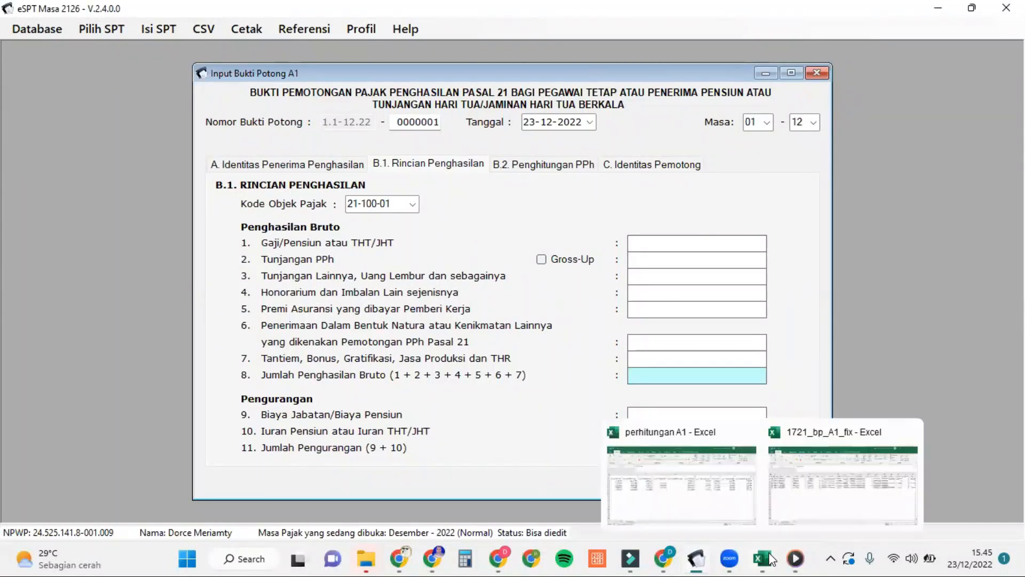
click(808, 509)
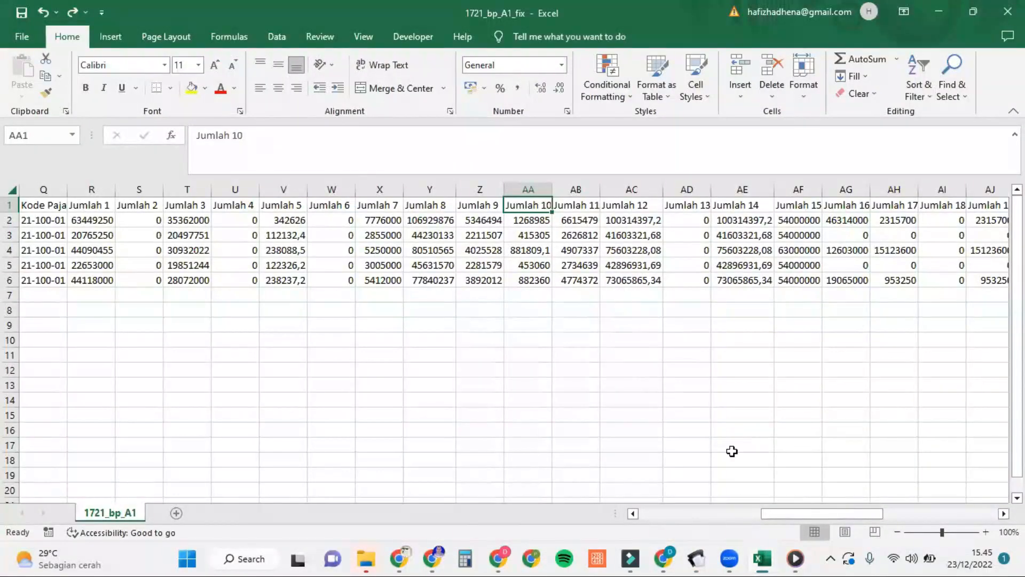
mouse_move(769, 559)
click(723, 478)
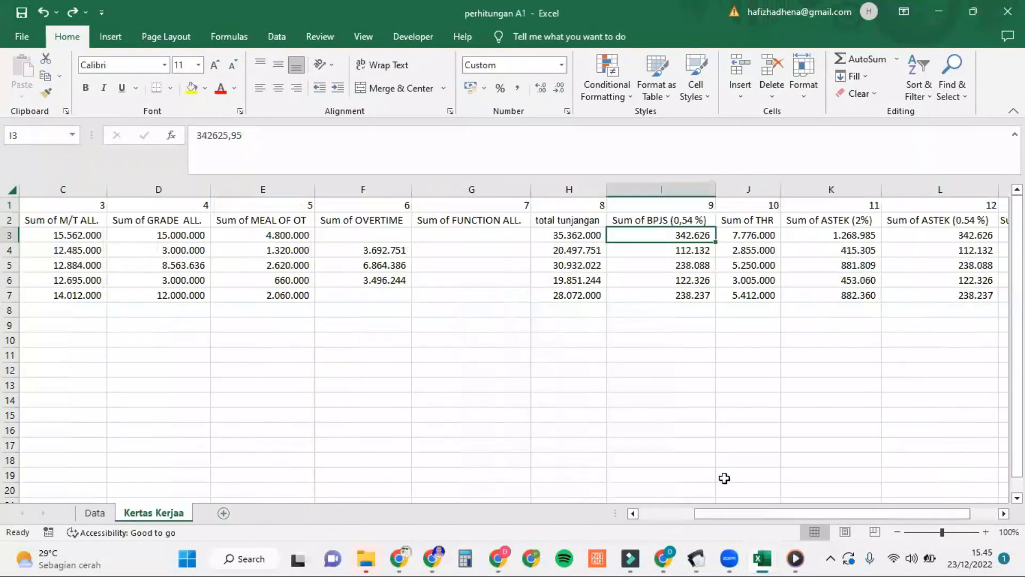
scroll(767, 382, right, 2)
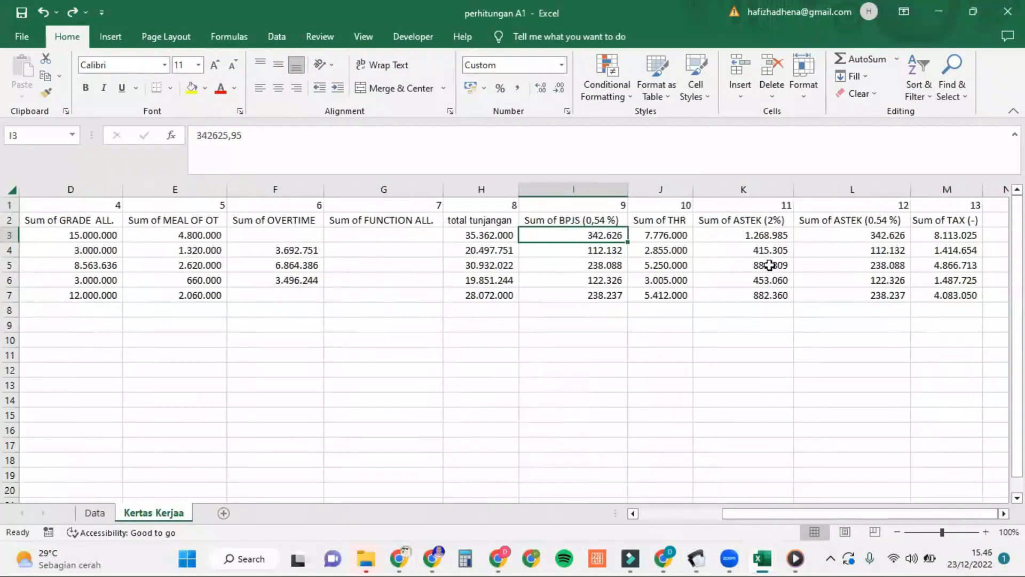
click(774, 237)
mouse_move(764, 559)
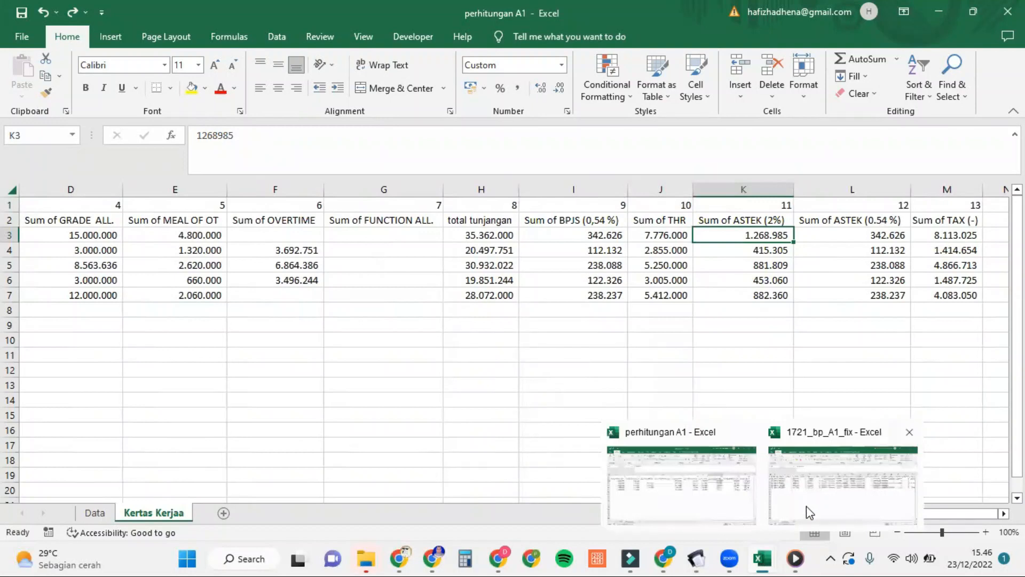
click(815, 501)
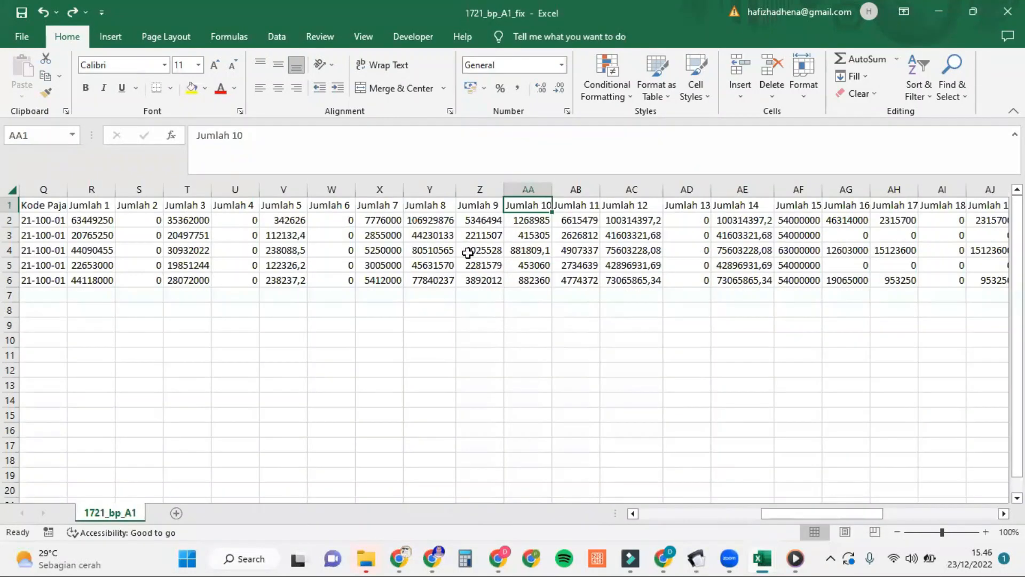
Step: Compare Jumlah 11 with the eSPT form and read its formula in AB2
click(591, 205)
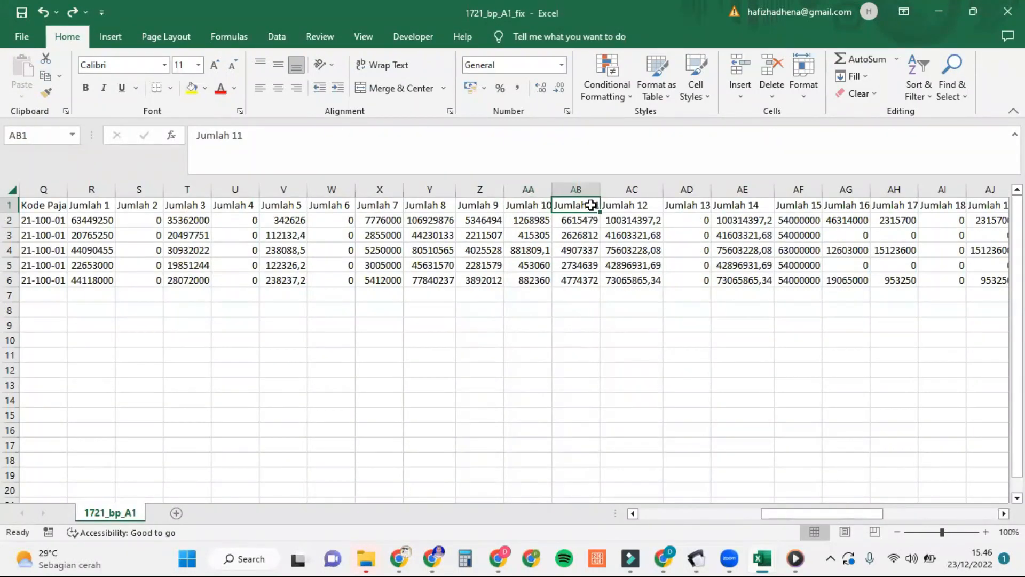
mouse_move(693, 555)
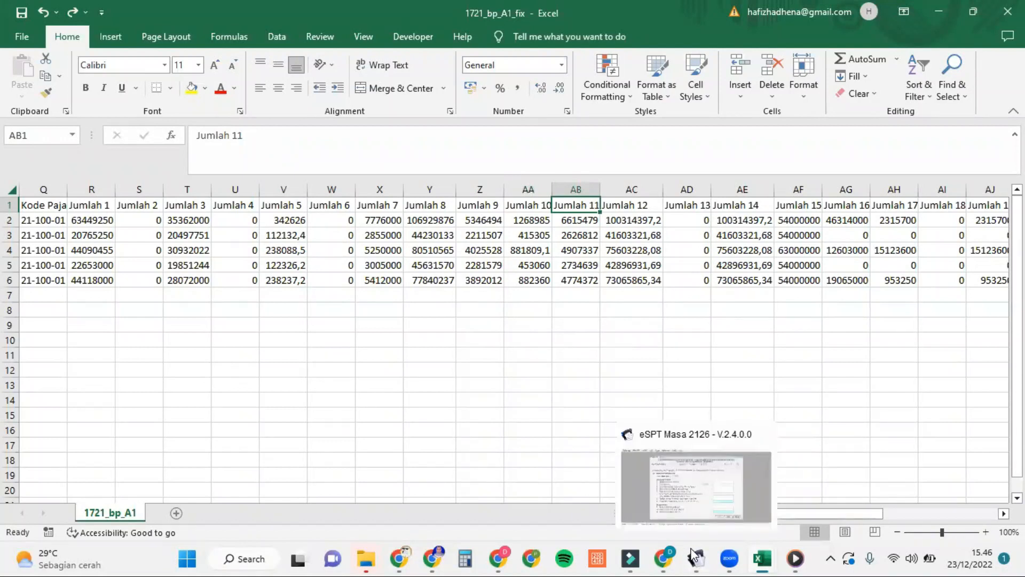
click(718, 478)
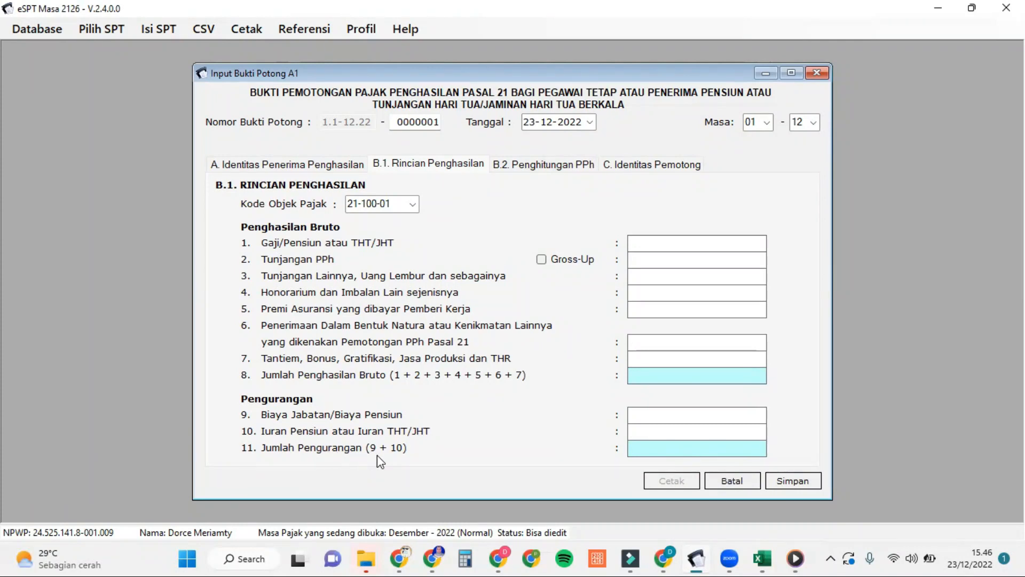
mouse_move(736, 559)
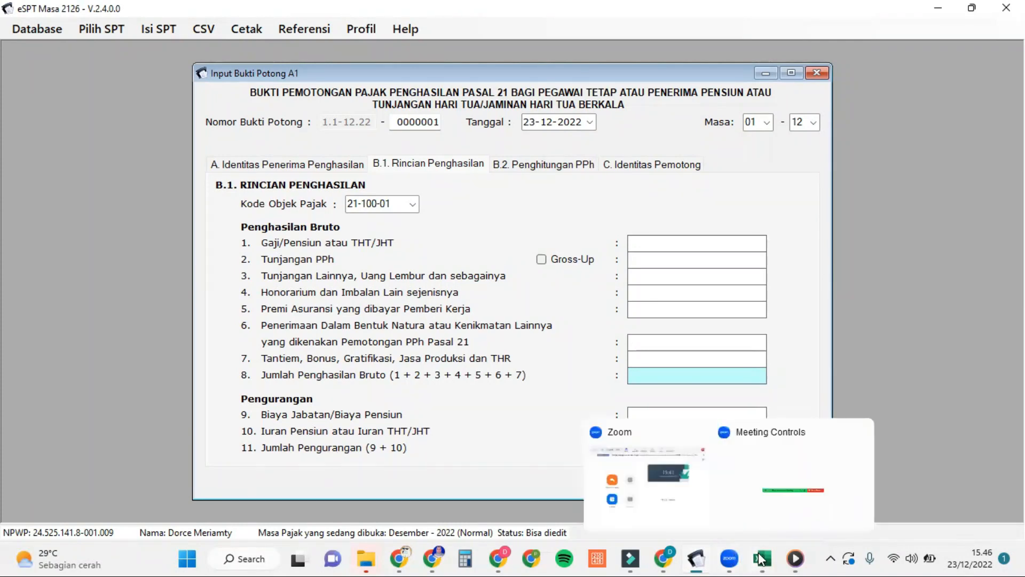
click(797, 473)
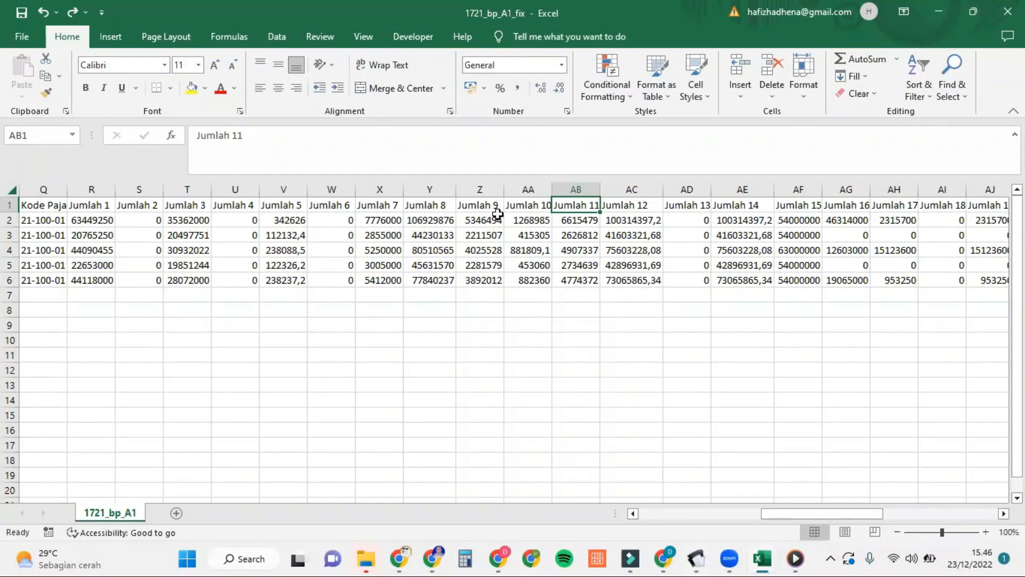
scroll(556, 246, right, 2)
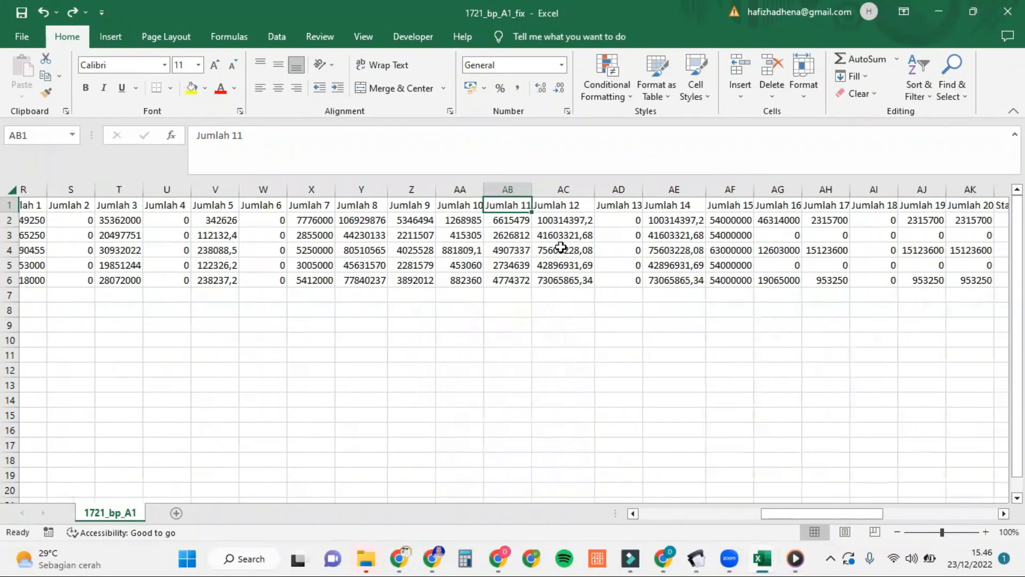
click(540, 220)
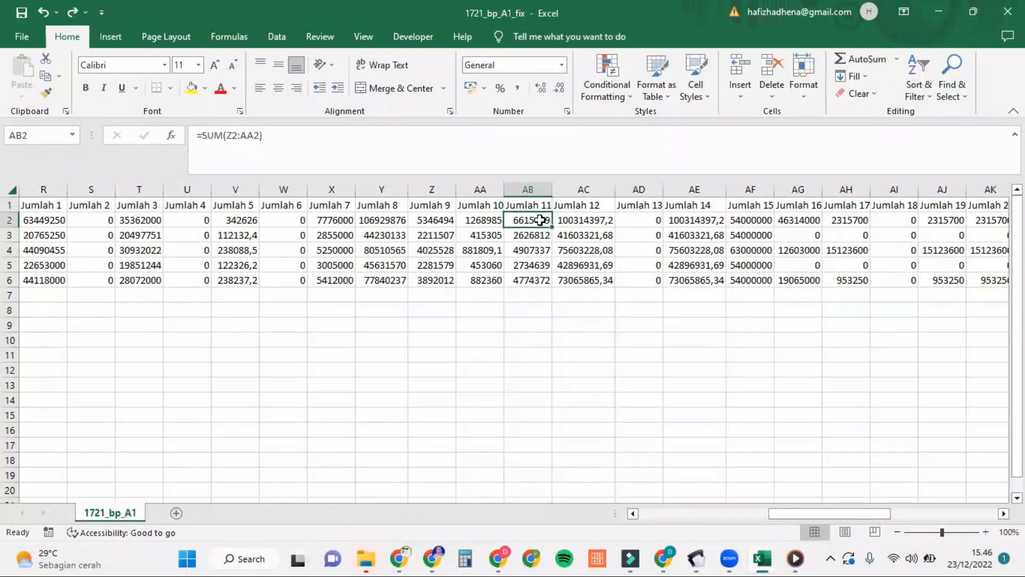
Step: Show the form's B.2 Penghitungan PPh part and read Jumlah 12 in AC2 (=Y2-AB2, 100314397,2)
click(592, 204)
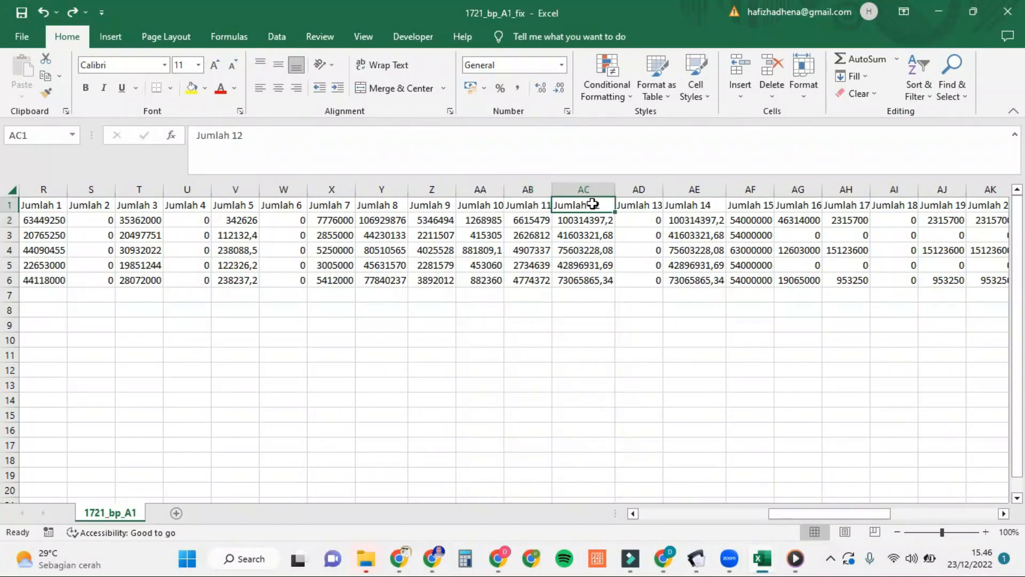
mouse_move(703, 559)
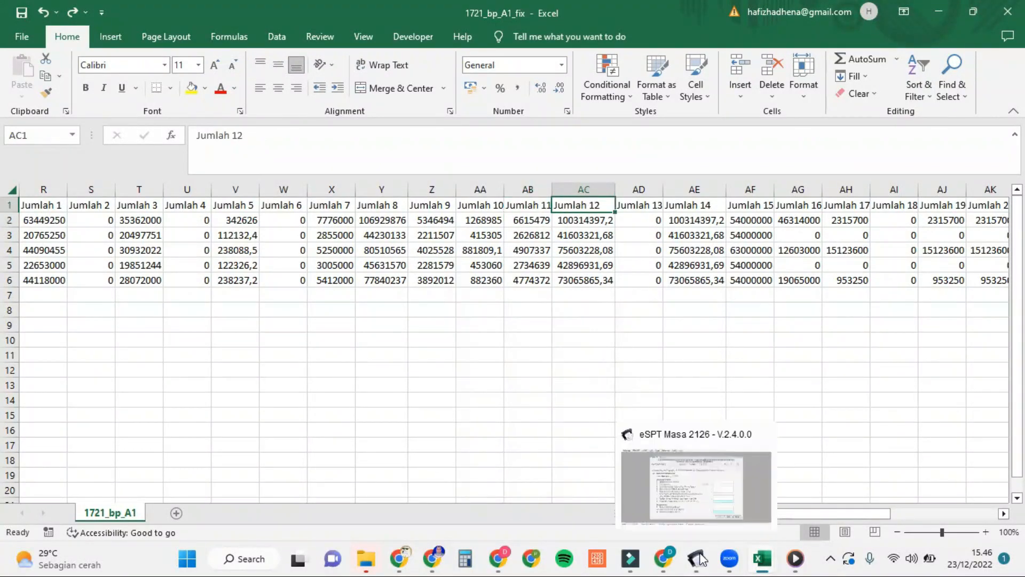
click(712, 508)
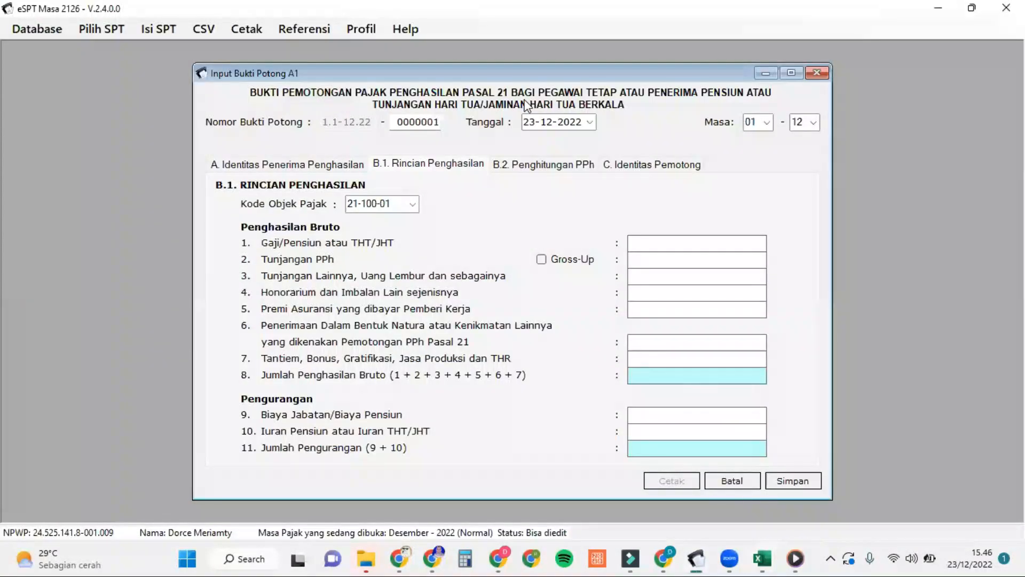
click(536, 167)
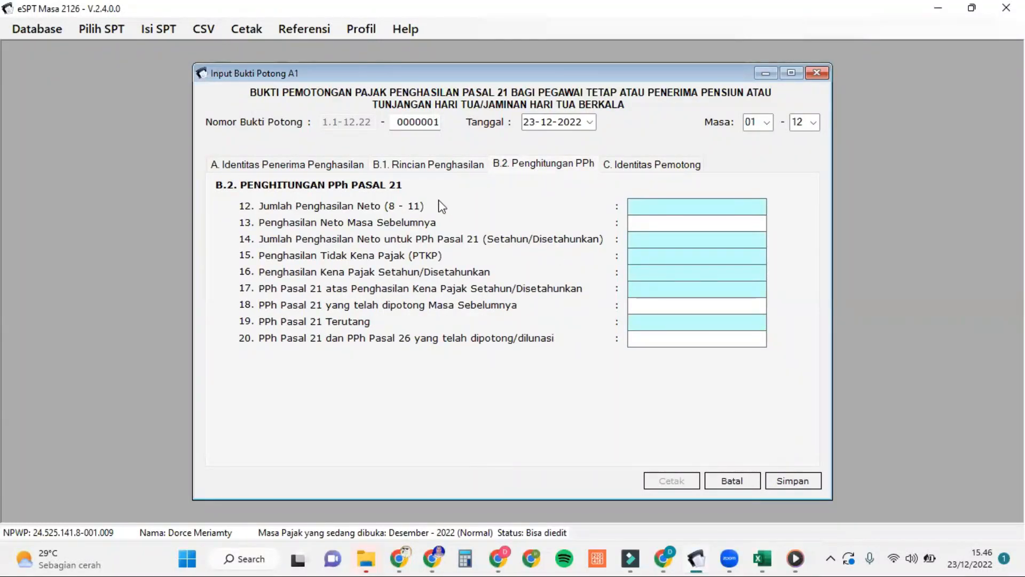
mouse_move(762, 559)
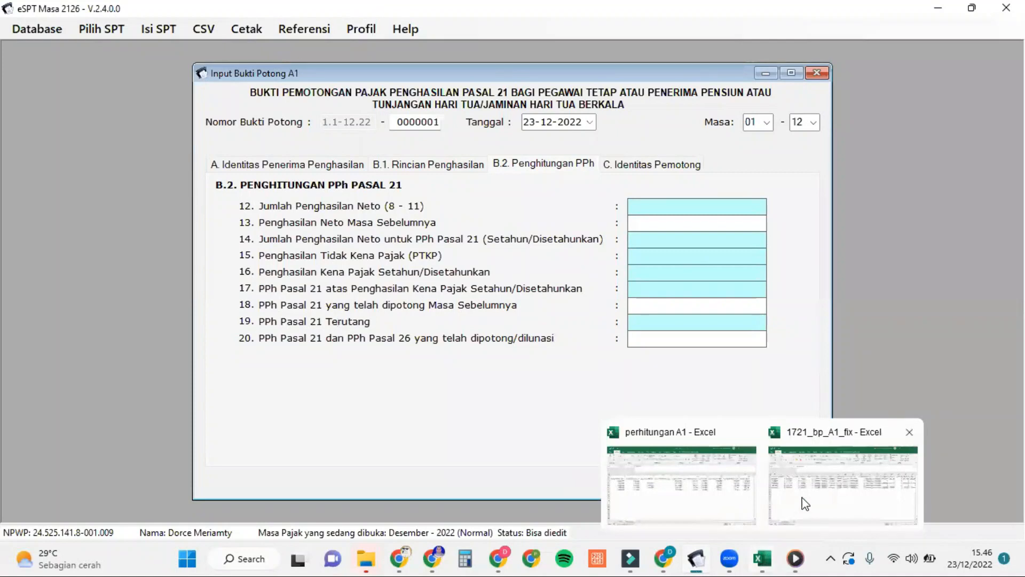
click(813, 482)
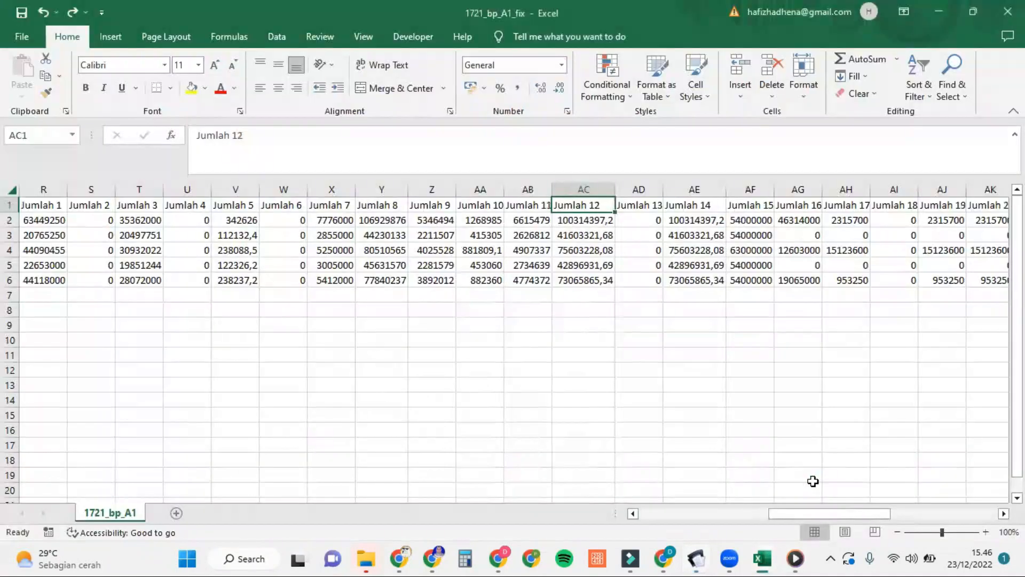
click(602, 225)
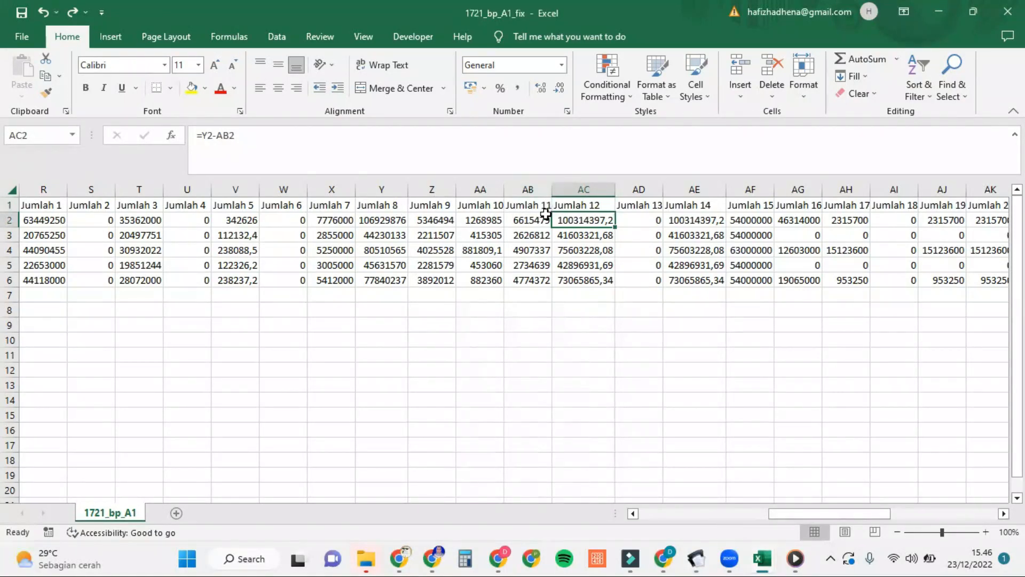
Step: Compare Jumlah 13 with the eSPT form and confirm AD2 is 0
click(652, 207)
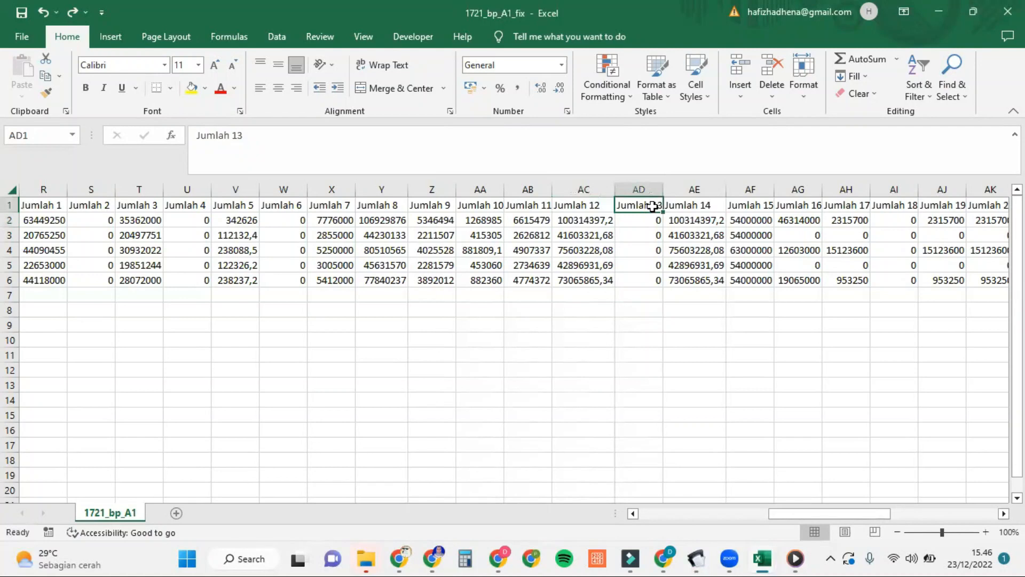
mouse_move(699, 559)
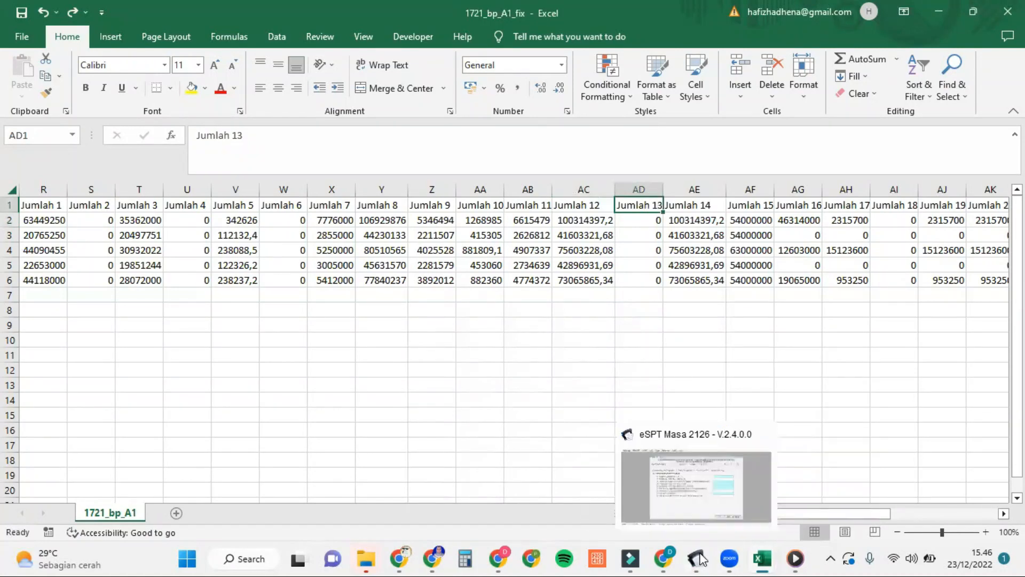
click(724, 472)
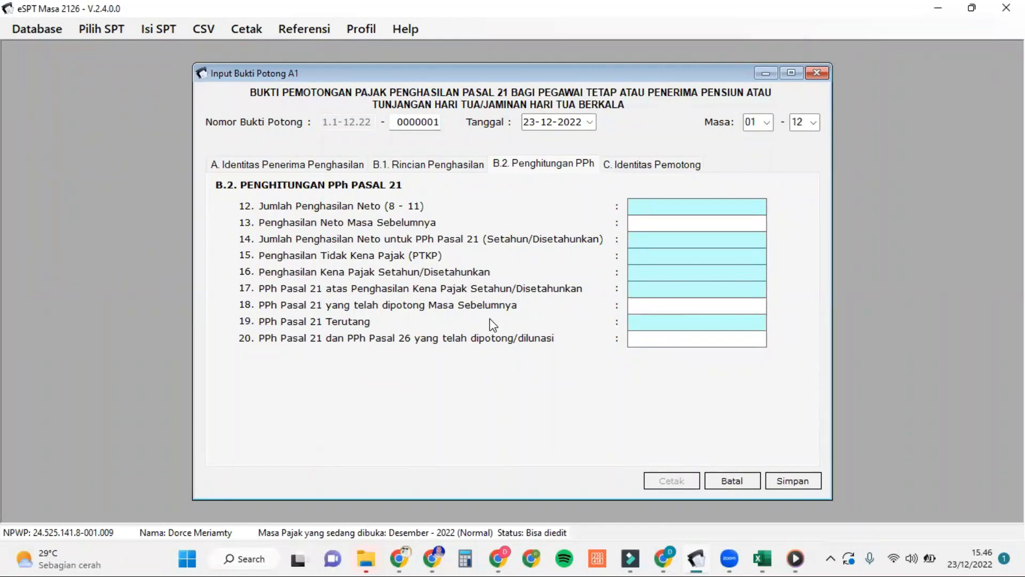
mouse_move(762, 558)
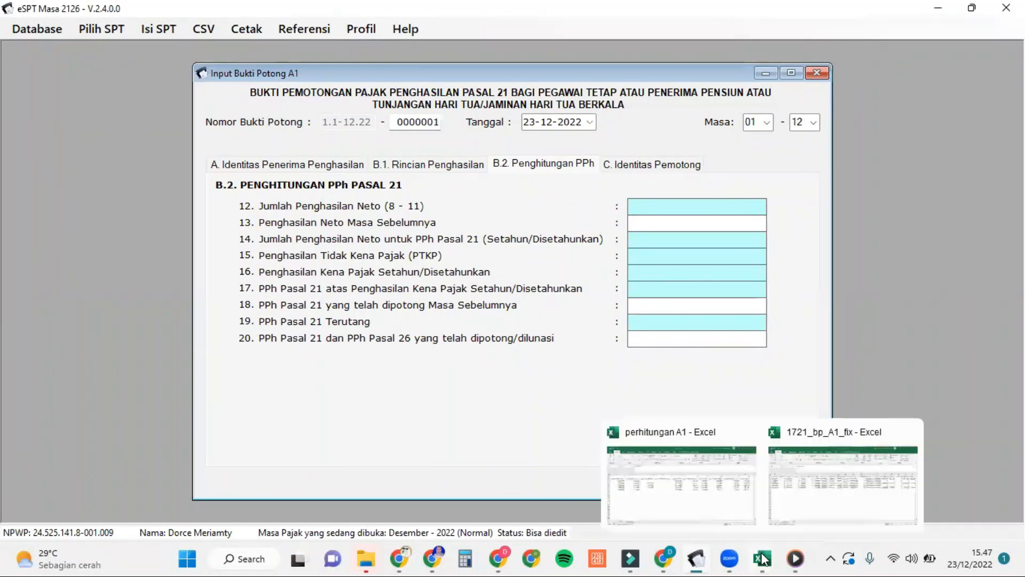
click(821, 474)
click(643, 219)
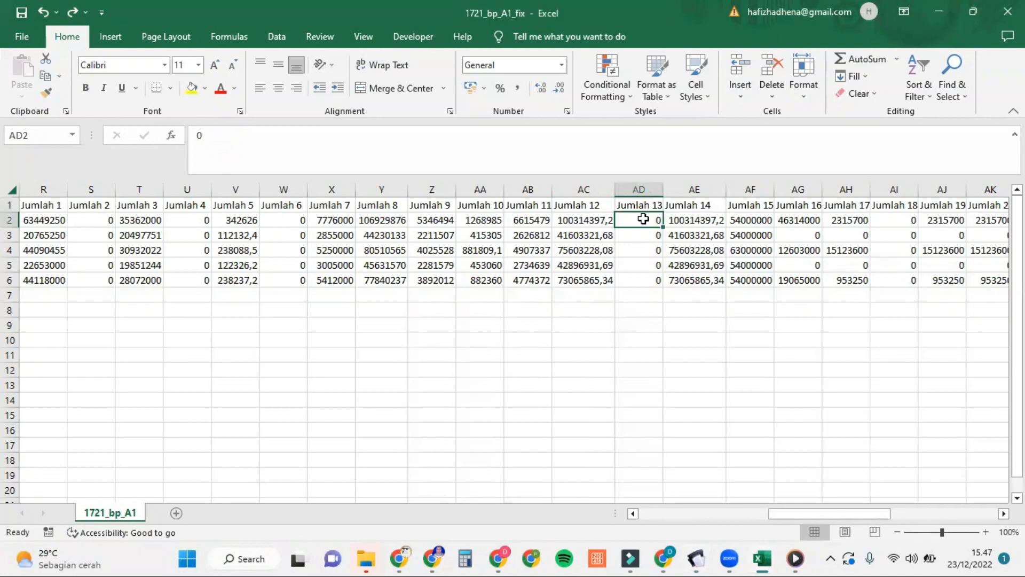
Step: Compare Jumlah 14 with the eSPT form and confirm AE2 is =AC2
scroll(668, 234, right, 3)
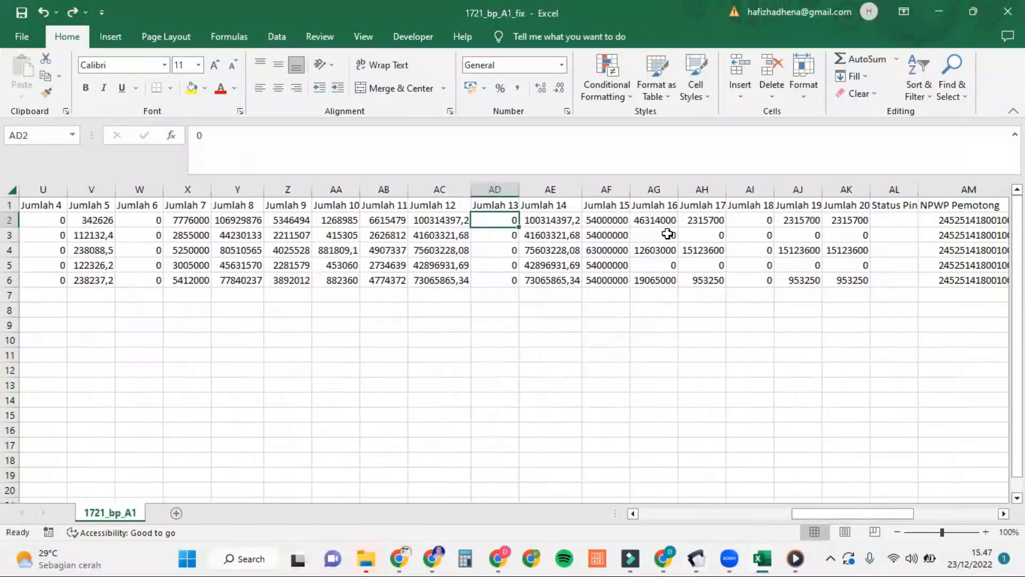
click(563, 205)
mouse_move(701, 559)
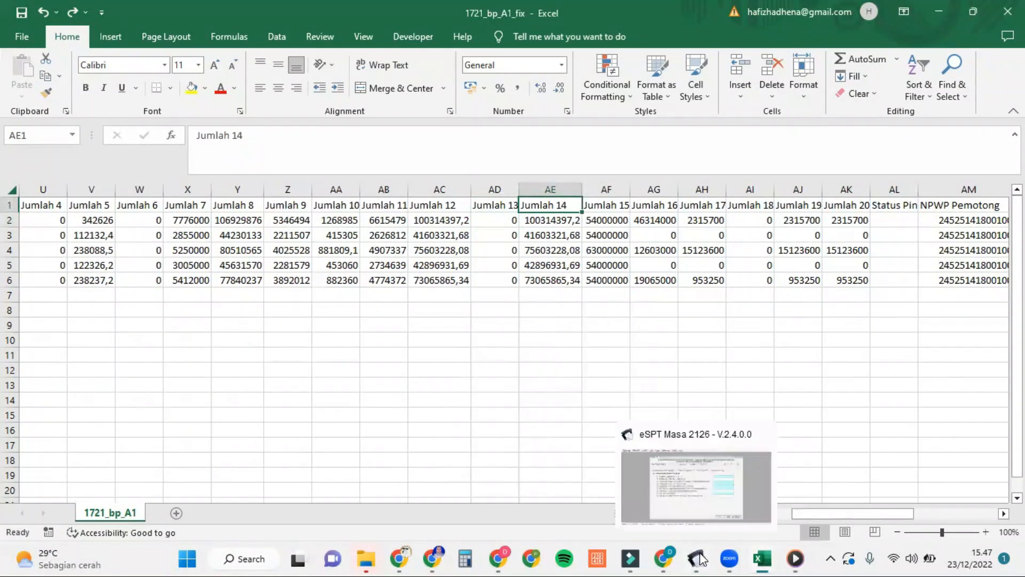
click(732, 481)
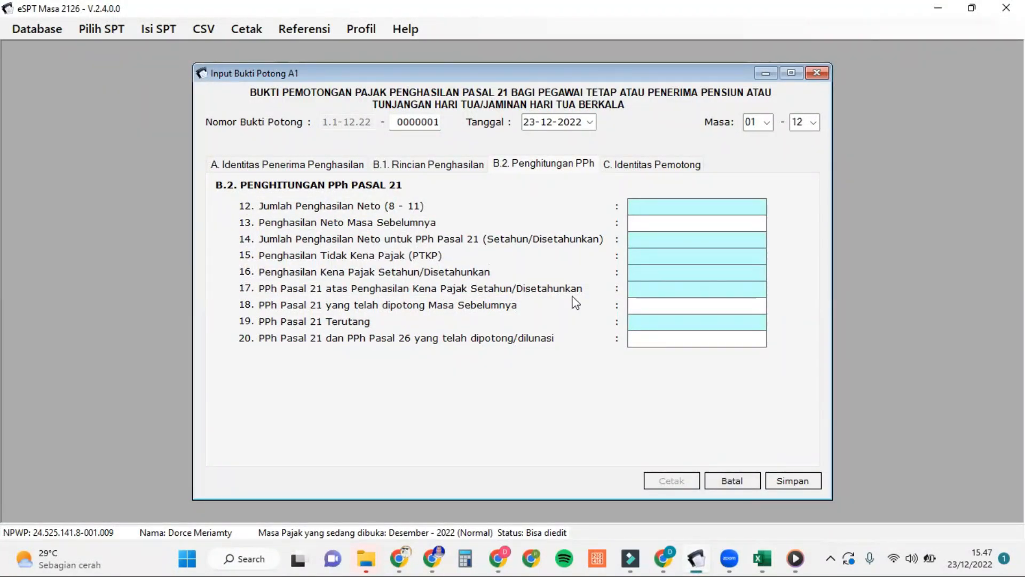
mouse_move(768, 555)
click(808, 503)
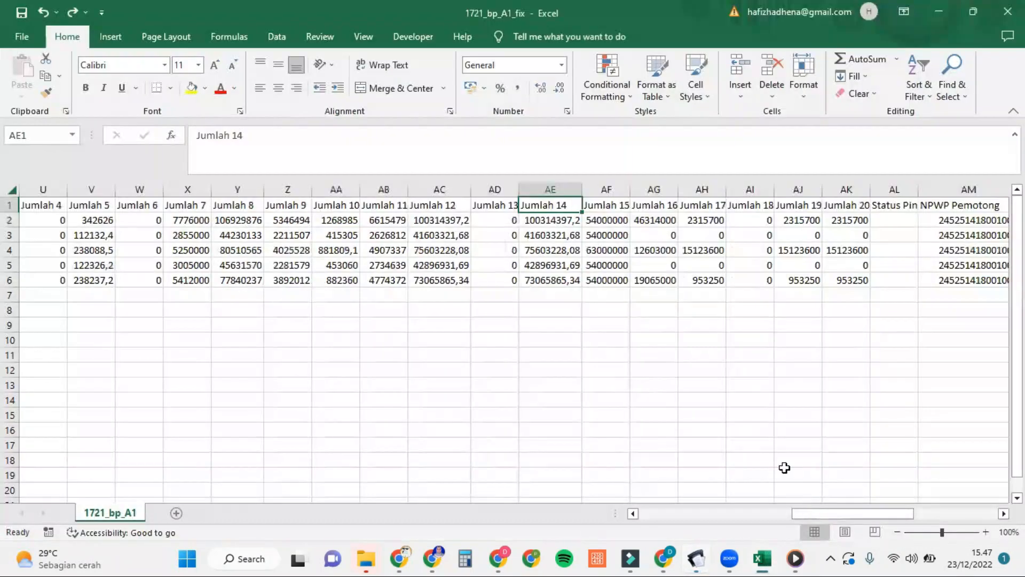
click(563, 220)
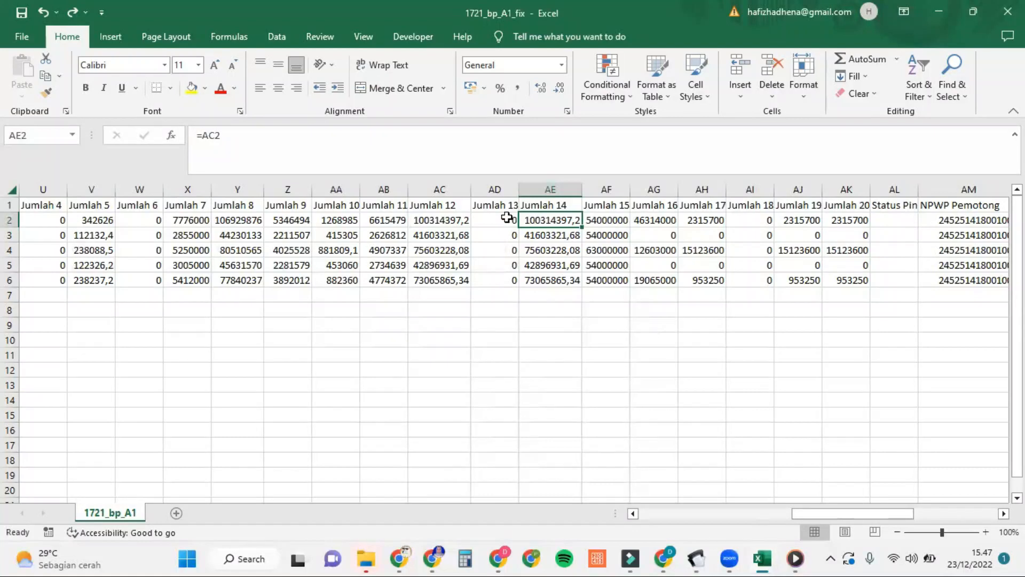
Step: Check Jumlah 15 in AF2: =VLOOKUP(AP2;AQ:AR;2;0) giving 54000000, against the eSPT form
scroll(525, 228, right, 2)
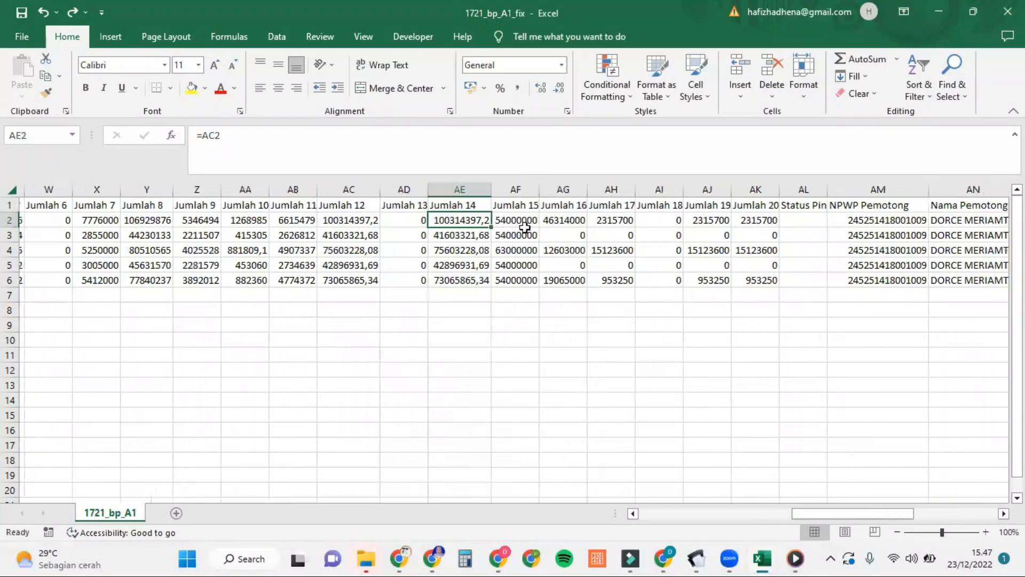
click(526, 219)
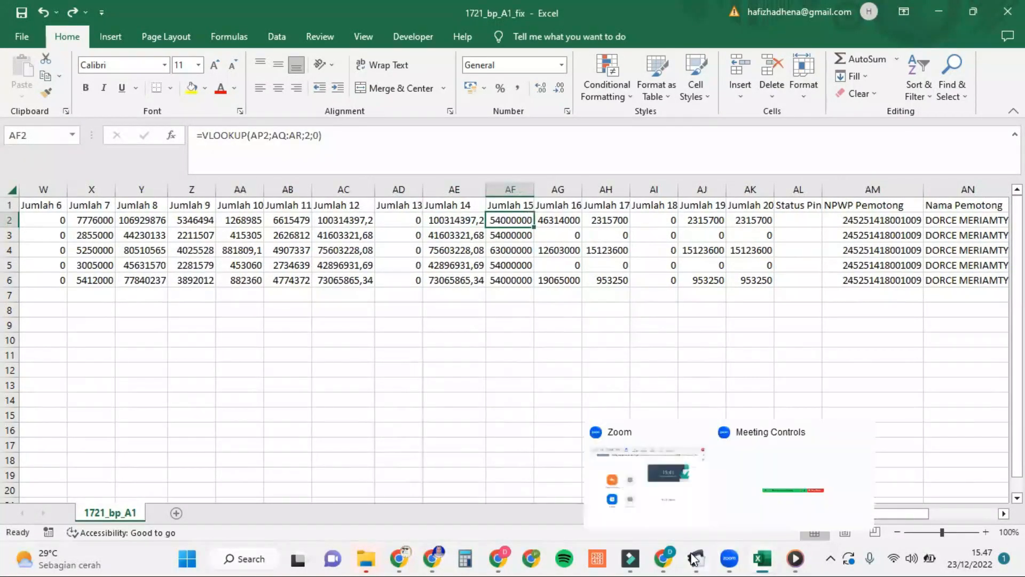
mouse_move(696, 558)
click(729, 489)
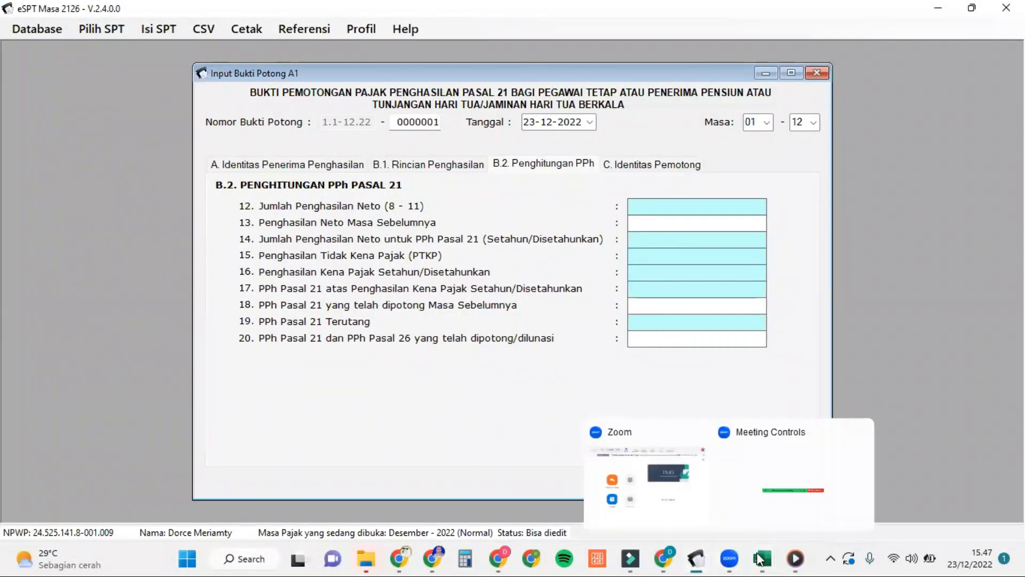
mouse_move(764, 558)
click(820, 494)
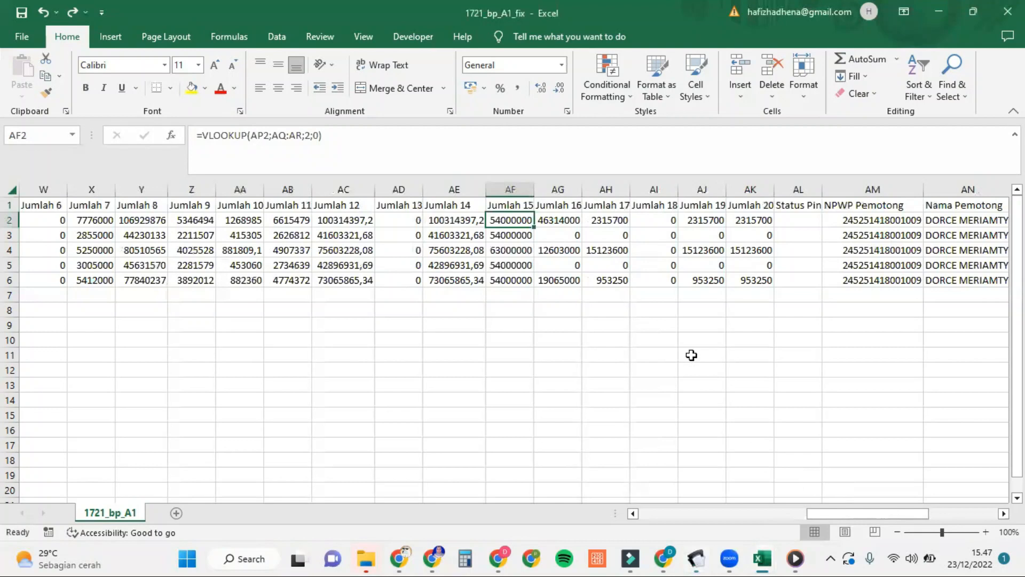
scroll(668, 353, right, 3)
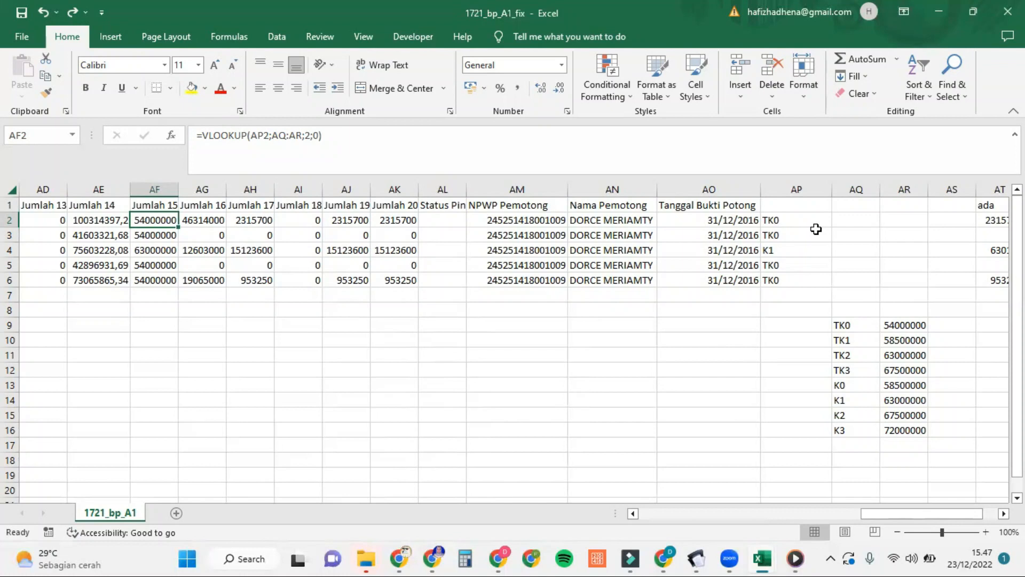
click(795, 185)
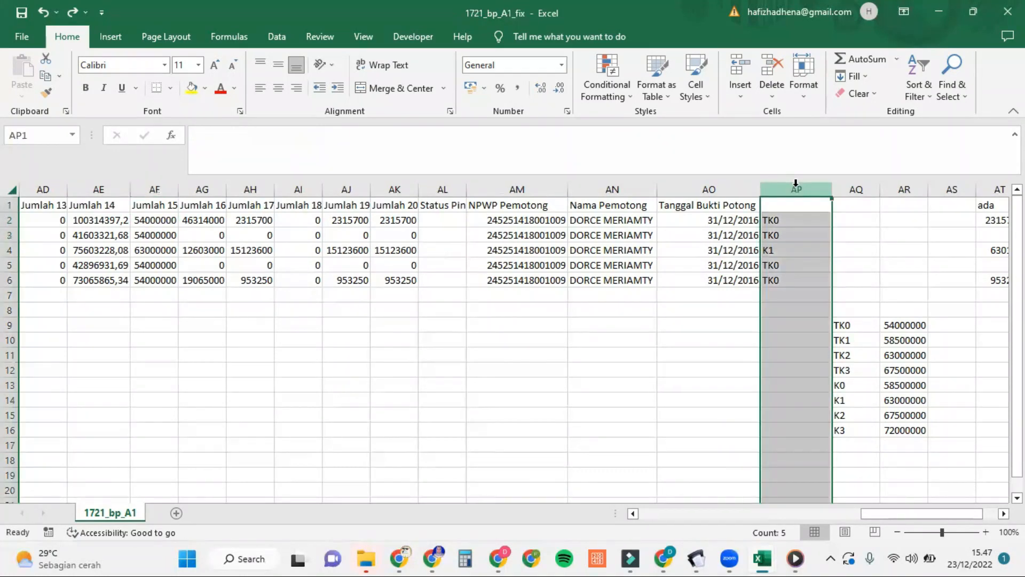
click(784, 220)
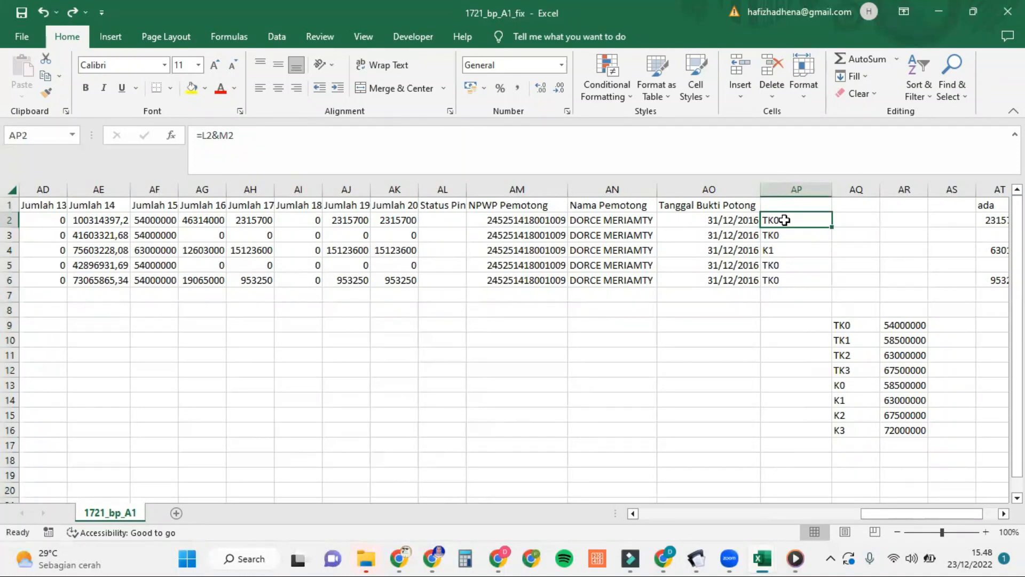
scroll(470, 226, left, 6)
scroll(471, 226, left, 5)
scroll(470, 226, left, 2)
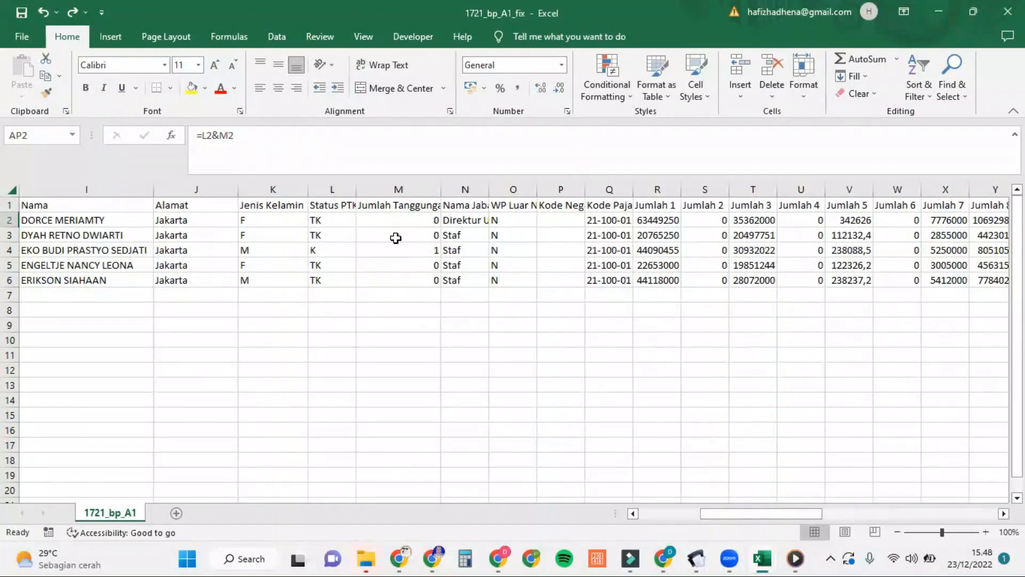
scroll(769, 228, right, 10)
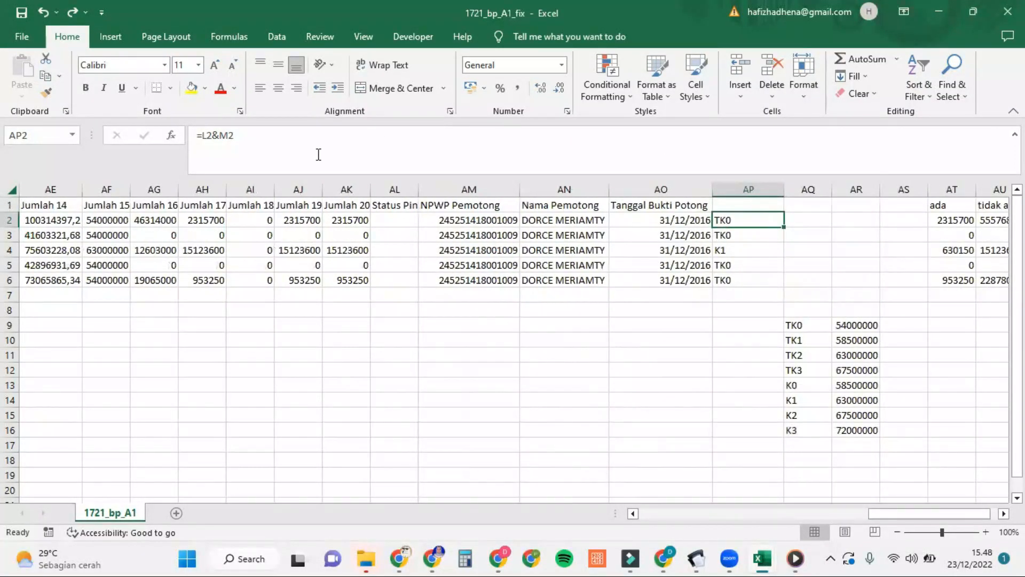
click(118, 218)
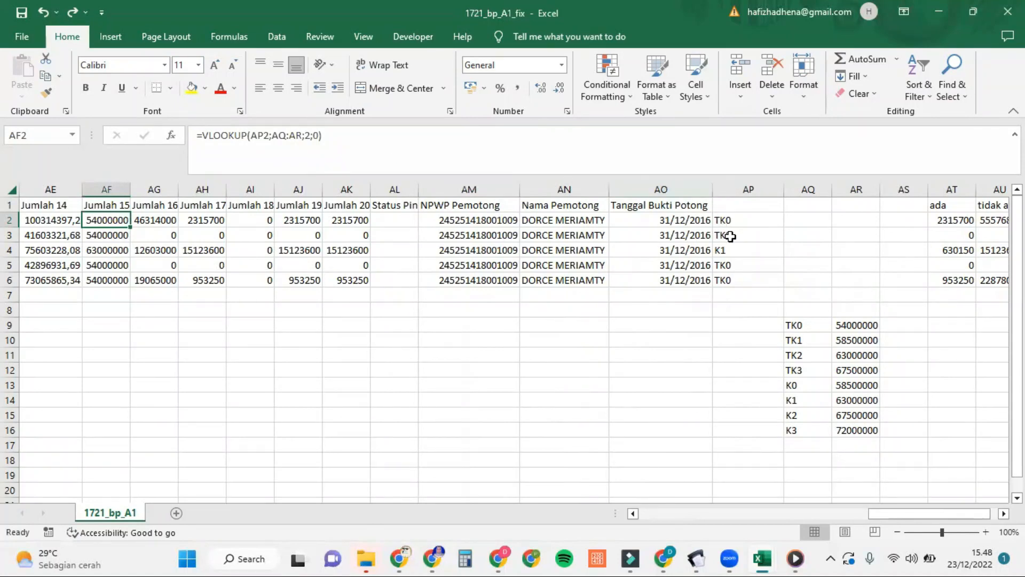
click(744, 221)
drag(743, 221, 743, 279)
drag(851, 325, 851, 427)
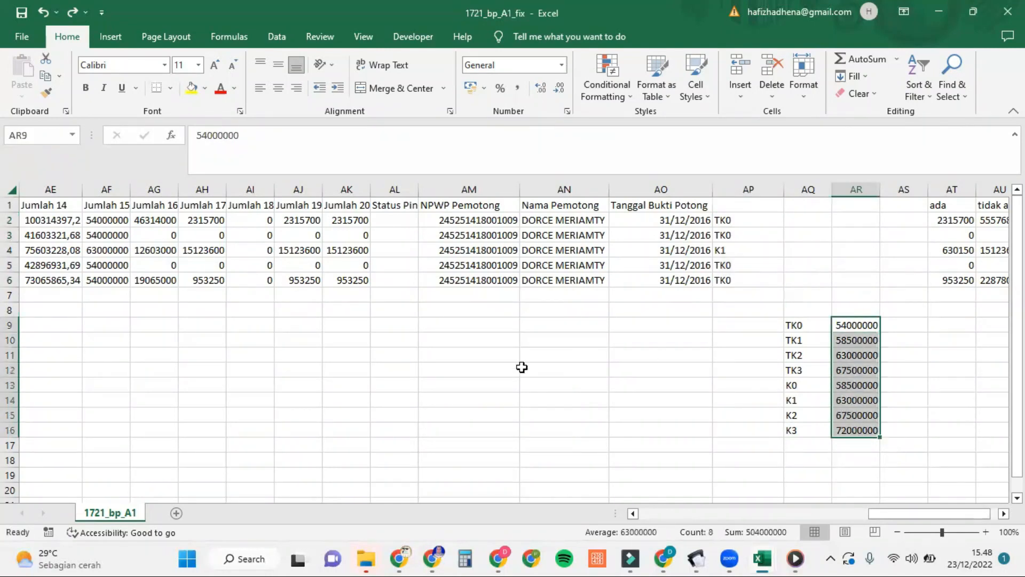
click(118, 220)
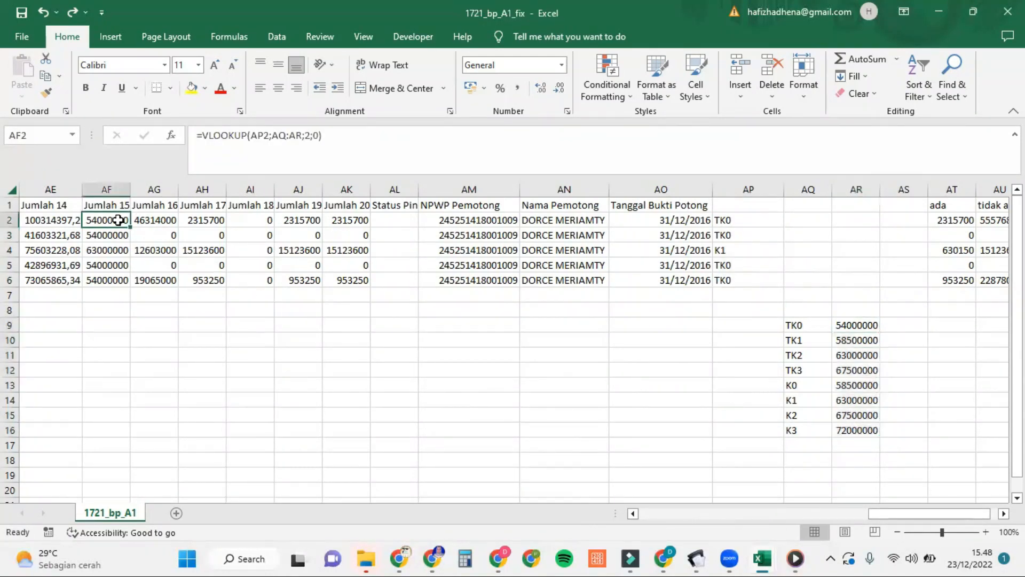
click(171, 205)
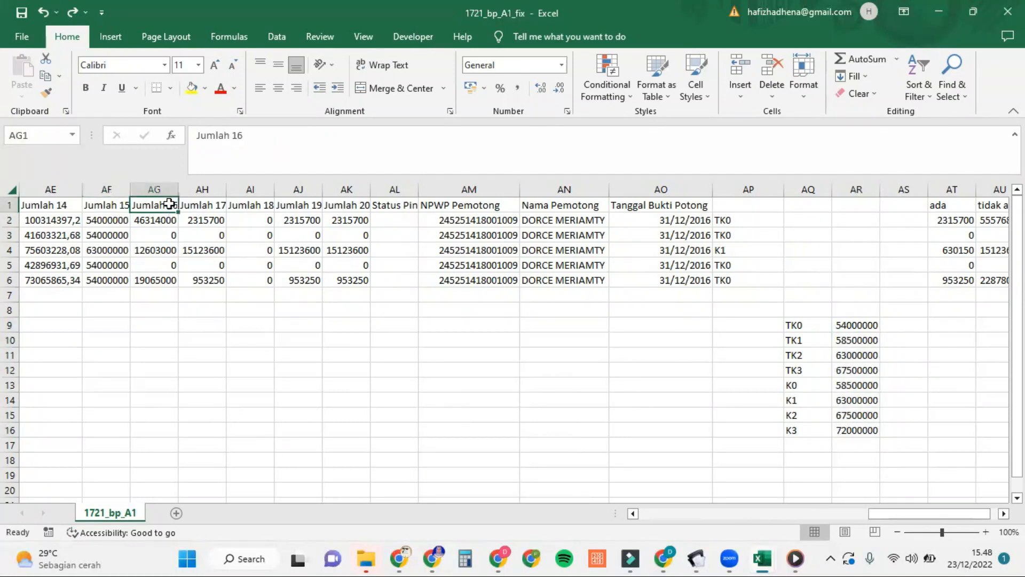
mouse_move(697, 559)
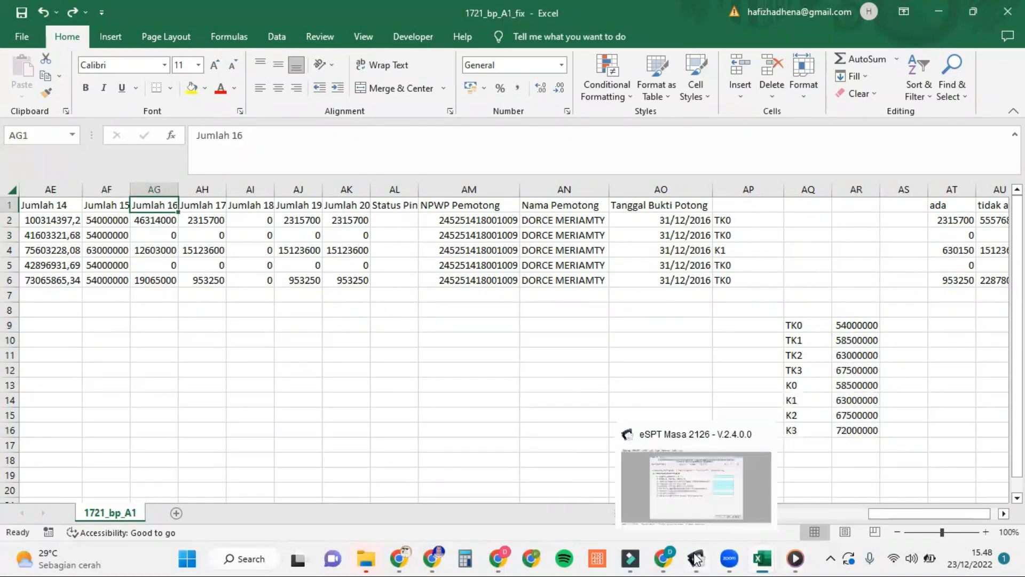
click(725, 490)
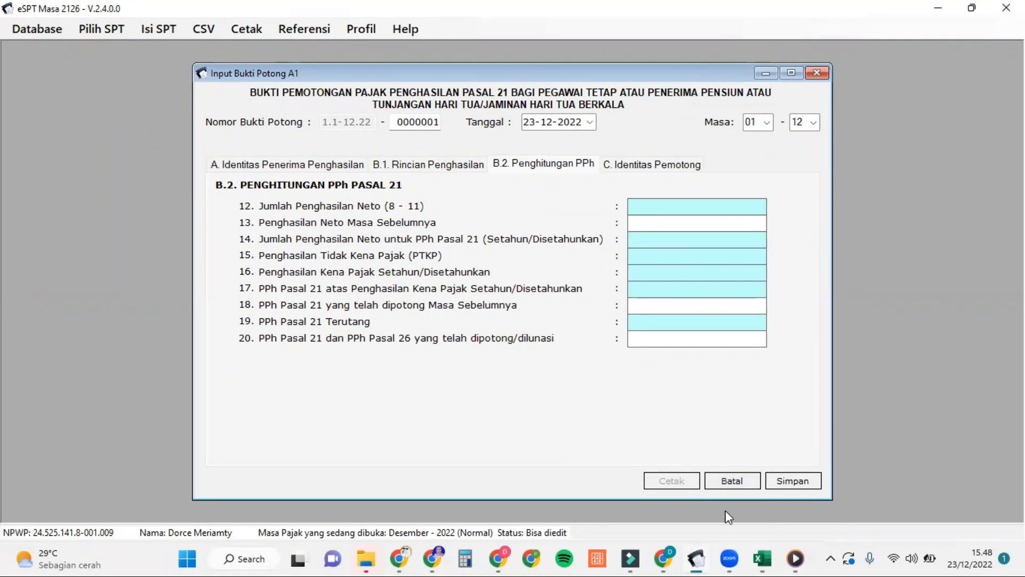
mouse_move(763, 558)
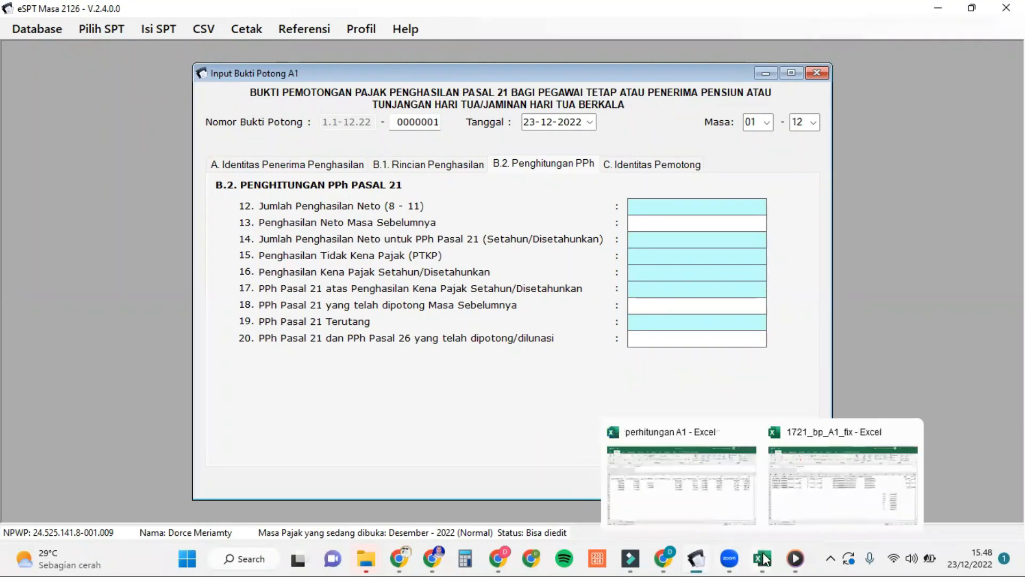
click(826, 488)
click(169, 217)
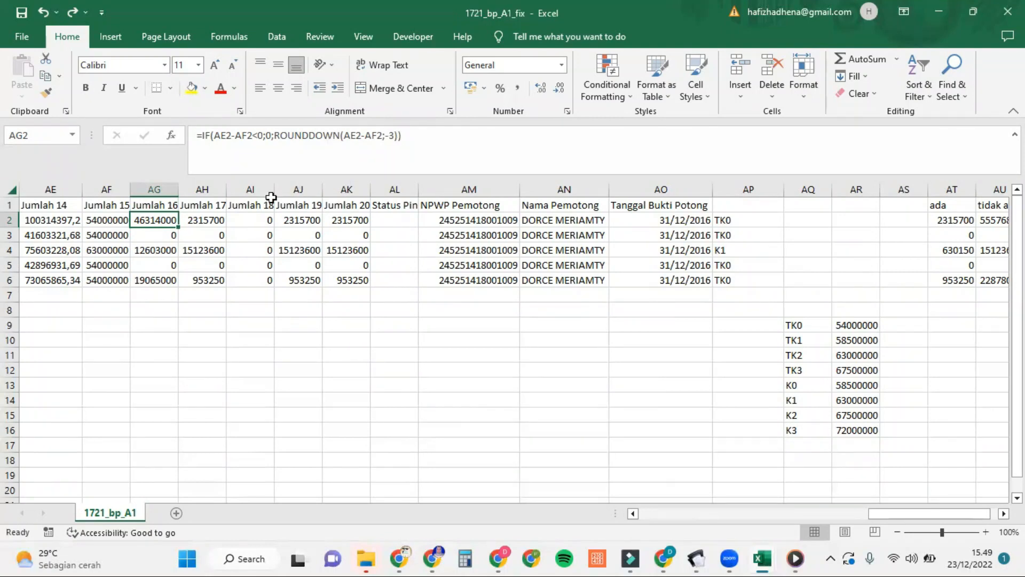
click(208, 222)
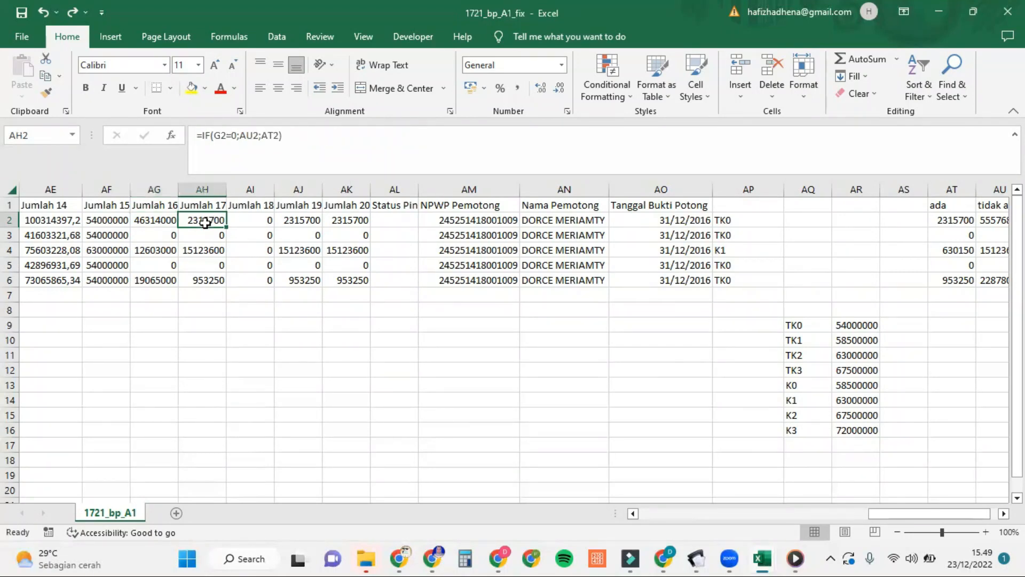
click(171, 222)
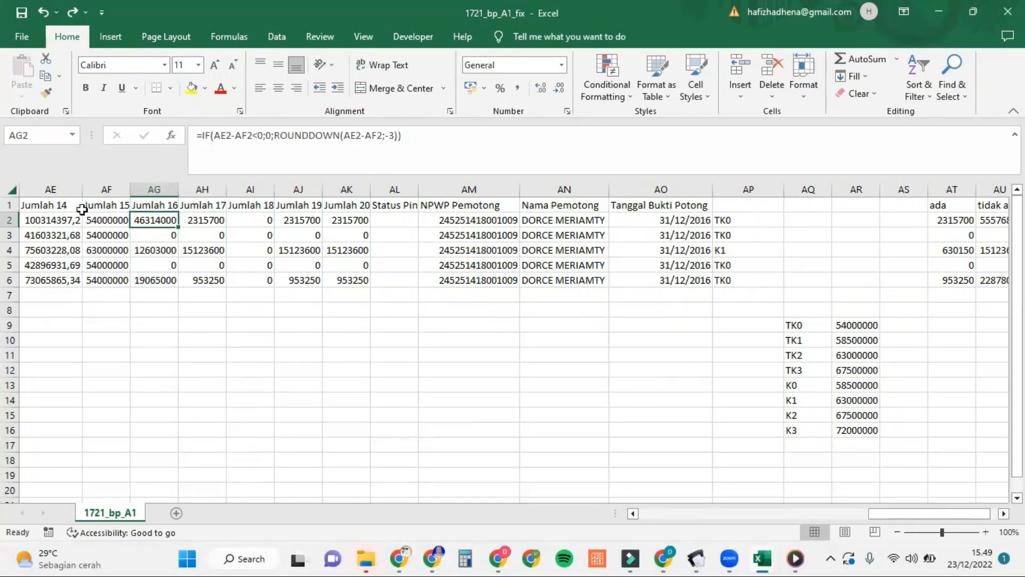
click(213, 221)
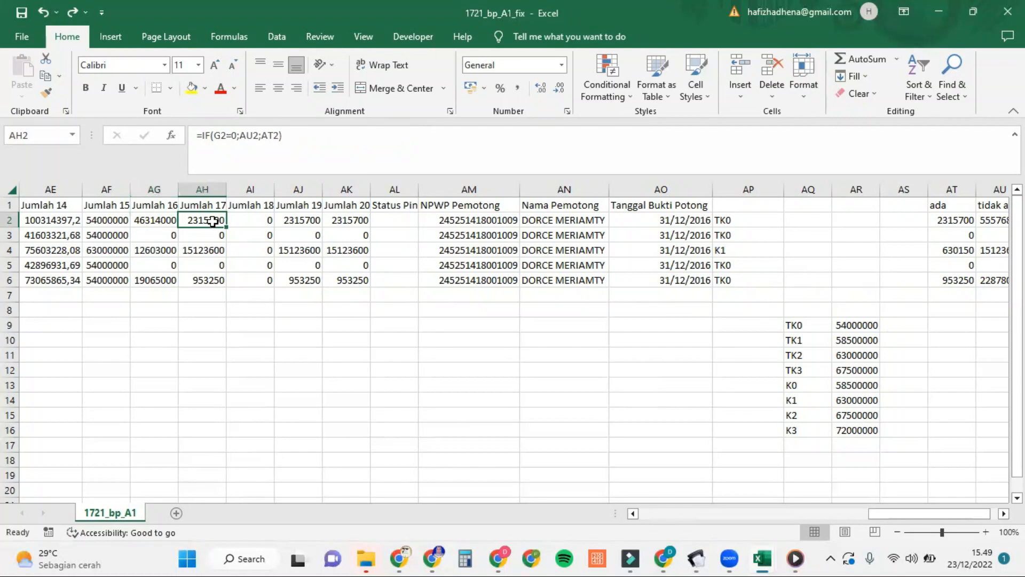
mouse_move(738, 558)
mouse_move(696, 558)
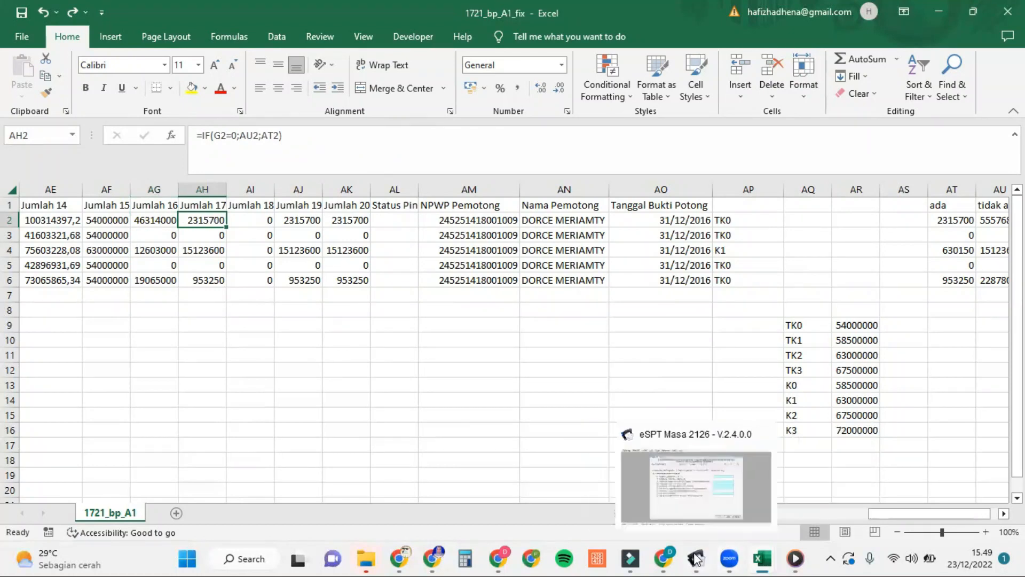
click(727, 490)
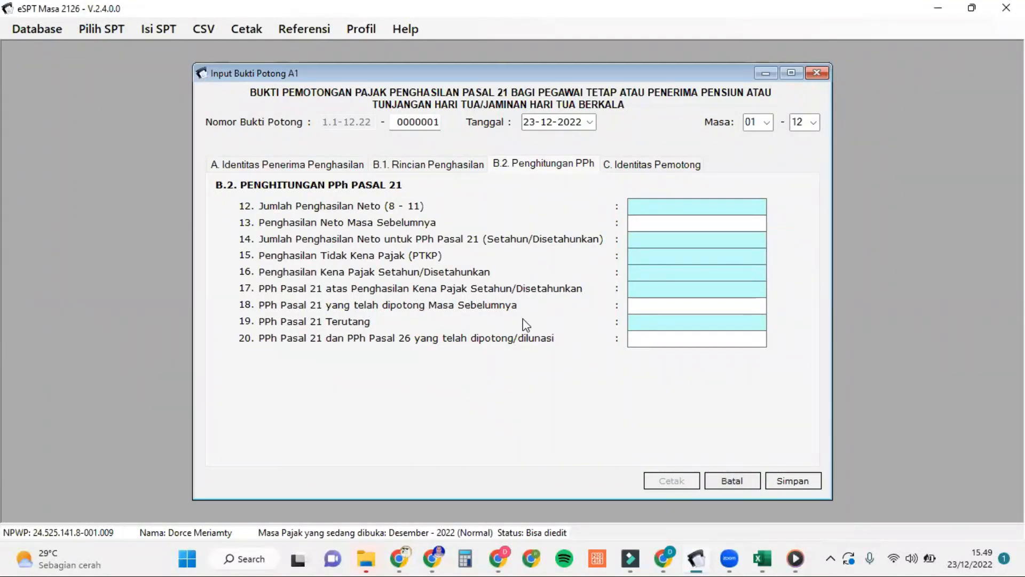
mouse_move(767, 559)
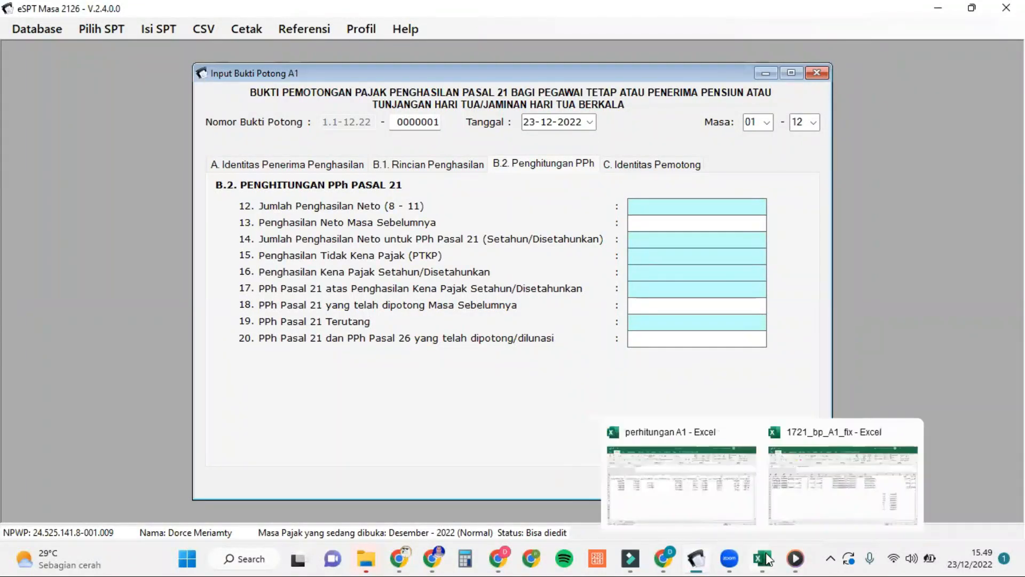
click(736, 487)
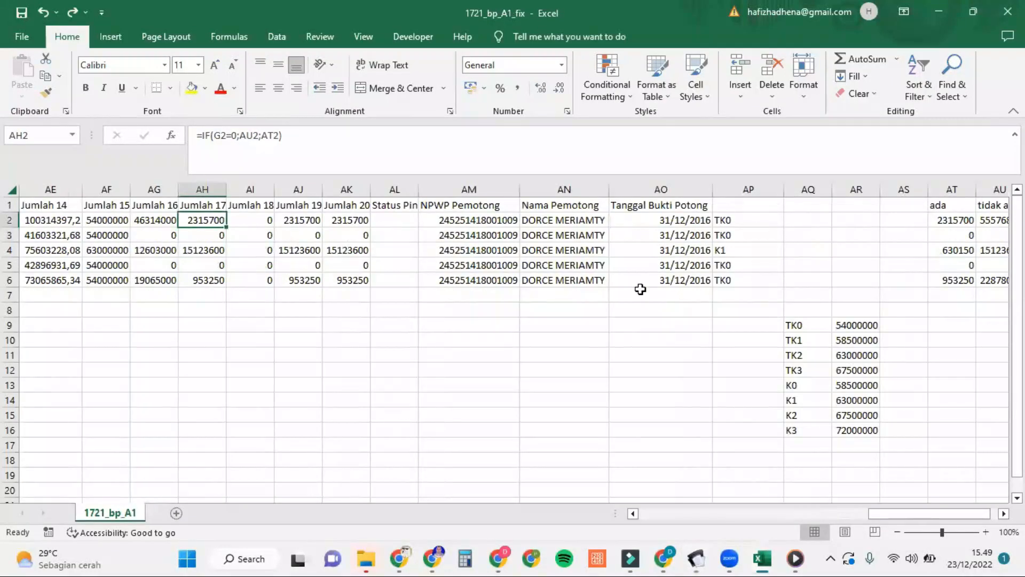
scroll(643, 289, right, 2)
scroll(640, 289, left, 10)
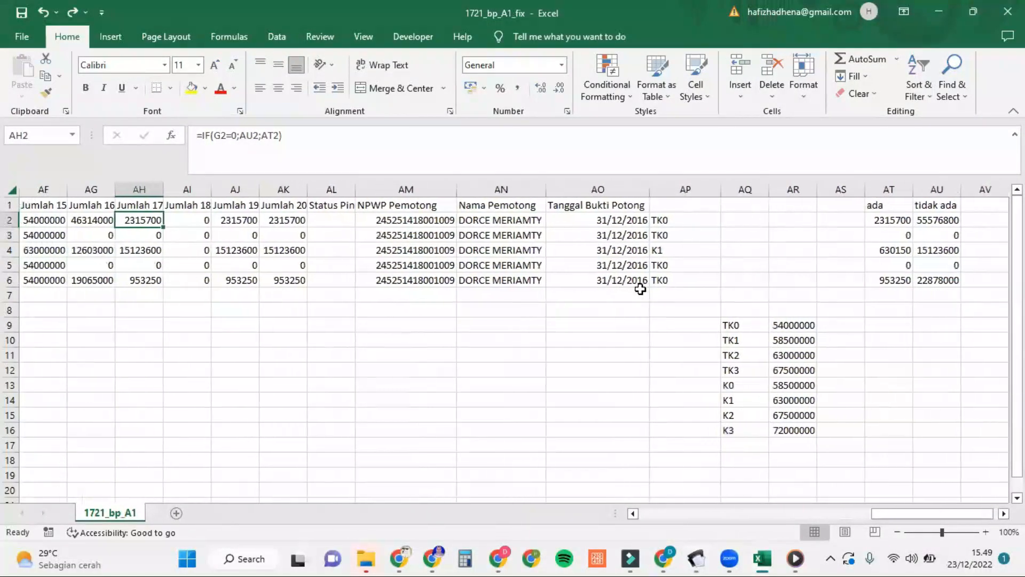
scroll(641, 288, left, 4)
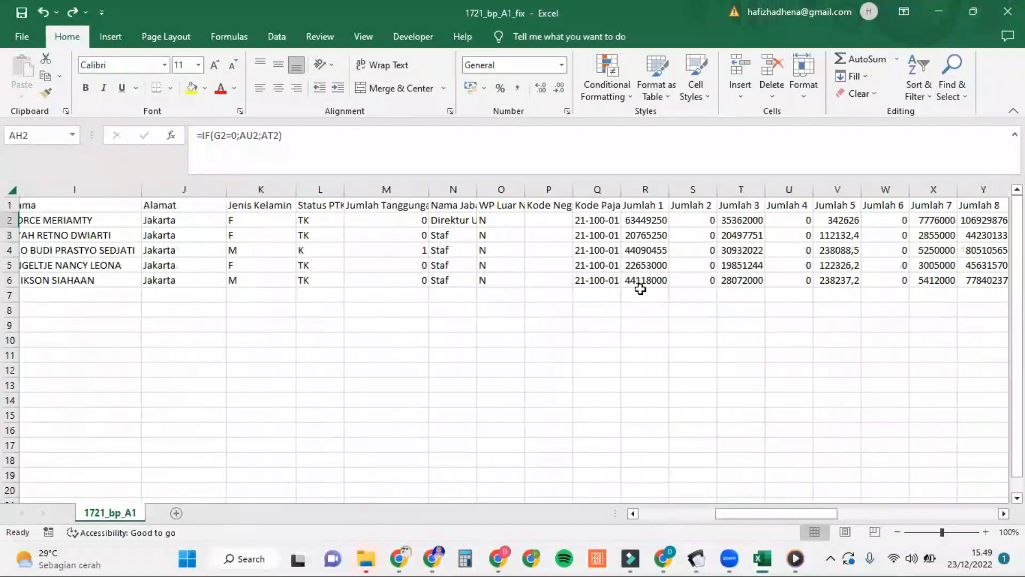
scroll(640, 289, right, 1)
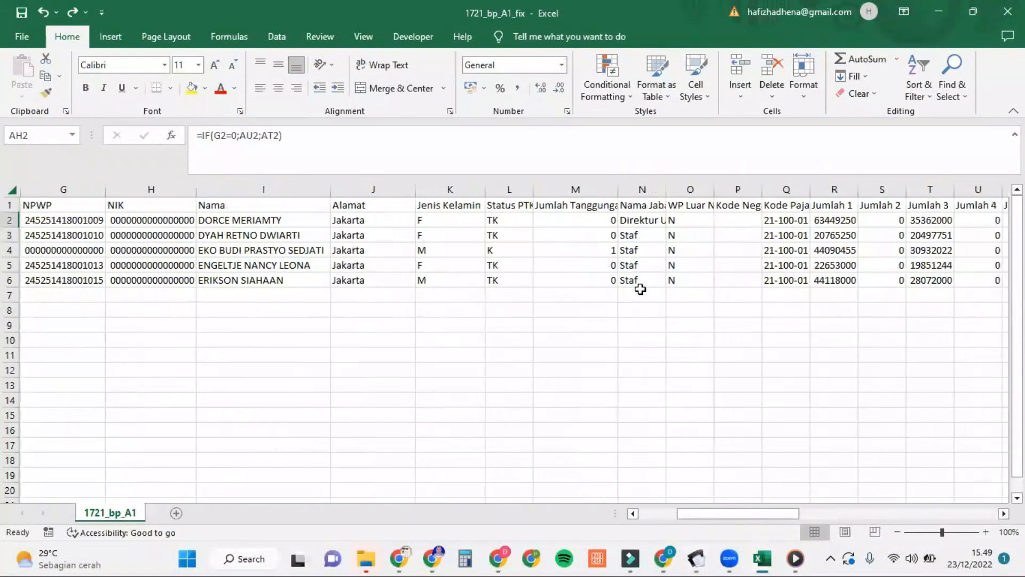
click(95, 251)
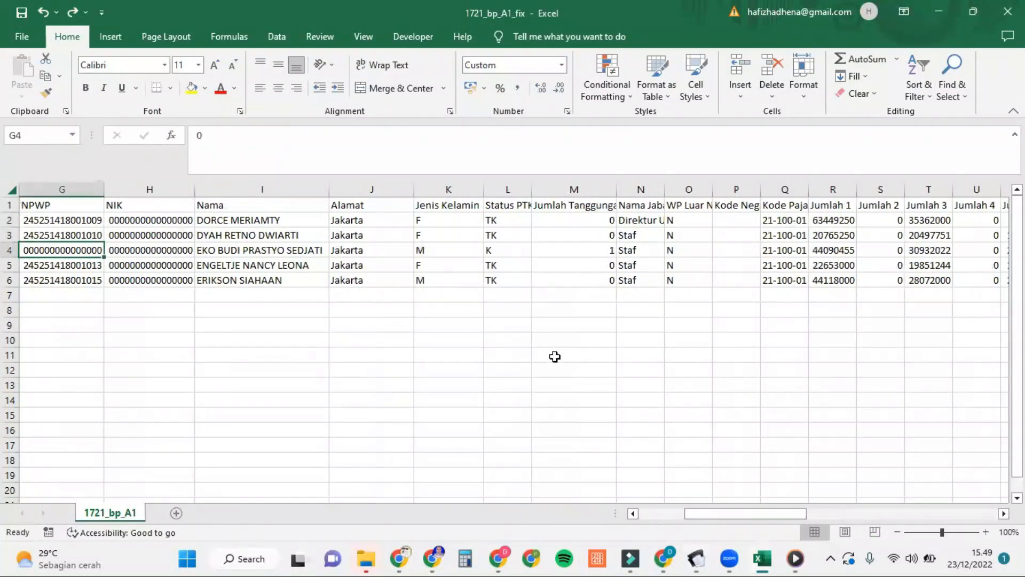
scroll(553, 358, right, 10)
scroll(554, 356, right, 2)
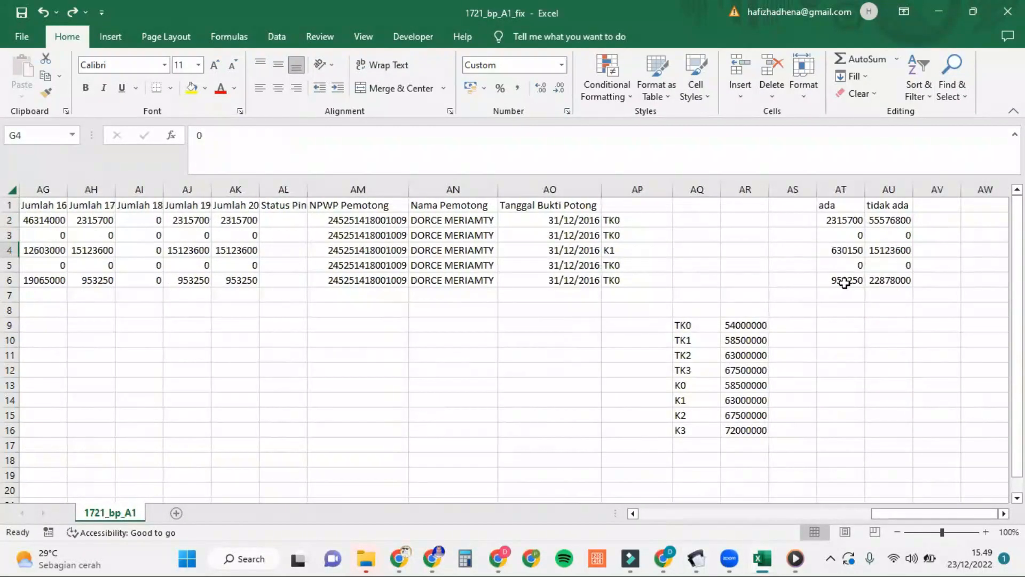
click(844, 205)
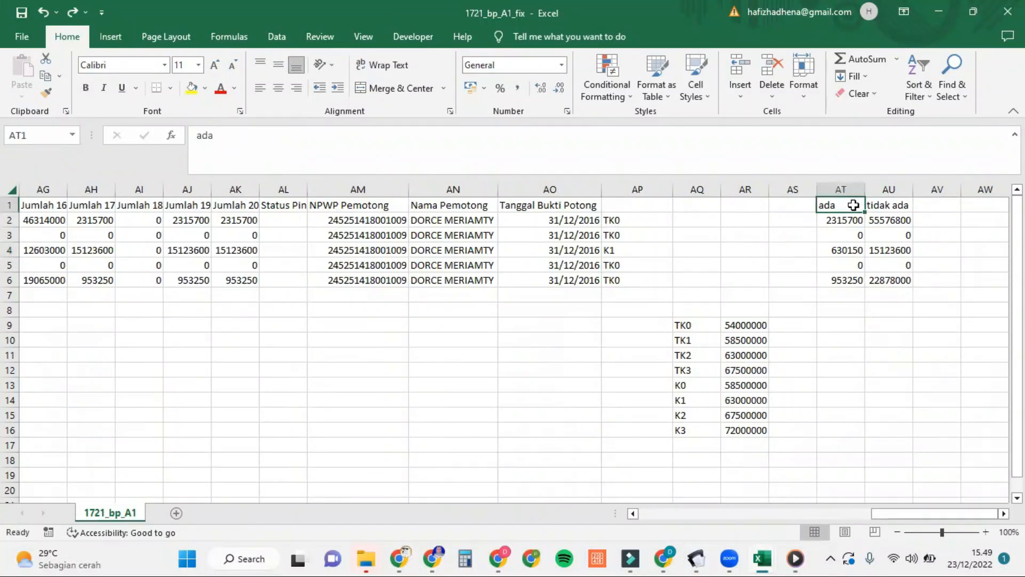
click(888, 205)
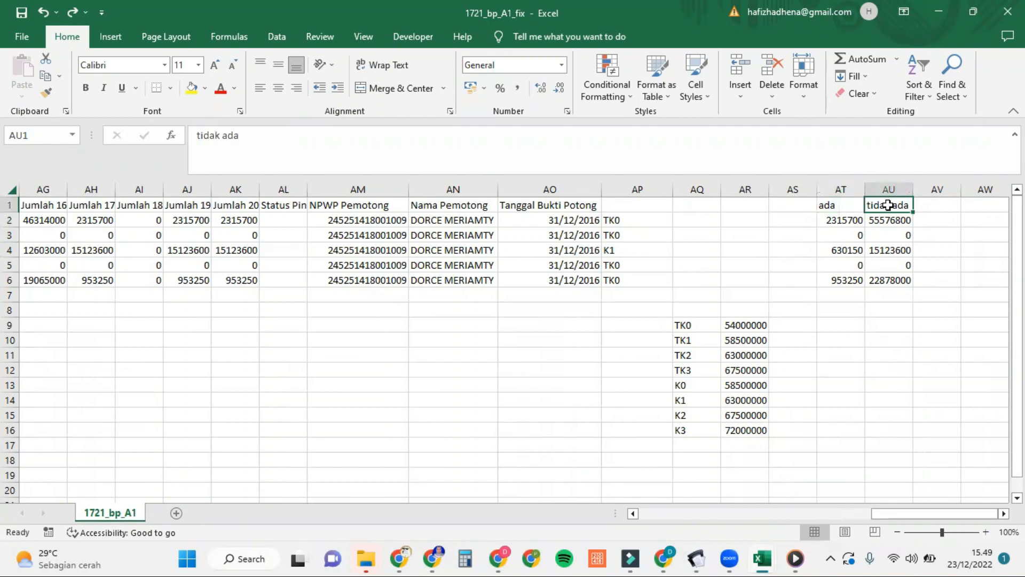
click(852, 220)
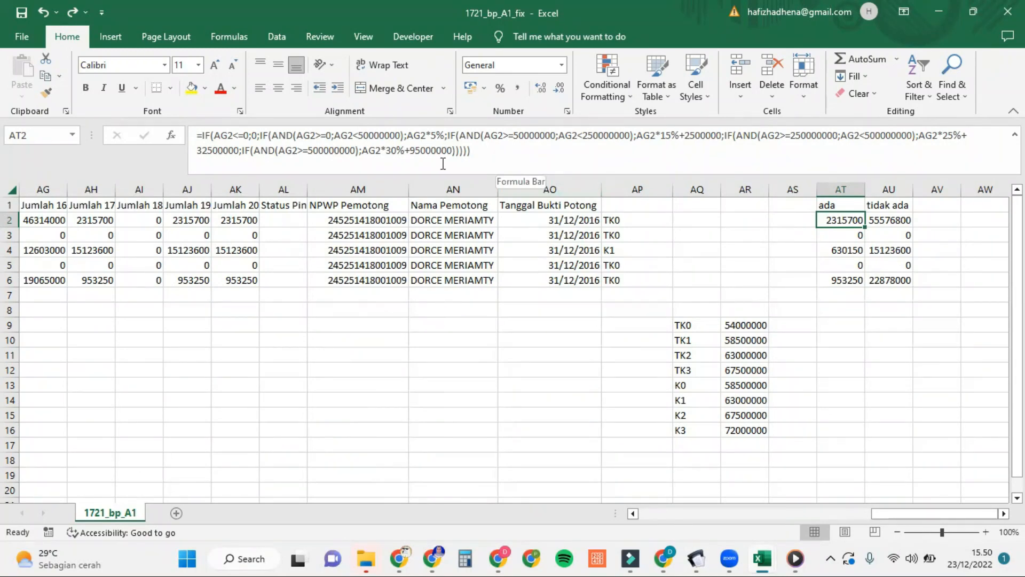
click(892, 223)
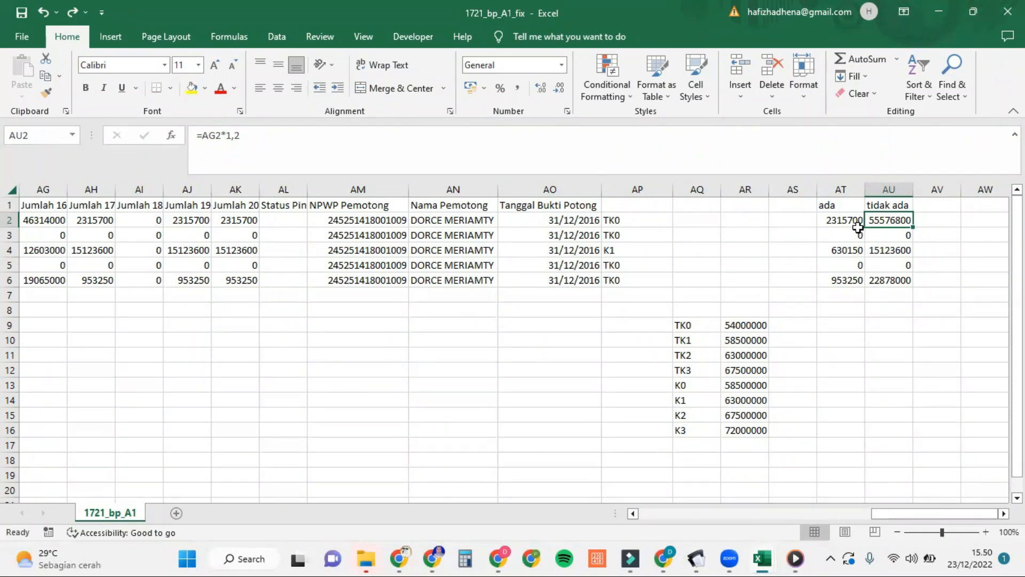
click(96, 221)
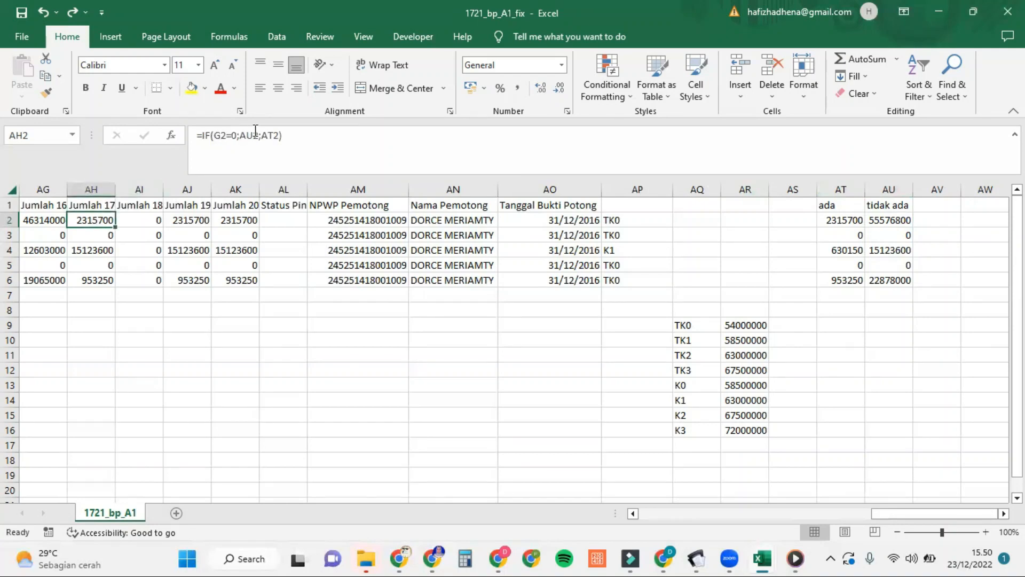
click(347, 151)
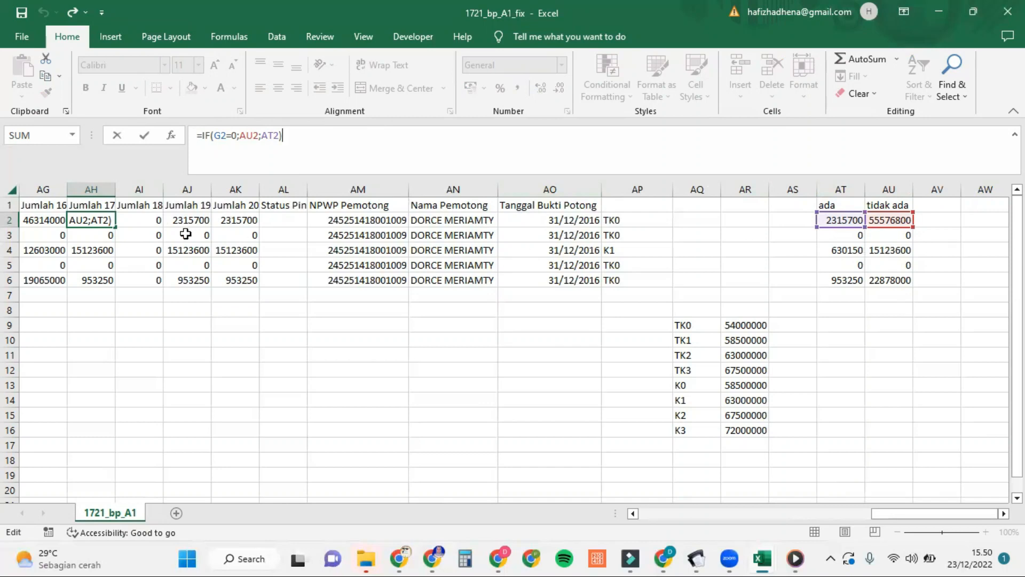
key(Return)
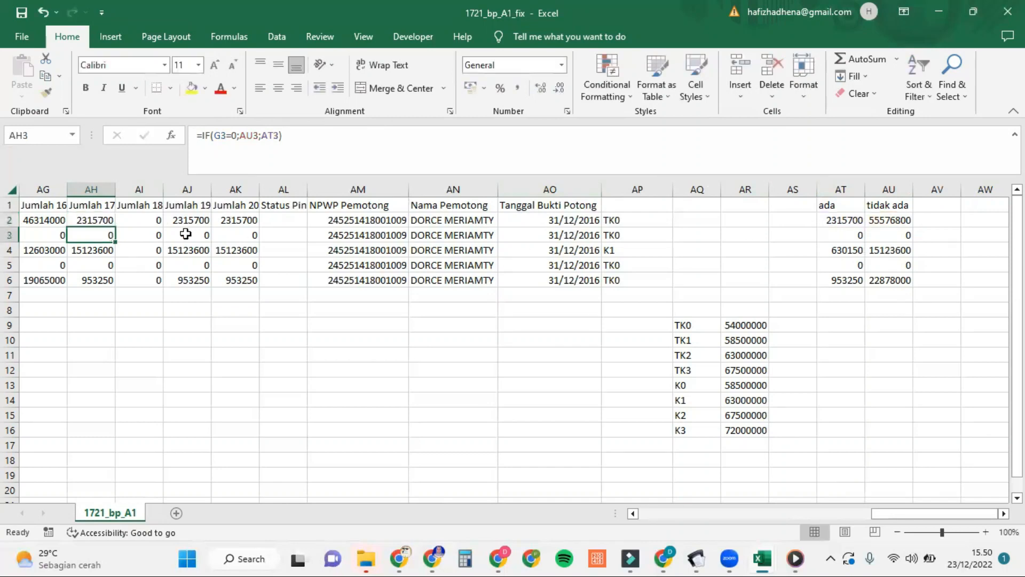
click(155, 220)
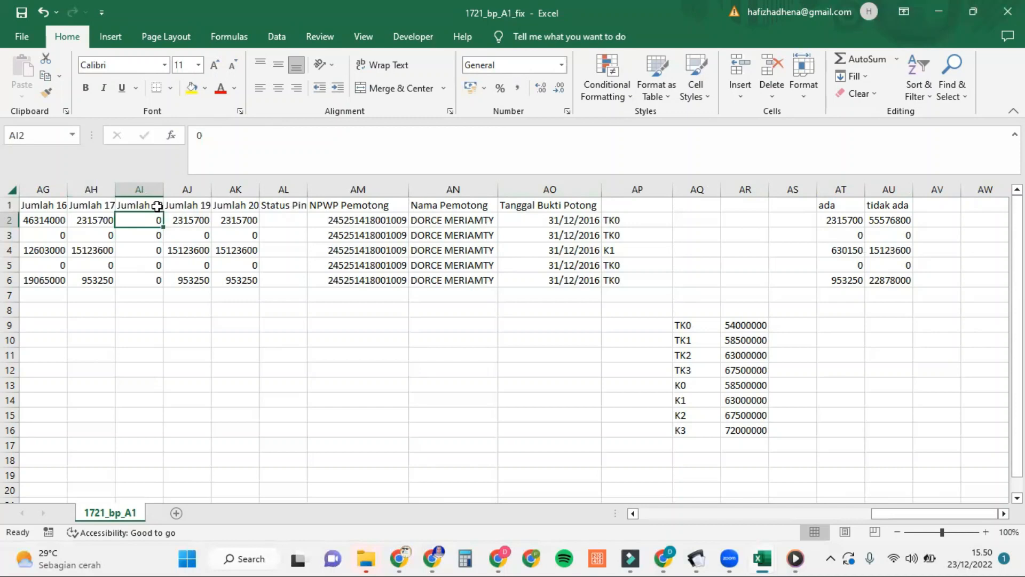
mouse_move(696, 558)
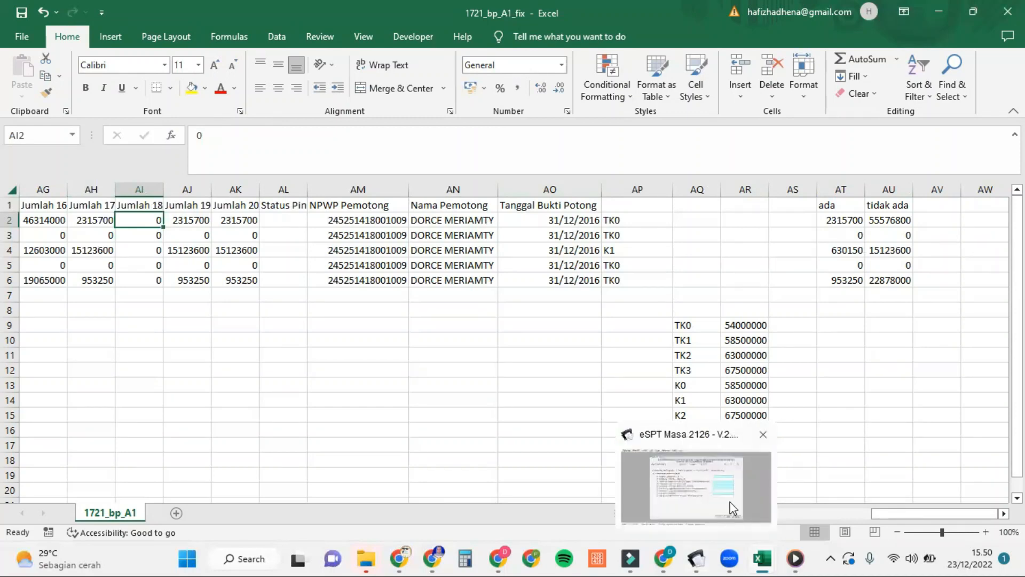
click(733, 509)
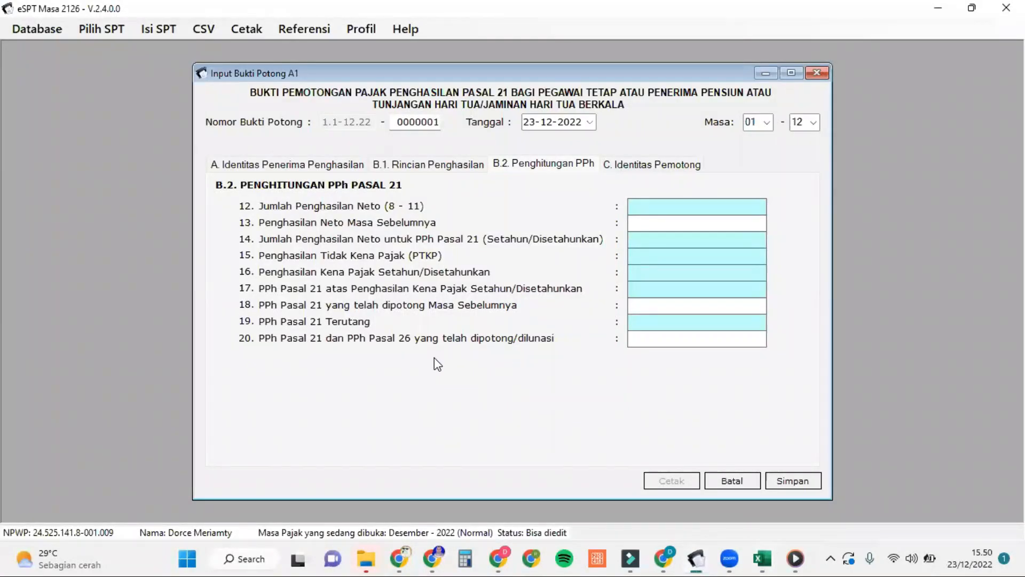
mouse_move(762, 558)
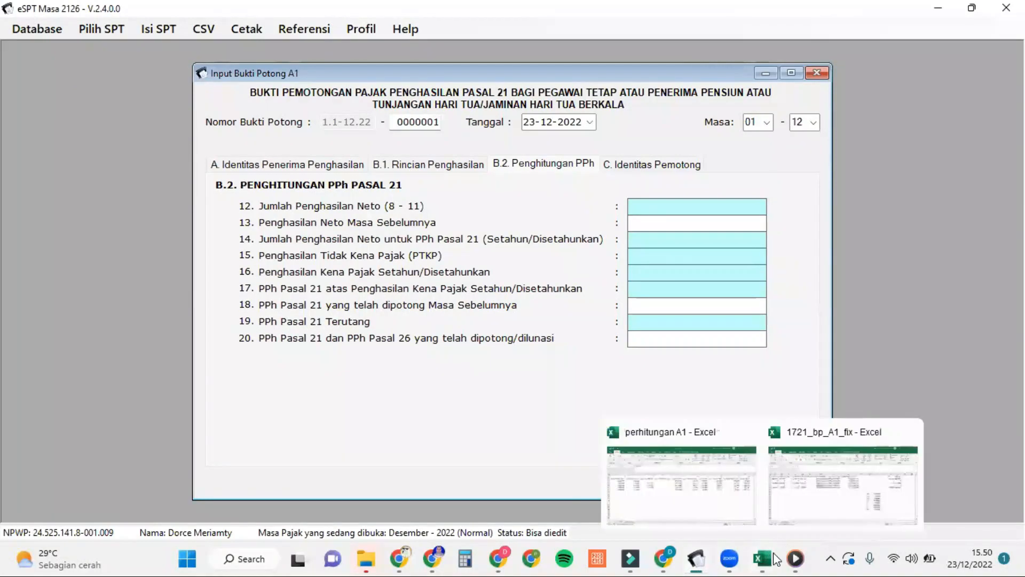
click(814, 497)
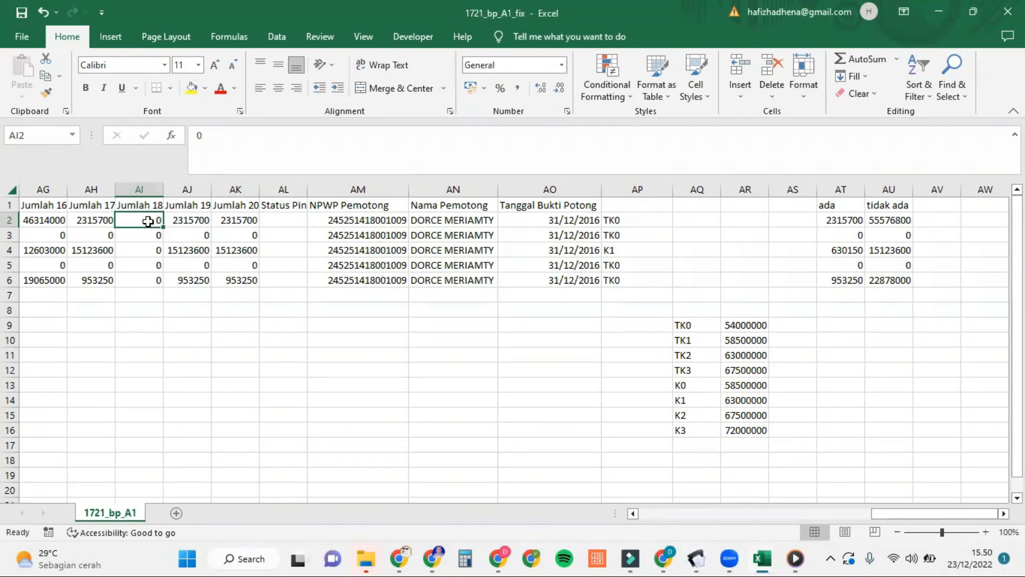
click(200, 221)
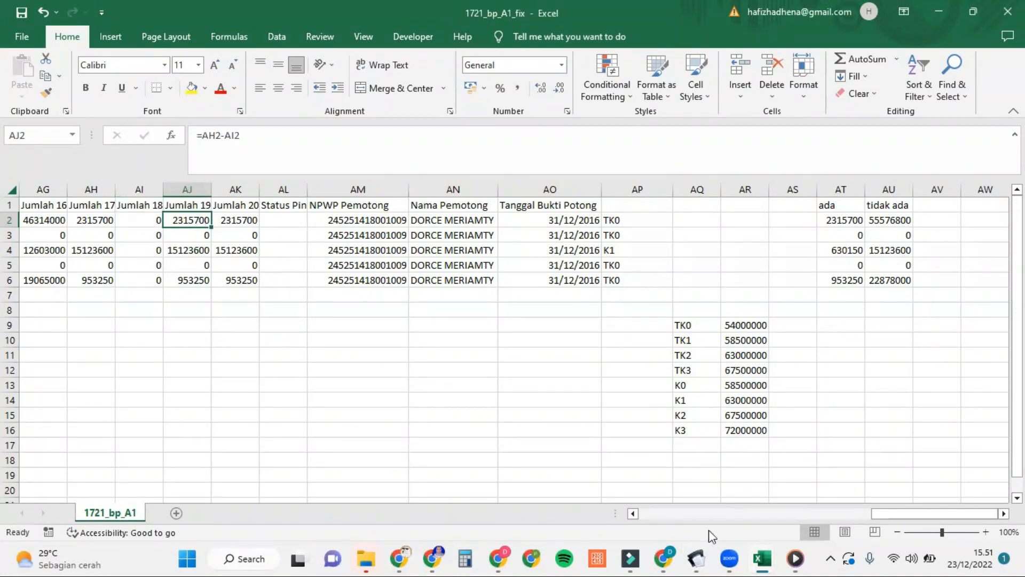
mouse_move(696, 558)
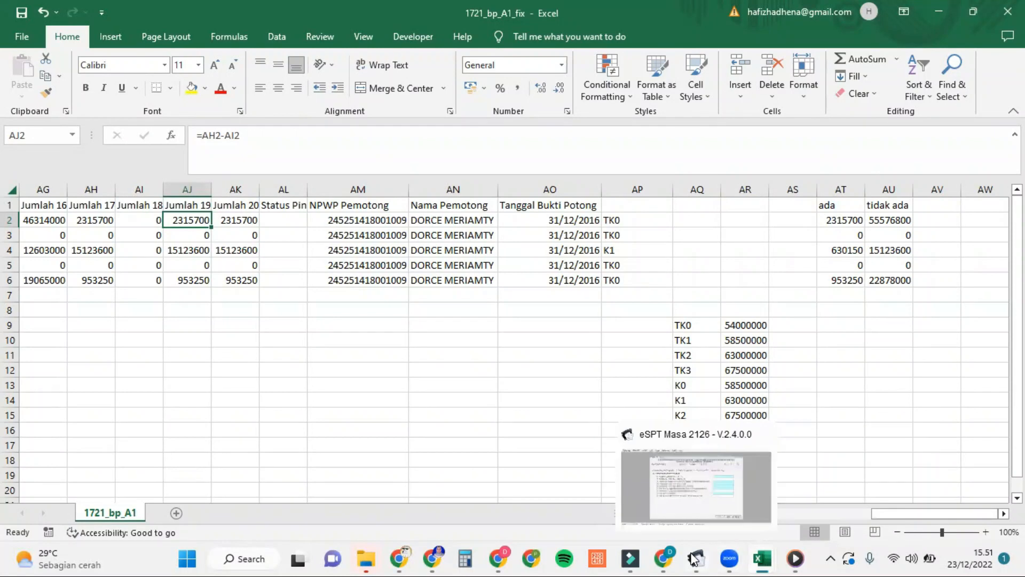
click(733, 505)
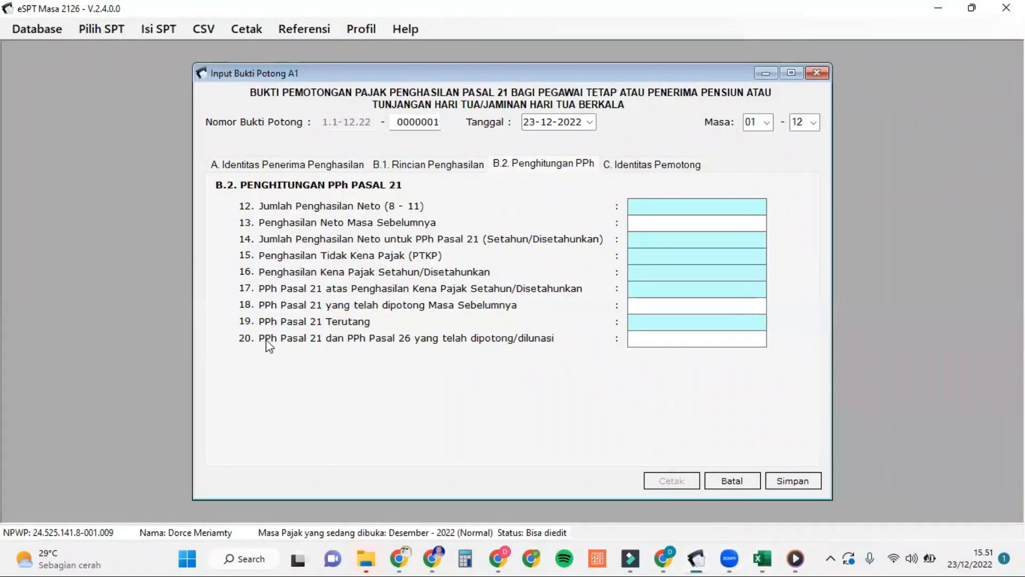
mouse_move(762, 558)
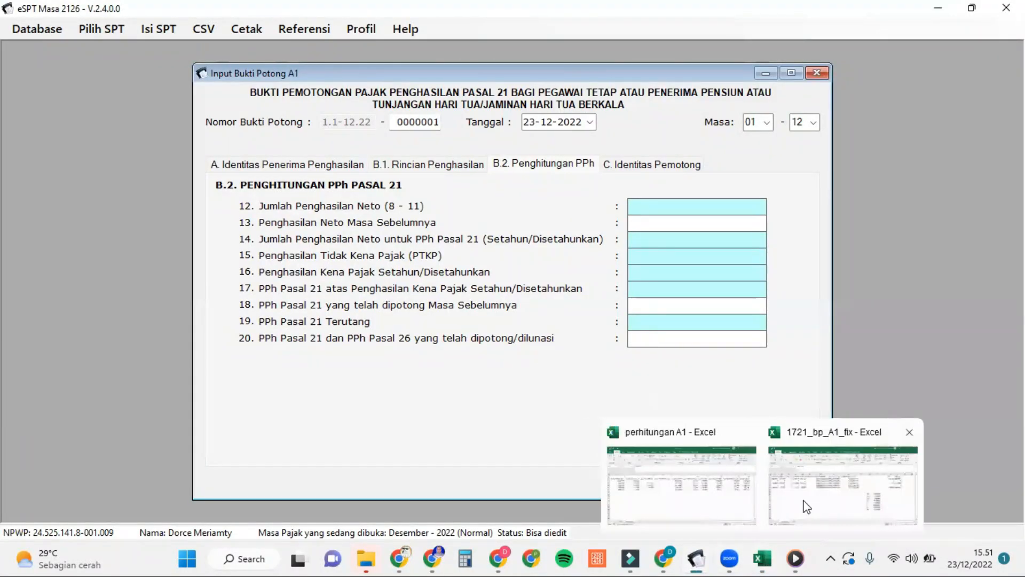
click(806, 506)
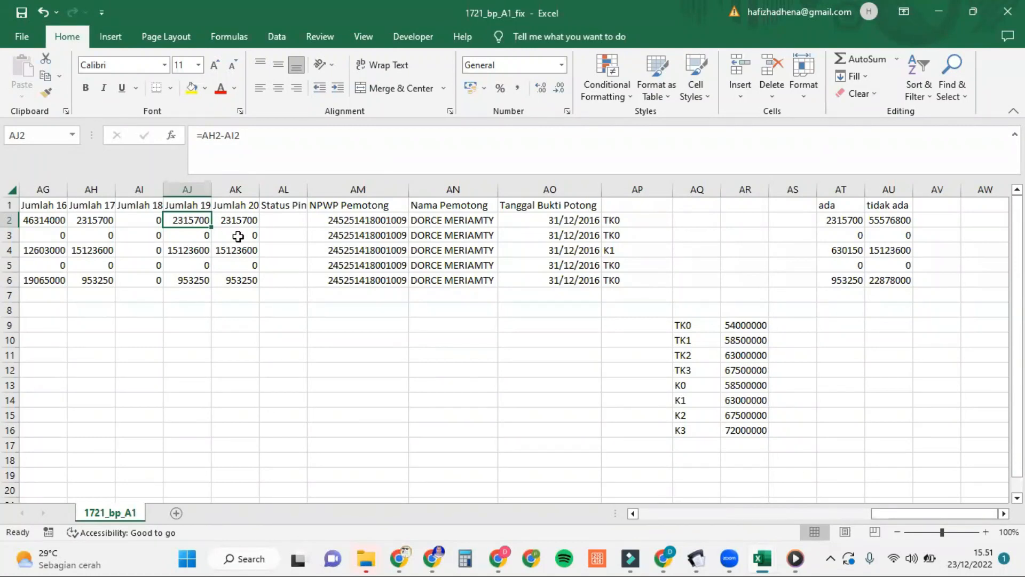
click(250, 222)
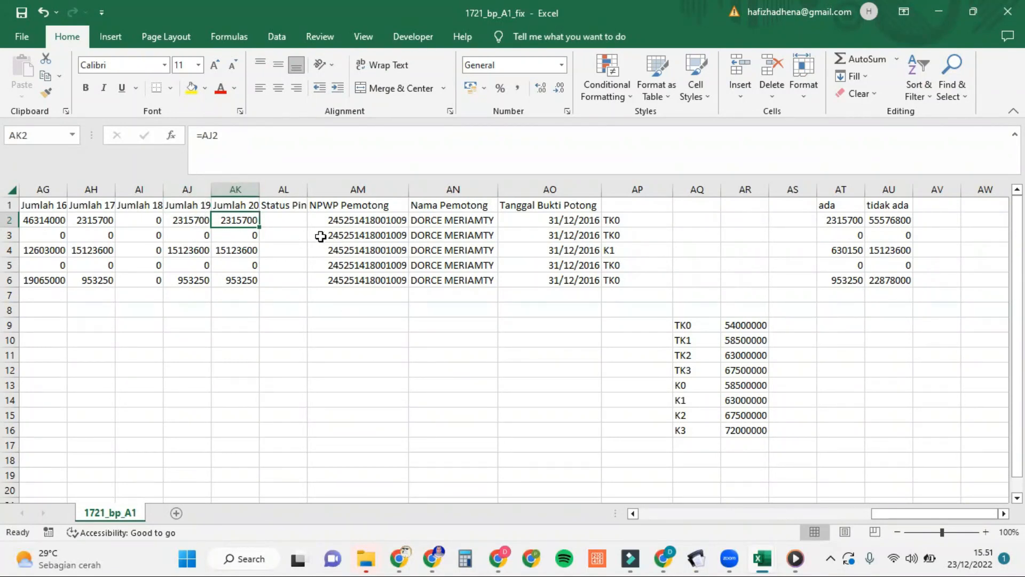
mouse_move(697, 559)
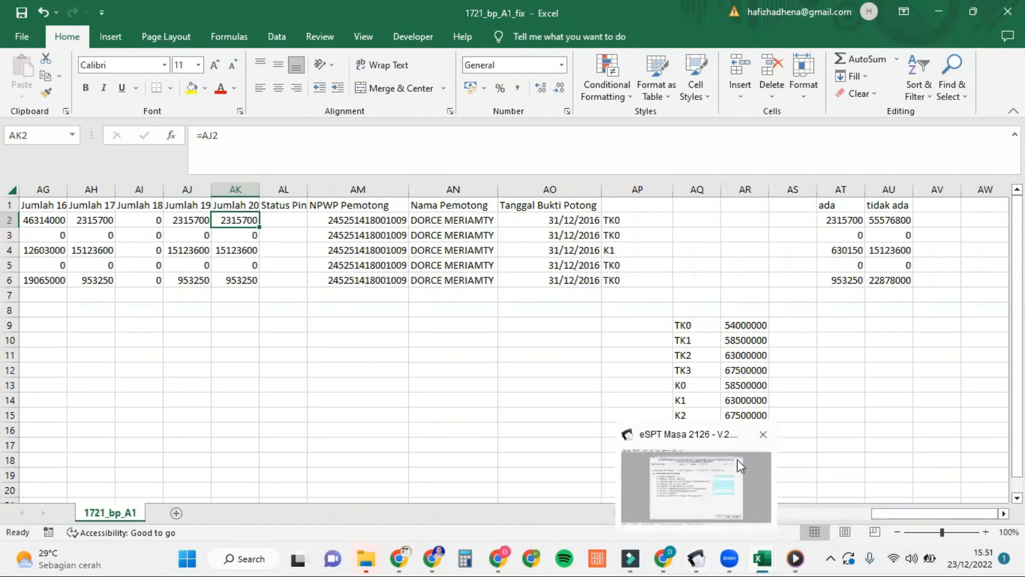
click(738, 460)
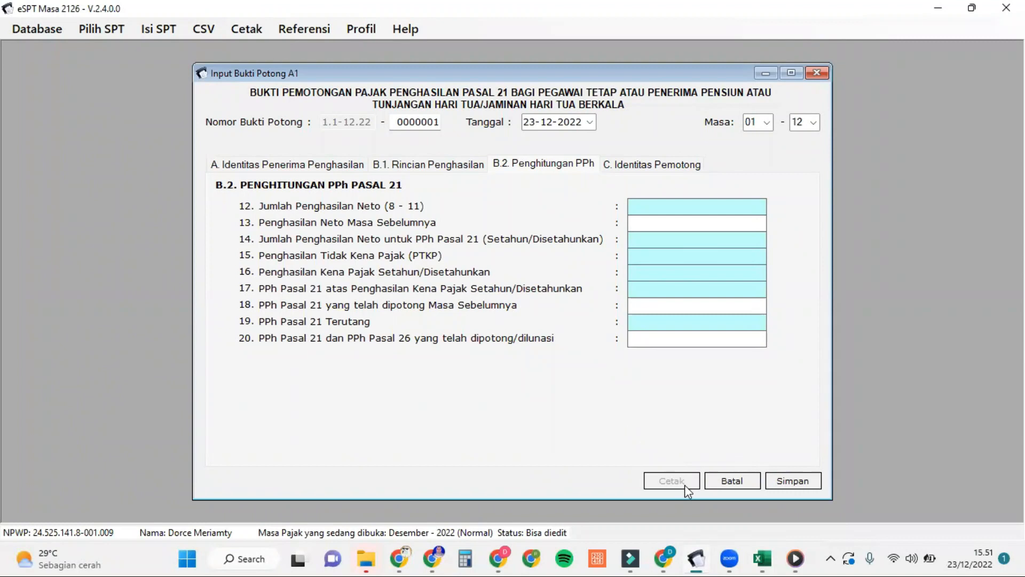
mouse_move(764, 558)
click(811, 501)
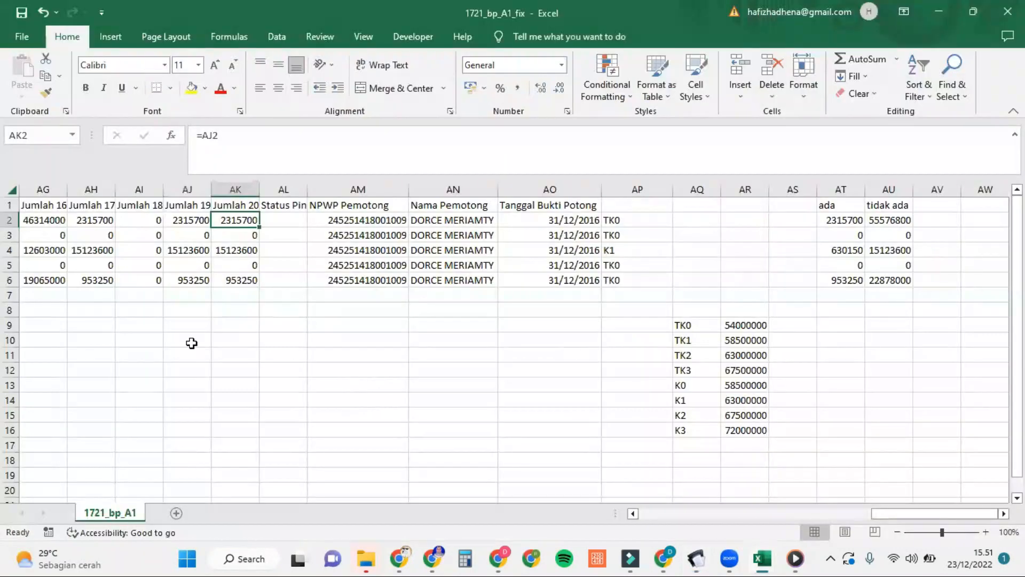
click(301, 218)
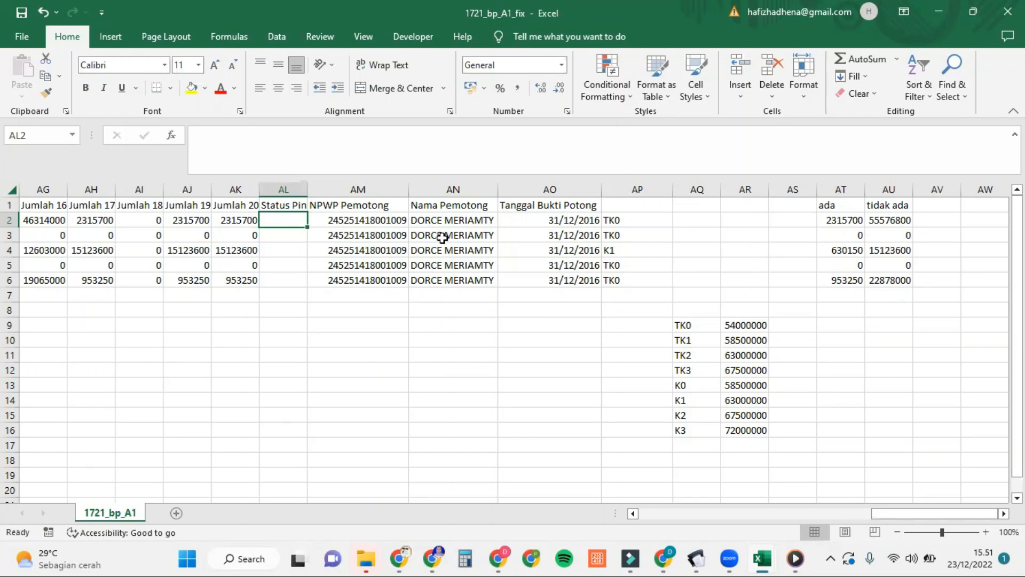
Step: Check the withholder NPWP, the withholder name and the 31/12/2016 slip date in AM–AO, then return to column A
scroll(386, 235, left, 1)
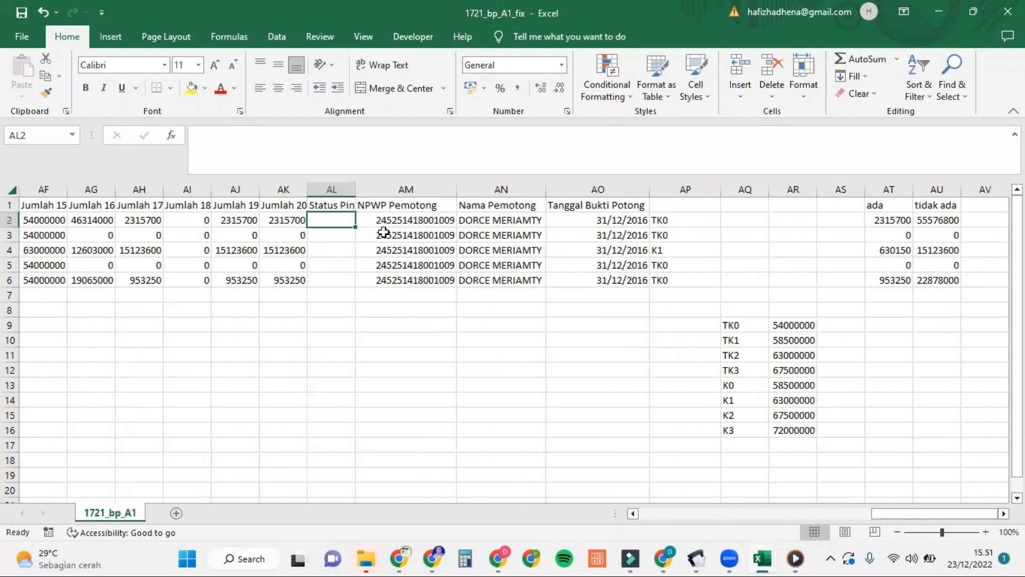
click(418, 219)
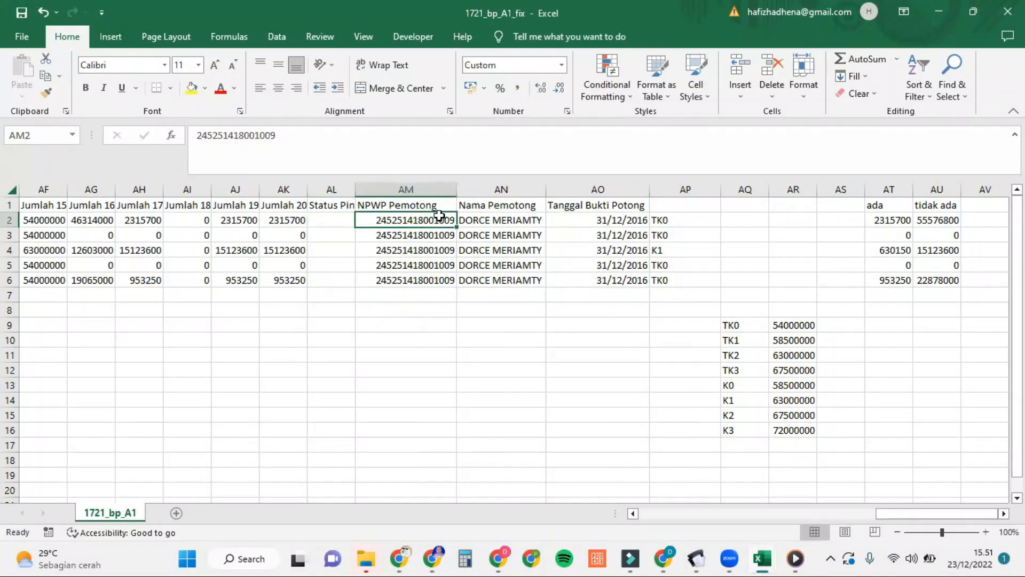
click(487, 235)
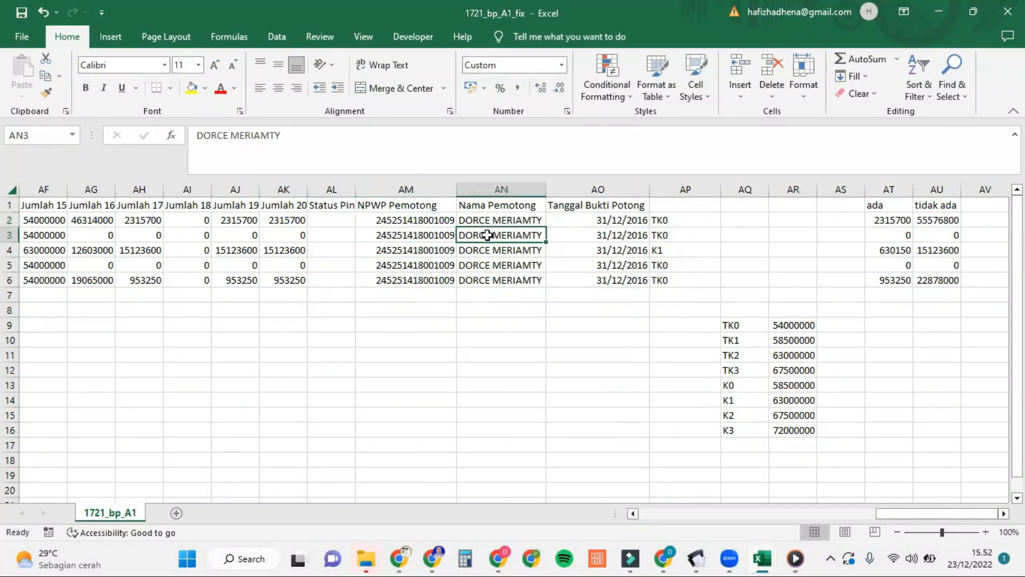
click(590, 217)
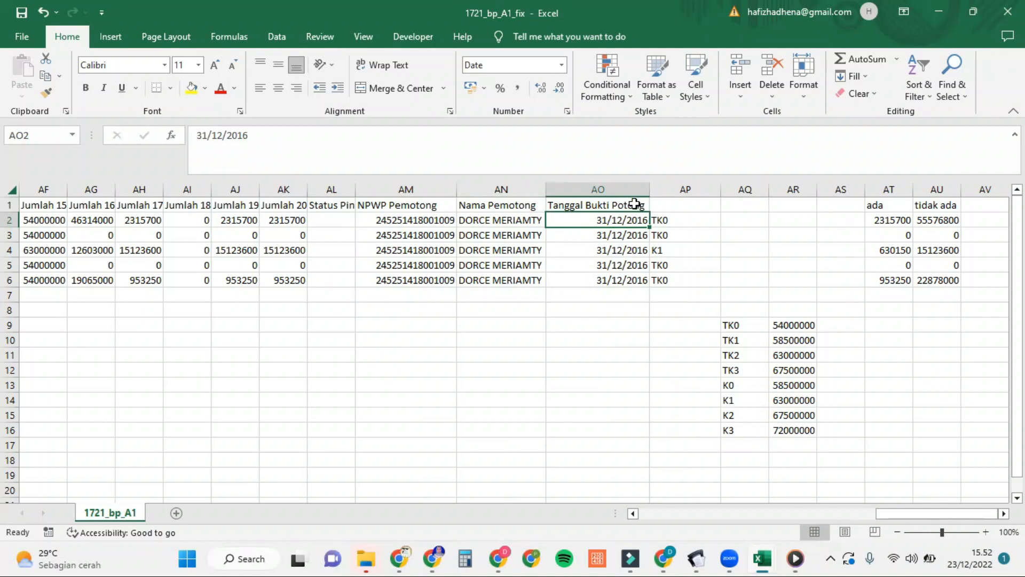
scroll(542, 292, left, 1)
scroll(543, 292, right, 1)
scroll(543, 292, left, 3)
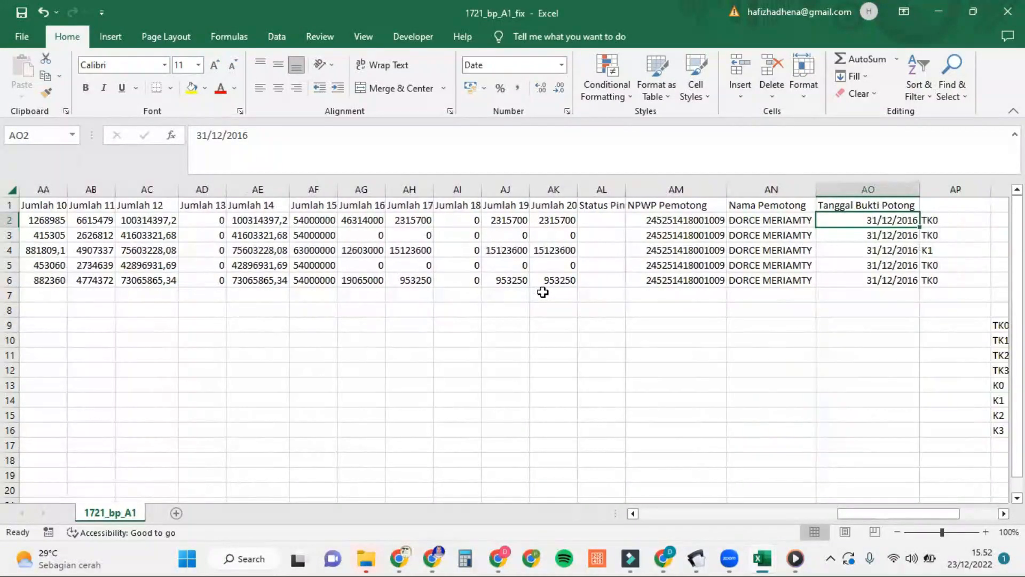
scroll(543, 292, left, 10)
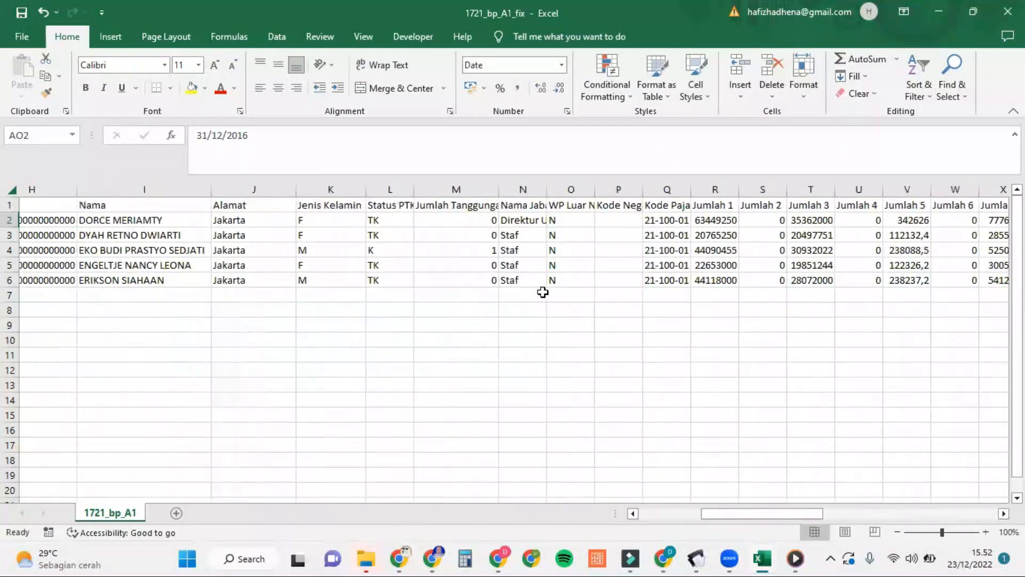
scroll(543, 292, left, 5)
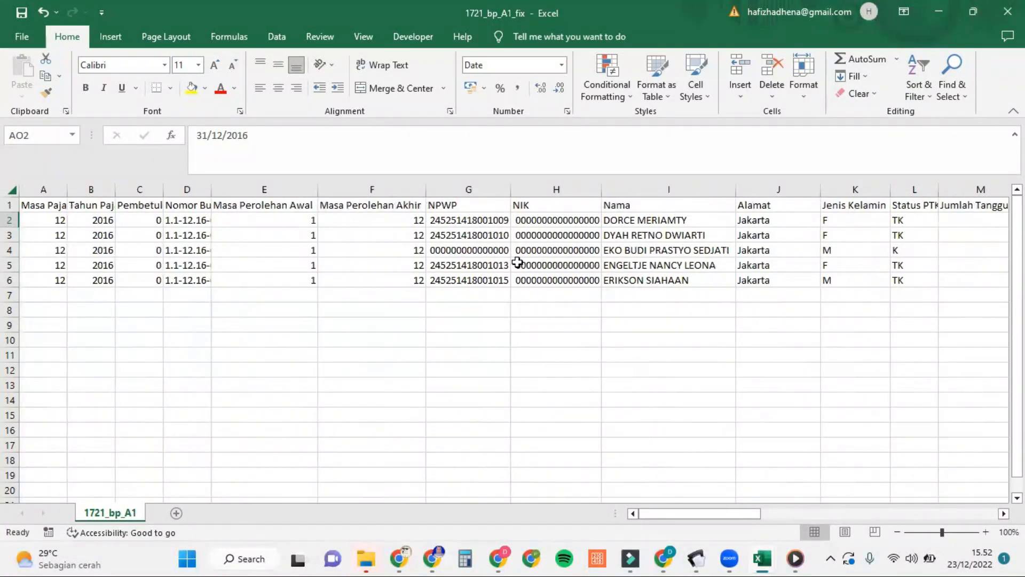
Step: Copy the whole sheet and paste it back over itself as plain values
click(12, 191)
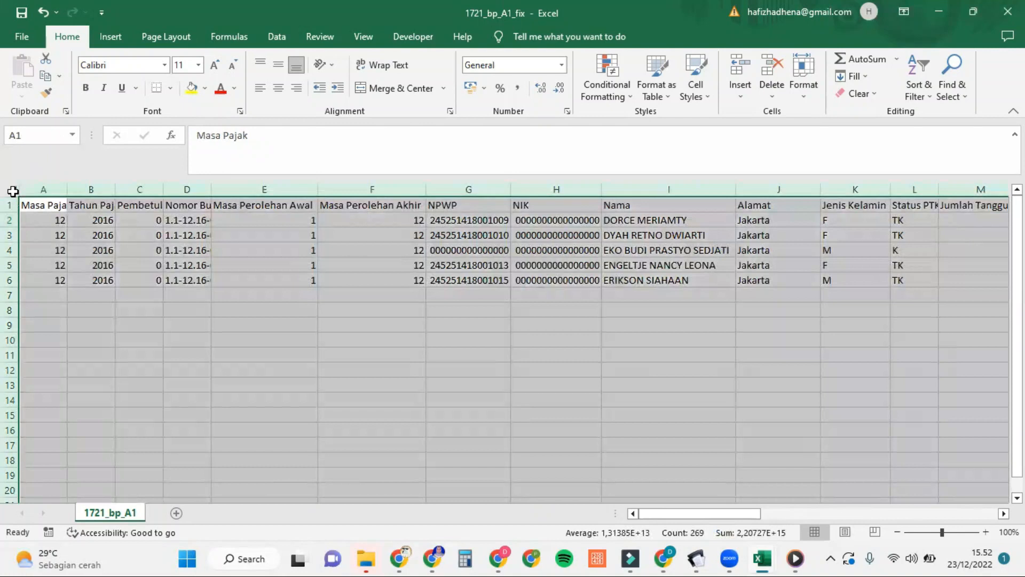
key(ctrl+c)
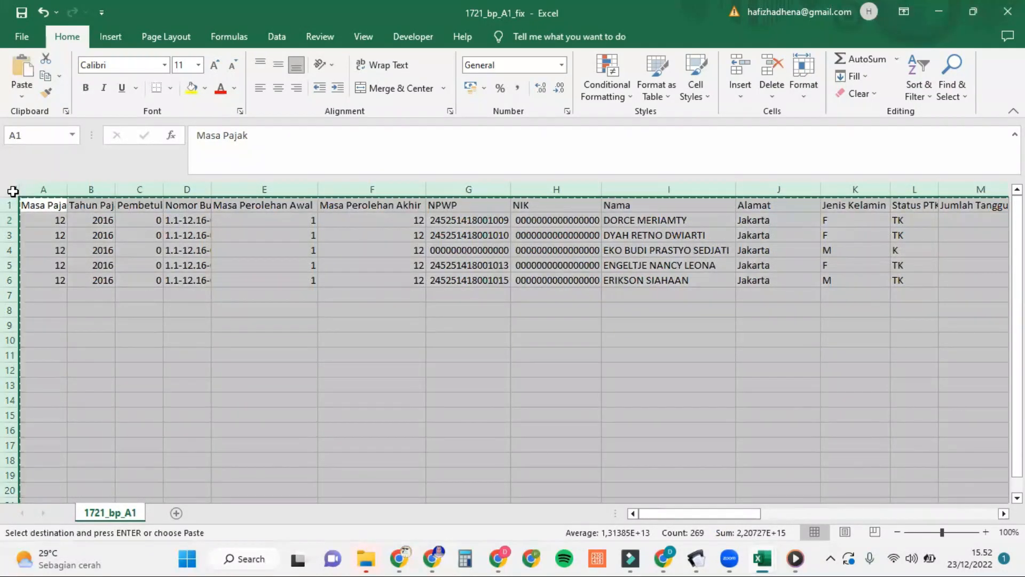
click(30, 89)
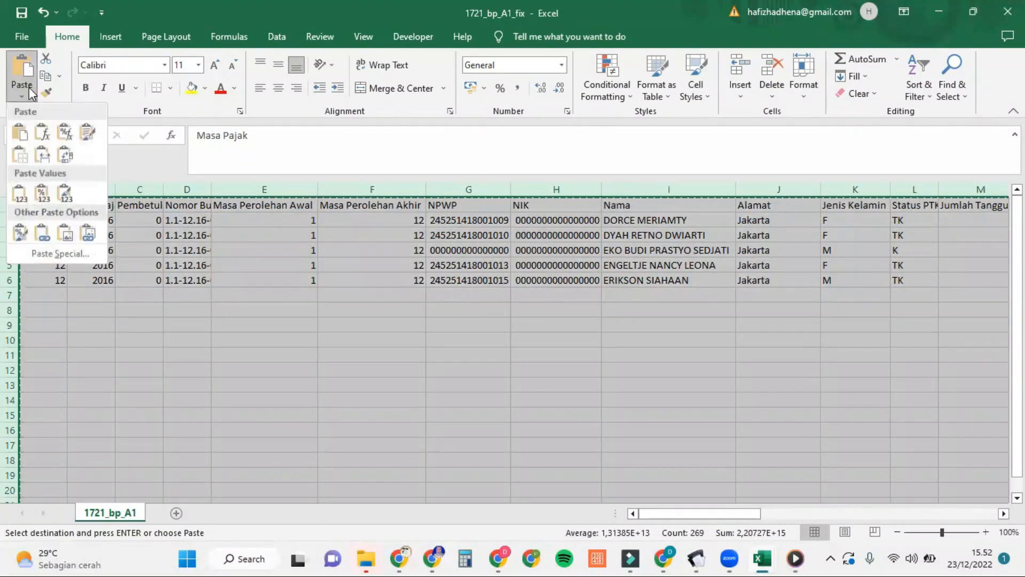
click(20, 198)
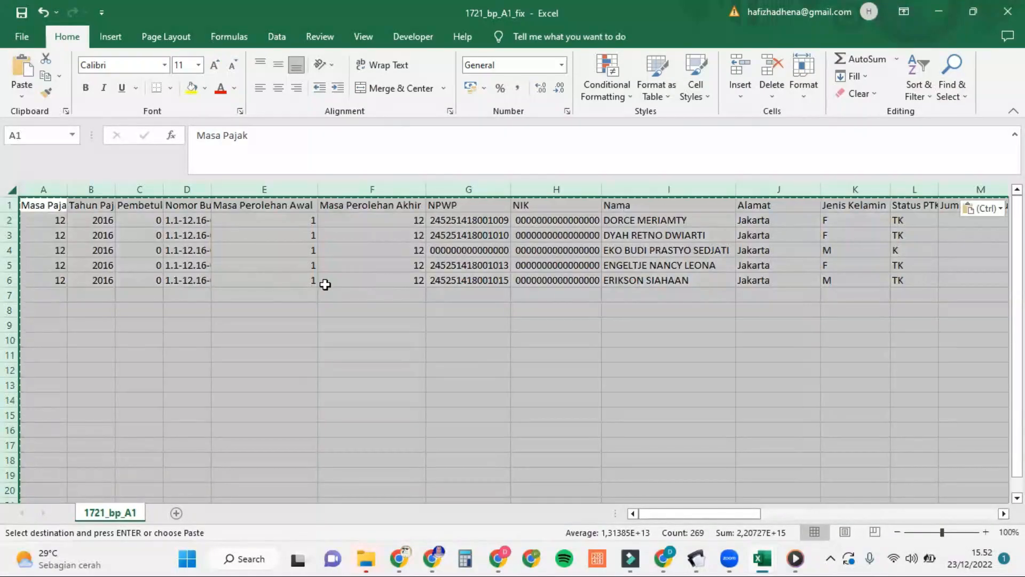
key(Escape)
Step: Clear the contents of helper columns AP to AV
scroll(705, 360, right, 5)
scroll(704, 360, right, 10)
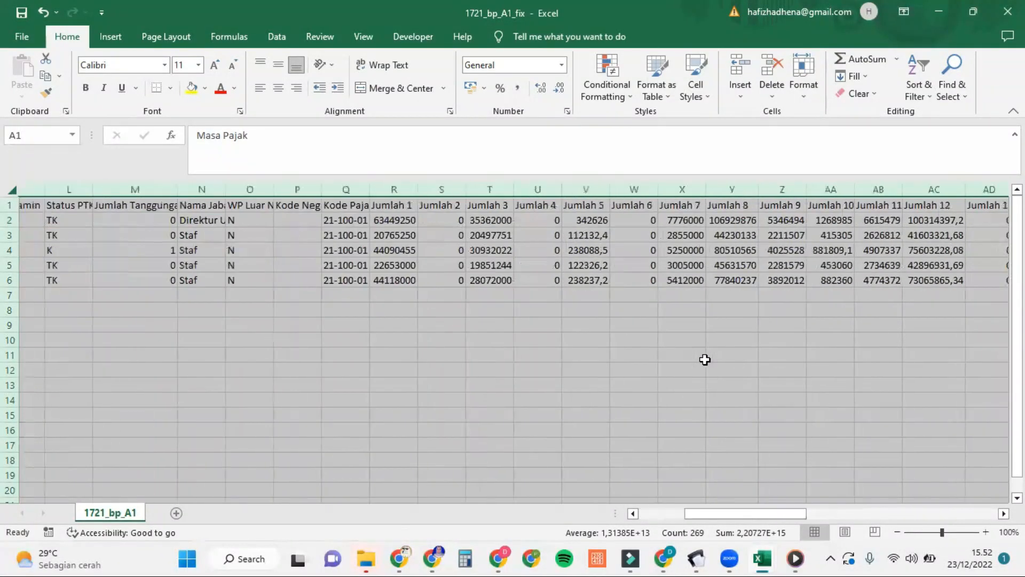
scroll(705, 359, right, 1)
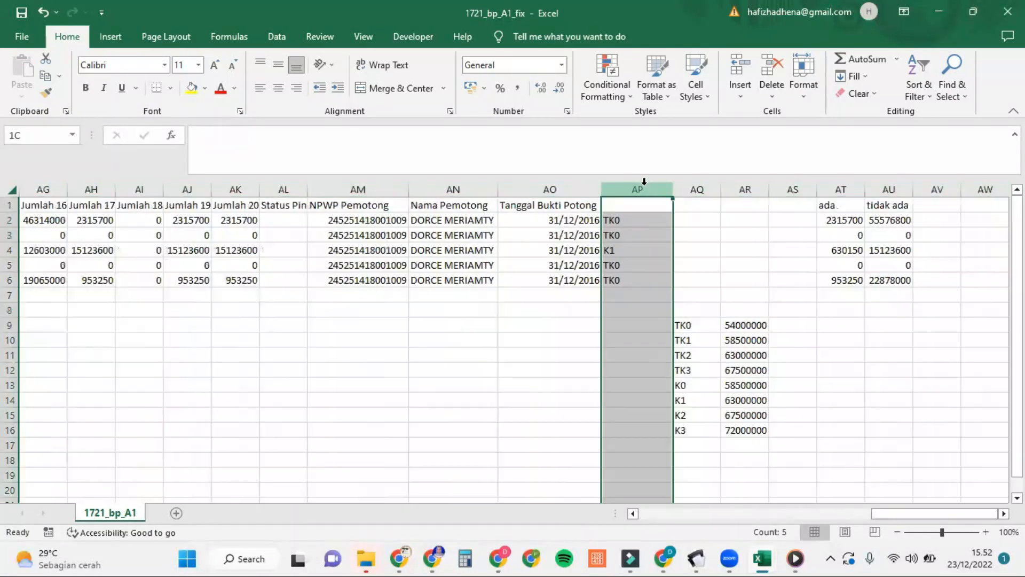
click(644, 182)
drag(643, 182, 921, 181)
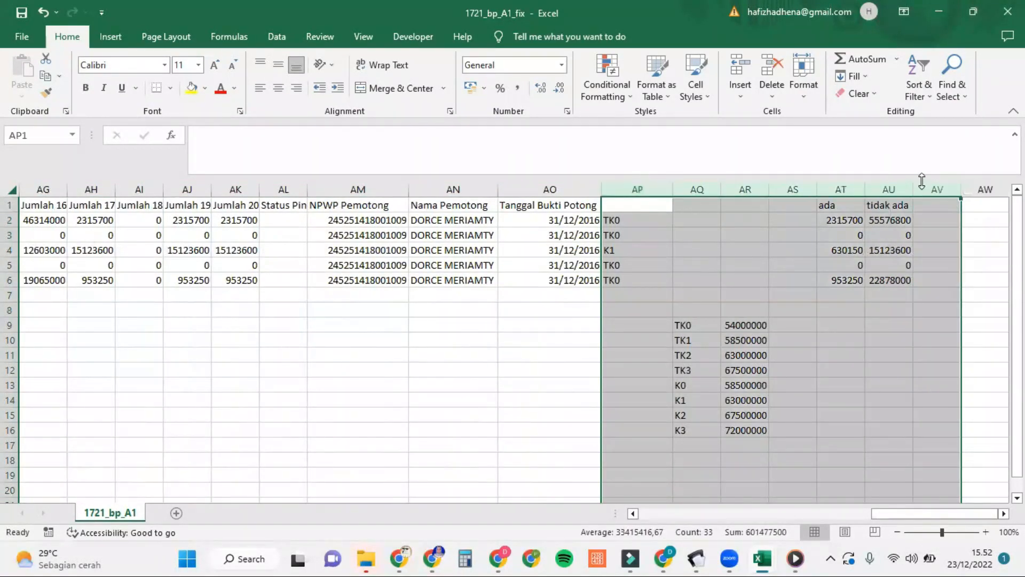
key(Delete)
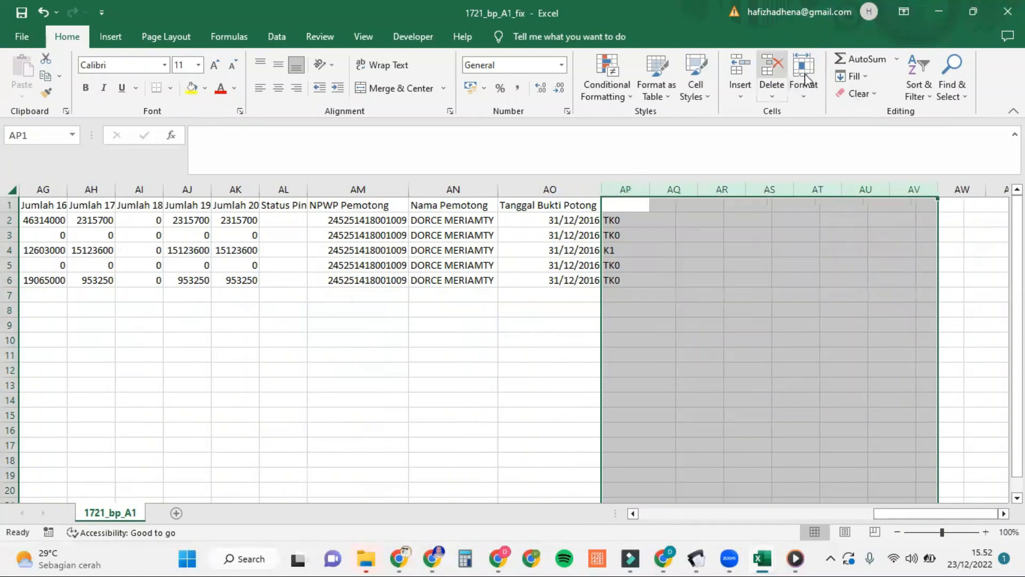
Step: Delete the empty rows 7 to 16 below the employee records
scroll(469, 372, left, 6)
scroll(469, 372, left, 5)
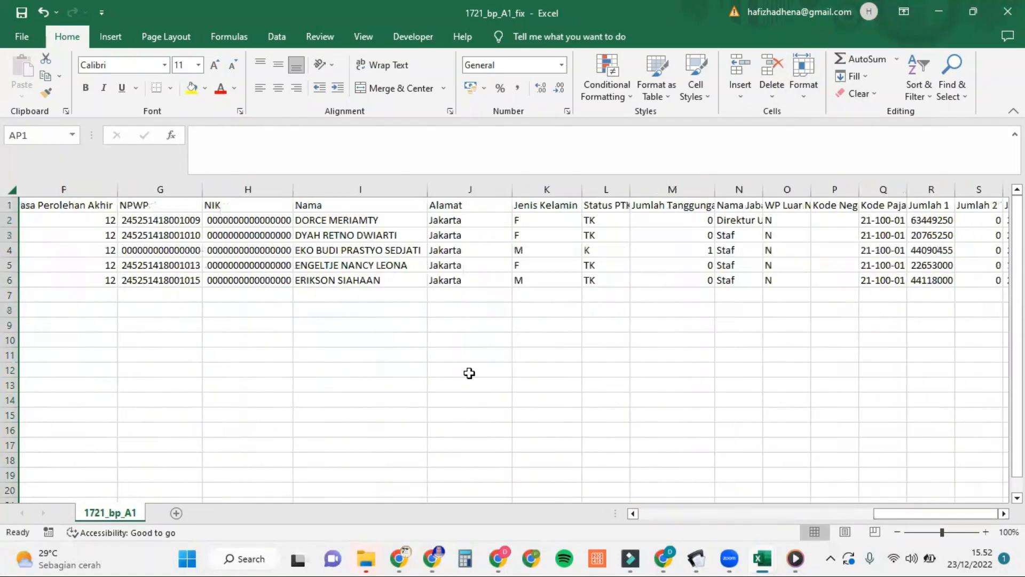
drag(12, 292, 8, 427)
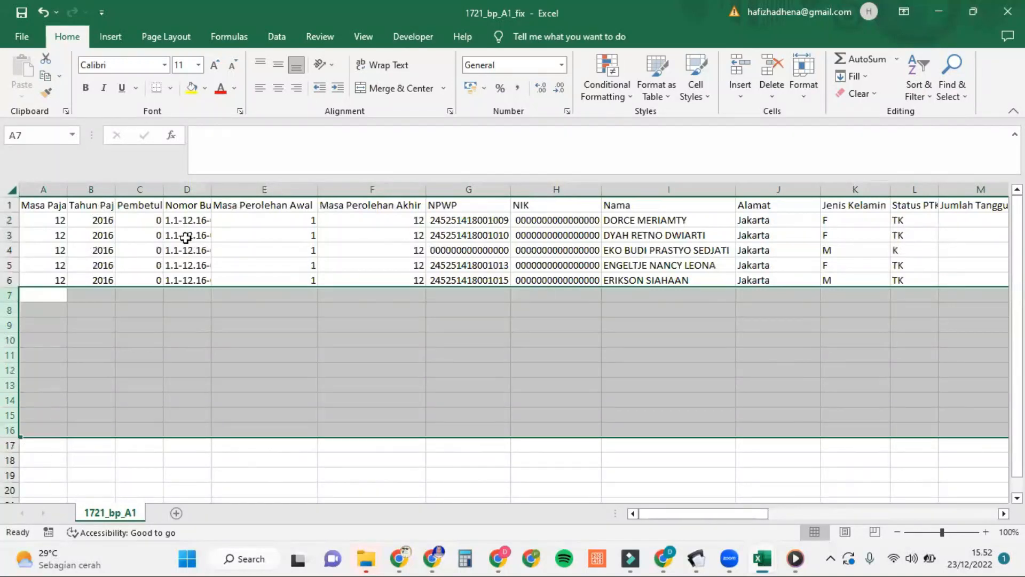
click(768, 86)
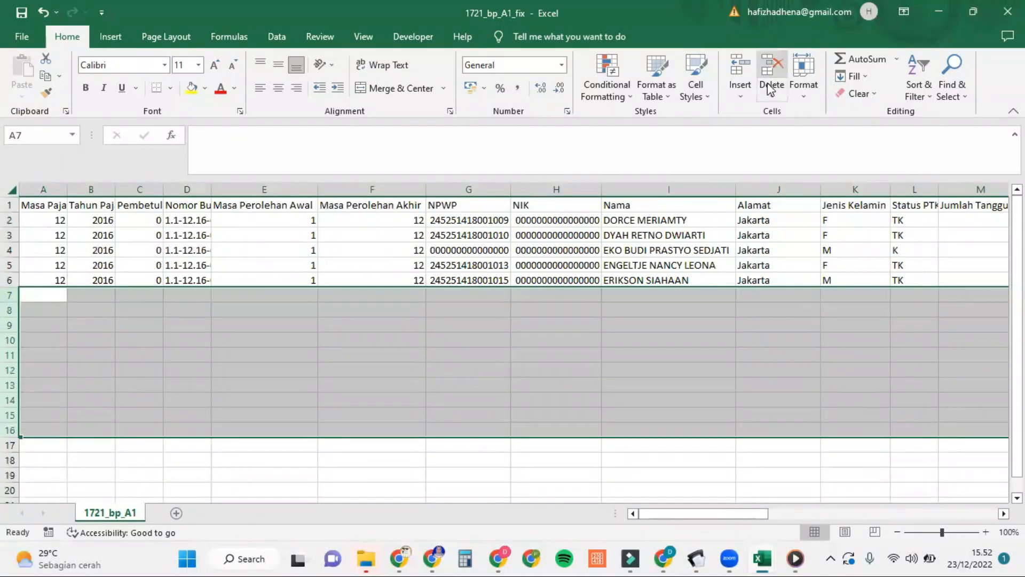
click(650, 367)
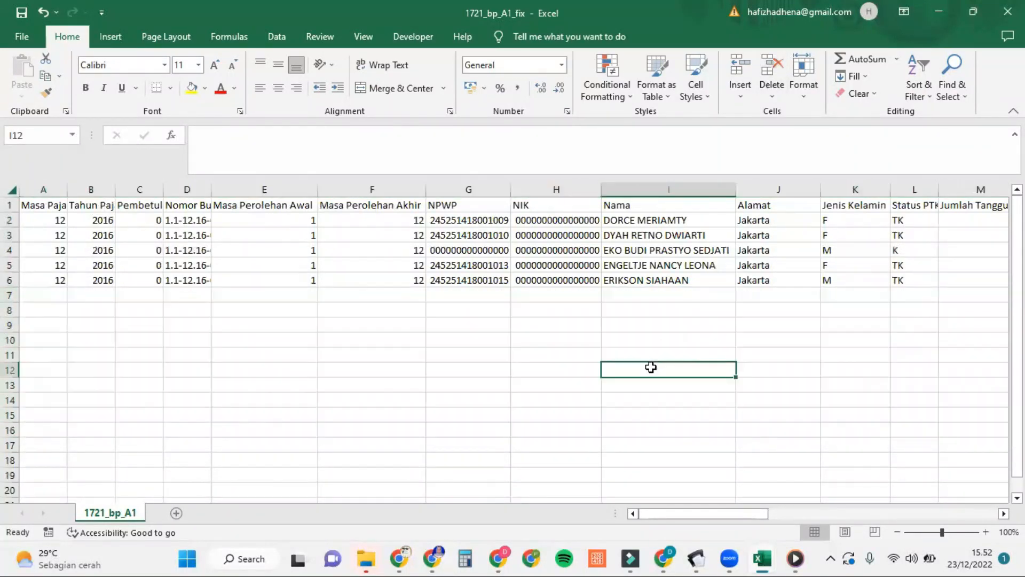
click(22, 36)
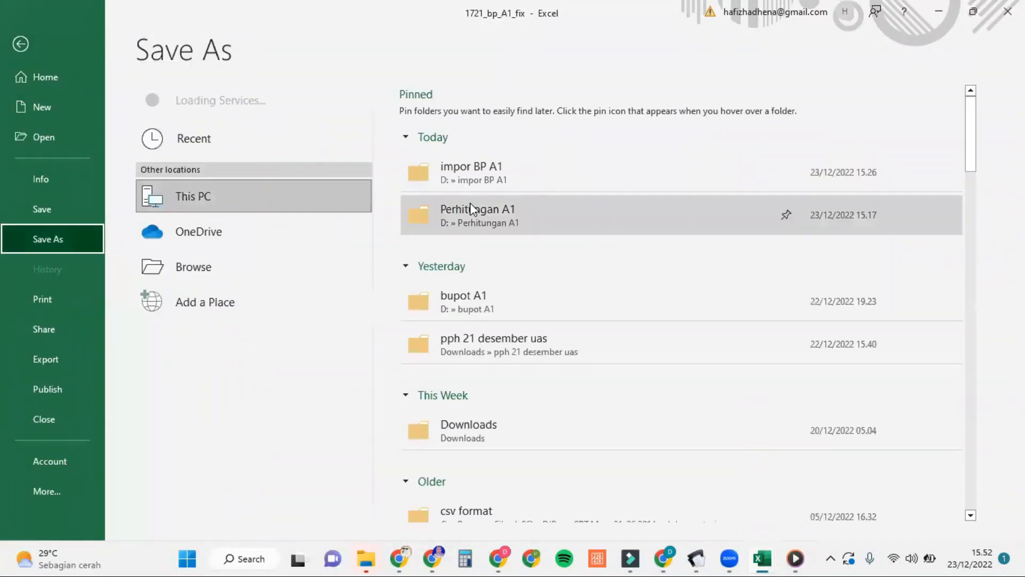
Step: Save the workbook as CSV (Comma delimited) in the impor BP A1 folder
click(497, 174)
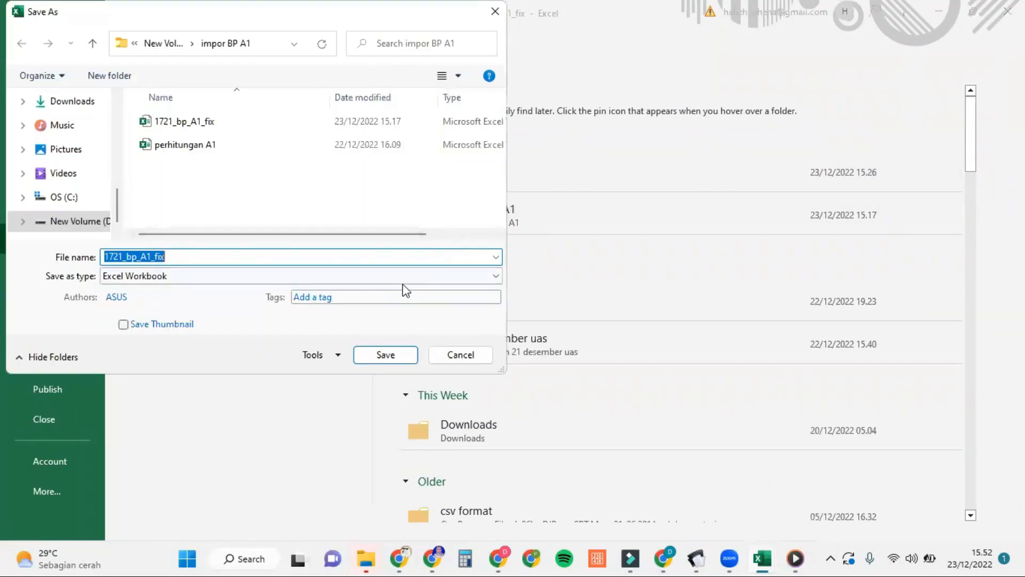
click(407, 279)
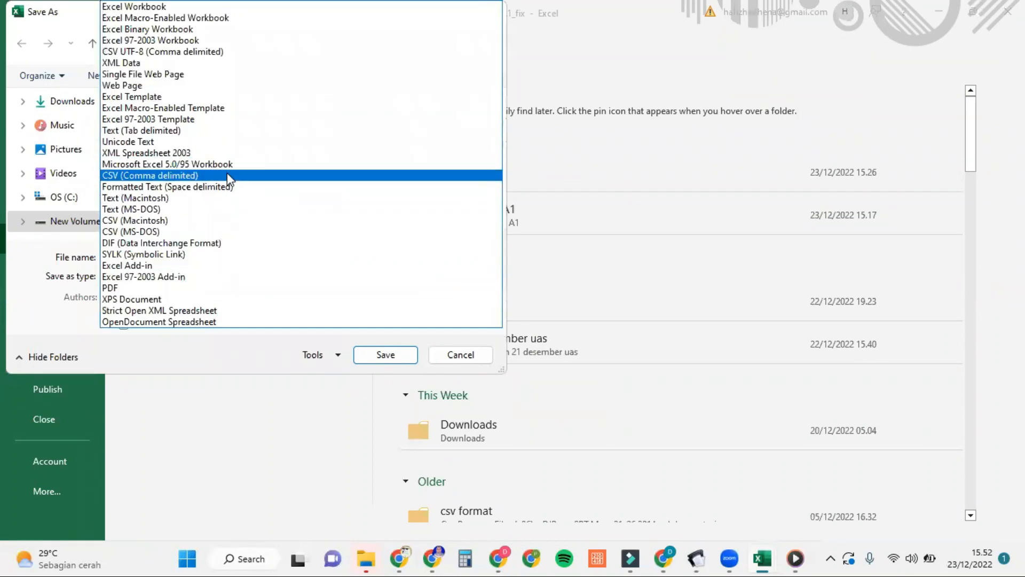
click(226, 175)
click(376, 336)
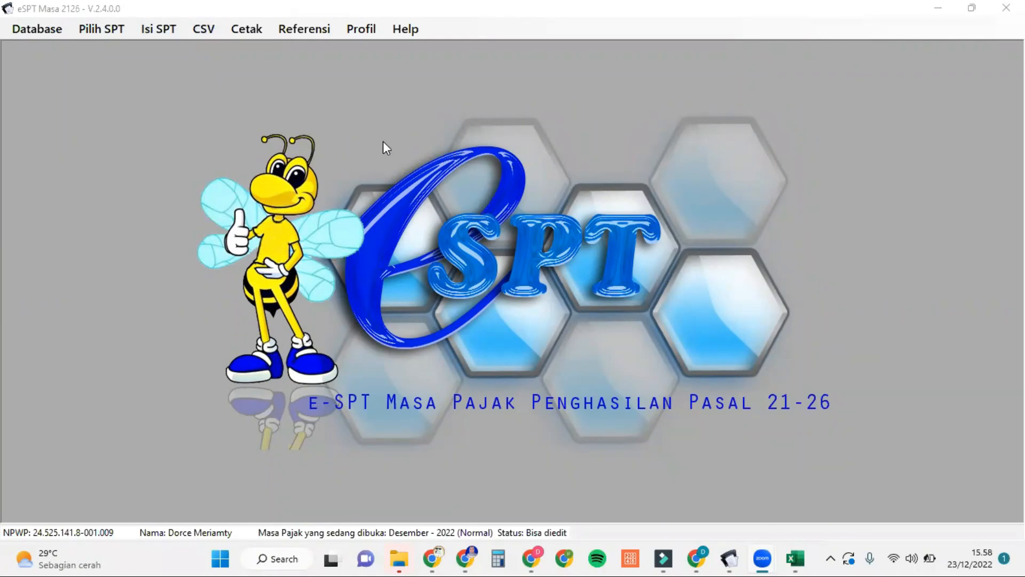
Step: Start a new SPT and move its period calendar to December 2016
click(118, 29)
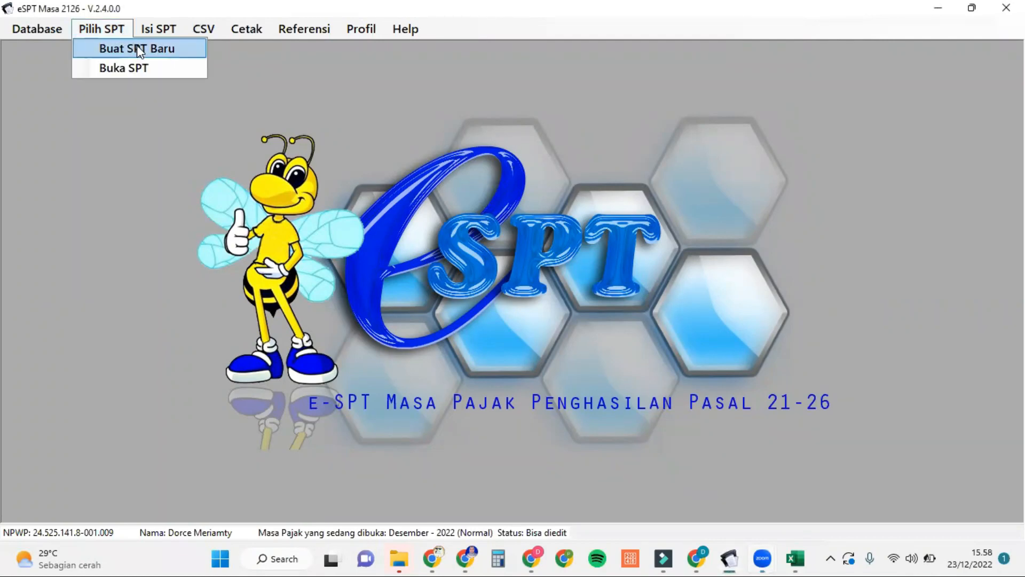
click(139, 51)
click(531, 296)
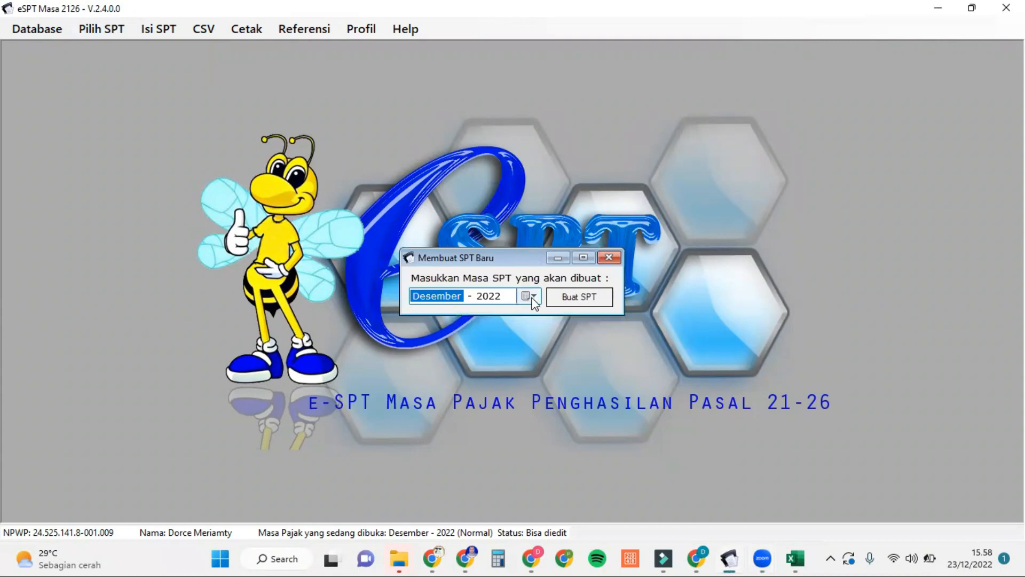
click(508, 319)
click(510, 321)
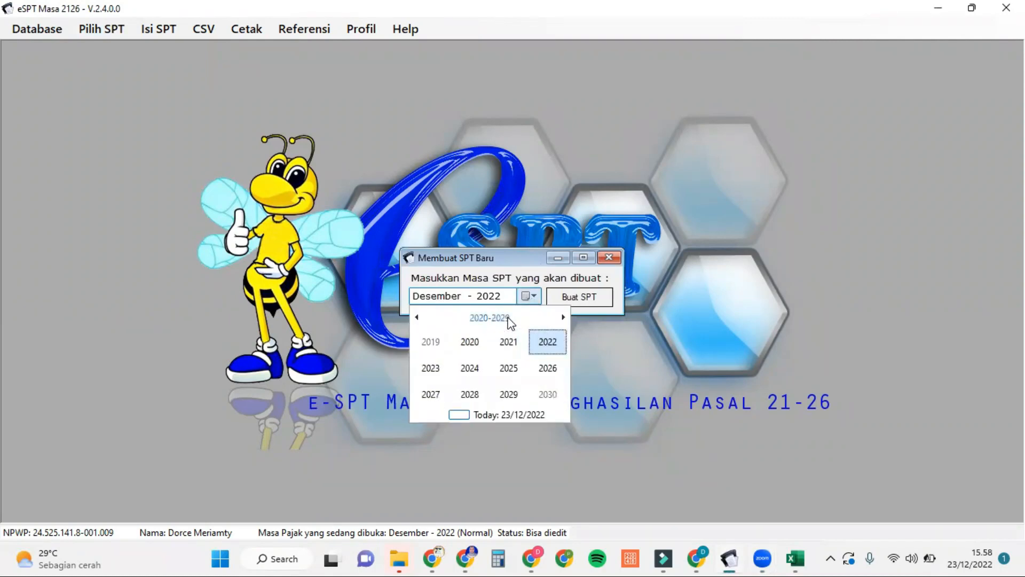
click(416, 317)
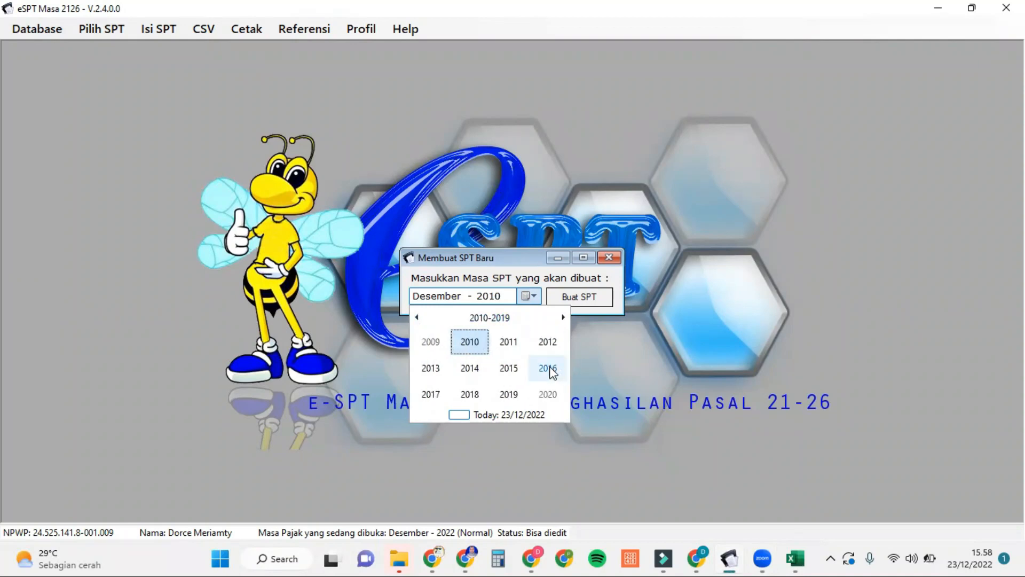
click(548, 368)
click(550, 398)
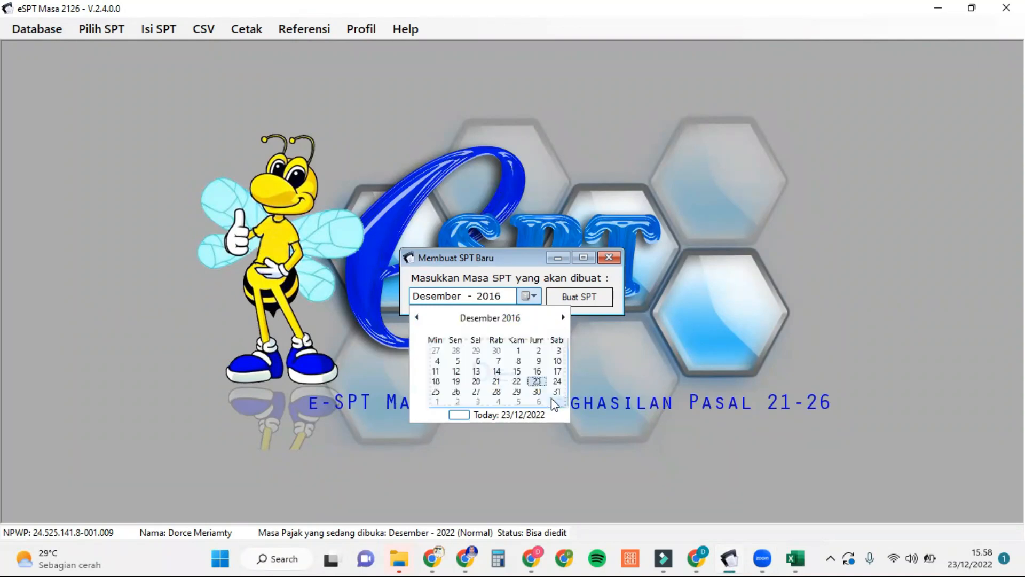
Step: Re-pick Desember 2016 as the period and create the SPT
double_click(585, 300)
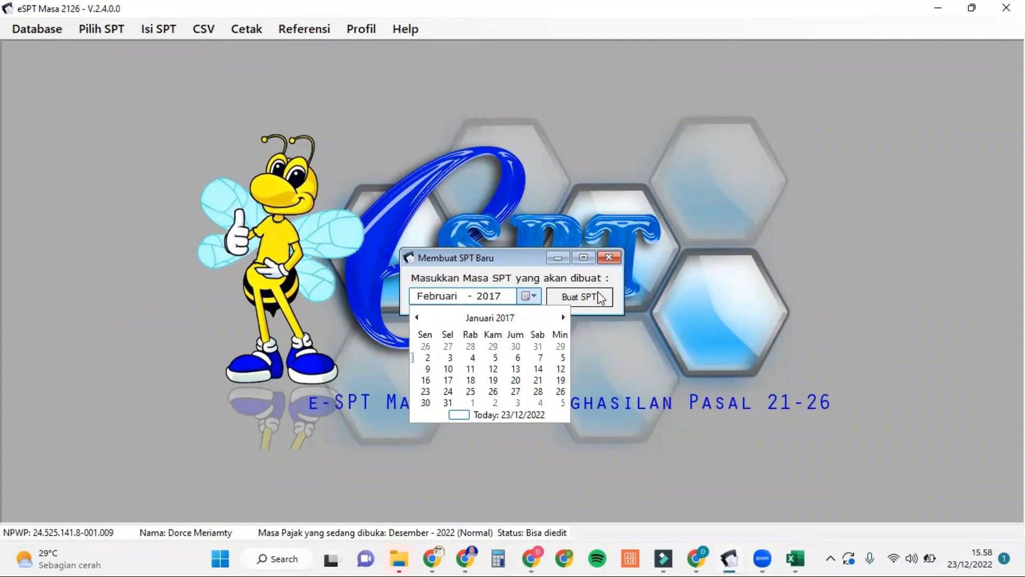
click(418, 318)
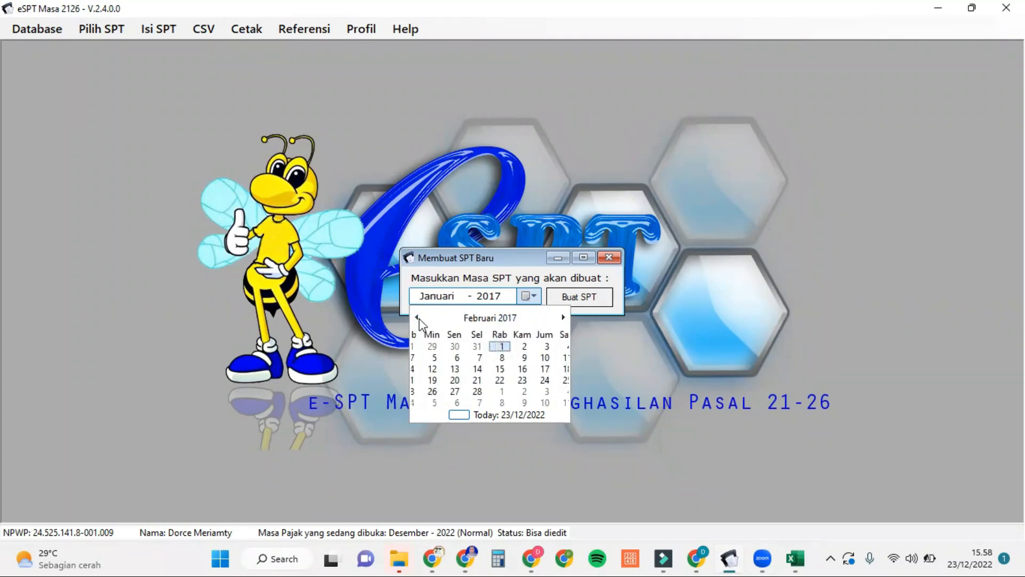
click(490, 318)
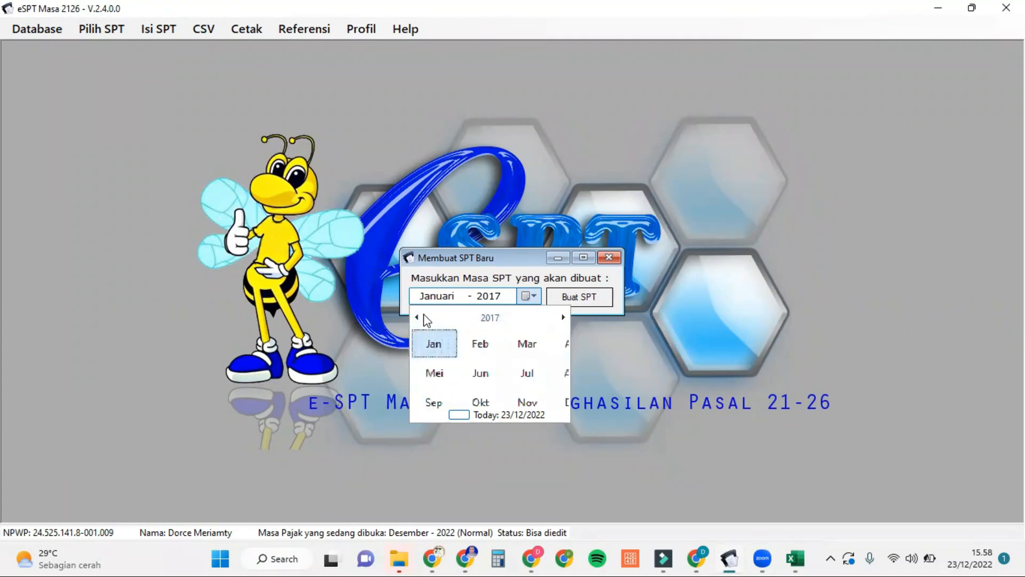
click(418, 317)
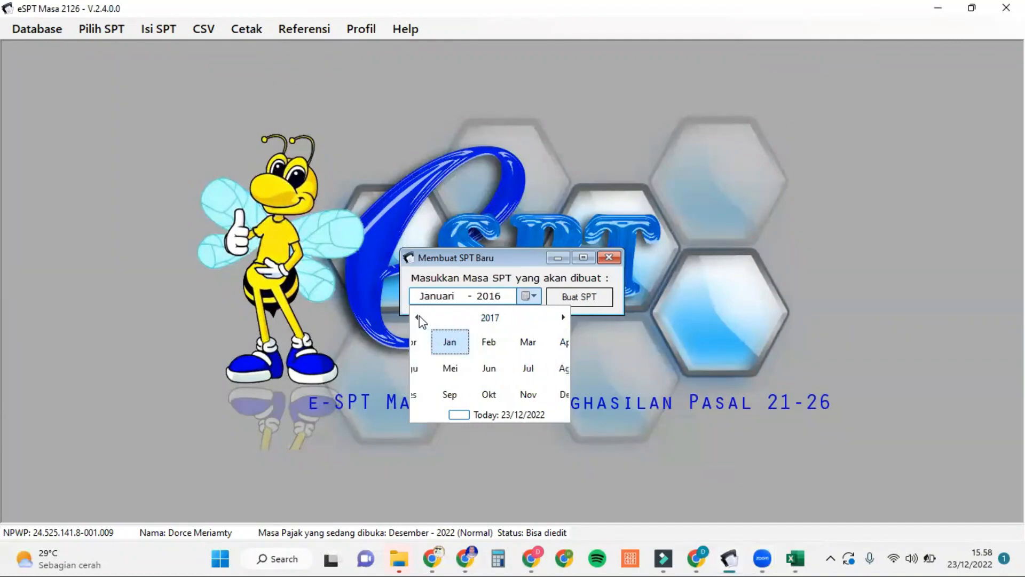
click(548, 394)
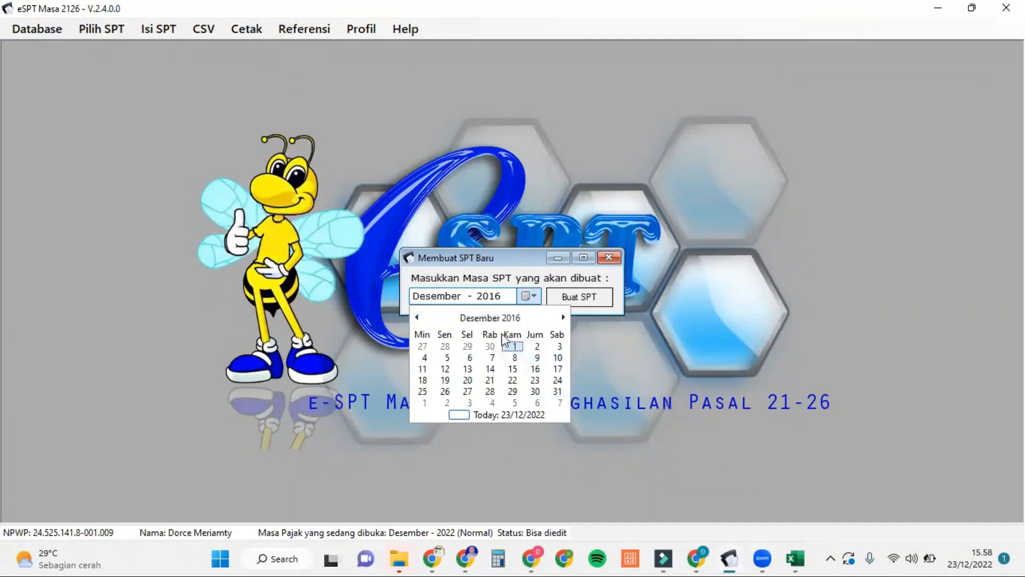
click(596, 301)
click(595, 300)
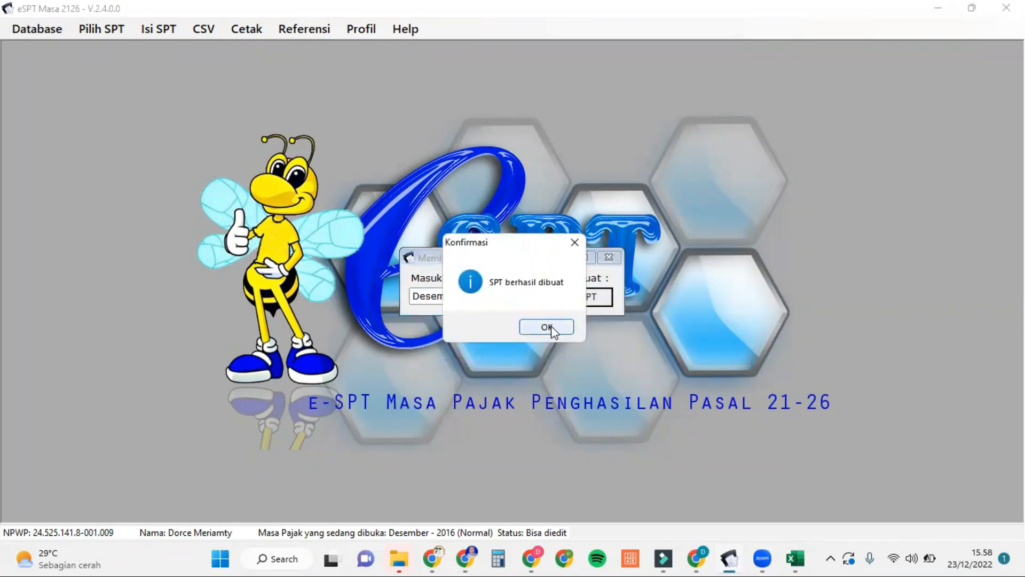
click(550, 327)
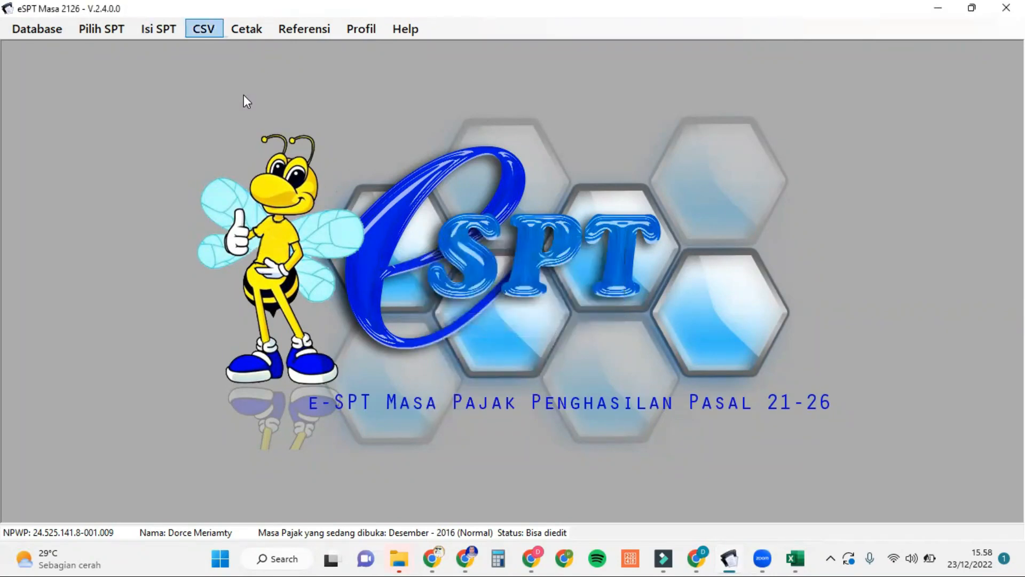
Step: Open the Desember 2016 SPT from the list of created SPTs
click(116, 28)
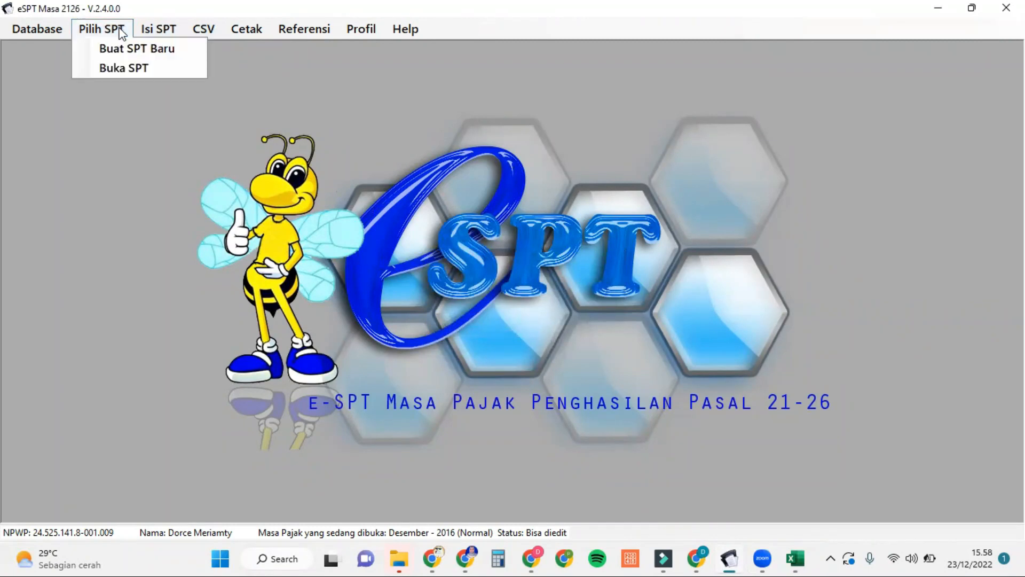
click(127, 66)
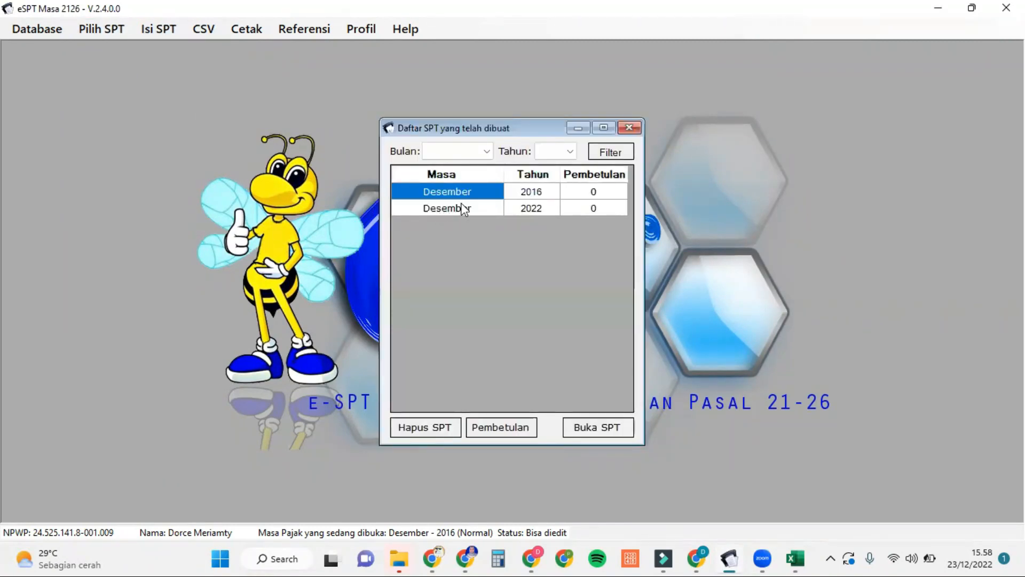
click(591, 426)
click(562, 327)
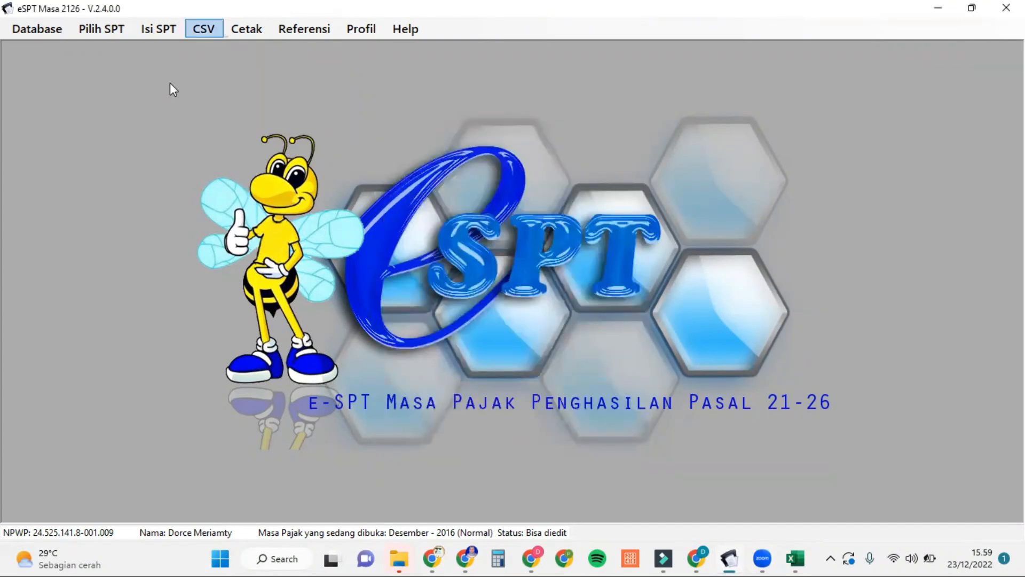
Step: Start the A1 slip CSV import and browse into the impor BP A1 folder
click(203, 28)
mouse_move(259, 67)
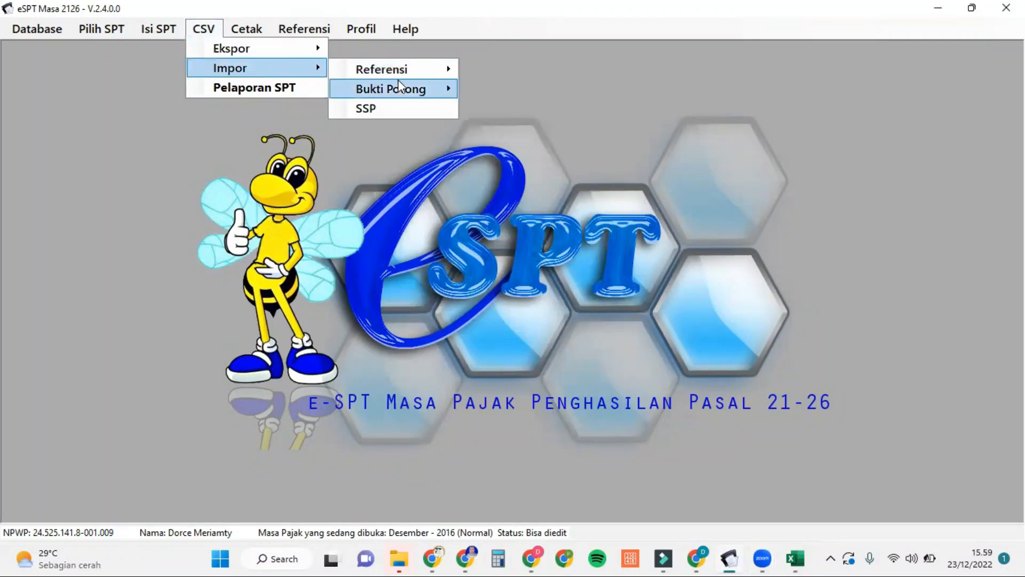
mouse_move(406, 90)
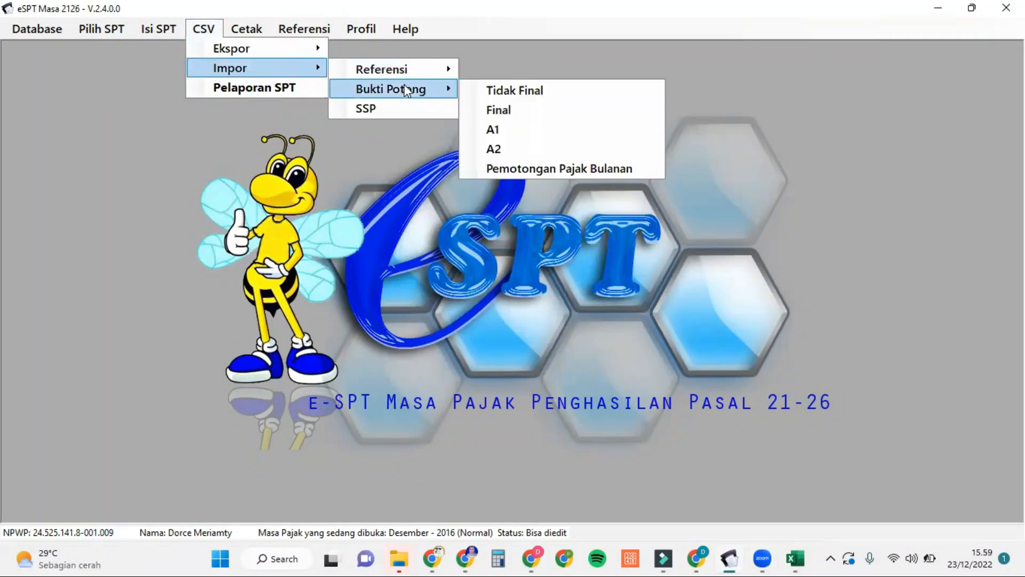
click(506, 124)
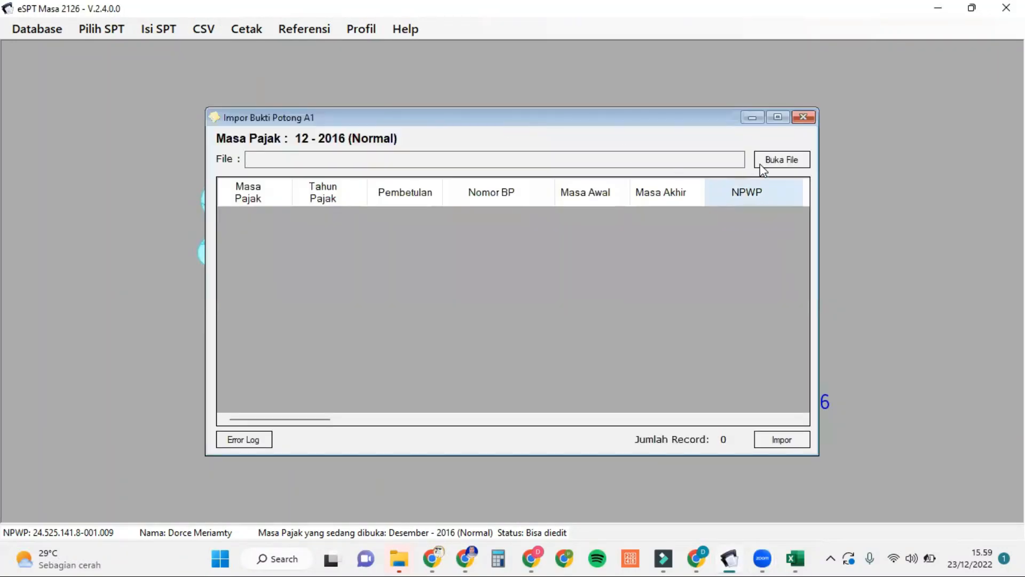
click(774, 158)
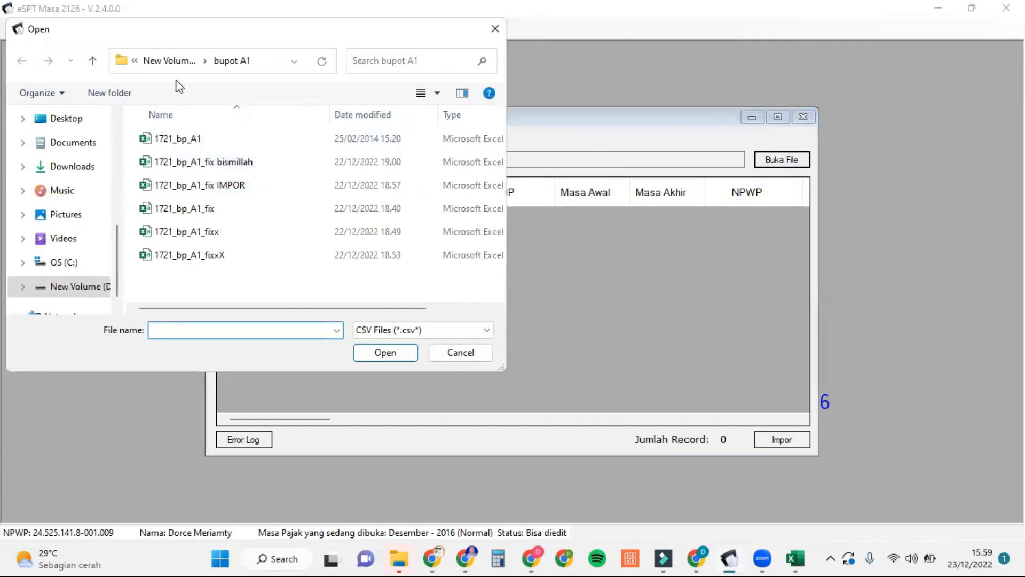
click(175, 65)
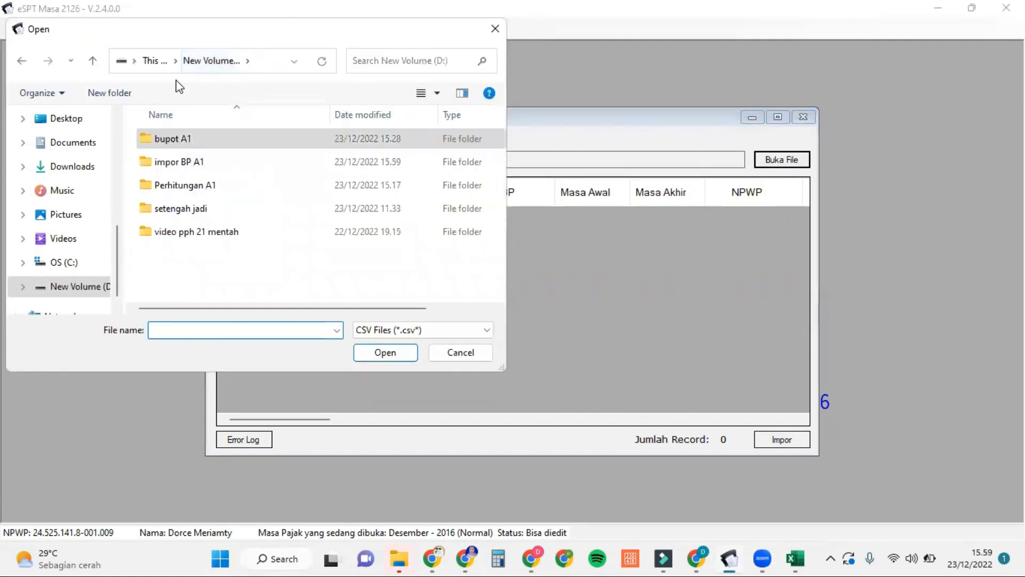
click(210, 162)
double_click(210, 163)
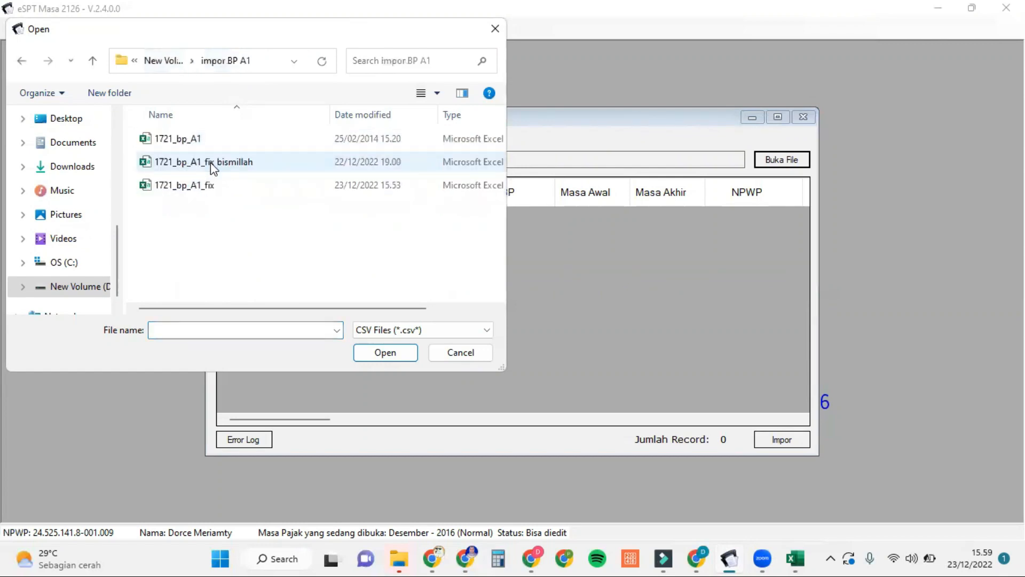
Step: Load 1721_bp_A1_fix bismillah and import its five A1 slips
click(282, 164)
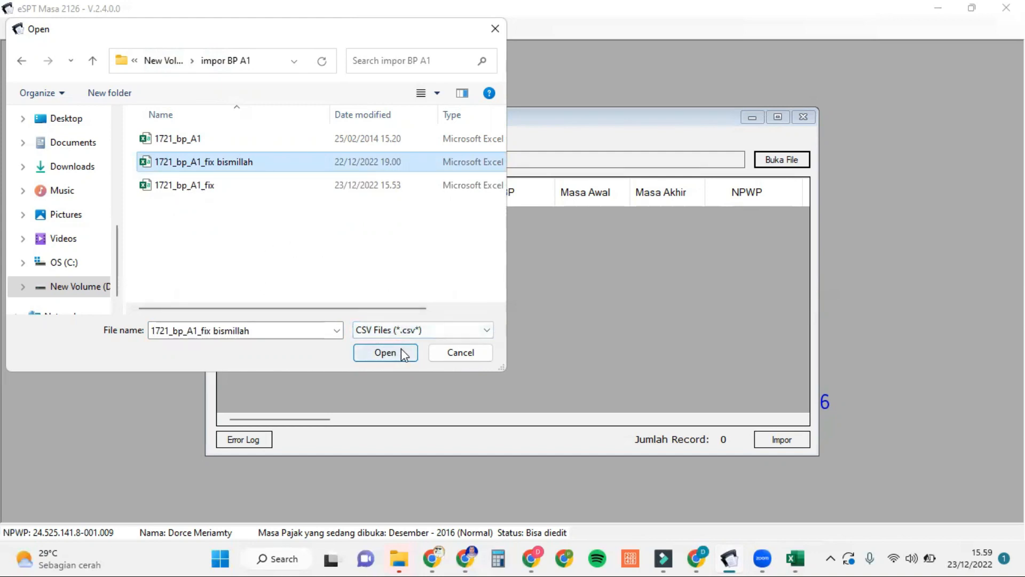
click(384, 353)
click(781, 439)
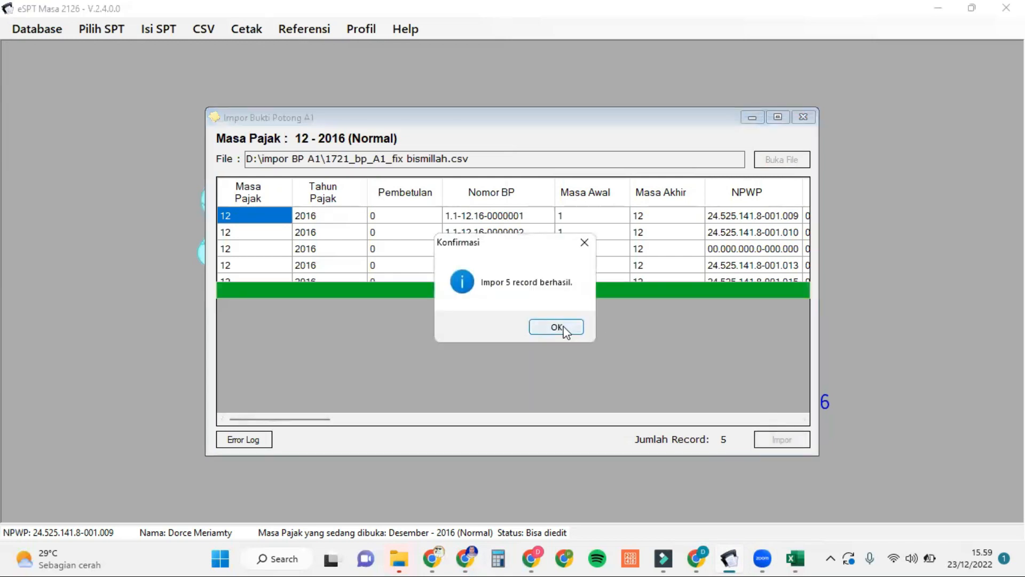
click(556, 327)
click(811, 118)
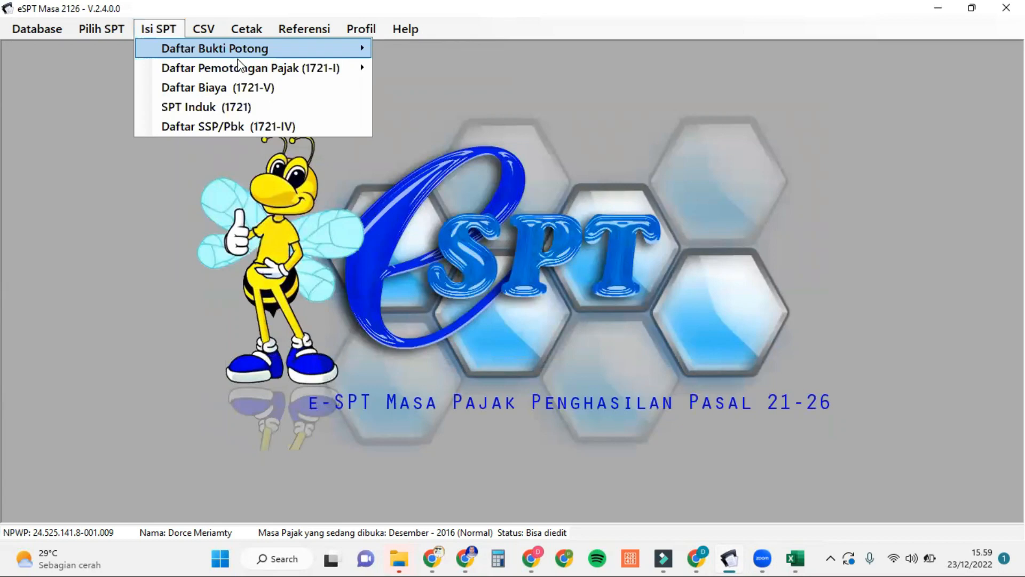
Step: Open Daftar Pemotongan Pajak (1721-I) Satu Tahun Pajak, then return to the 1721_bp_A1_fix workbook
mouse_move(278, 66)
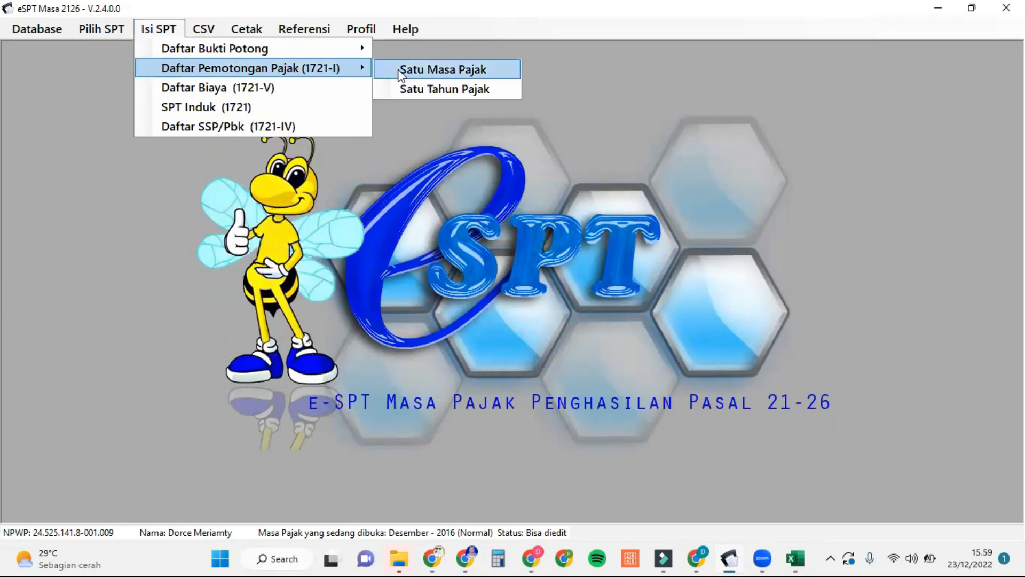
click(431, 89)
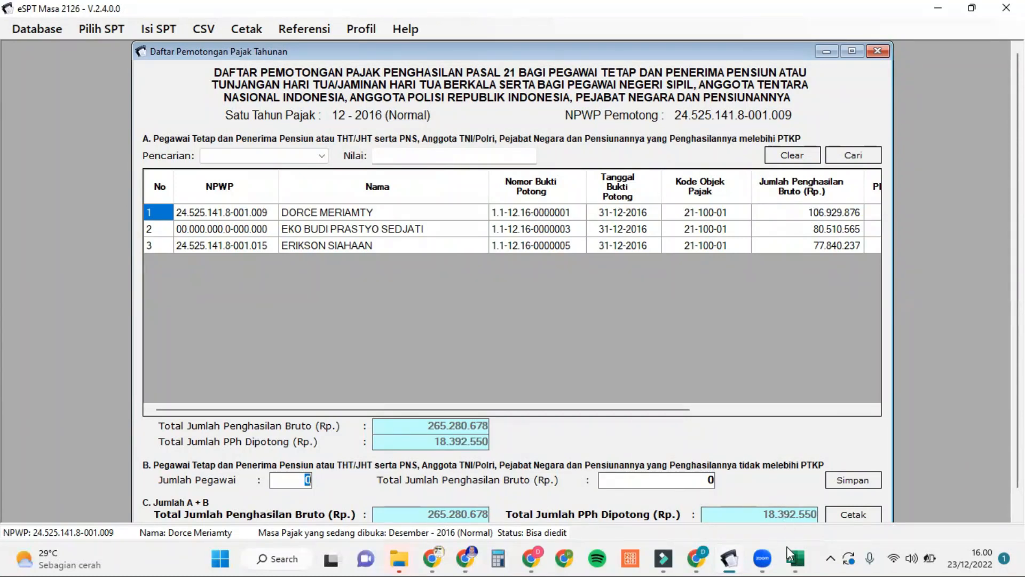
mouse_move(795, 557)
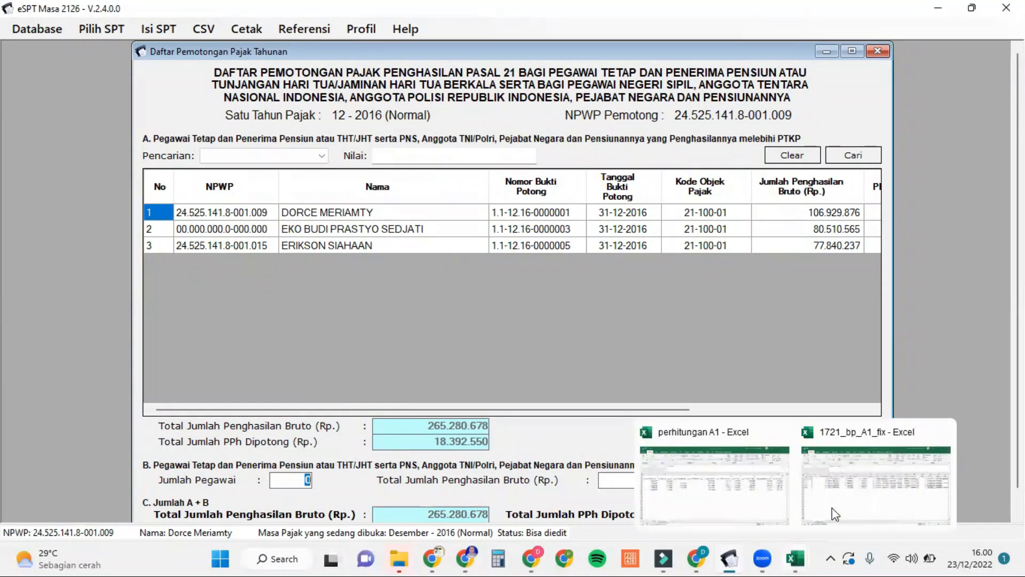
click(845, 477)
Step: Filter the Jumlah 20 column (AK) to show only rows with 0
scroll(767, 319, right, 3)
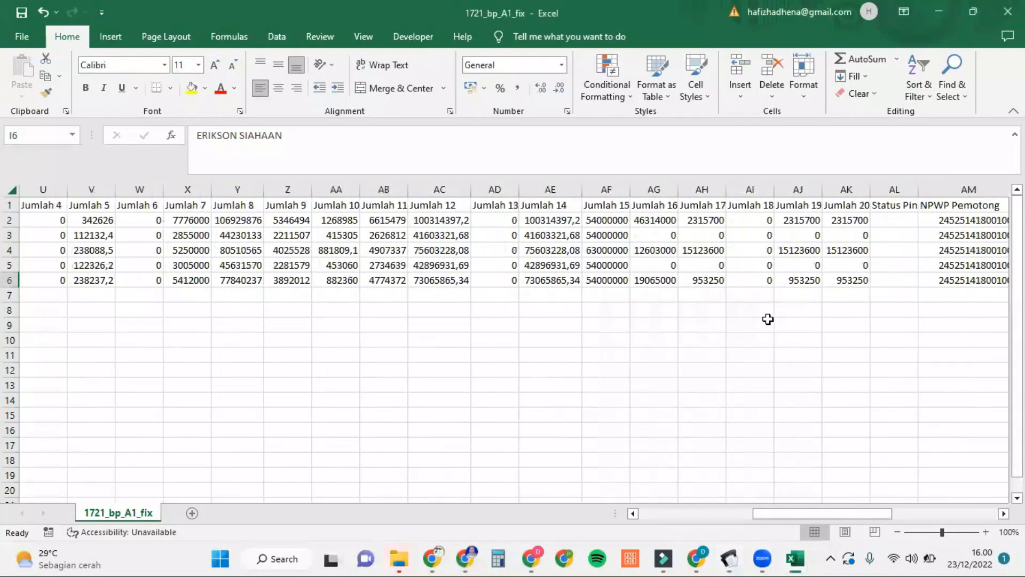
scroll(768, 318, right, 2)
click(750, 189)
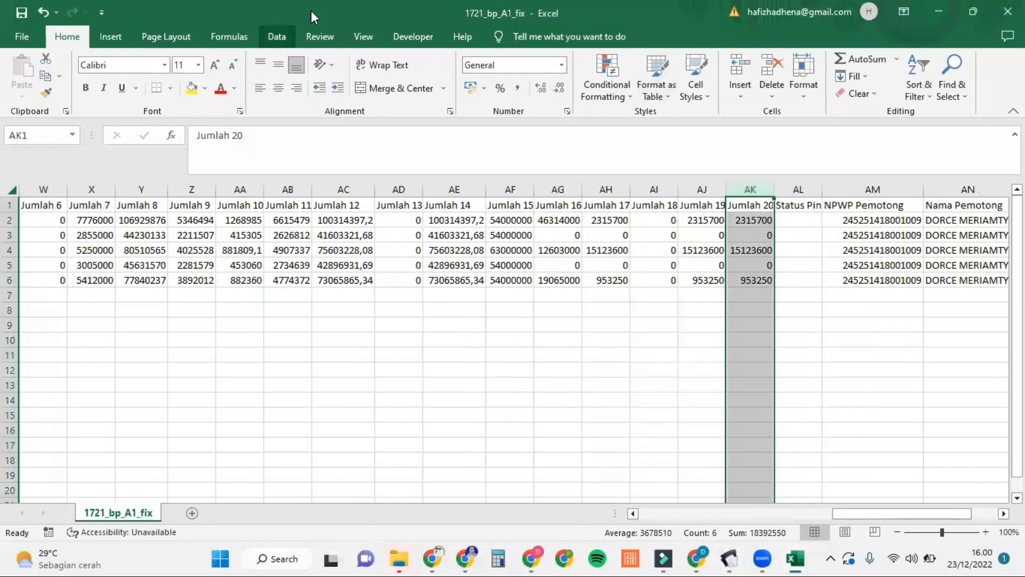
click(278, 37)
click(485, 95)
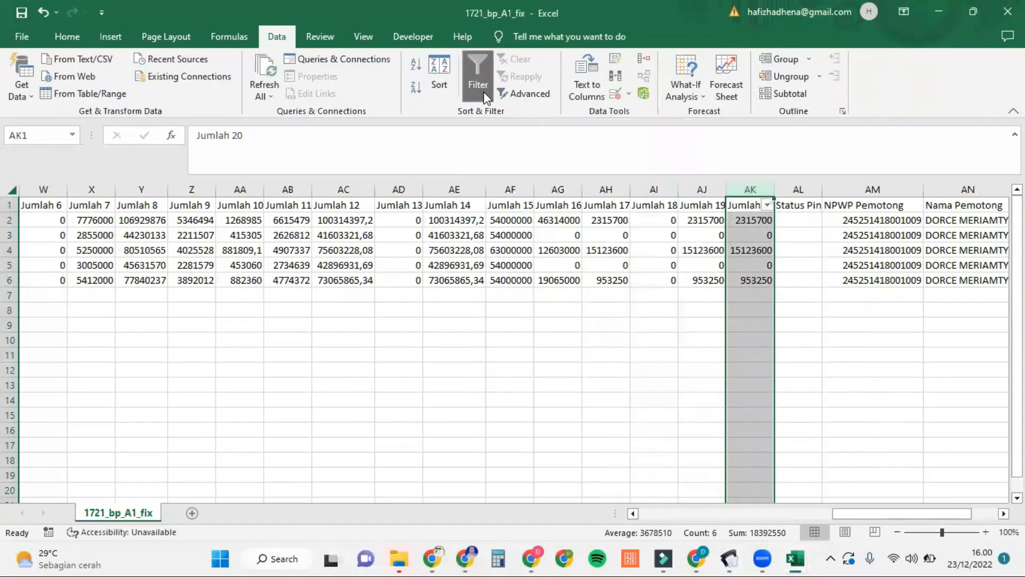
click(768, 206)
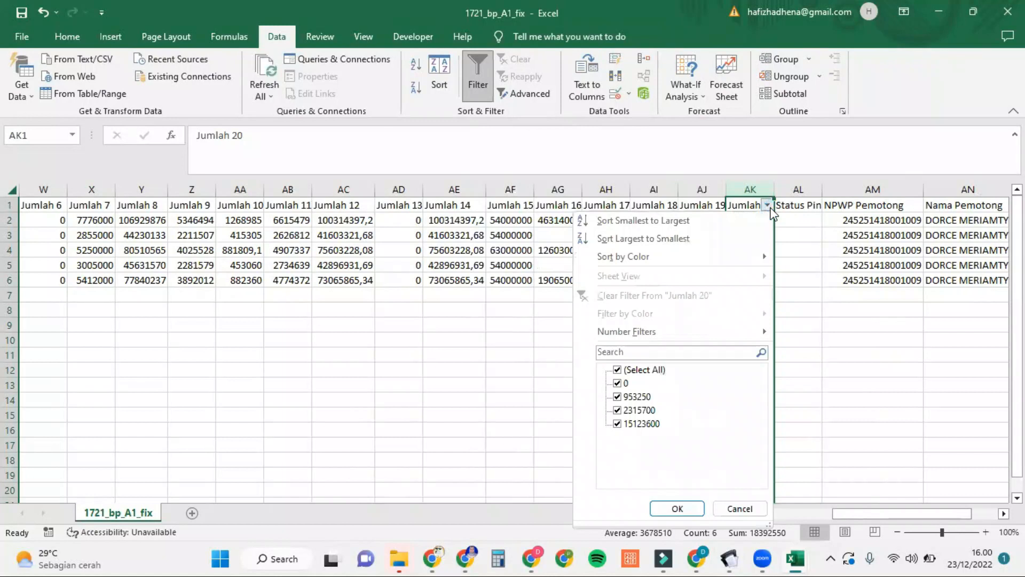
click(635, 371)
click(635, 371)
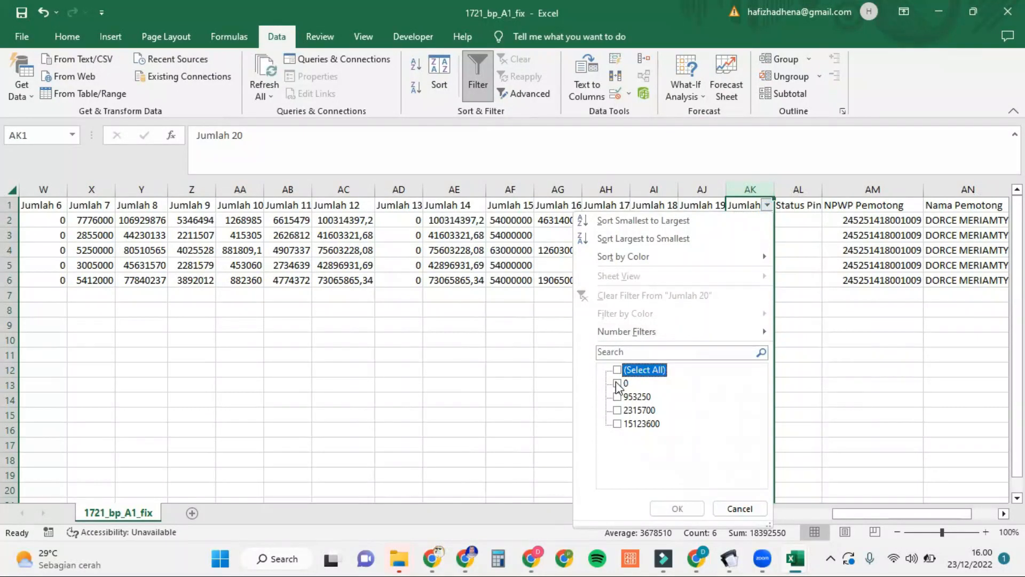
click(617, 383)
click(677, 509)
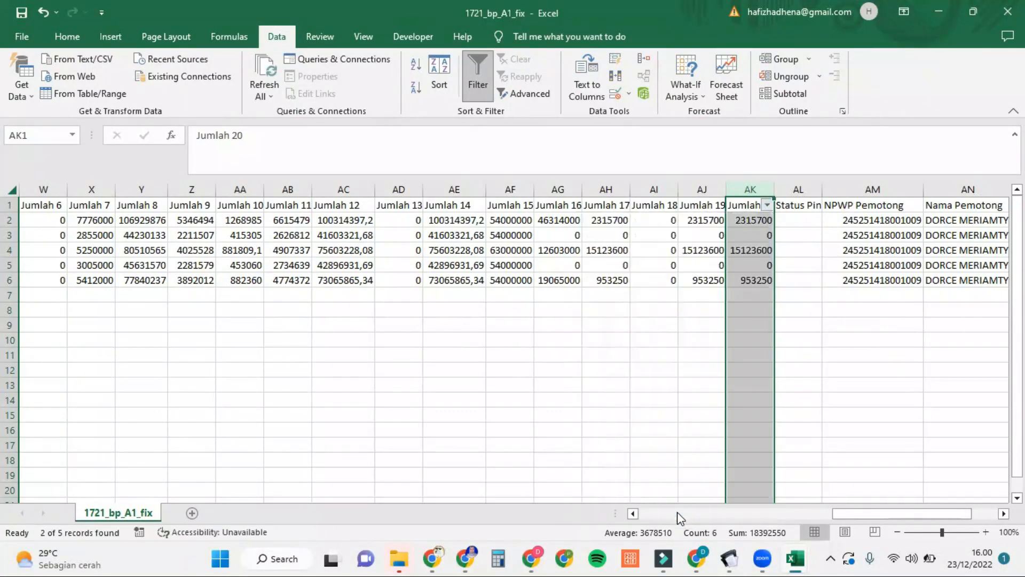
click(607, 307)
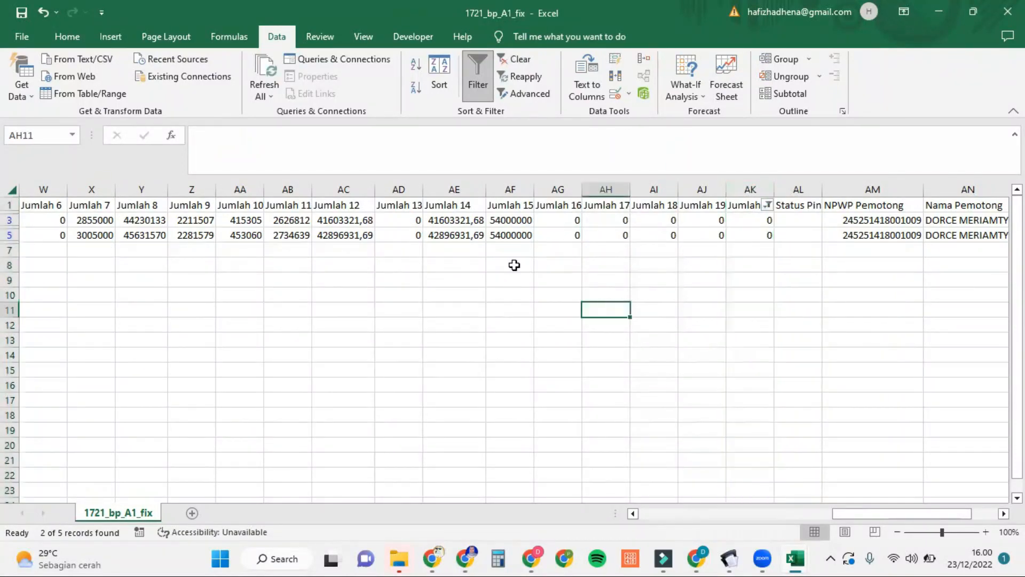
Step: Enter =SUM(Y3:Y5) in Y7 to total Jumlah 8 as 170372269
scroll(370, 257, left, 2)
scroll(370, 257, left, 1)
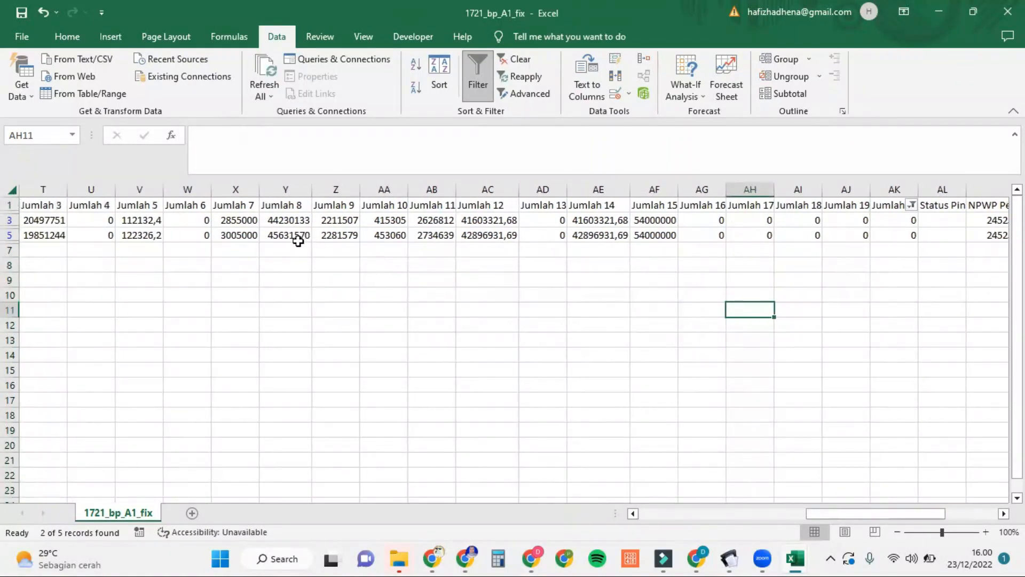
click(292, 248)
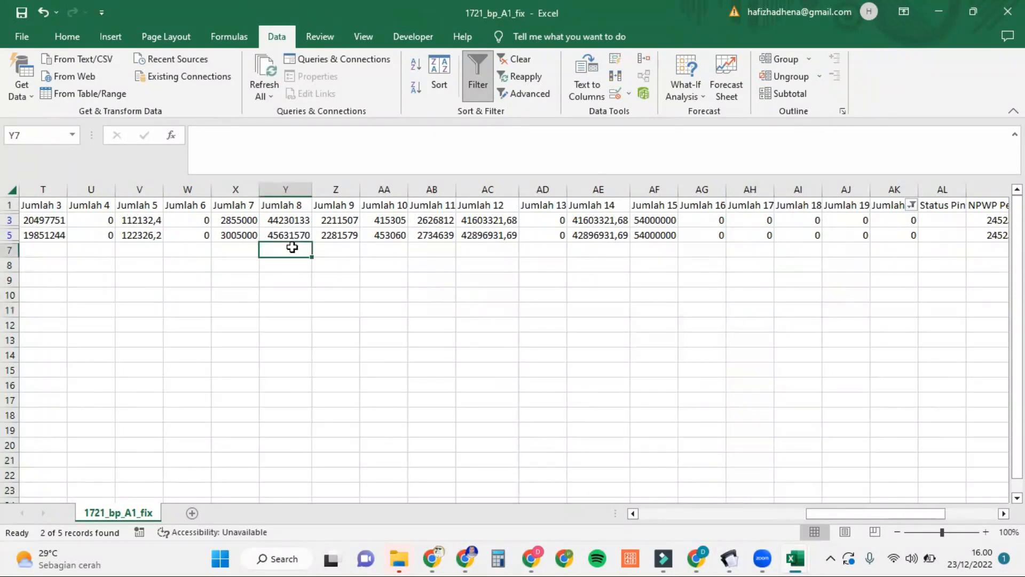
text(=)
click(299, 223)
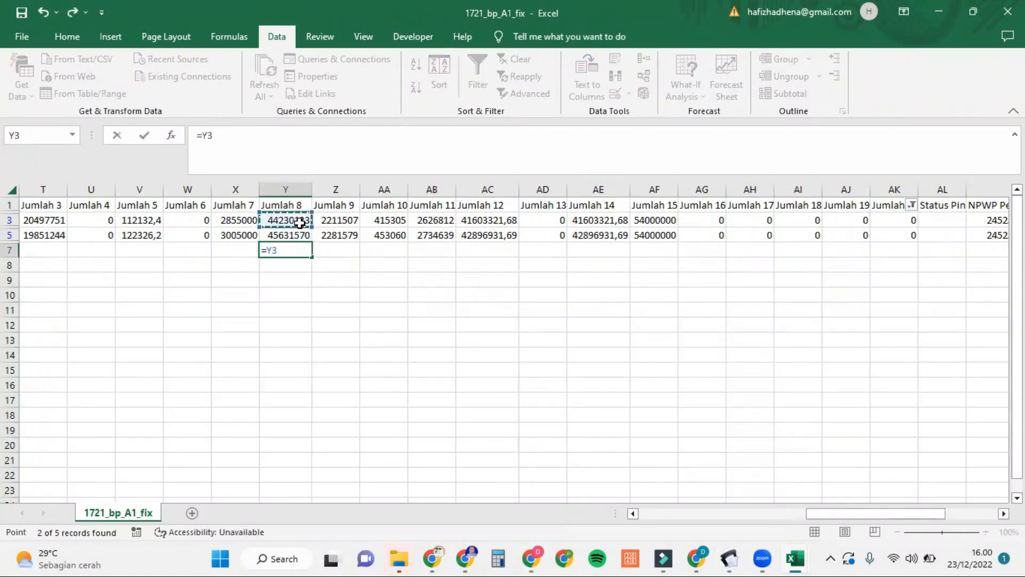
key(BackSpace)
key(BackSpace)
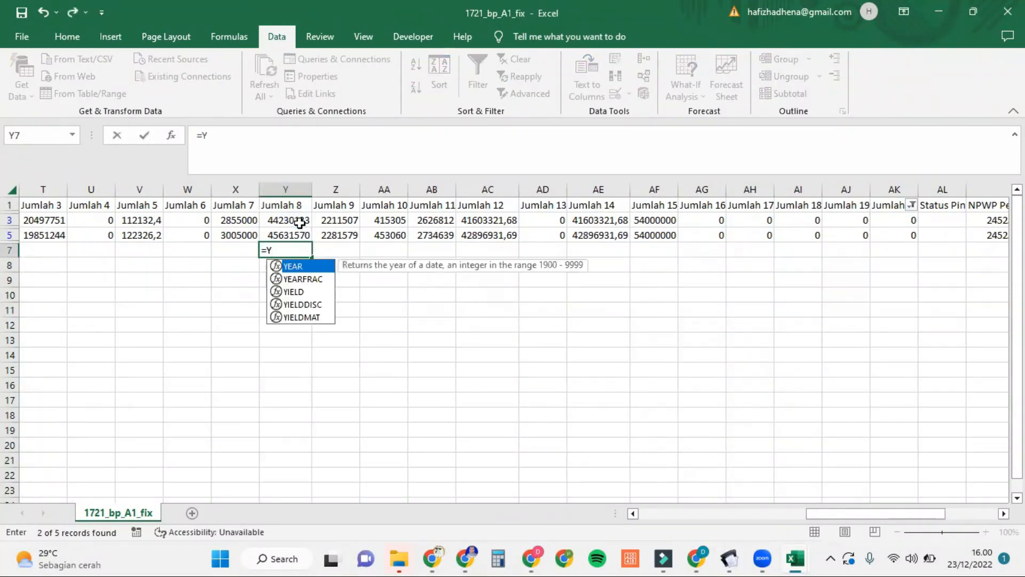
text(SUM)
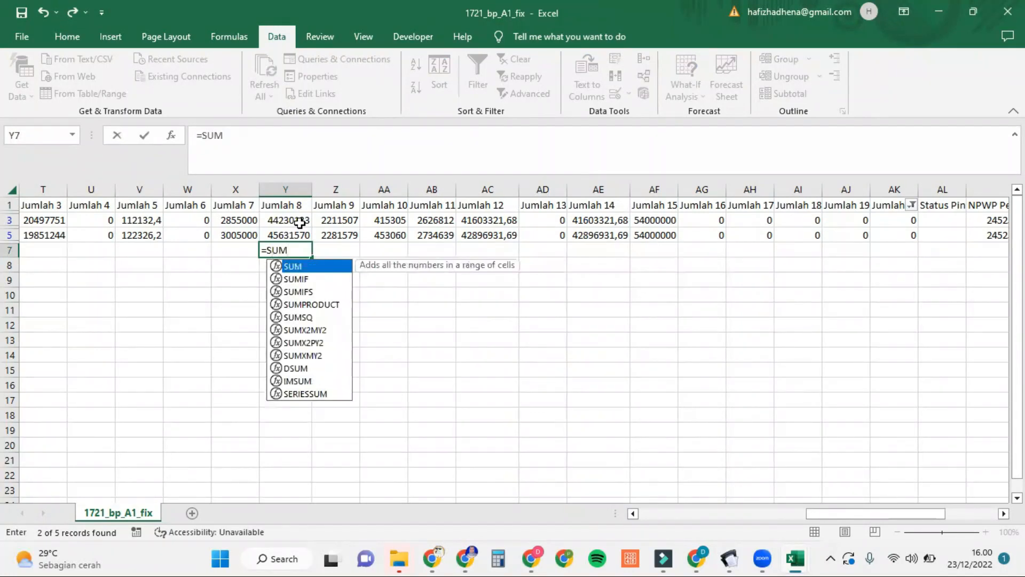
text(()
drag(299, 221, 298, 235)
key(Return)
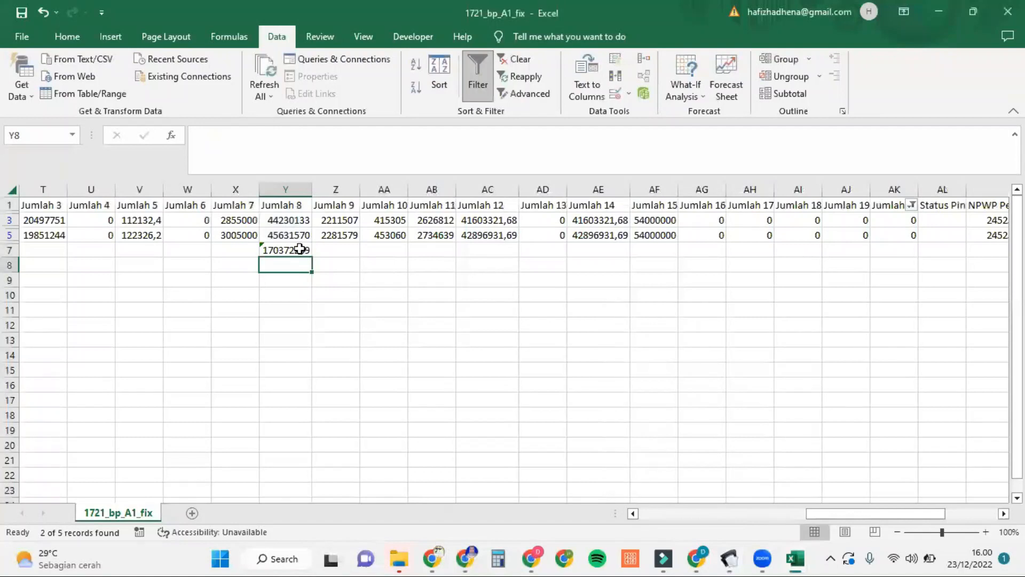
click(299, 250)
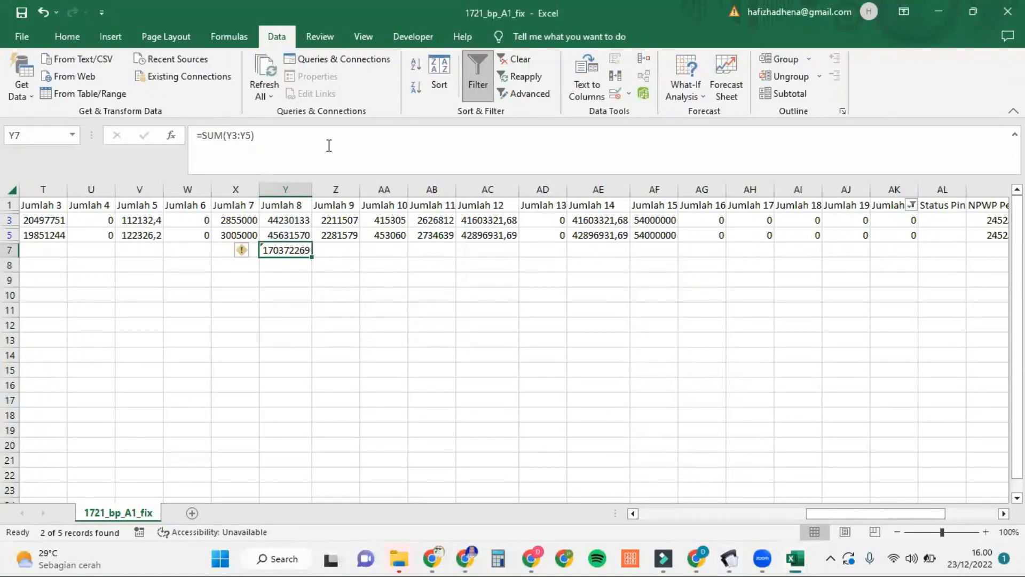
click(73, 39)
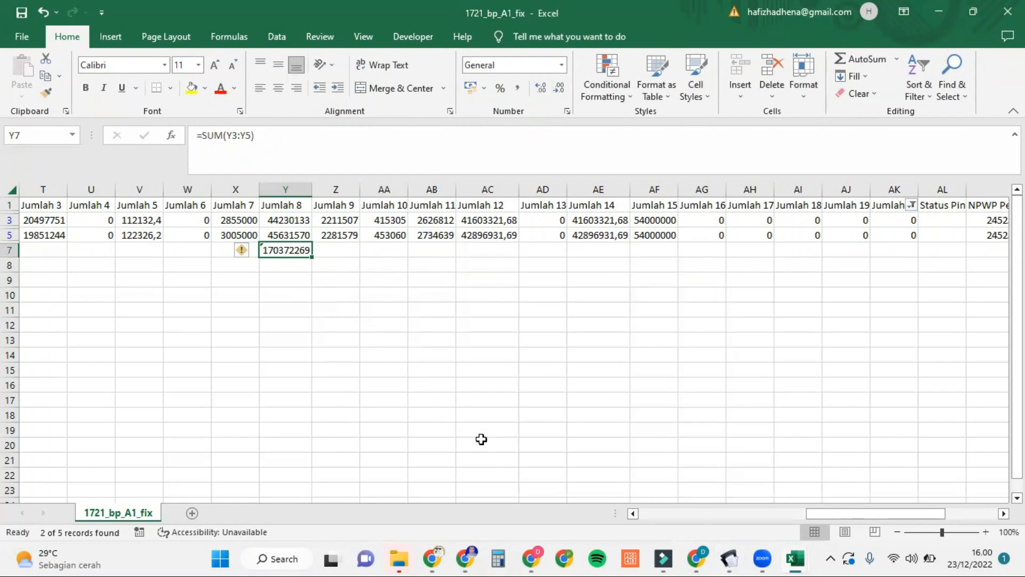
mouse_move(729, 558)
click(739, 504)
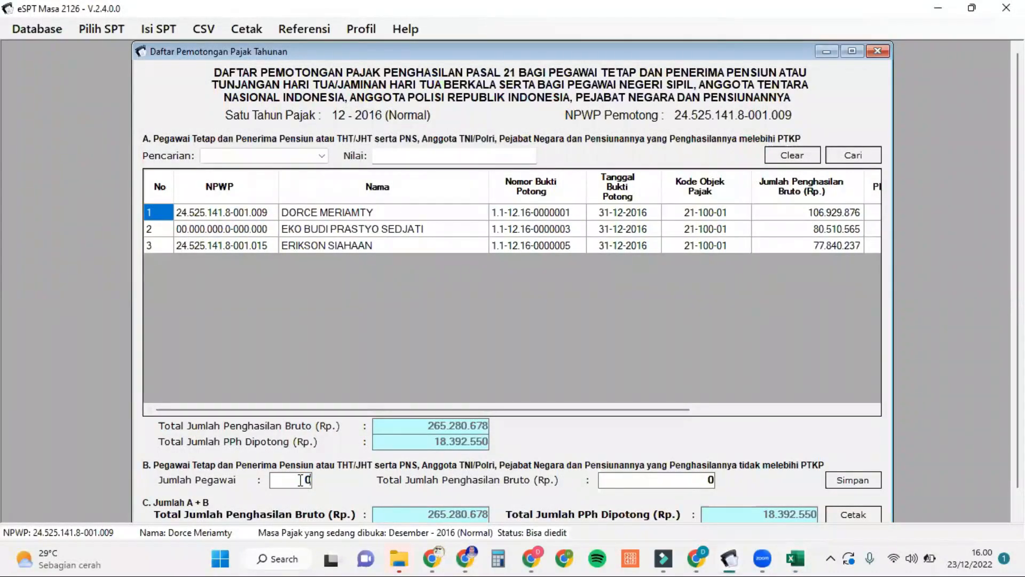
Step: Change Jumlah Pegawai to 2 and look up the gross income total in the Excel workbook
key(BackSpace)
text(2)
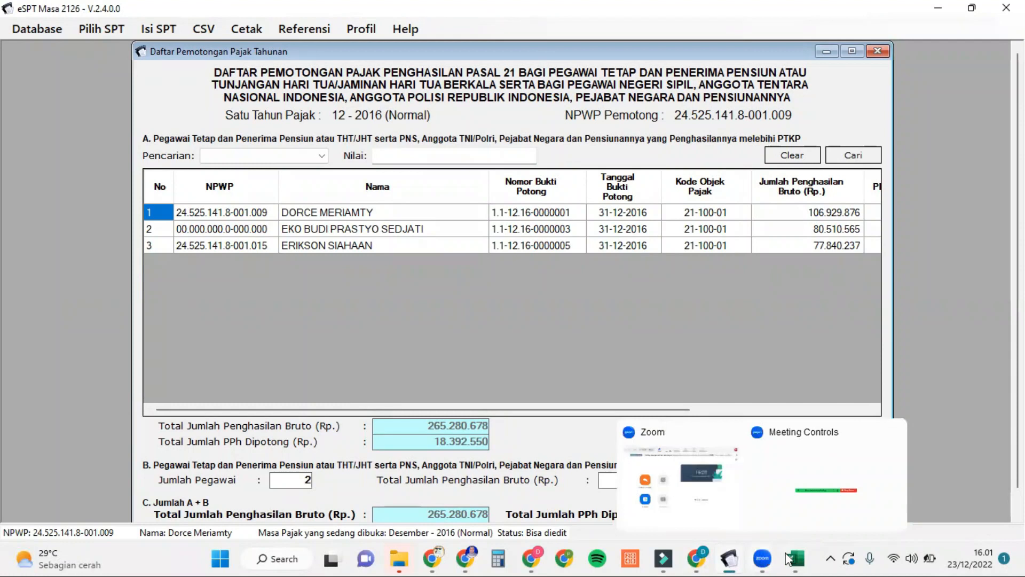
mouse_move(788, 558)
click(847, 488)
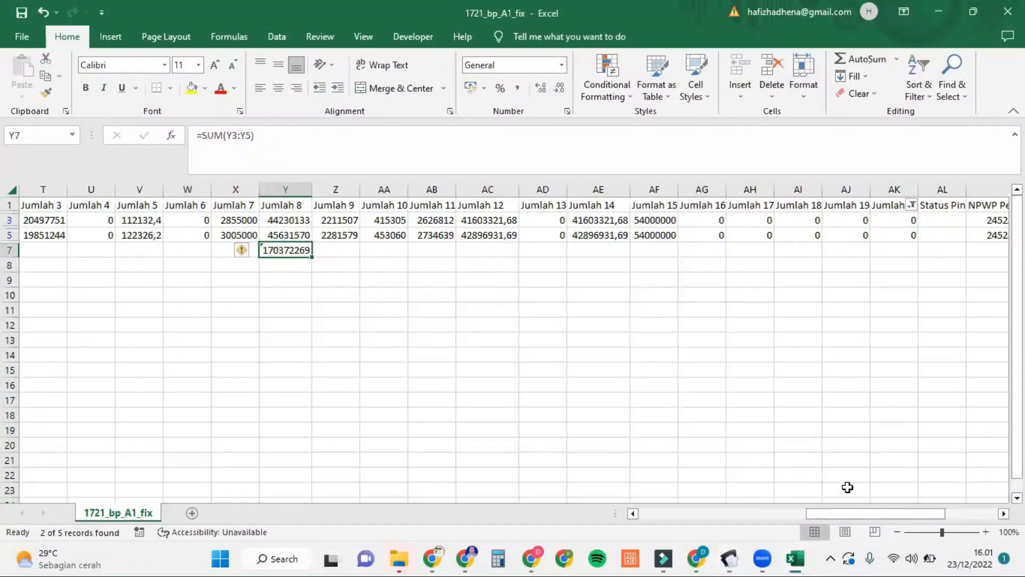
mouse_move(731, 559)
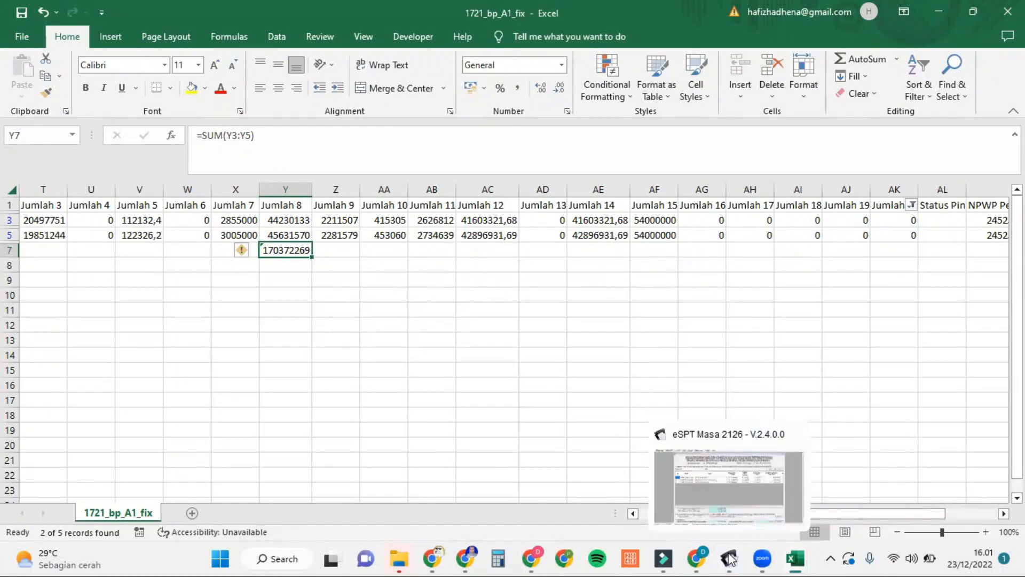
click(754, 514)
Step: Enter 170372269 as Total Jumlah Penghasilan Bruto, rechecking the figure in Excel midway
text(1703)
text(27)
mouse_move(805, 559)
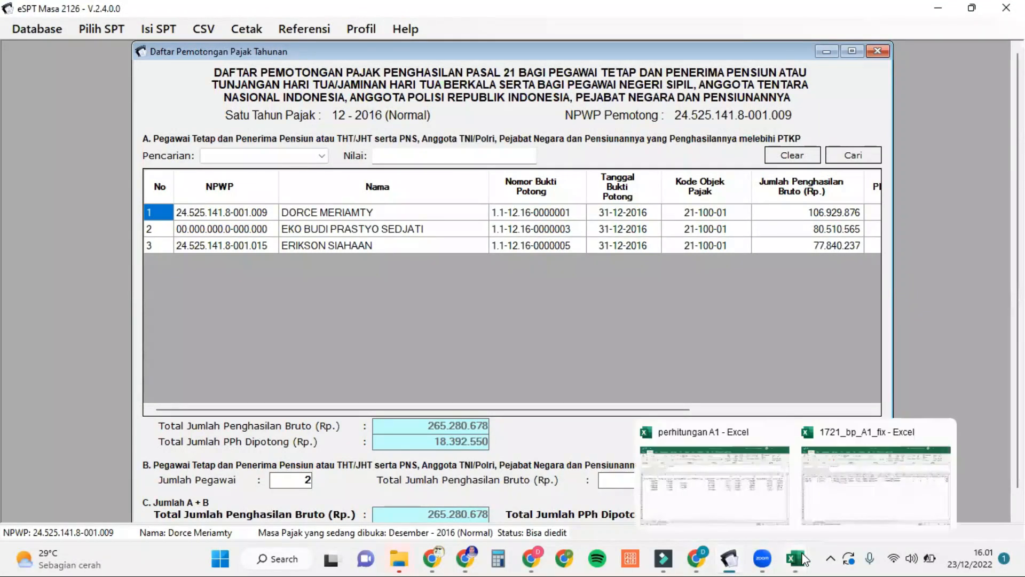
click(843, 500)
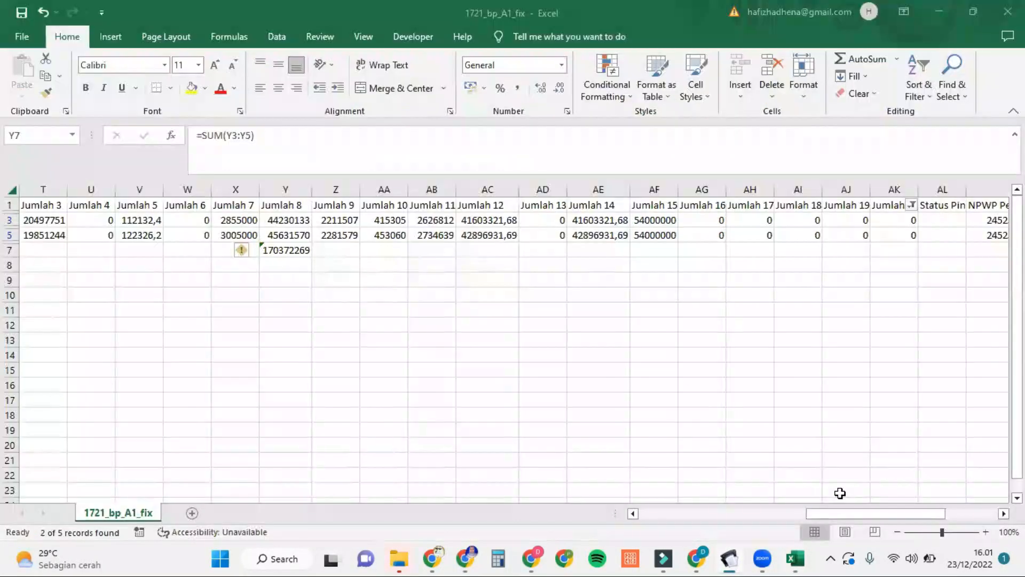
mouse_move(729, 558)
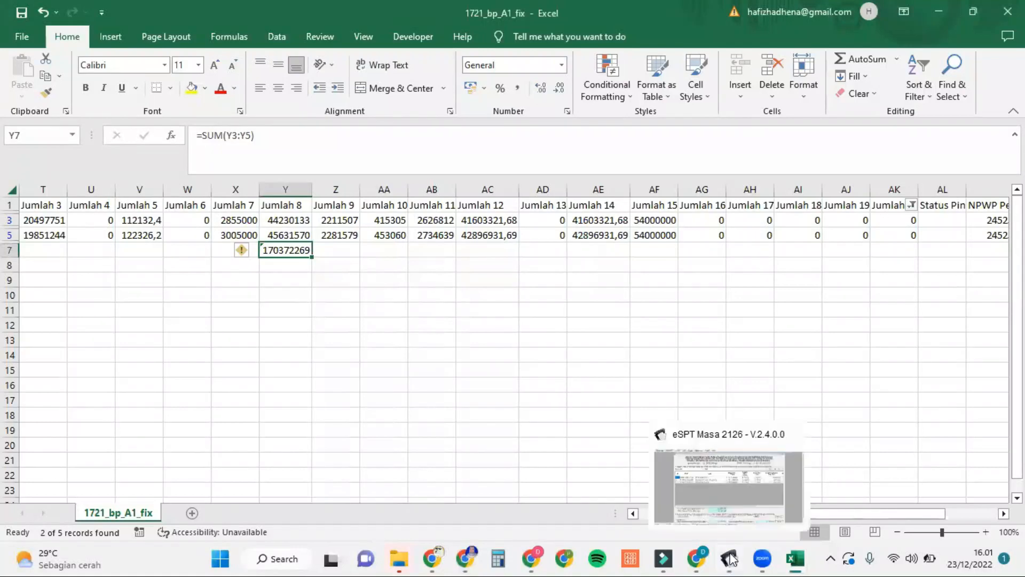
click(745, 482)
text(269)
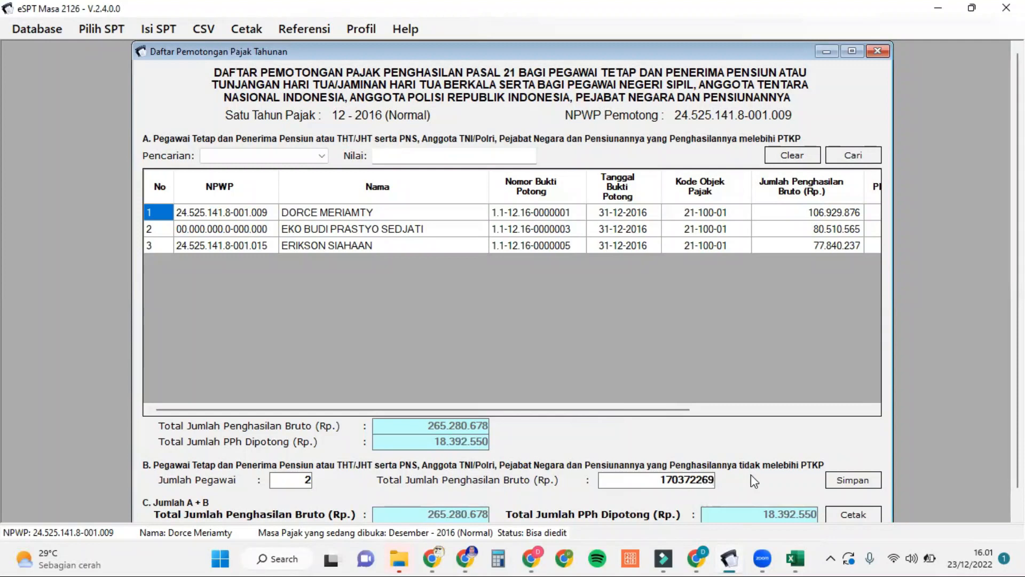
Step: Save Part B so the combined gross total reads 435.652.947, then close the annual withholding list
click(842, 482)
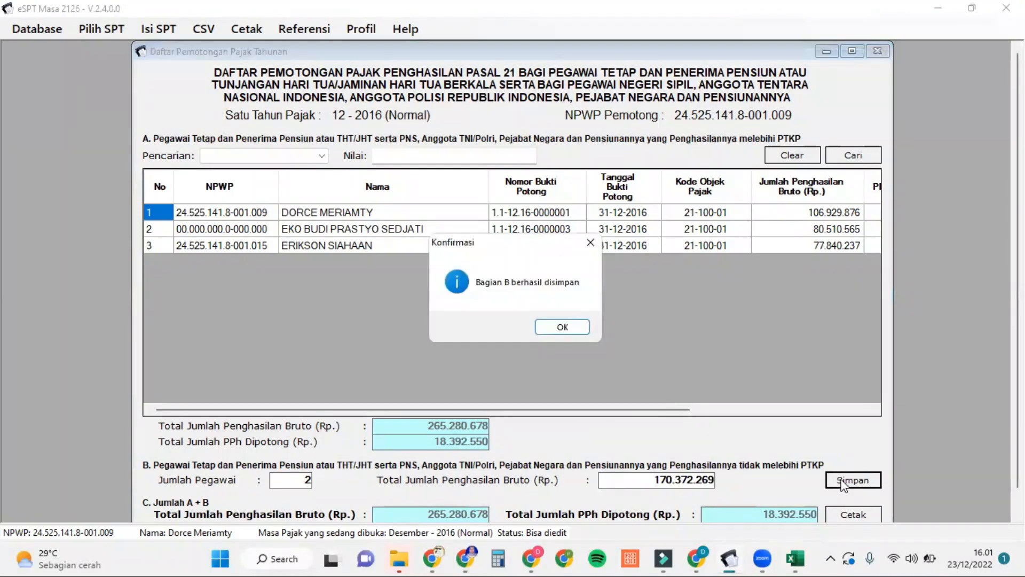
click(581, 327)
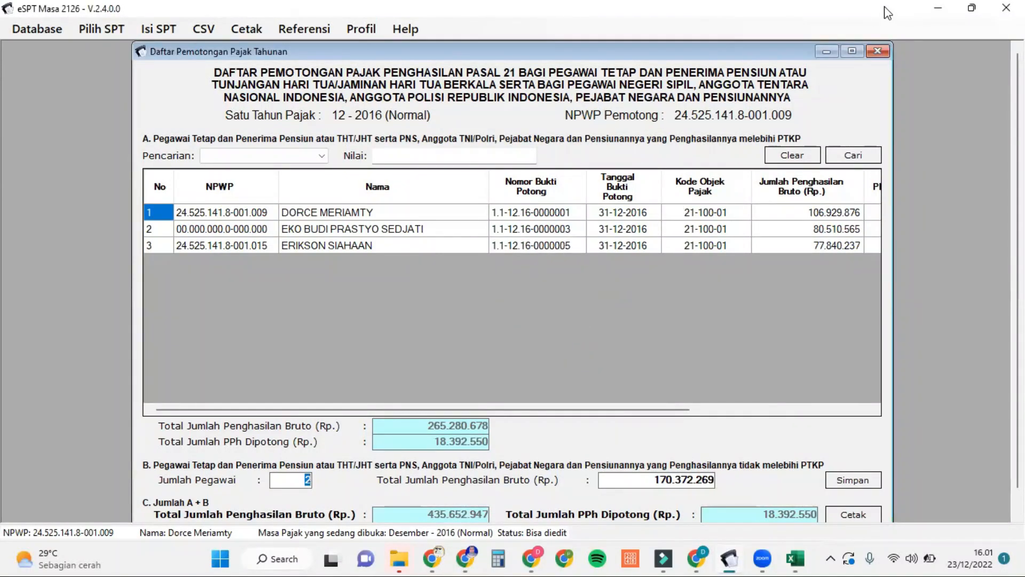
click(878, 51)
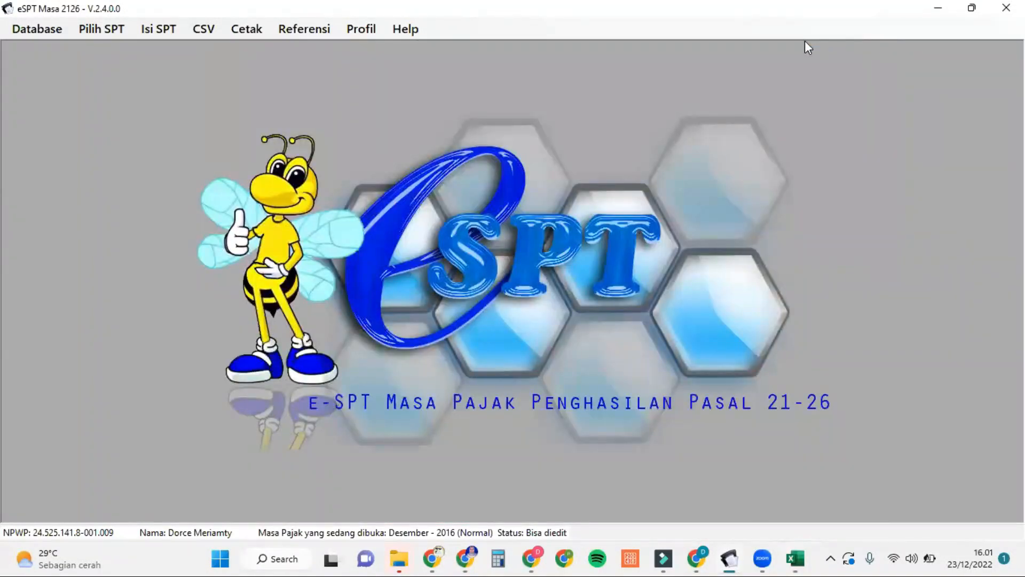